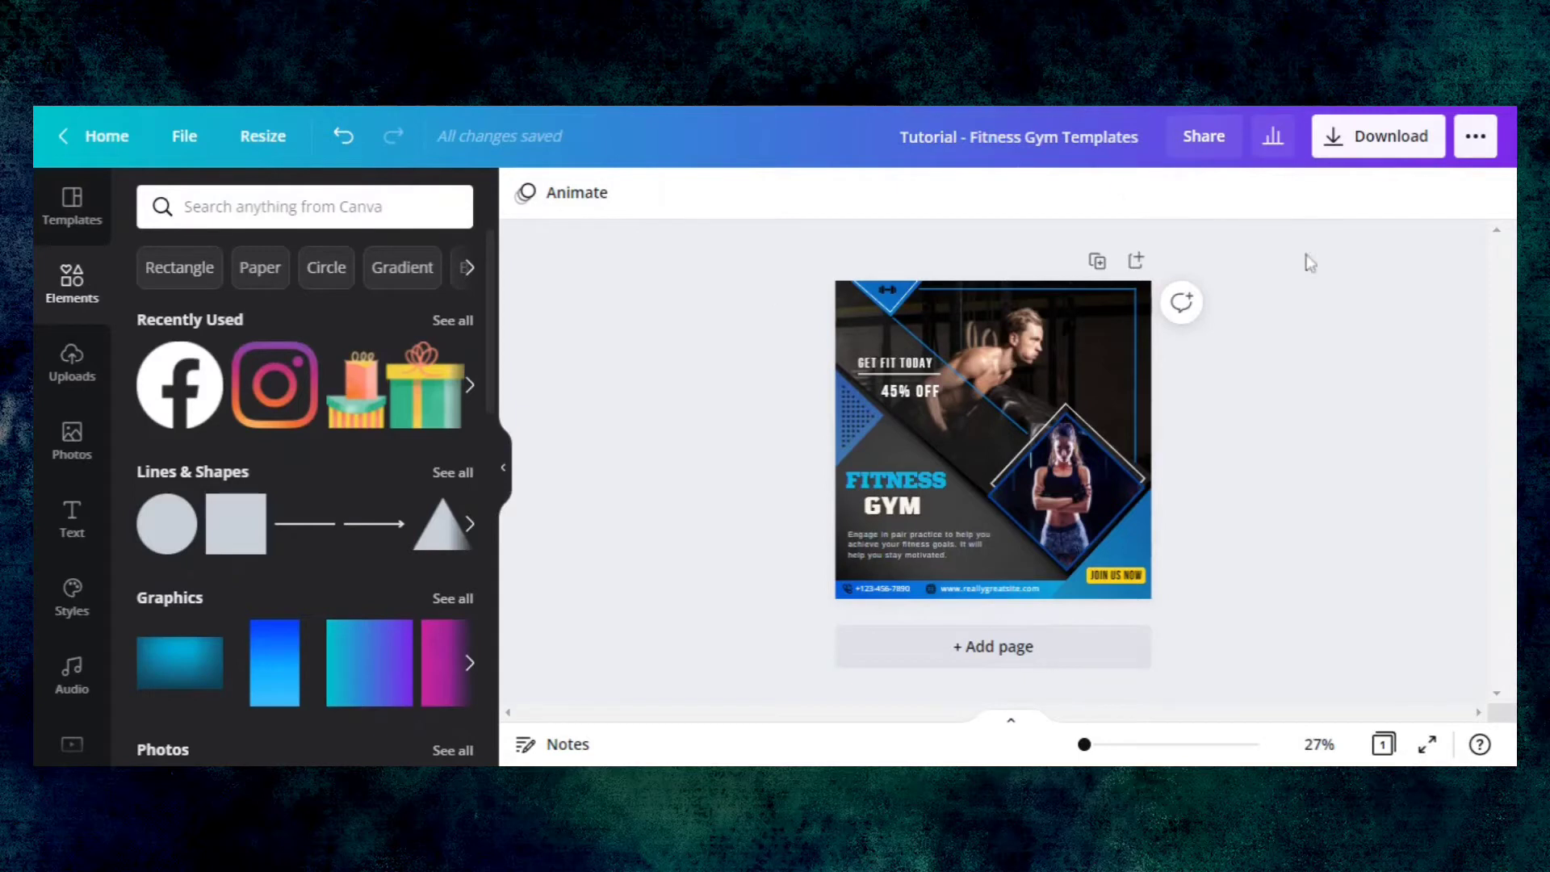
- Add a blank second page below the fitness gym design
click(1000, 654)
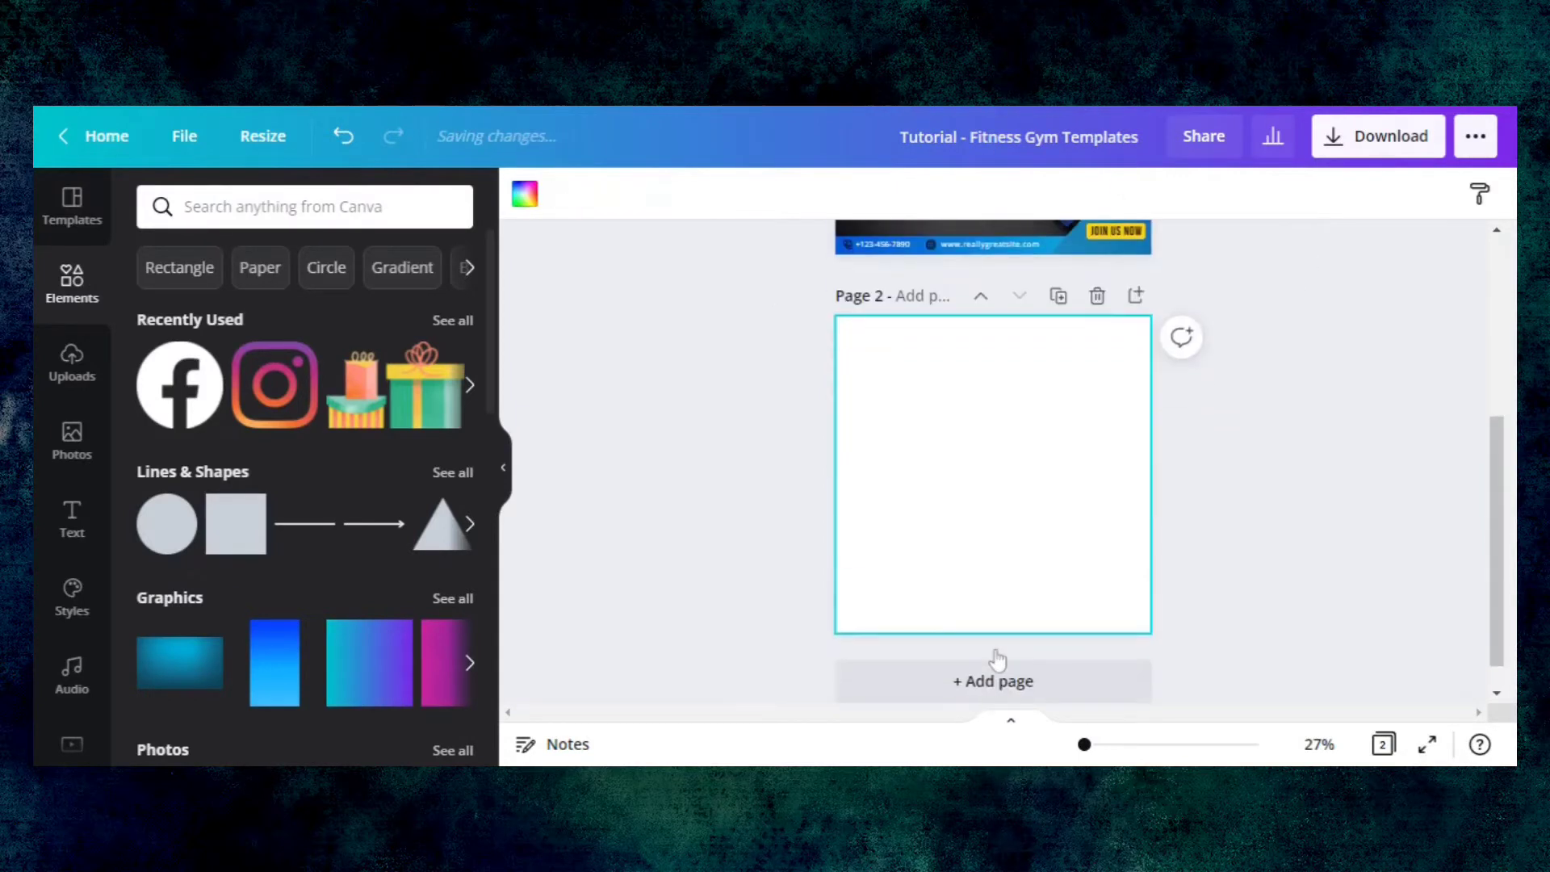
scroll(993, 460, up, 2)
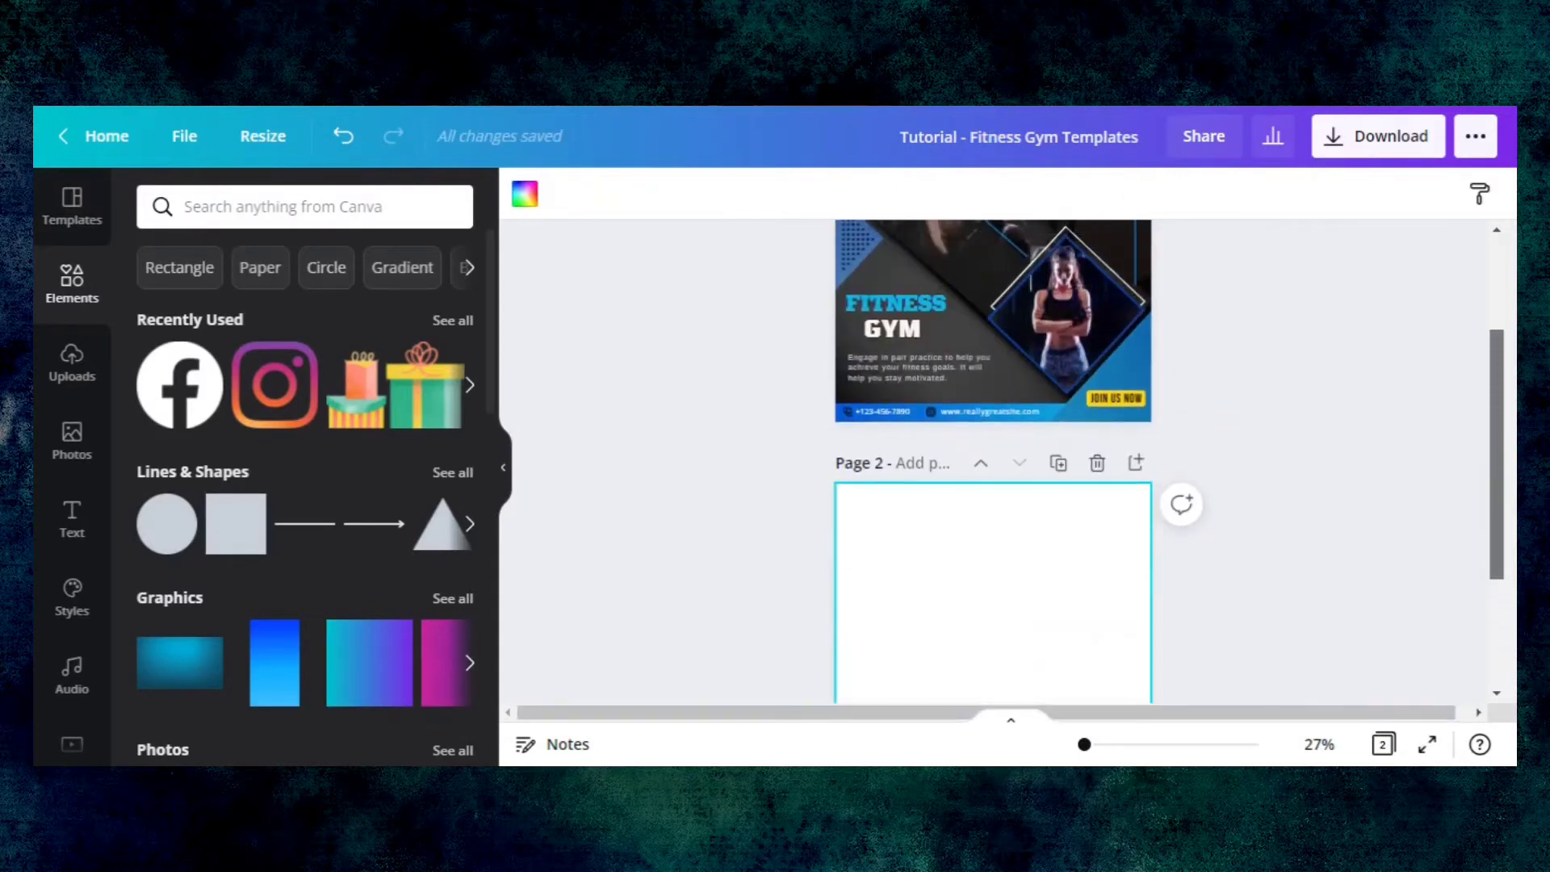
scroll(993, 460, down, 2)
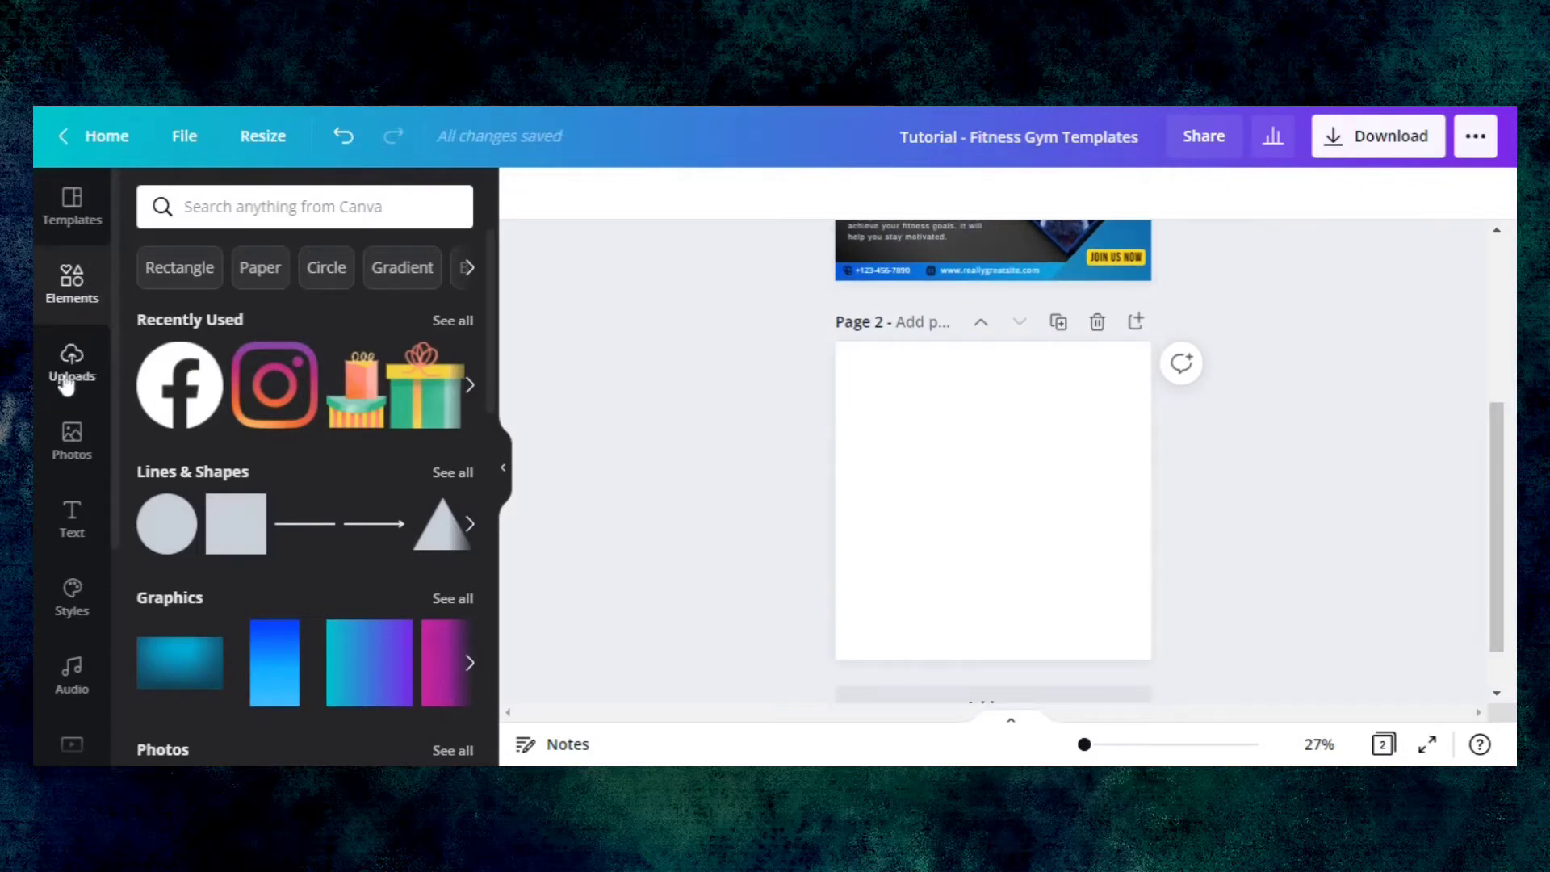
- Fill page 2 with the single-cell grid from the Grids collection
click(72, 283)
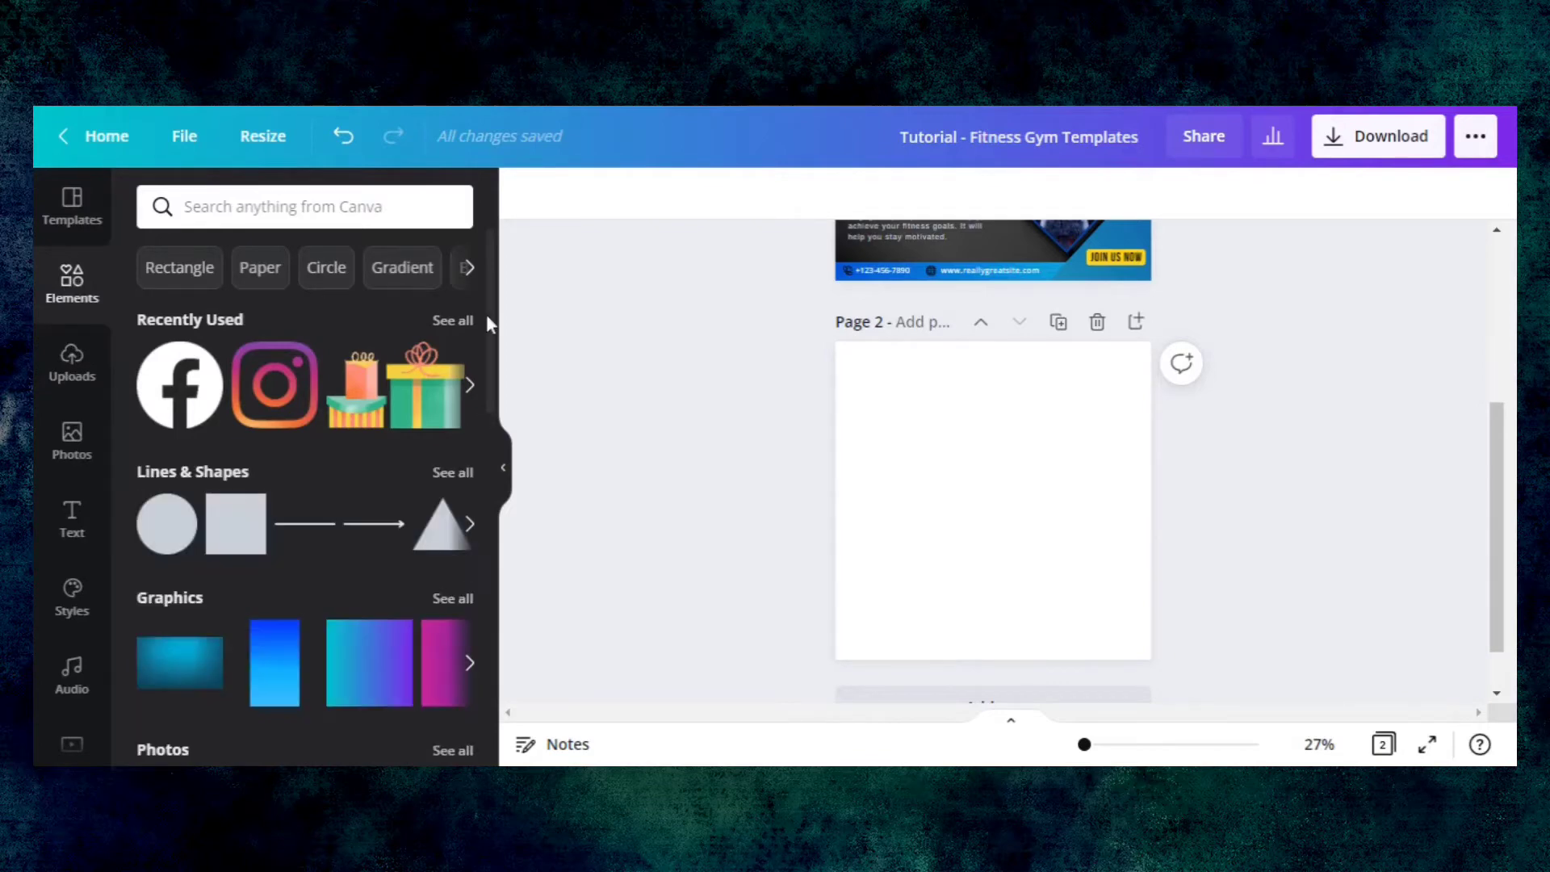
drag(499, 324, 482, 685)
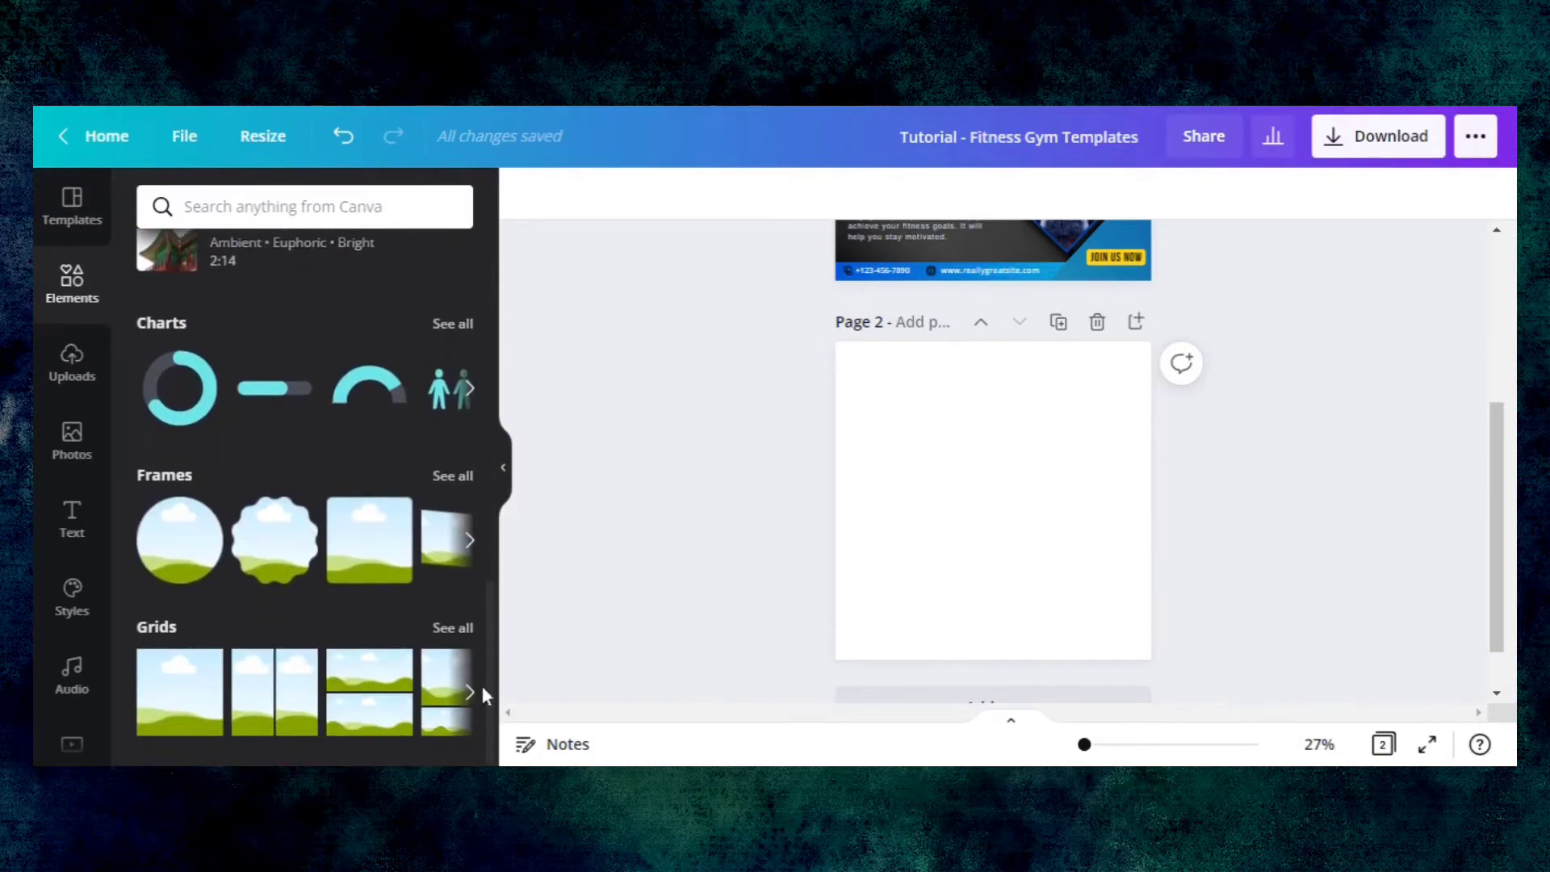
click(453, 628)
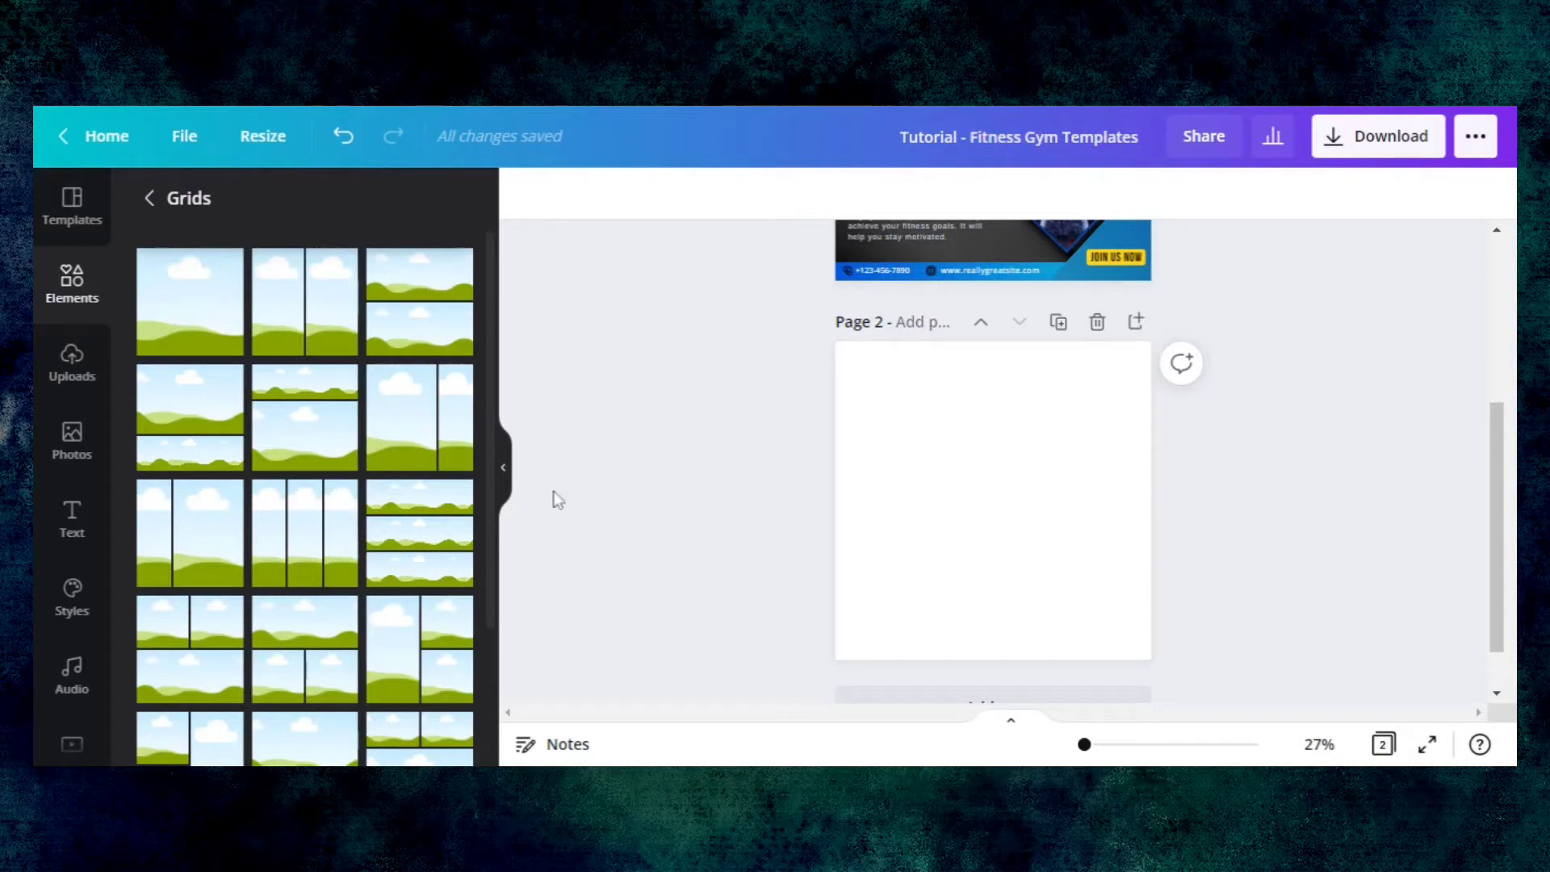
click(198, 319)
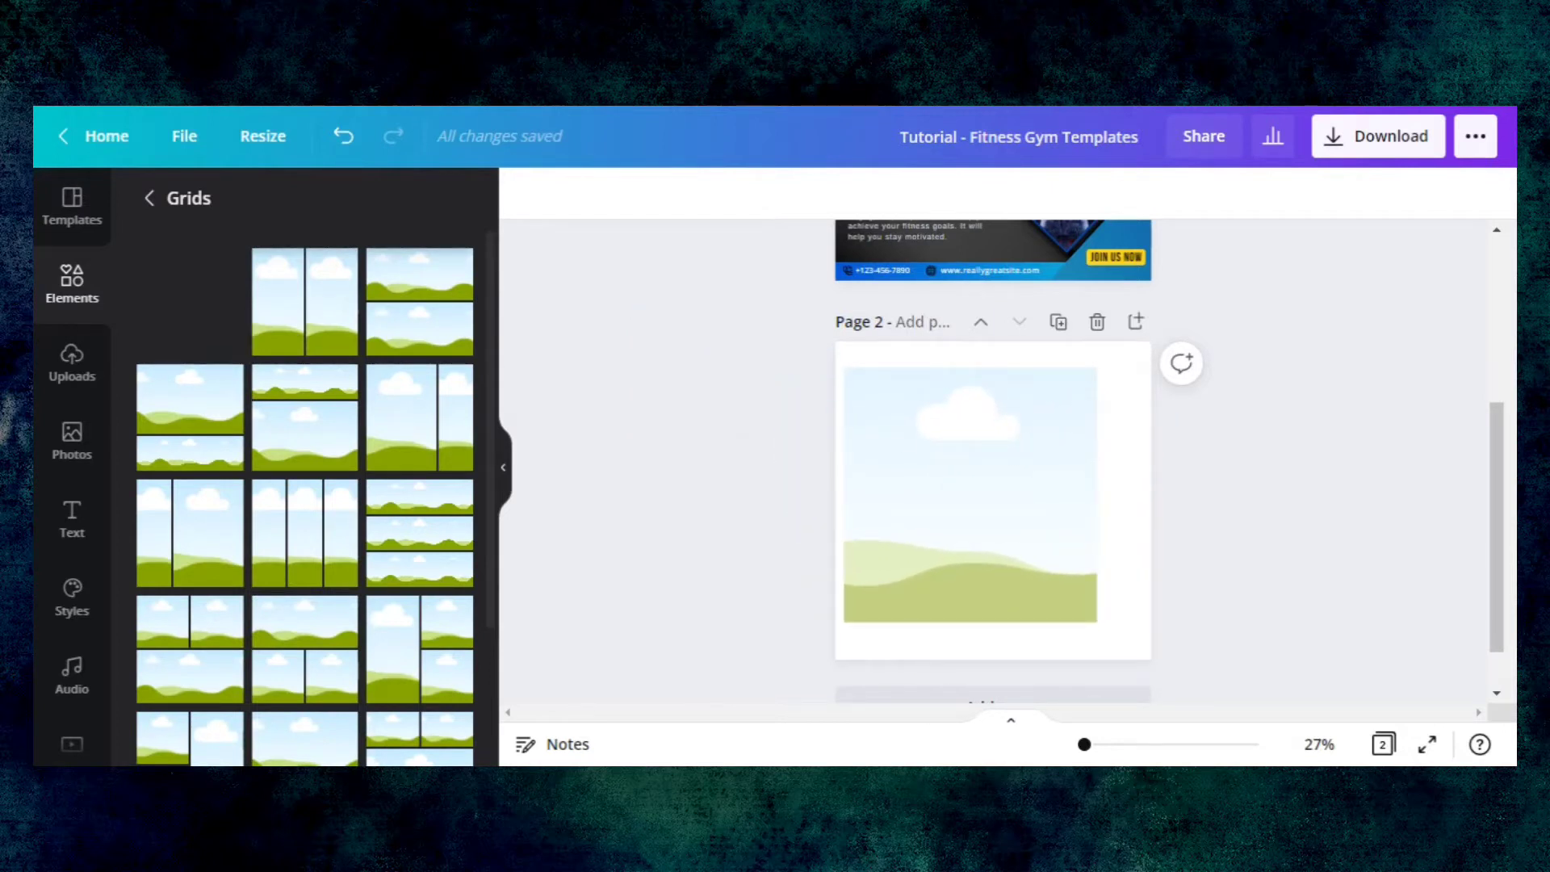
click(748, 443)
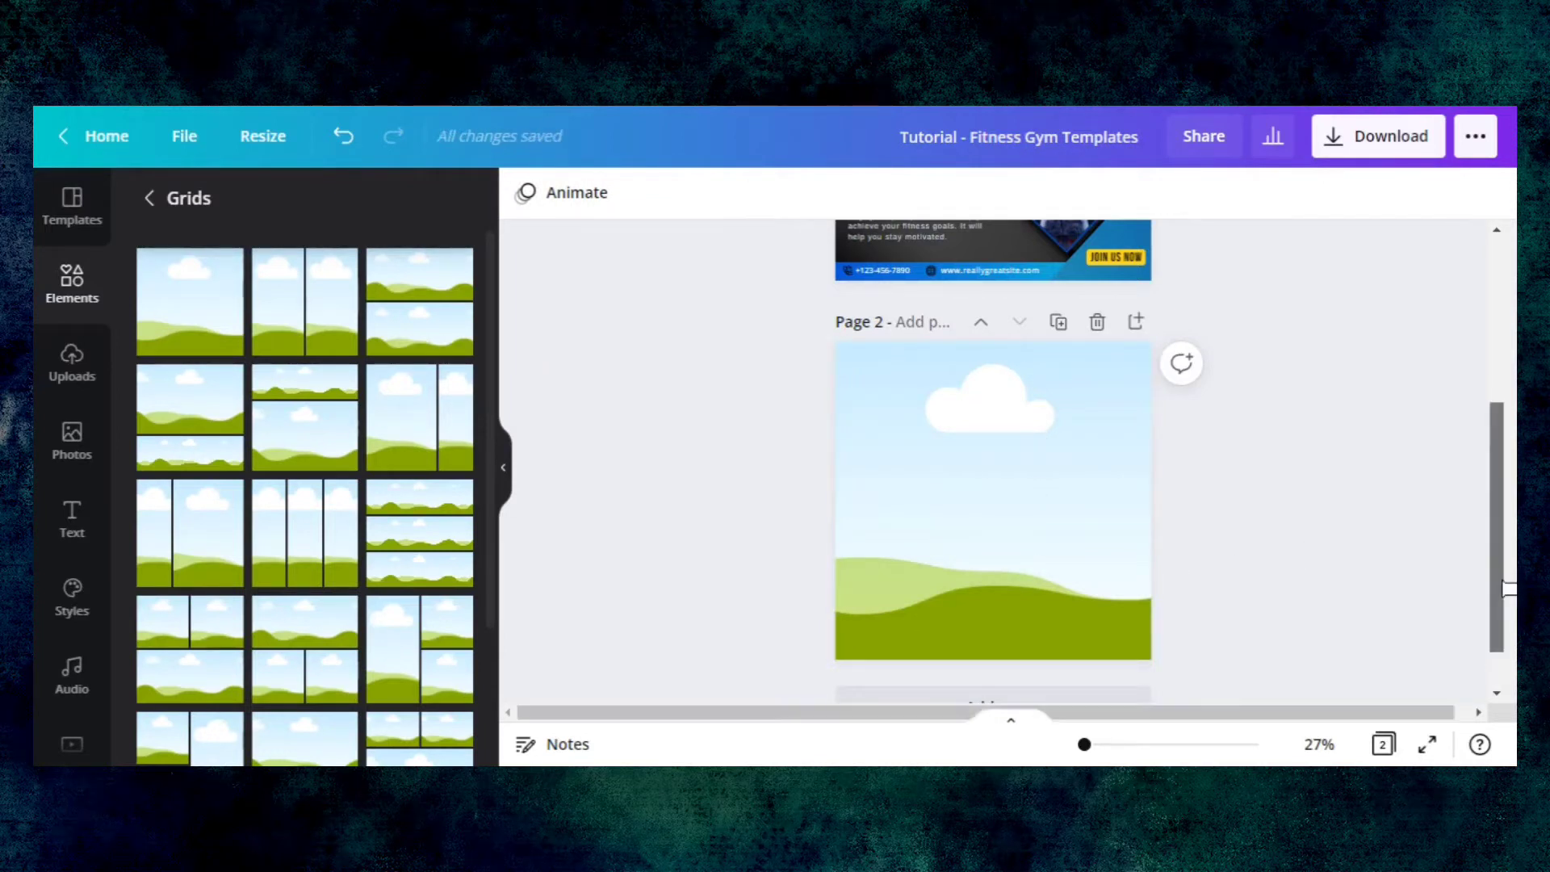
- Examine how the rotated blue gradient image forms the lower-right corner of the page 1 design
scroll(1302, 549, up, 5)
scroll(993, 460, down, 5)
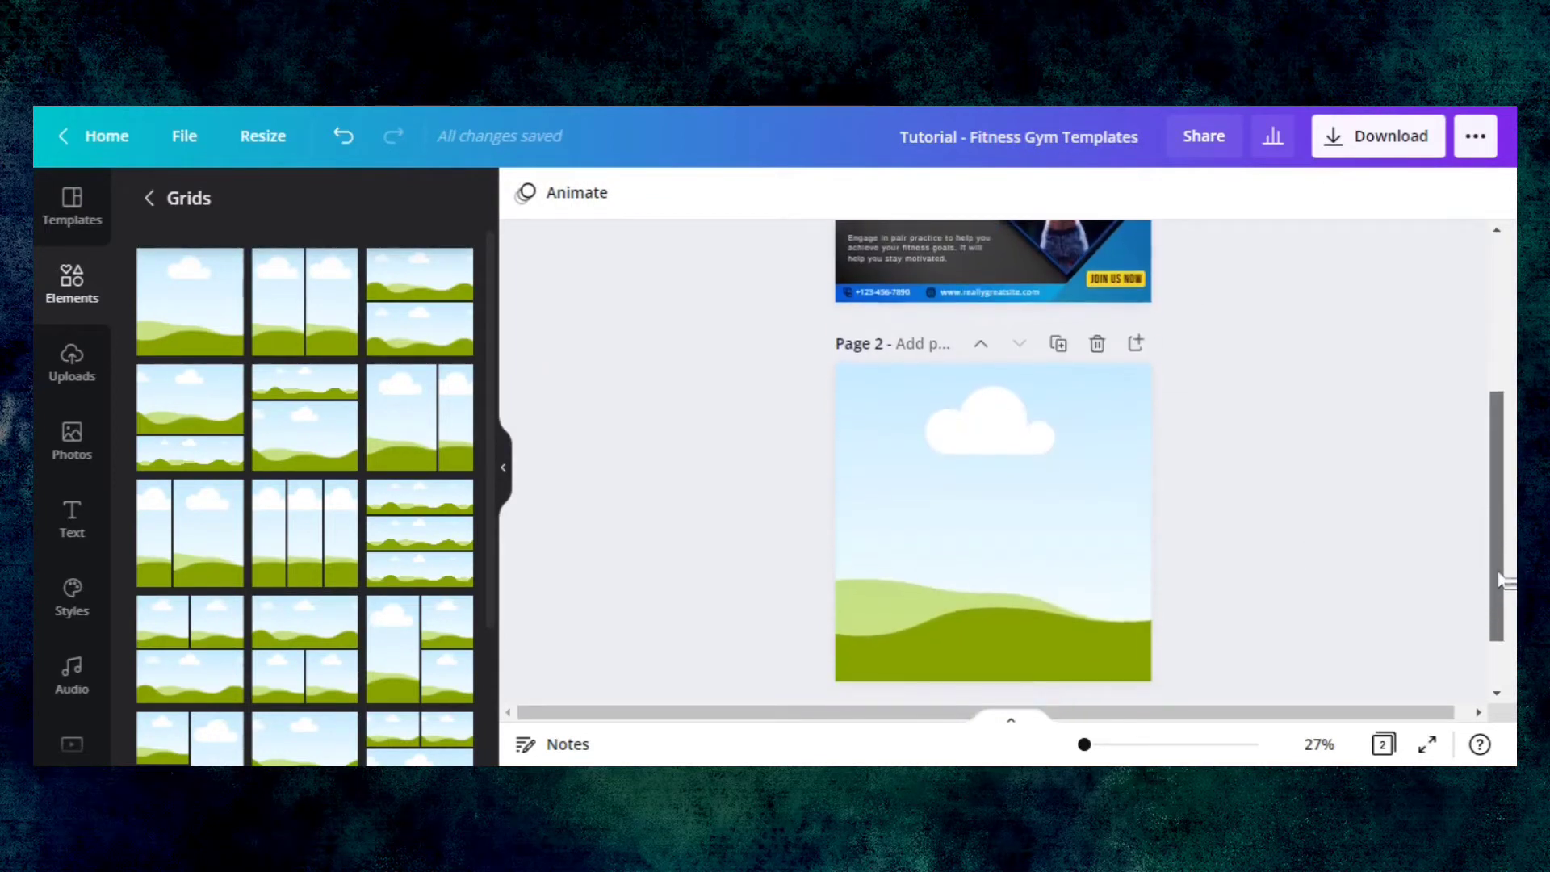
scroll(993, 460, up, 4)
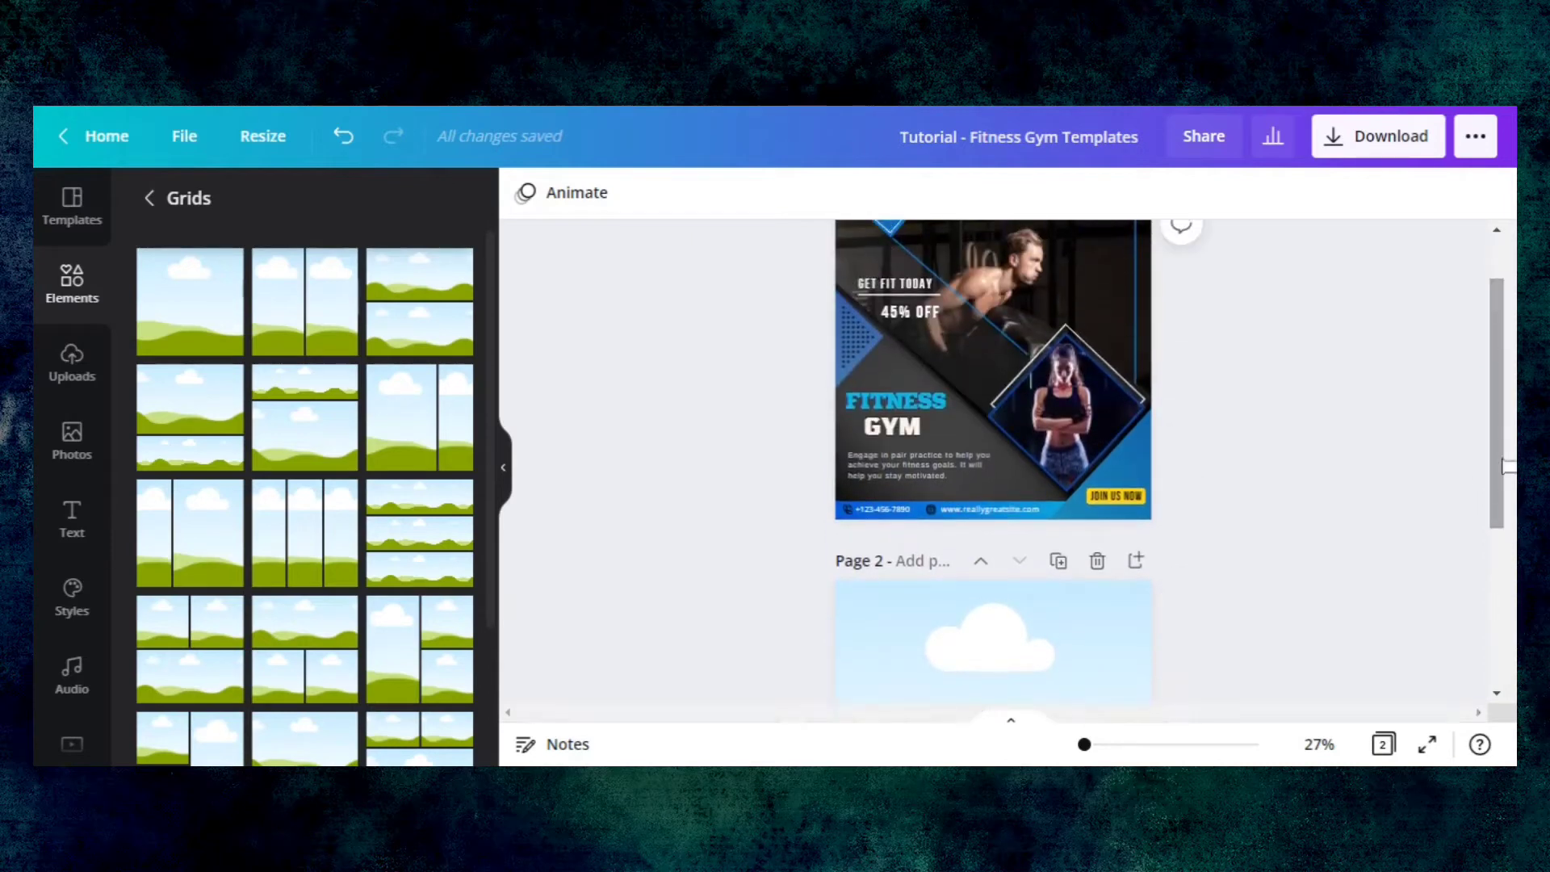
click(1127, 469)
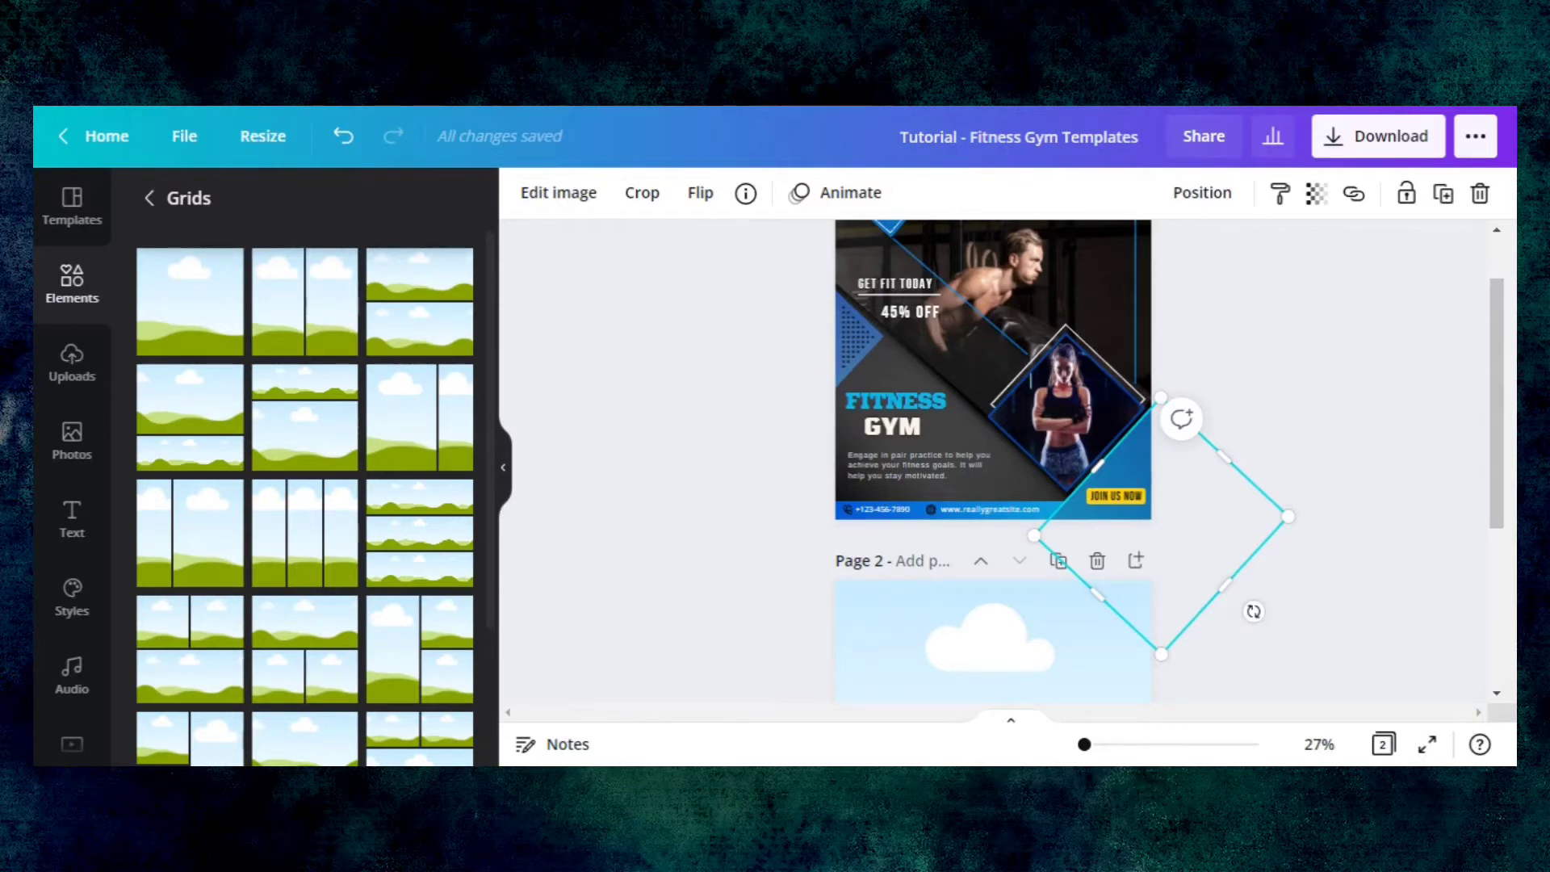
key(Delete)
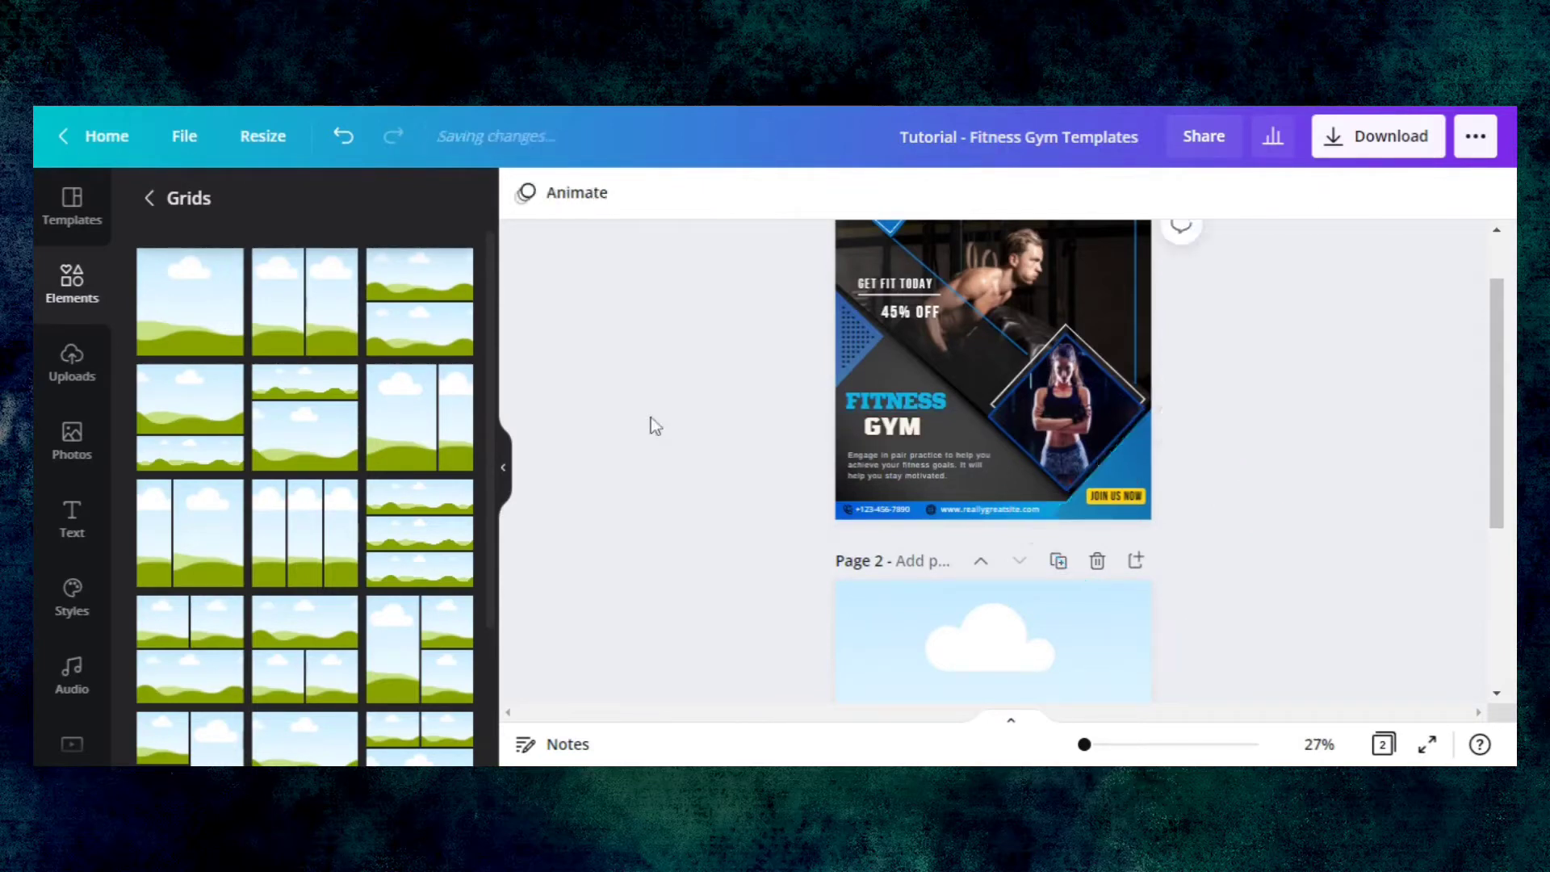
- Browse the blue gradient photos for a suitable corner background
click(72, 448)
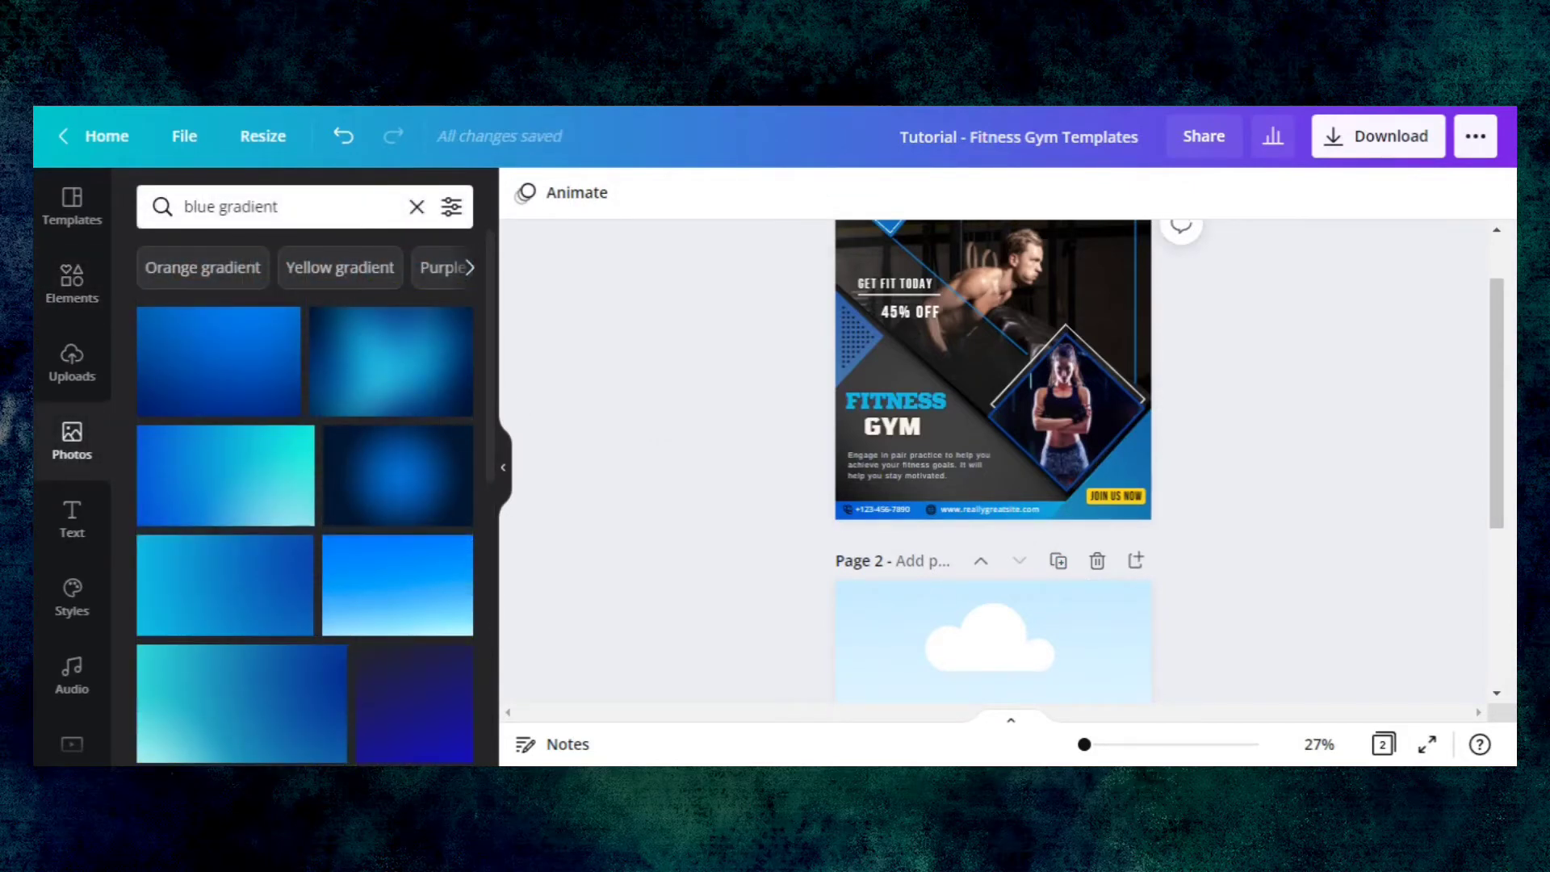
scroll(494, 373, down, 3)
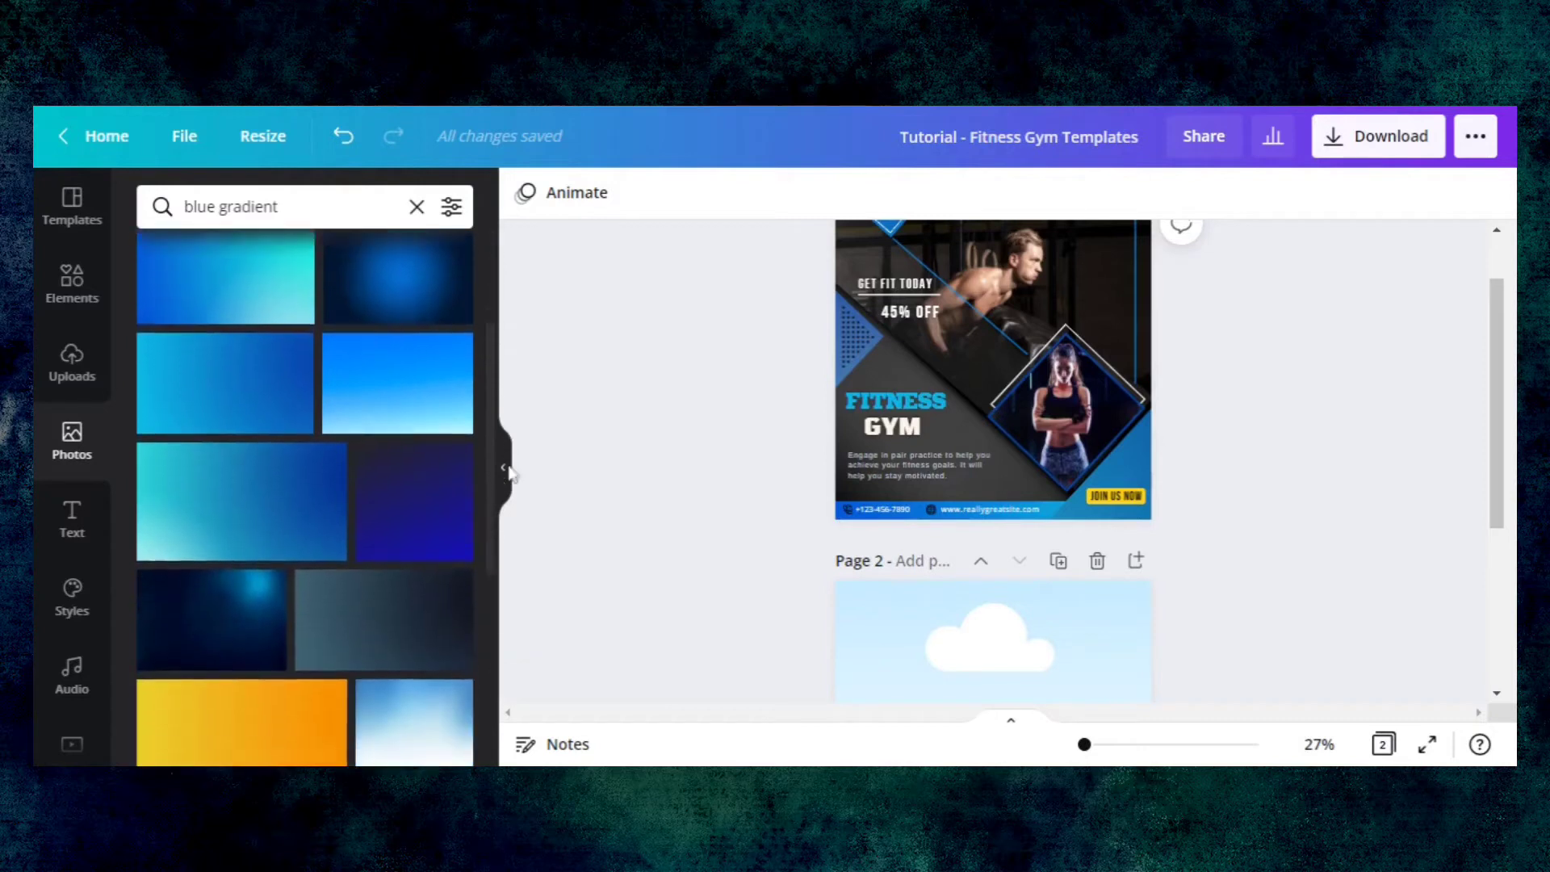
scroll(503, 395, up, 2)
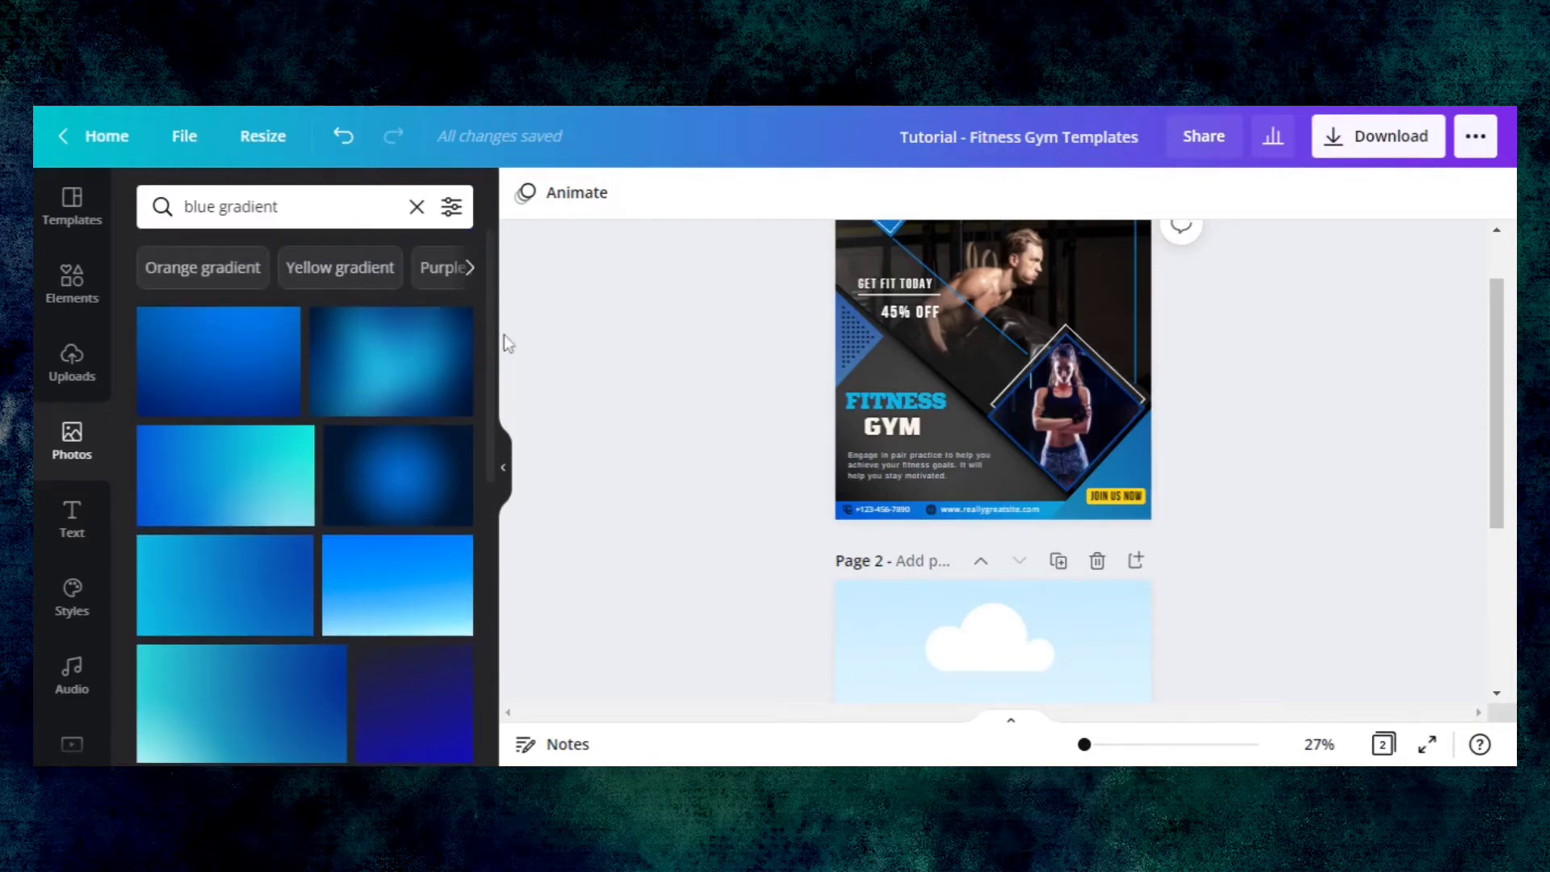
scroll(501, 355, down, 5)
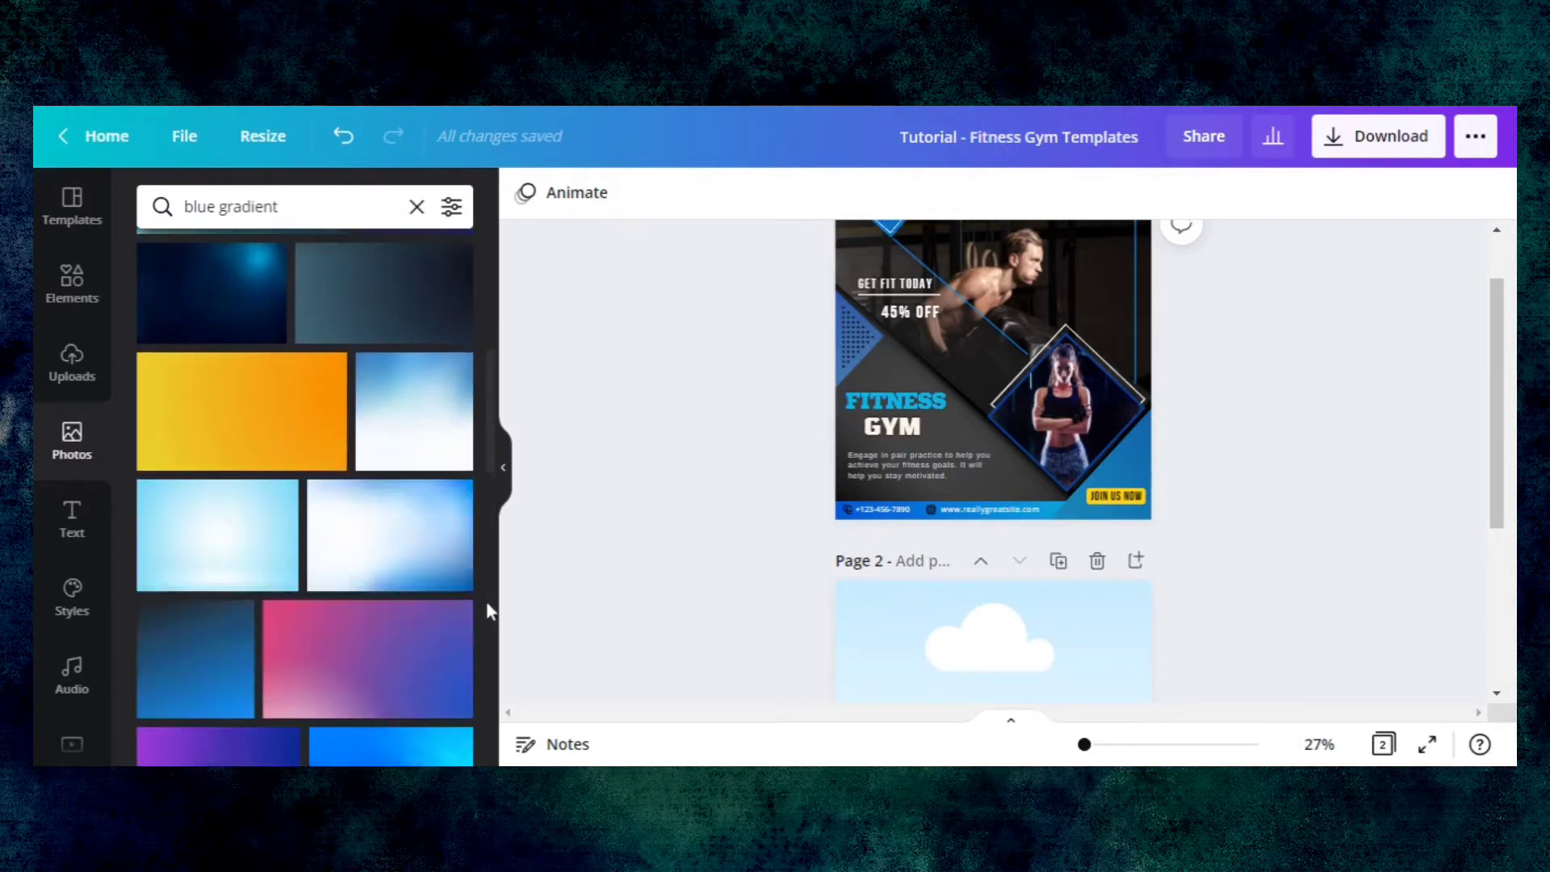
scroll(489, 565, up, 5)
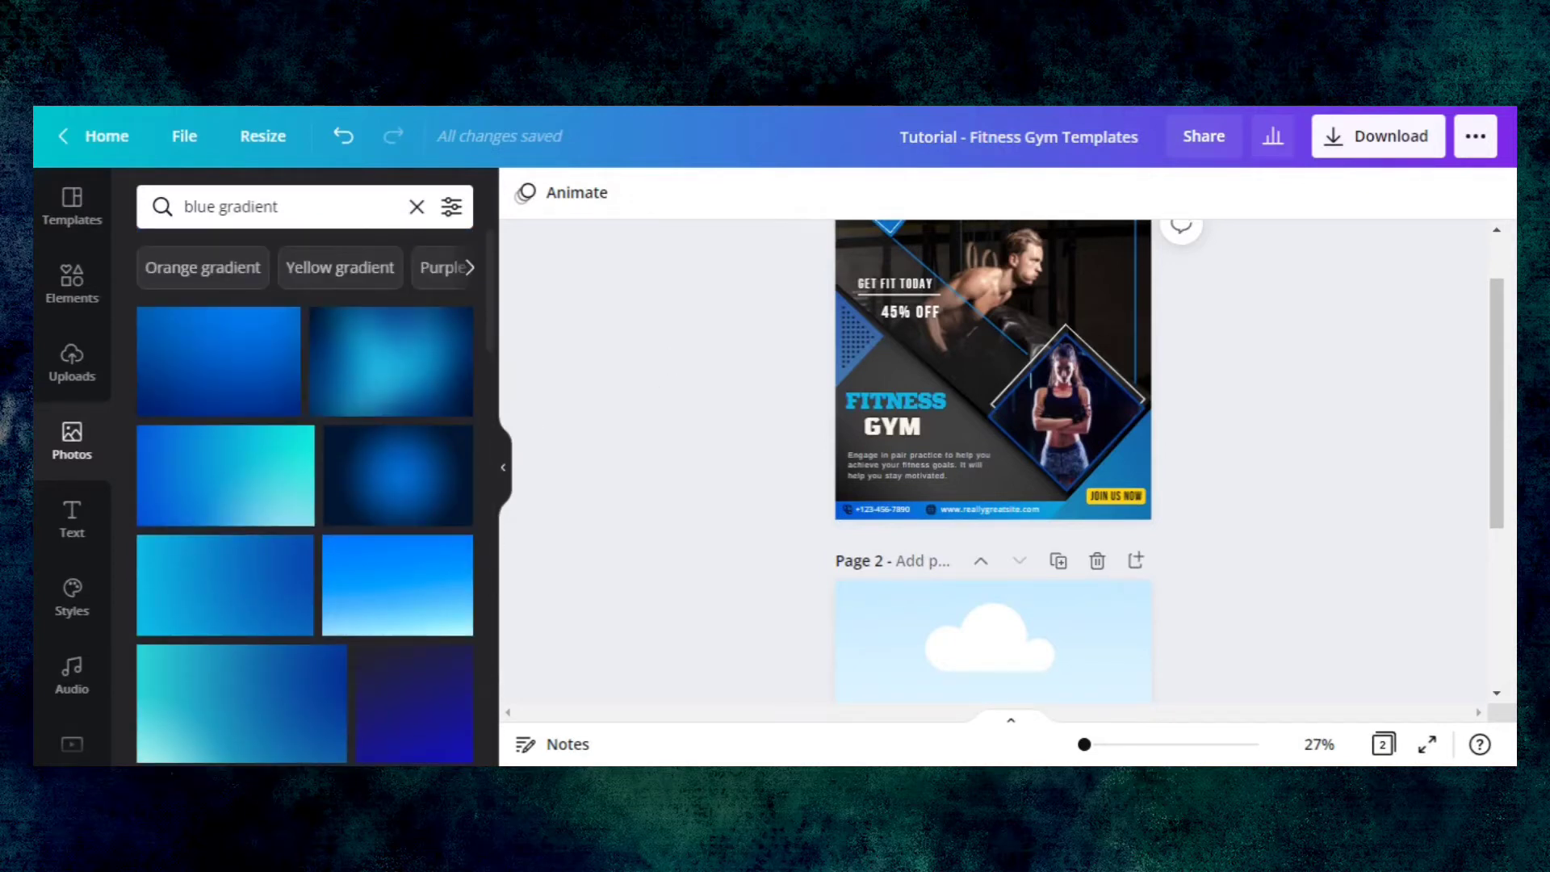
- Search the photos for "red gradient" as an alternative colour
click(215, 206)
key(BackSpace)
key(BackSpace)
key(BackSpace)
key(BackSpace)
text(re)
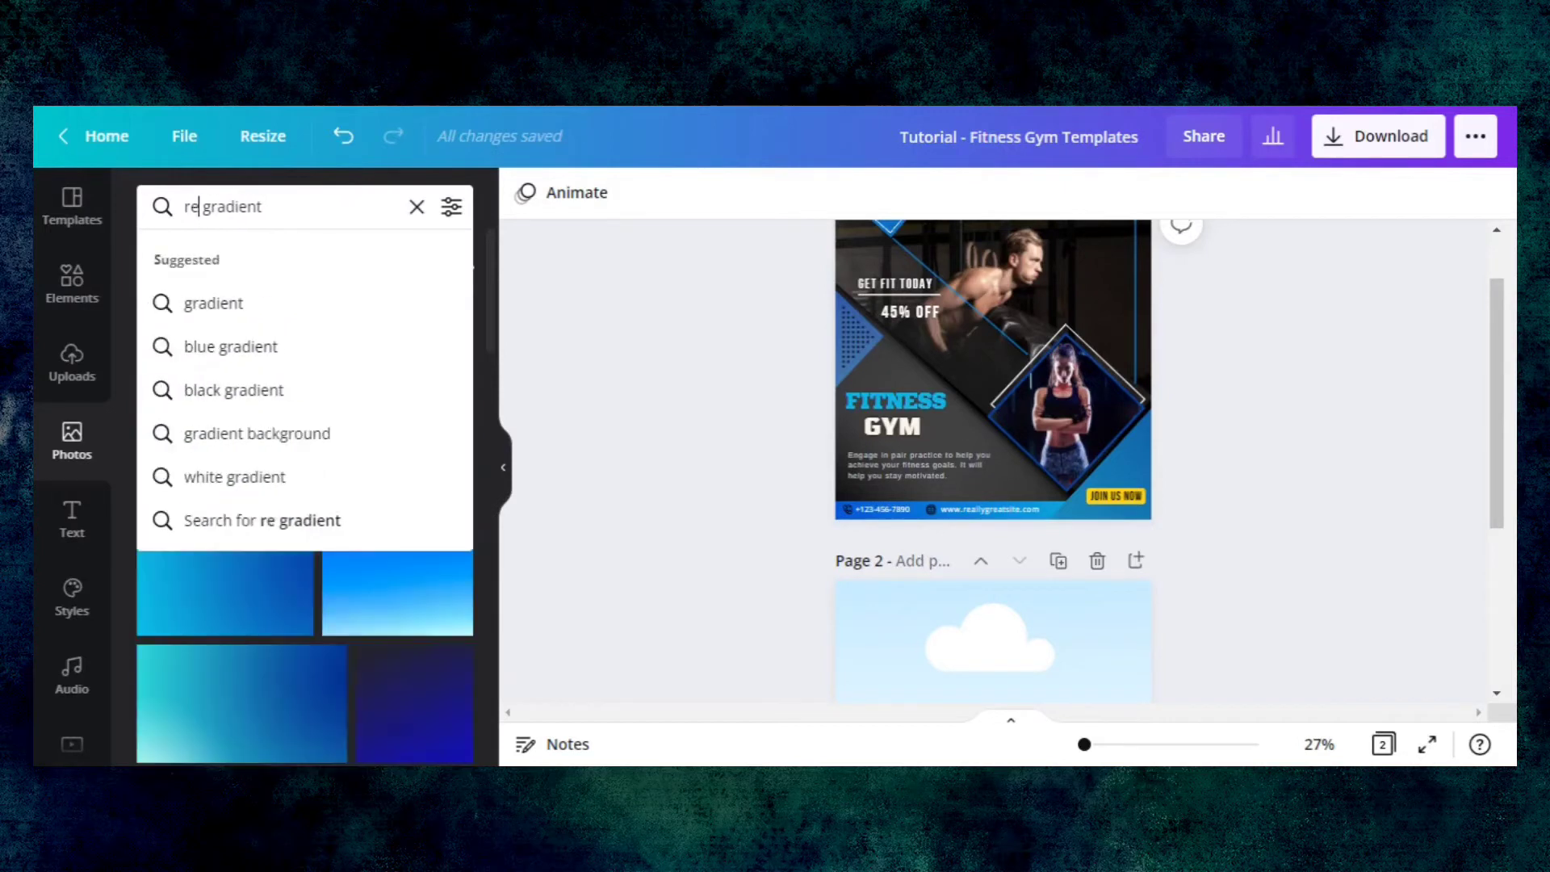
text(d)
key(Return)
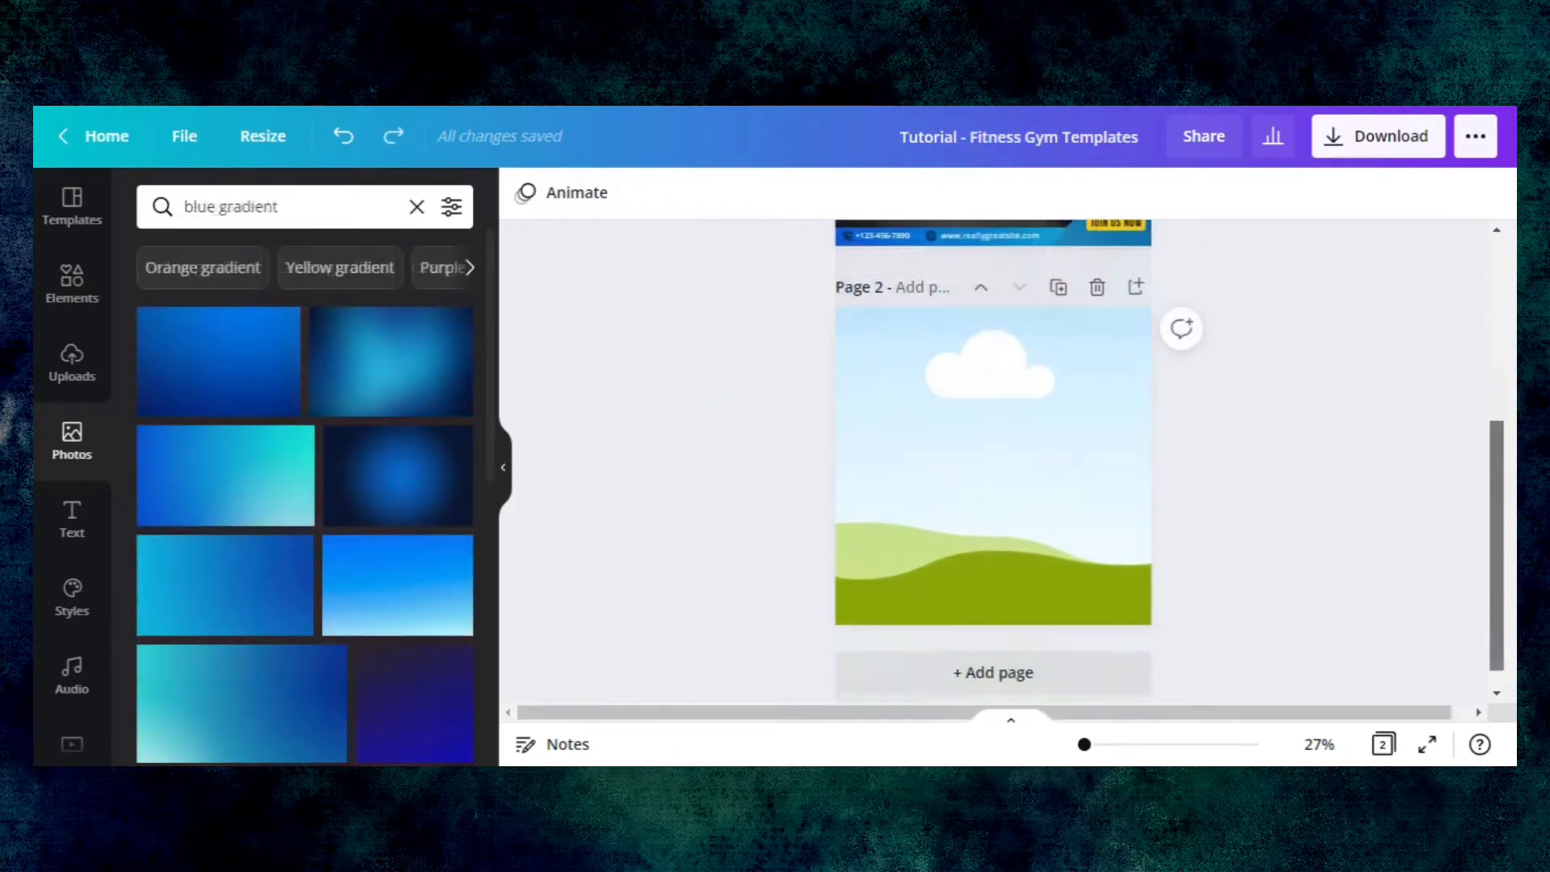
- Add the plain dark blue gradient photo to page 2, rotated about -44° and placed as a triangle in the lower-right corner
scroll(886, 464, down, 1)
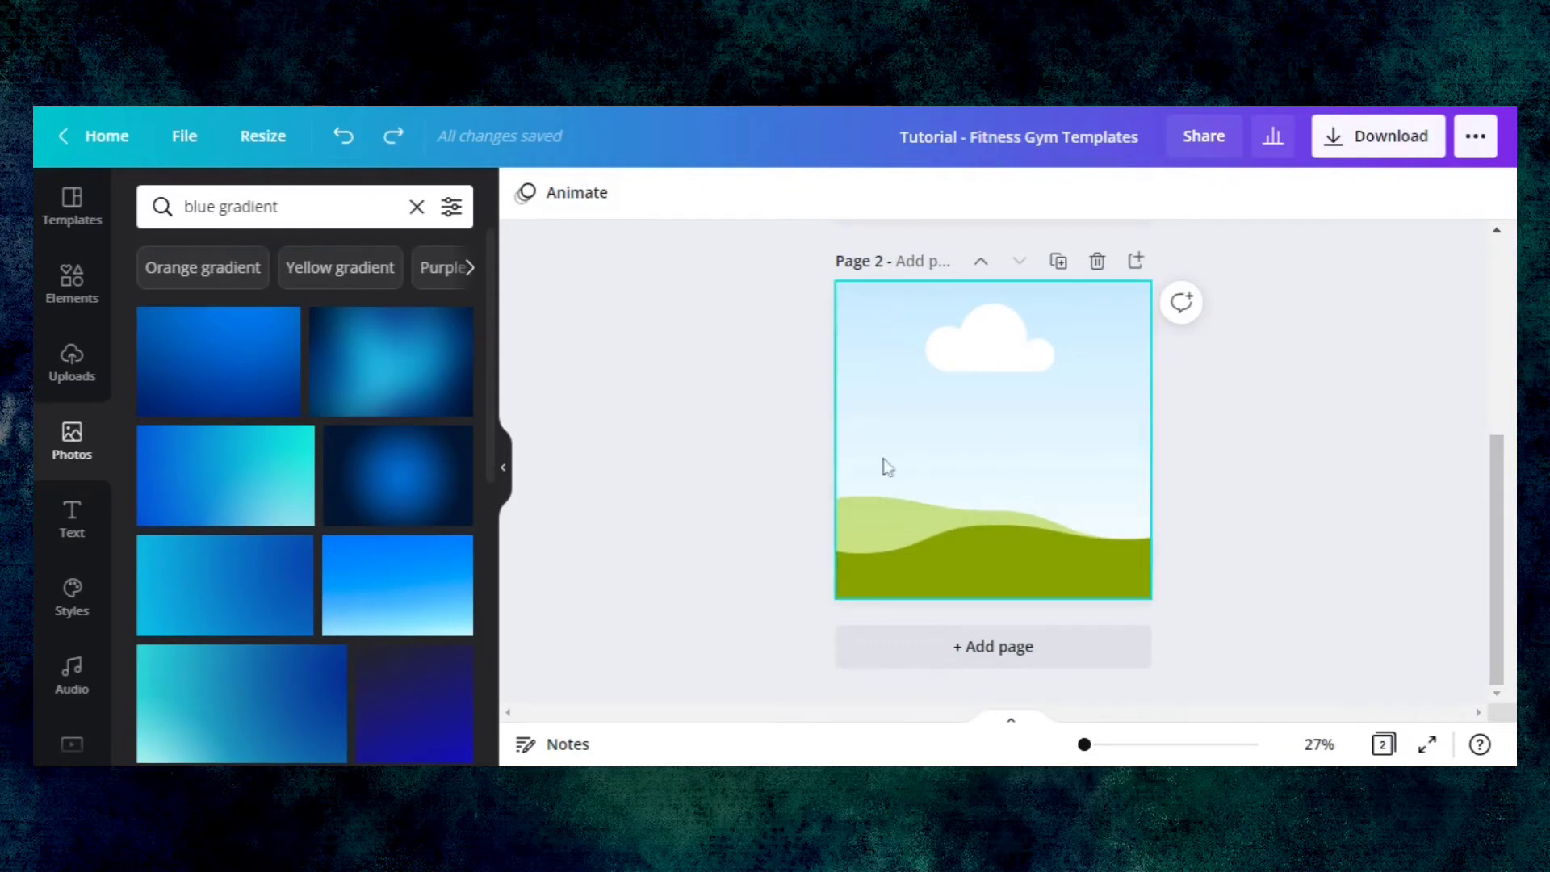
click(268, 372)
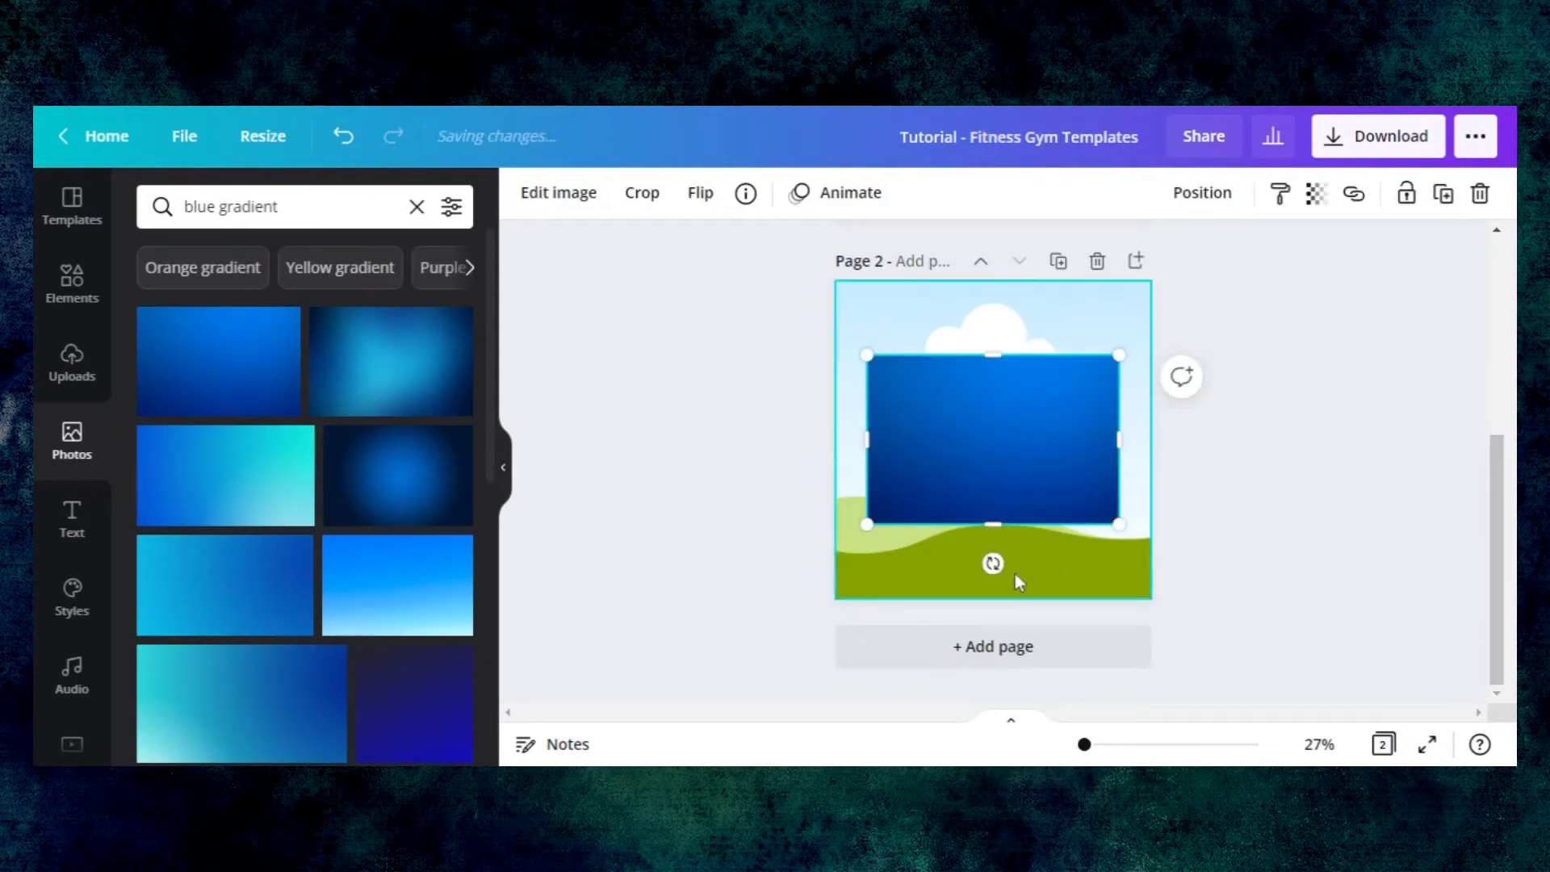
drag(994, 563, 1097, 545)
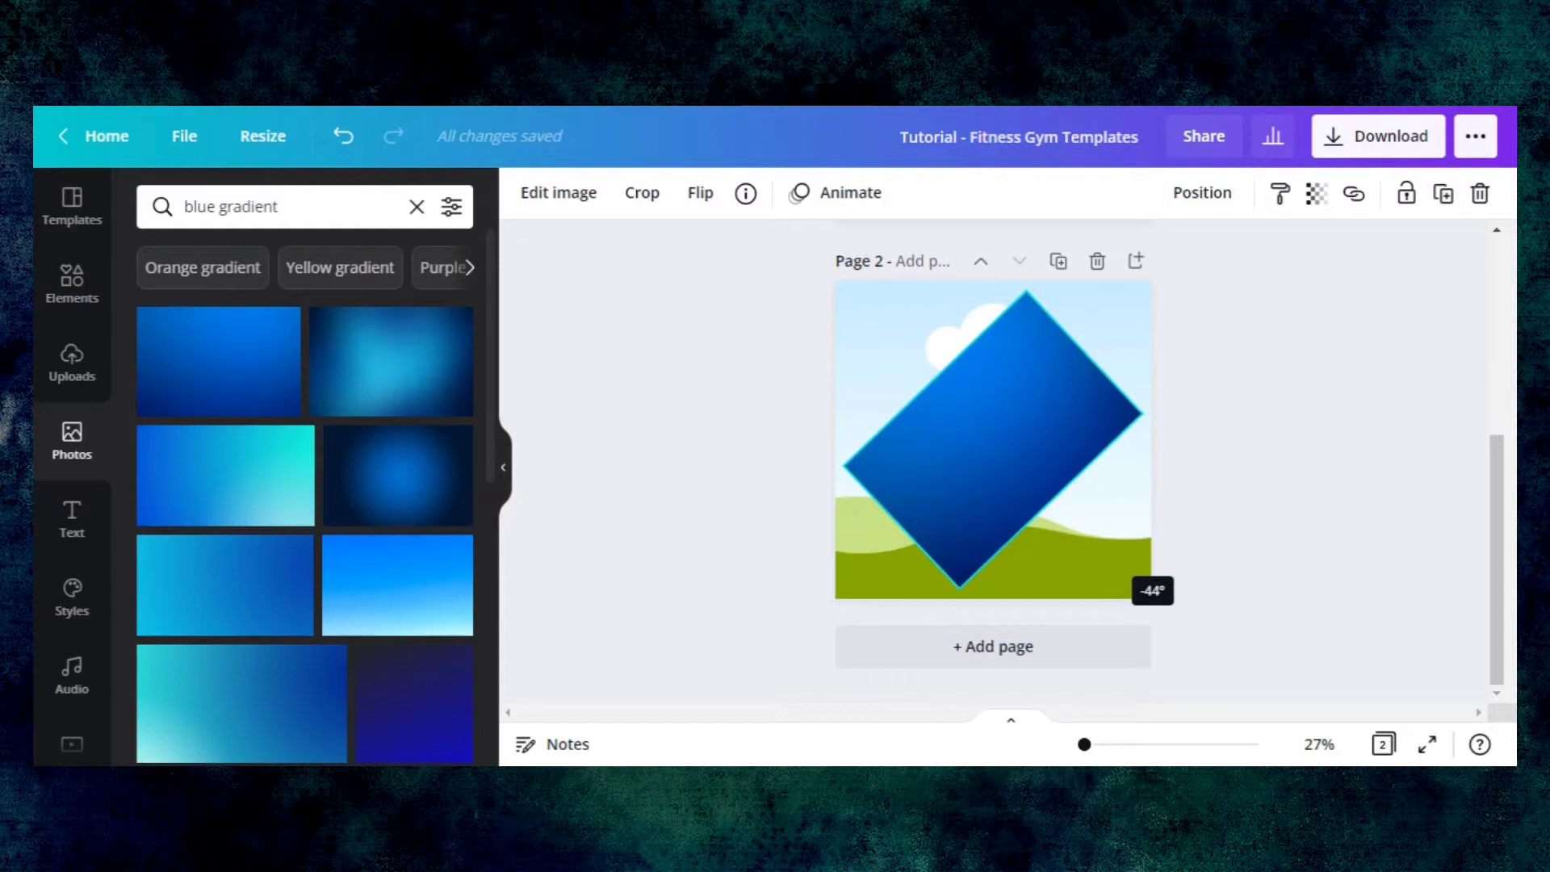
drag(1014, 433, 1158, 574)
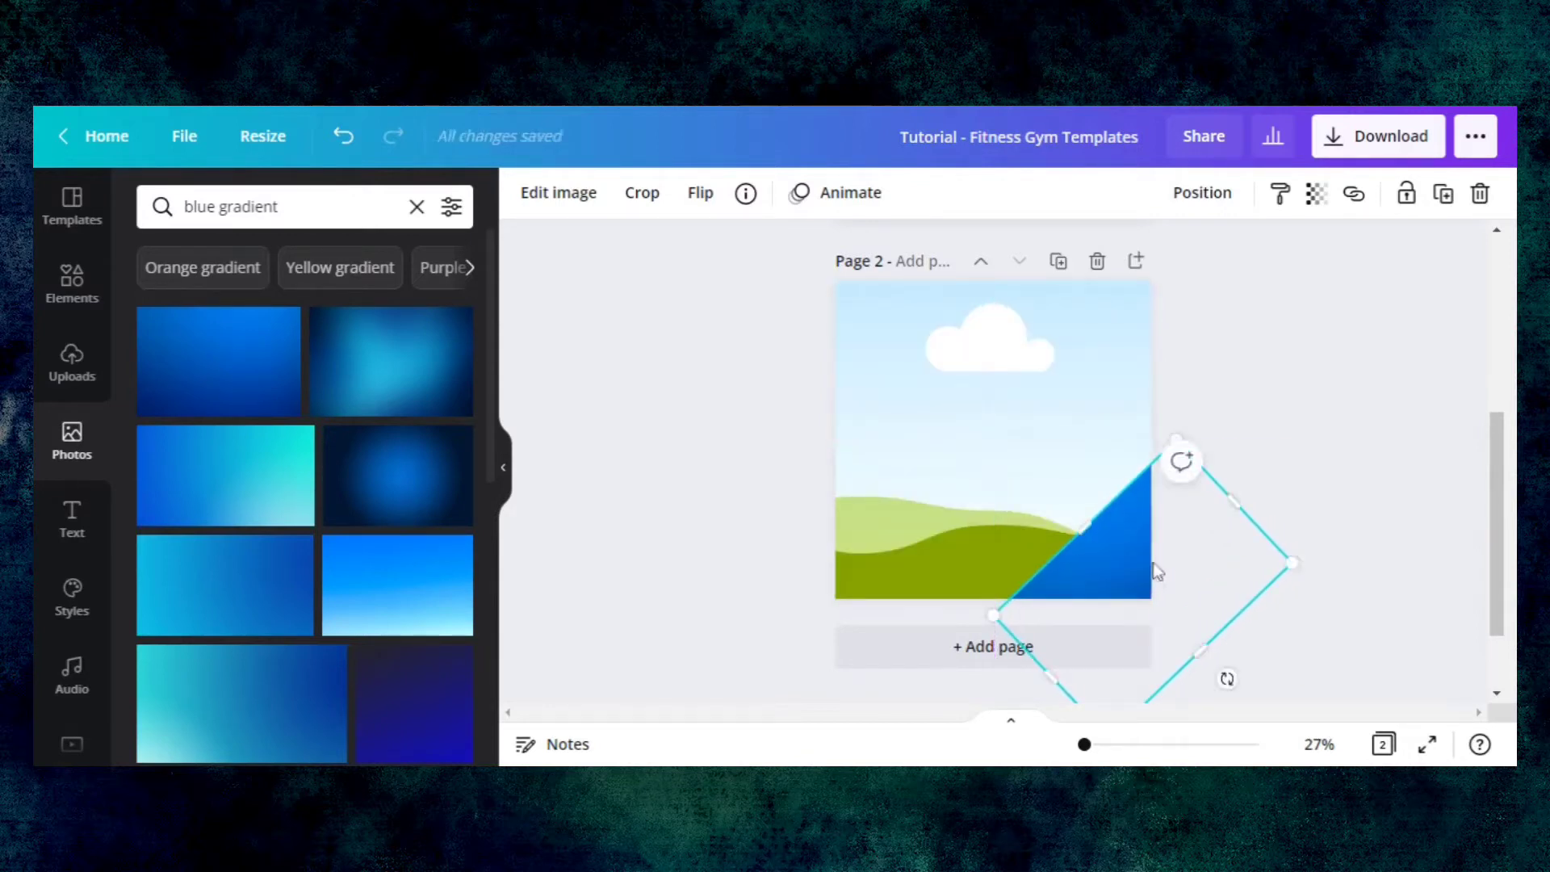
- Lock the full-page grid on page 2 in place
click(1007, 428)
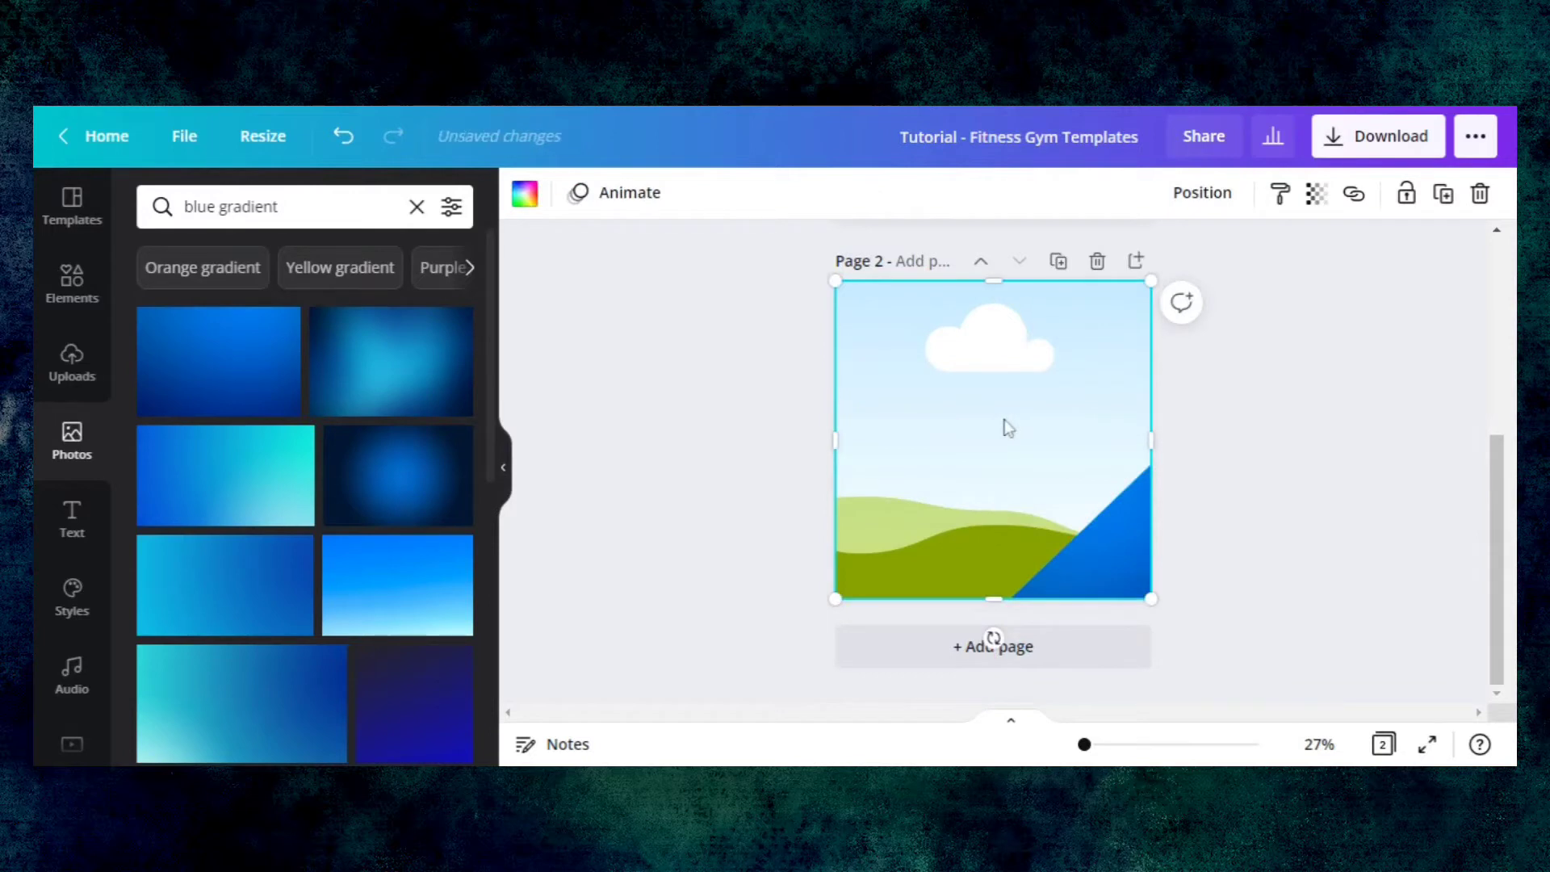
click(1407, 194)
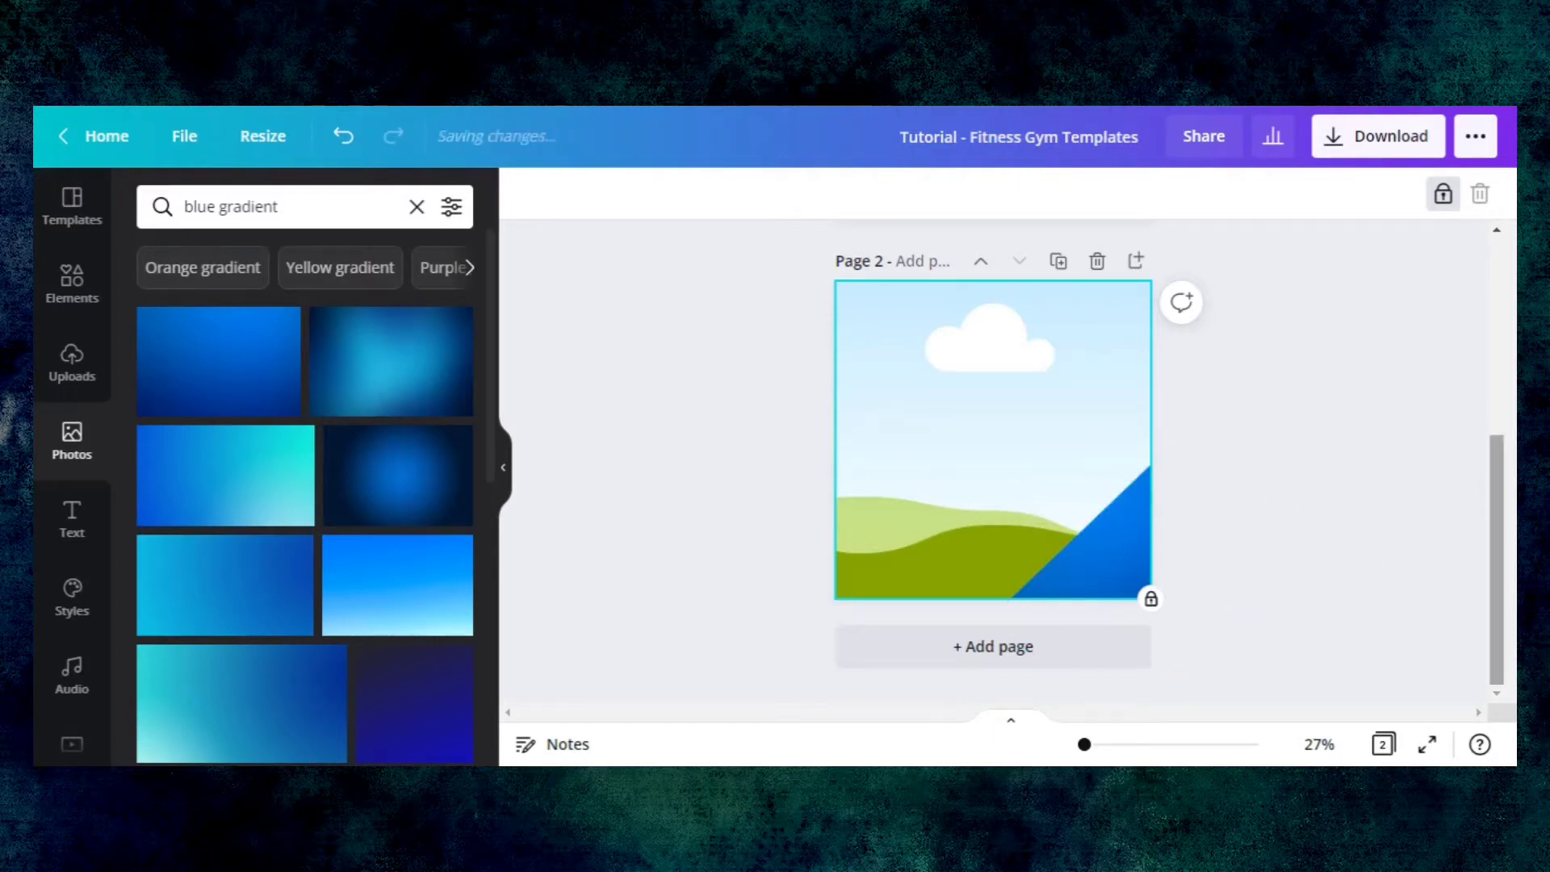
scroll(1498, 512, up, 4)
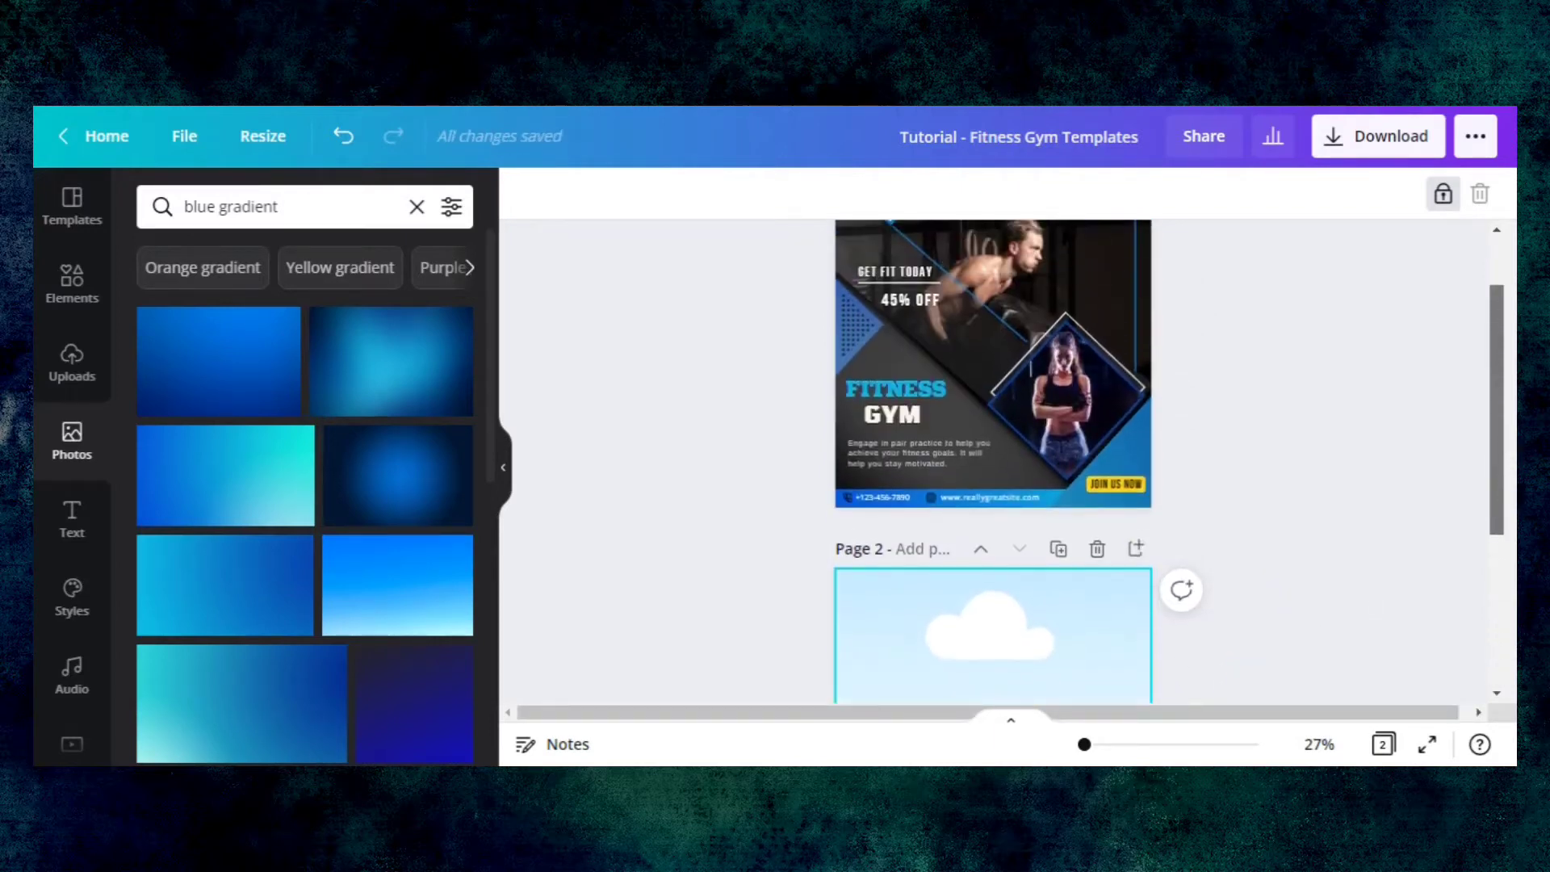
scroll(1163, 452, down, 5)
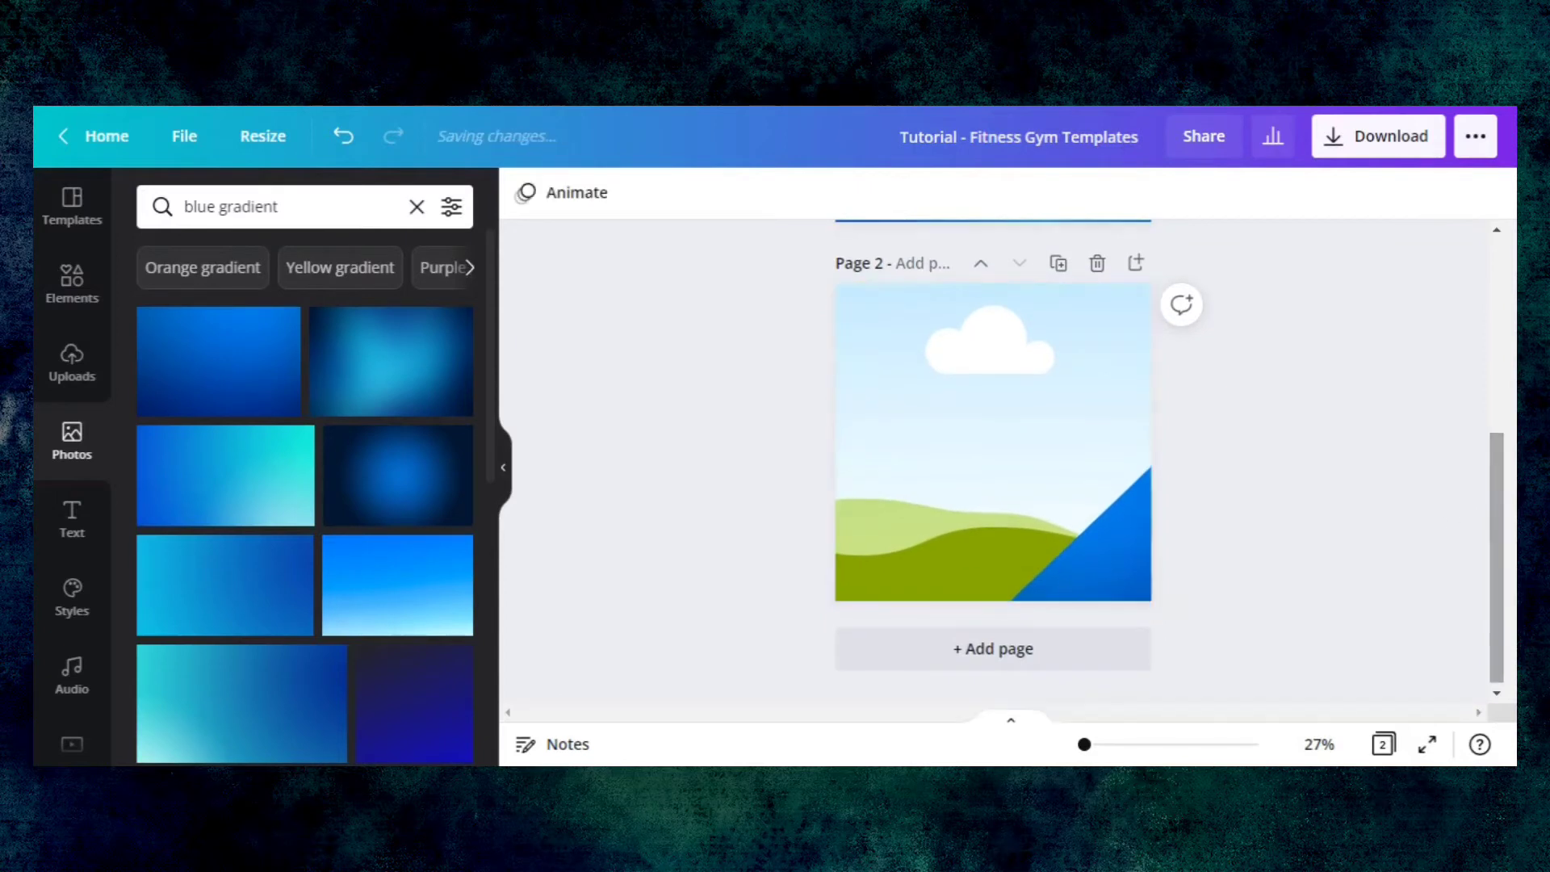
- Make a second, unrotated blue gradient, cropped to a thin horizontal strip spanning the full width of page 2
click(1136, 544)
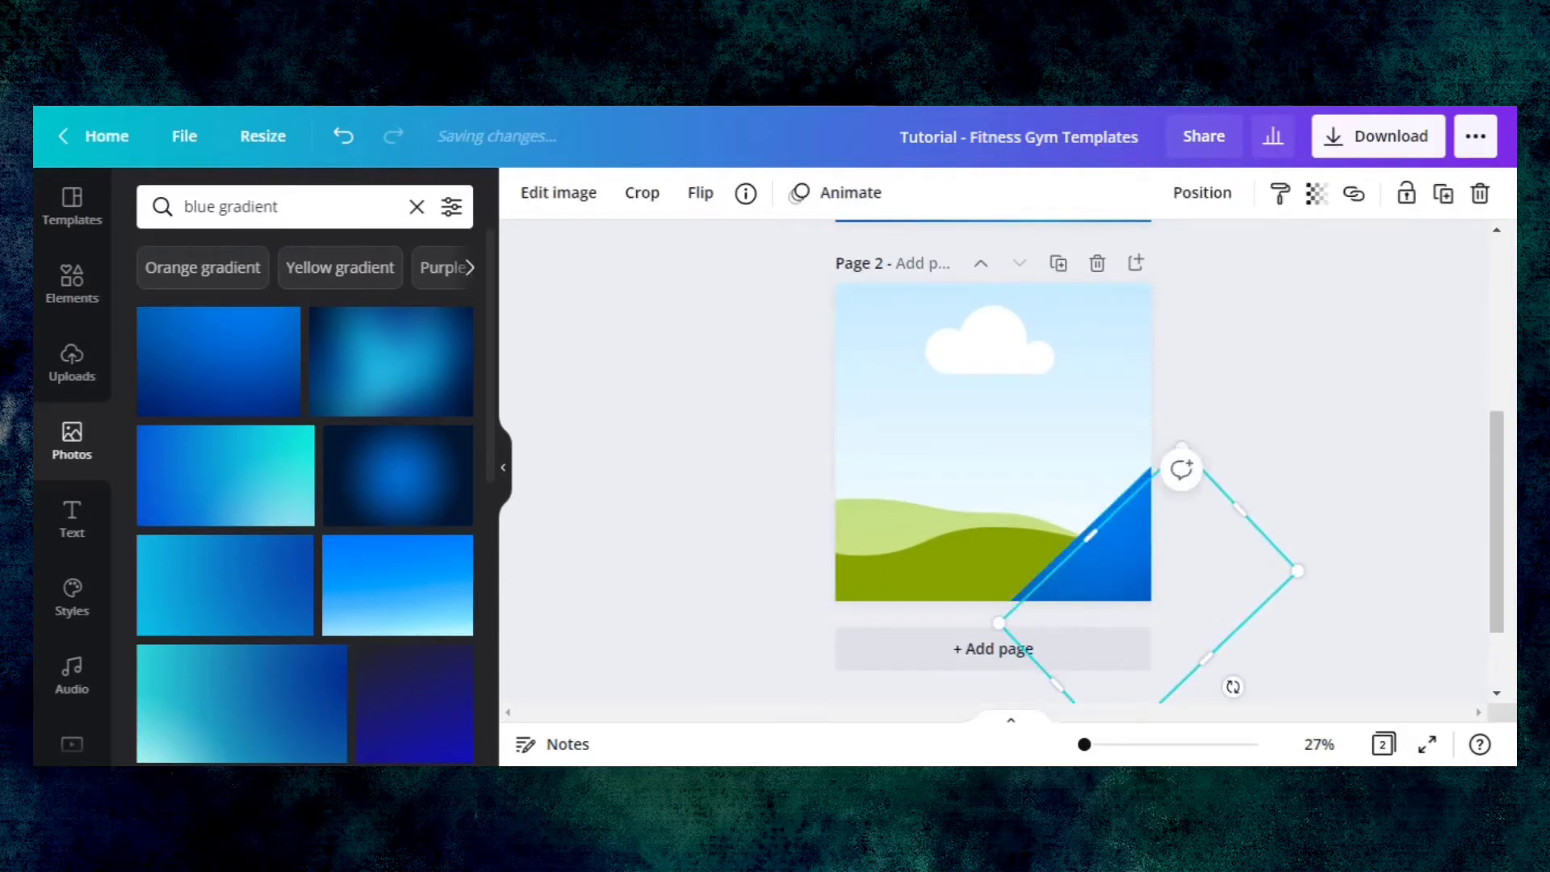
drag(1139, 547, 989, 391)
drag(1086, 532, 1004, 379)
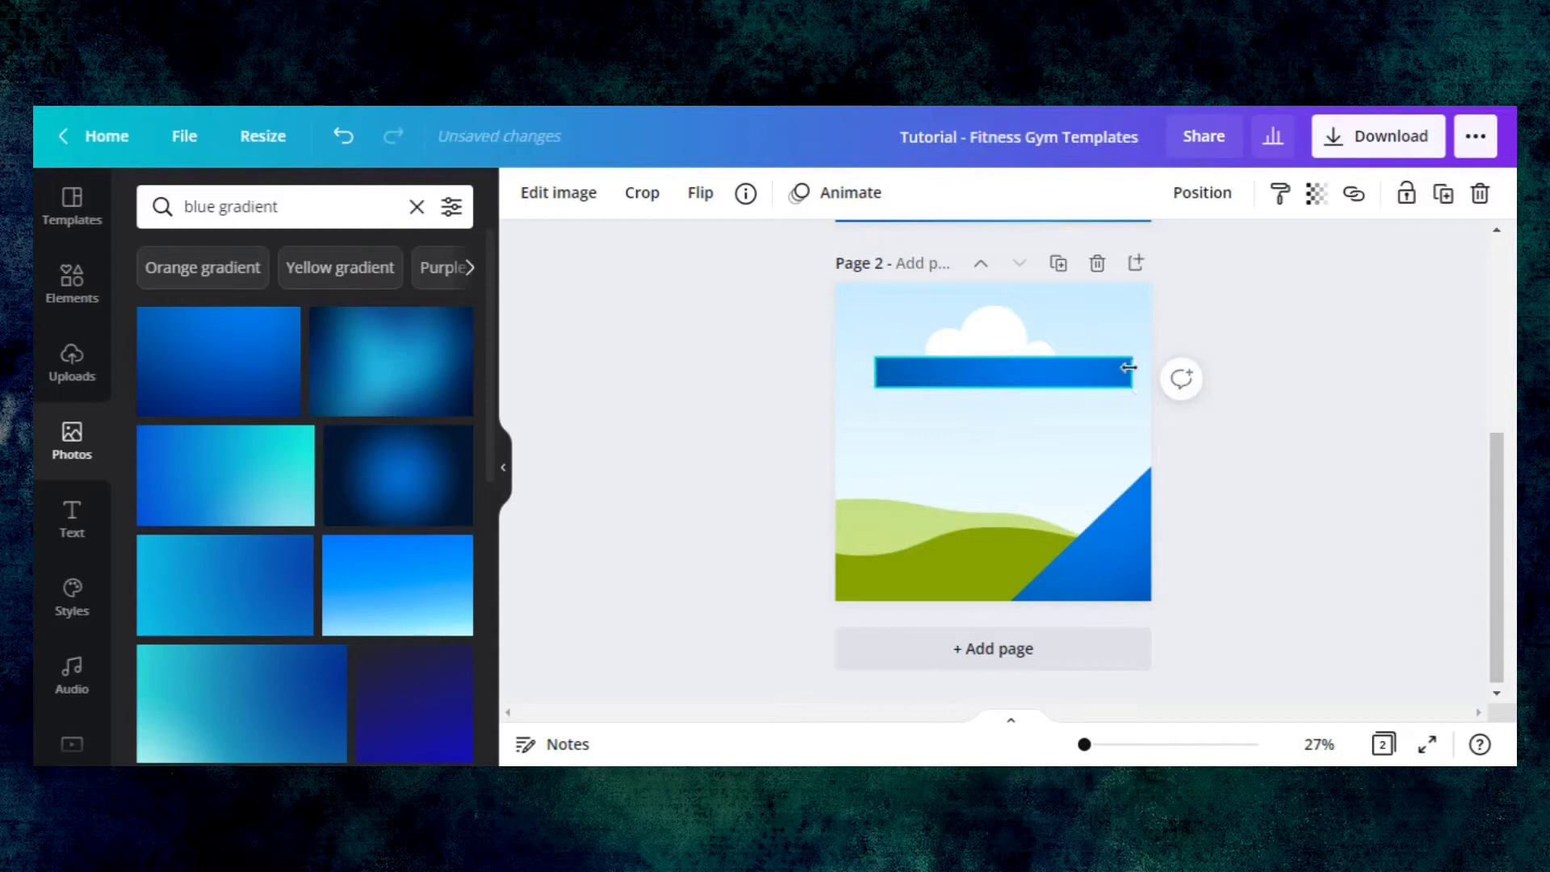
drag(1128, 368, 1152, 367)
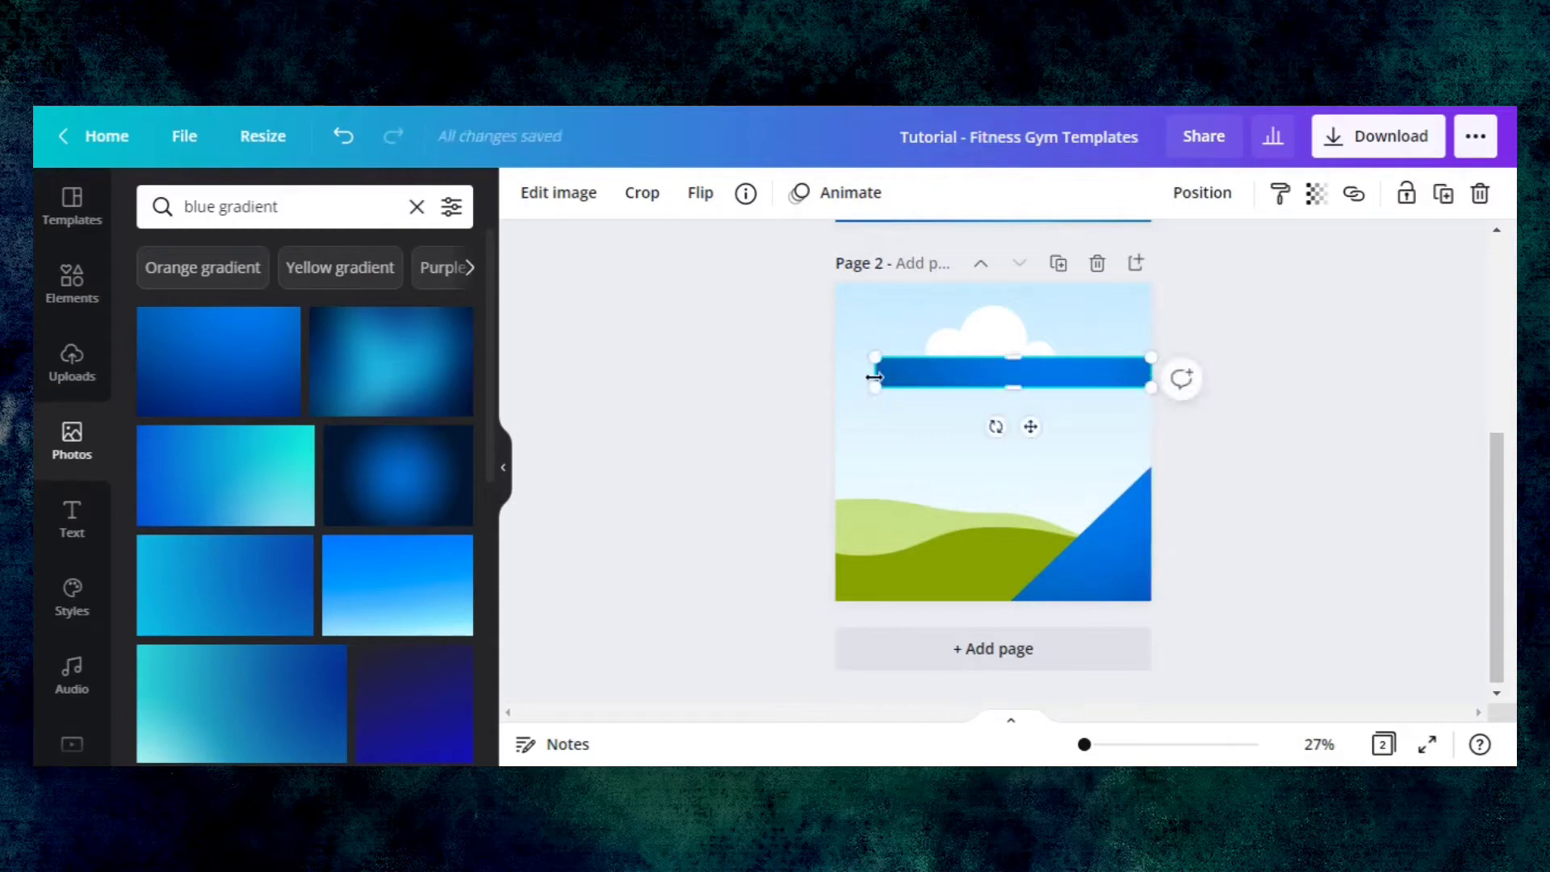
drag(875, 373, 835, 371)
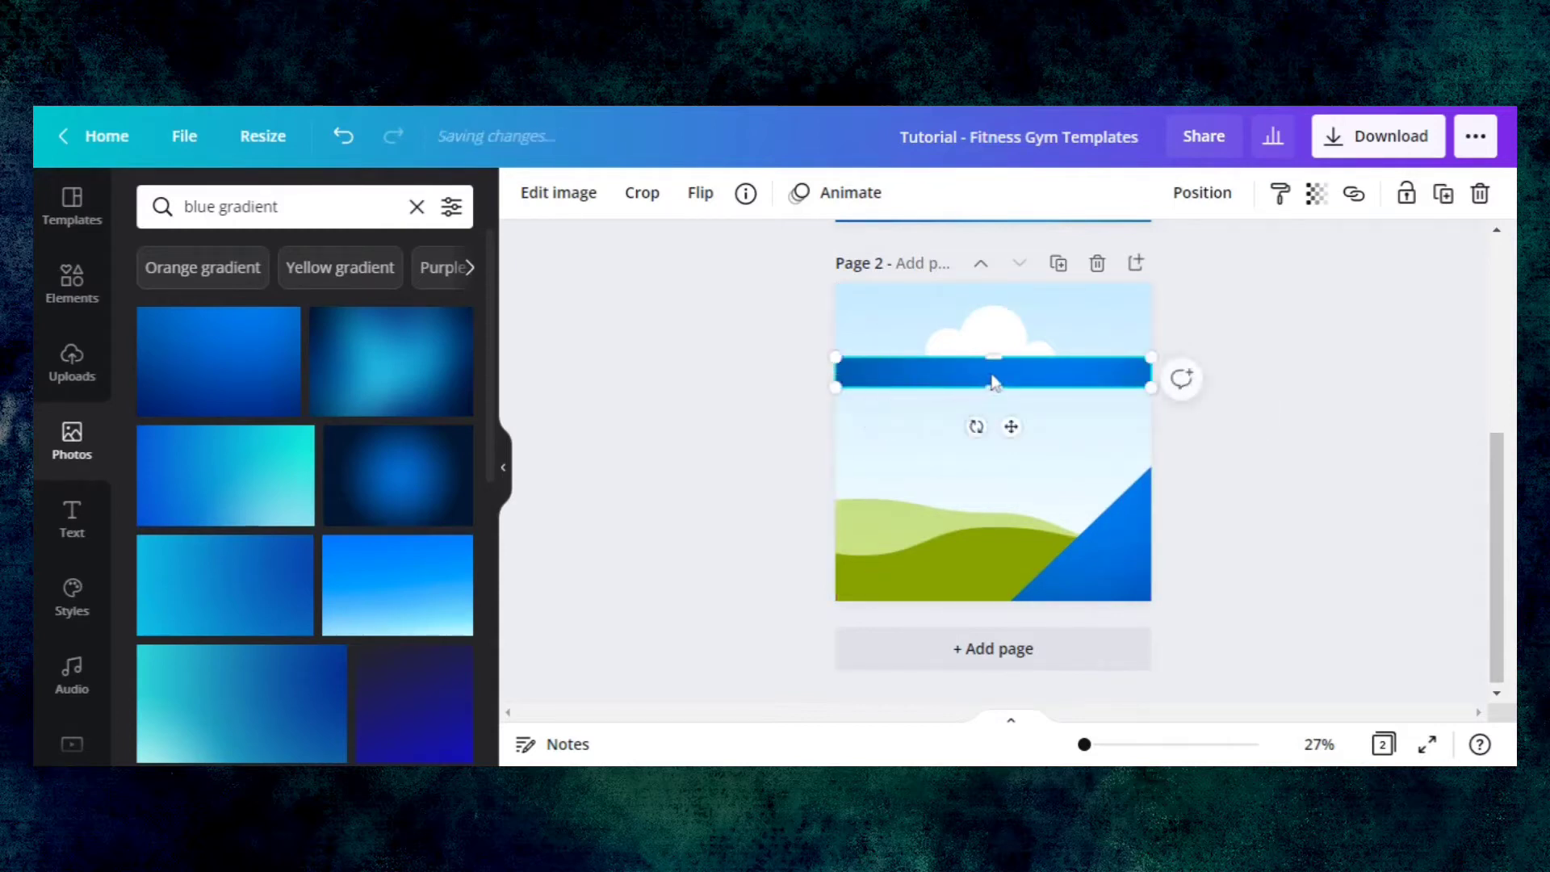
- Place the blue strip along the bottom edge of page 2 and send it backward behind the corner gradient
drag(1001, 381, 1001, 587)
click(1202, 194)
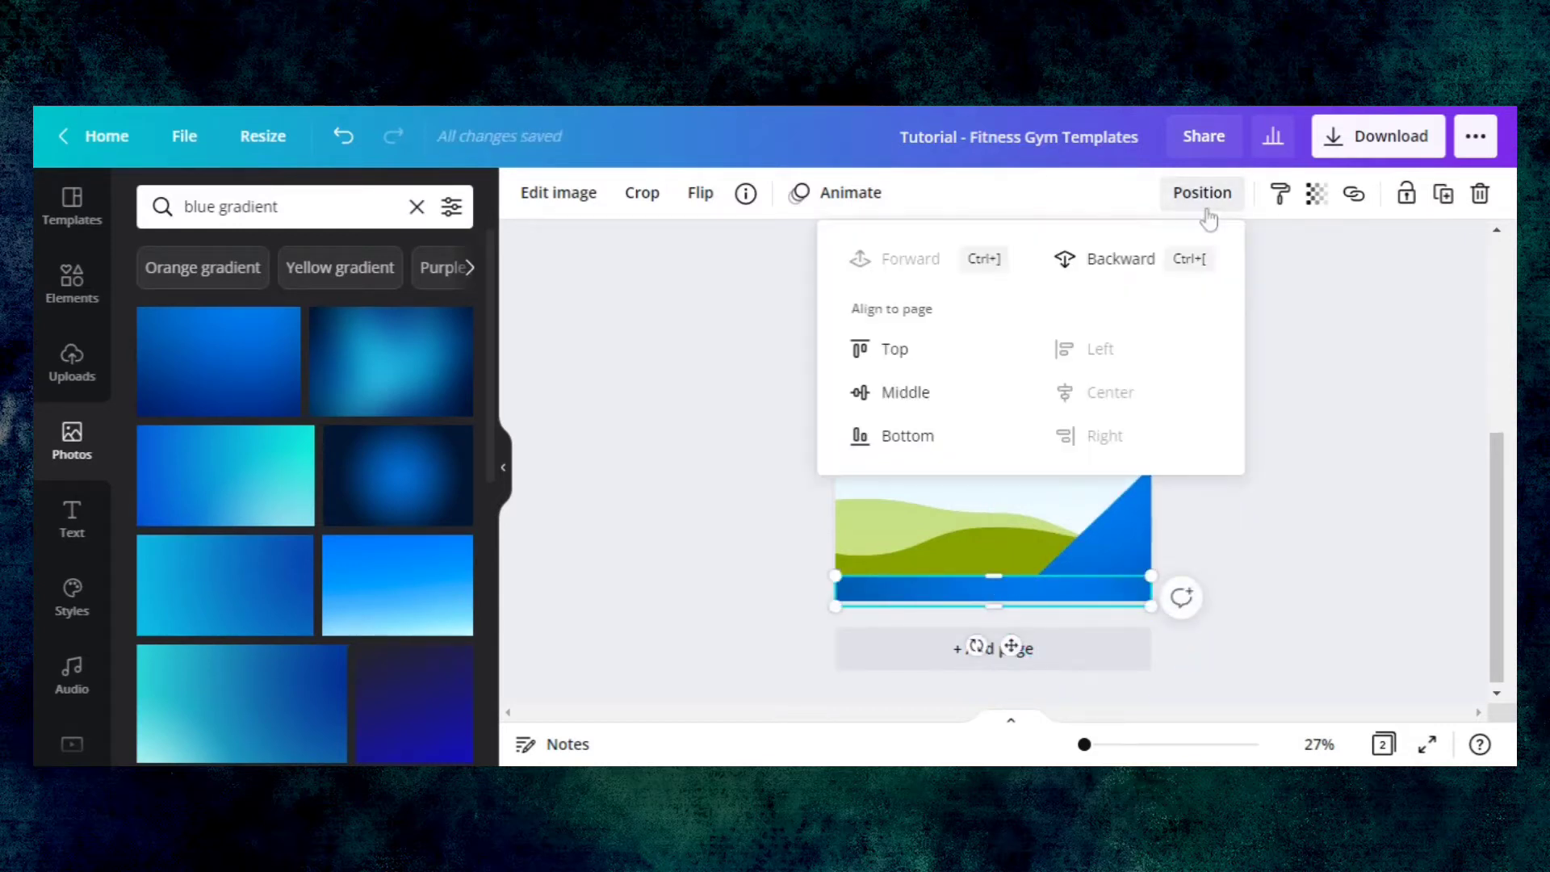
click(1106, 264)
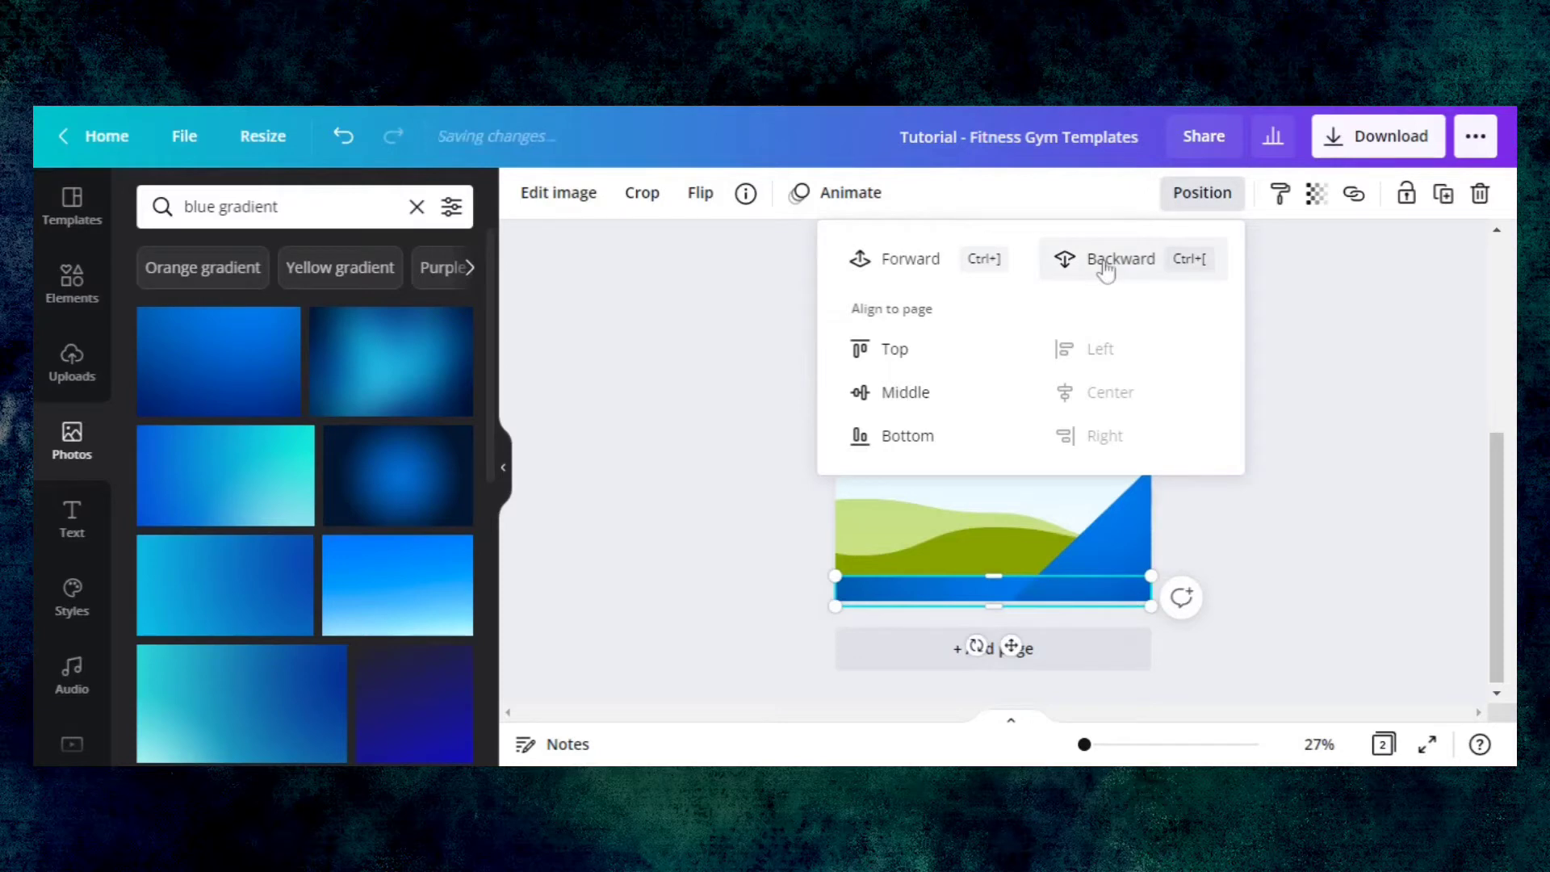
click(1404, 596)
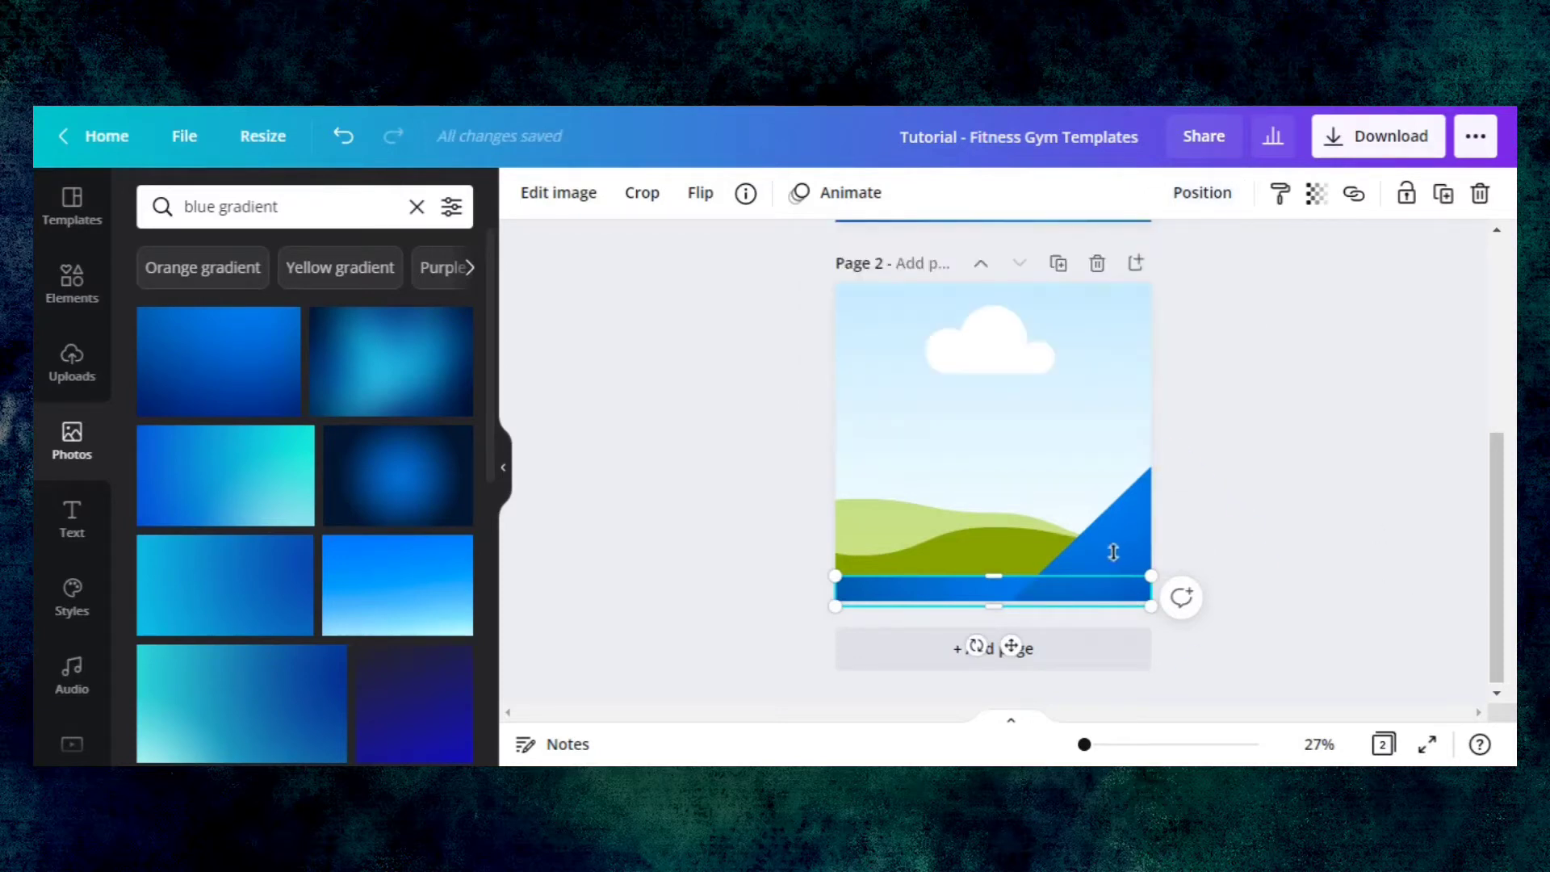
- Move the corner gradient slightly further into page 2's lower-right corner and lower the blue bottom strip so less of it shows
click(1113, 525)
drag(1113, 525, 1125, 525)
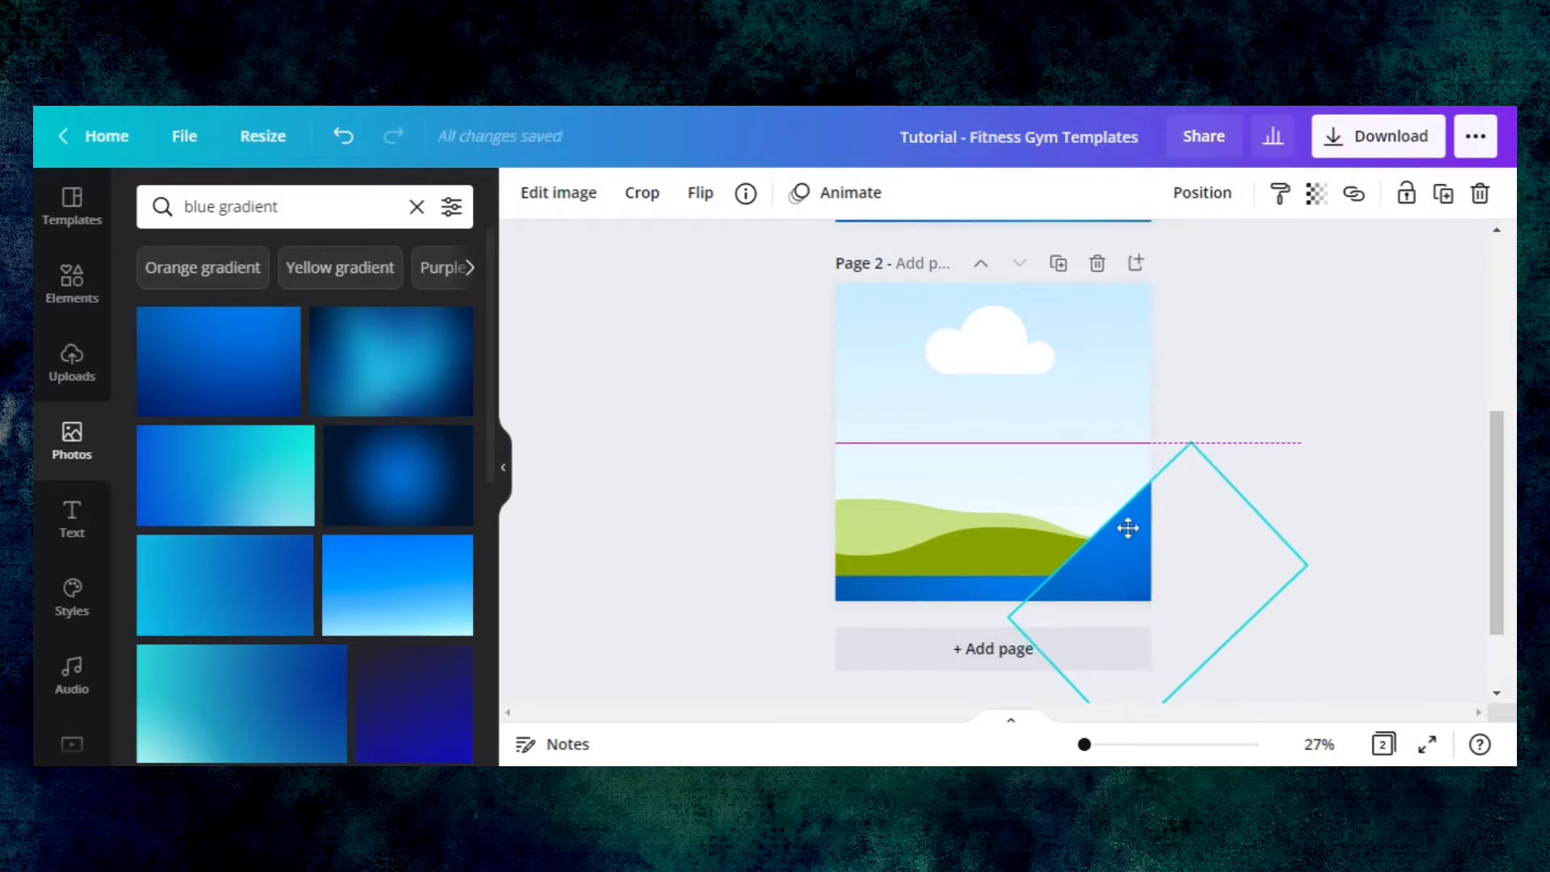
click(1285, 449)
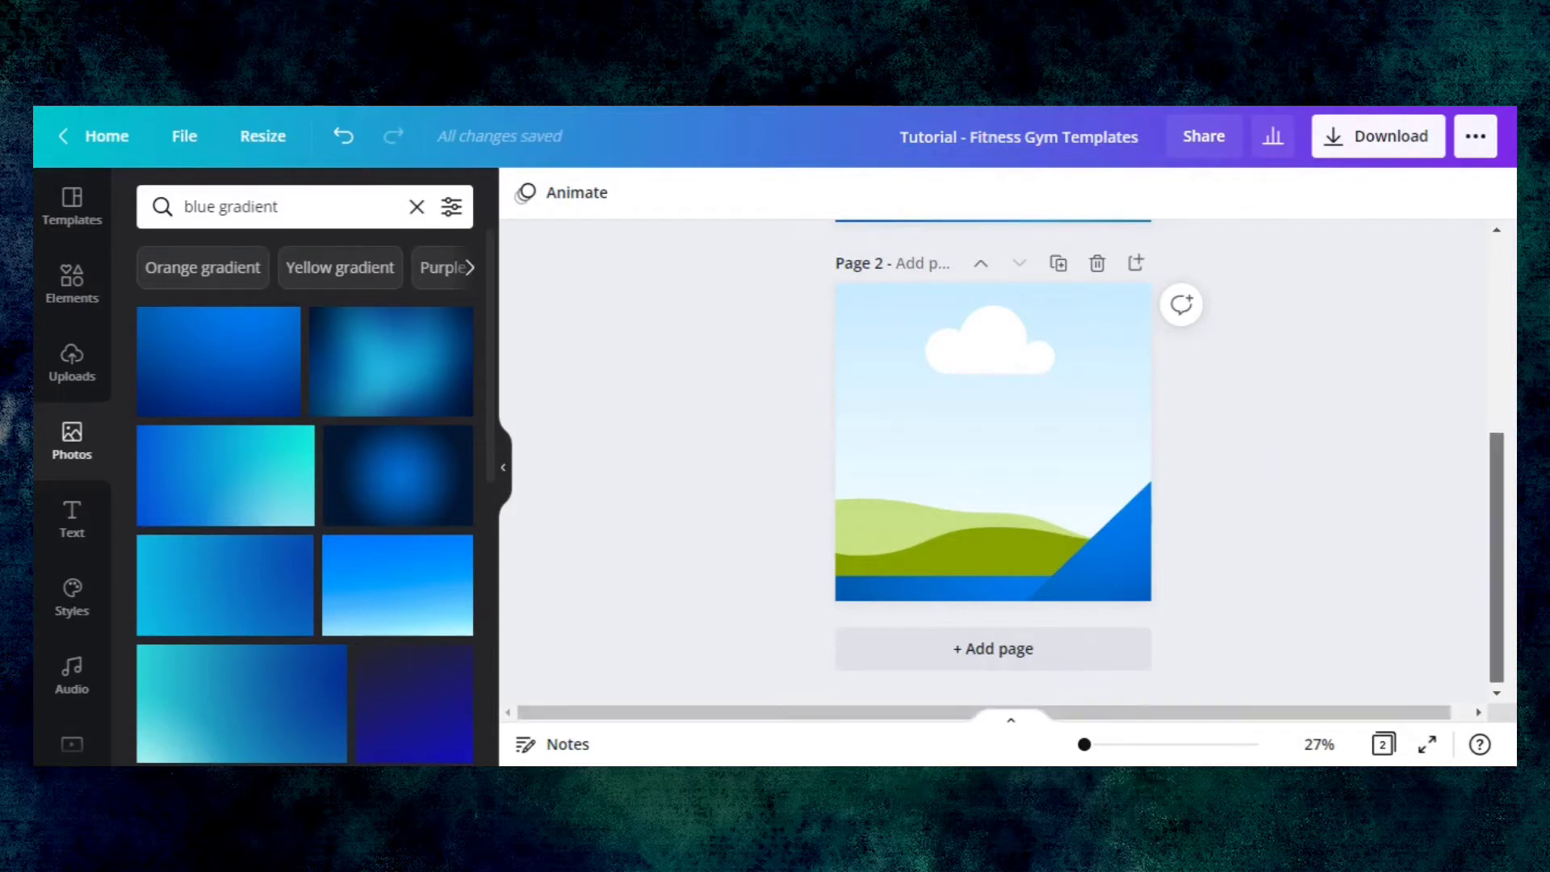
double_click(969, 596)
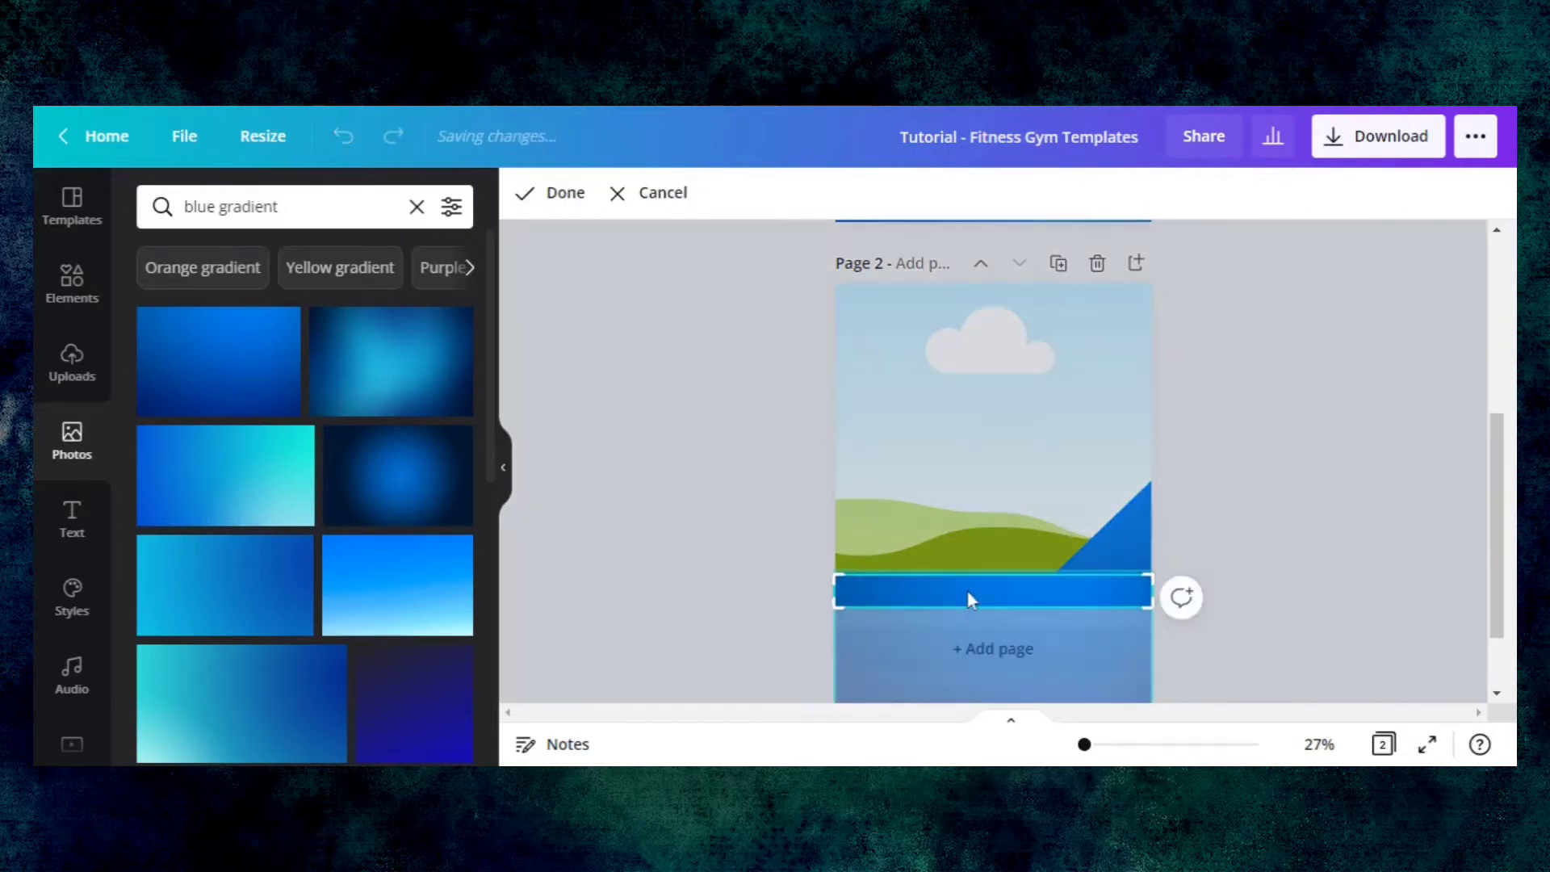
click(720, 526)
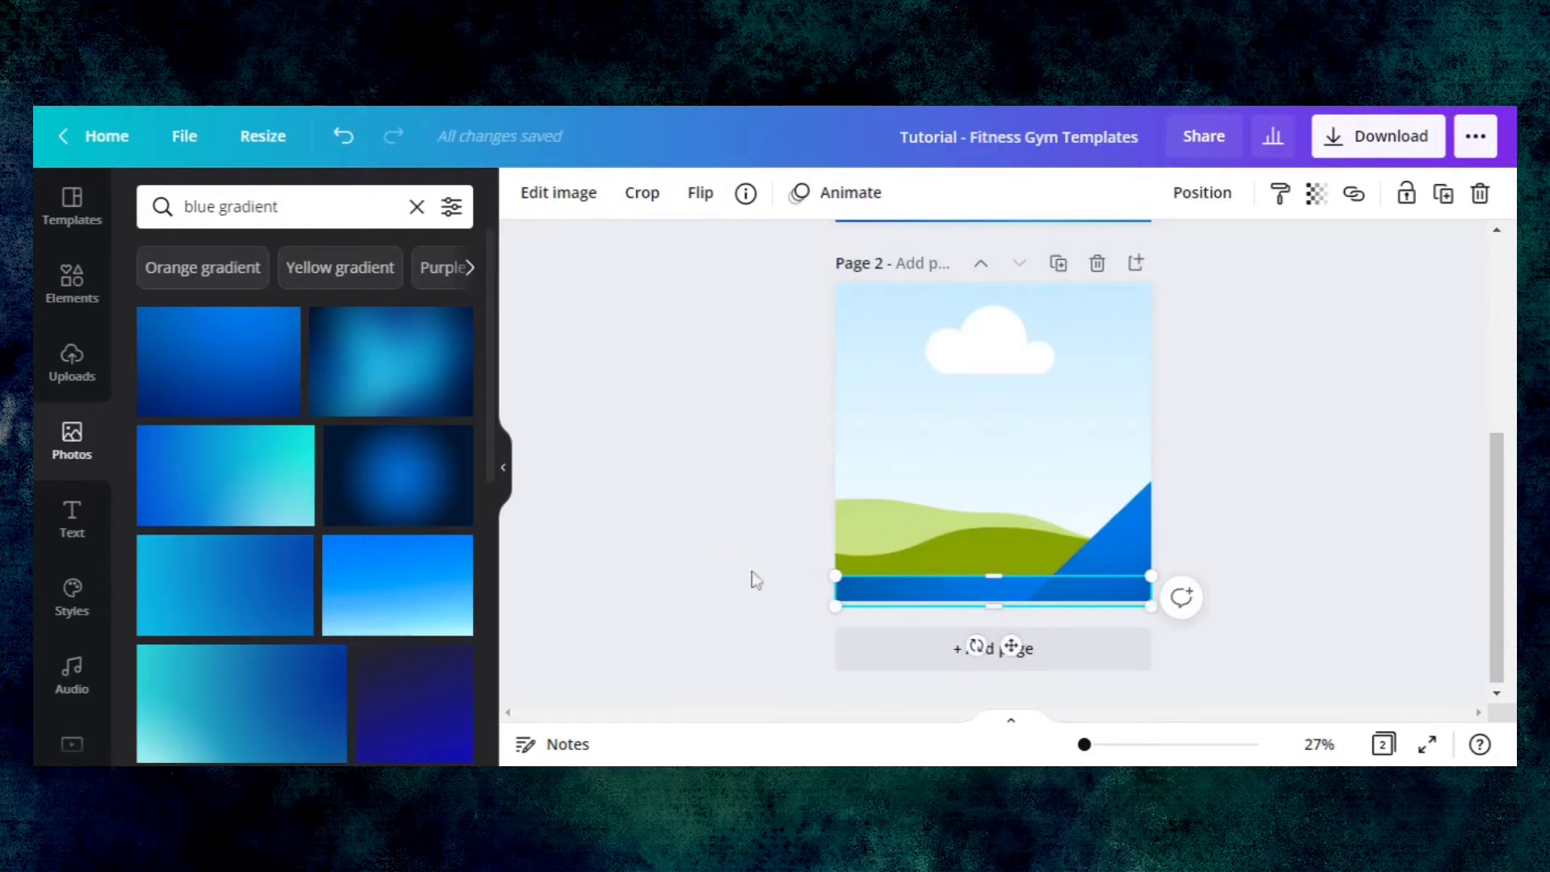
drag(902, 586, 908, 590)
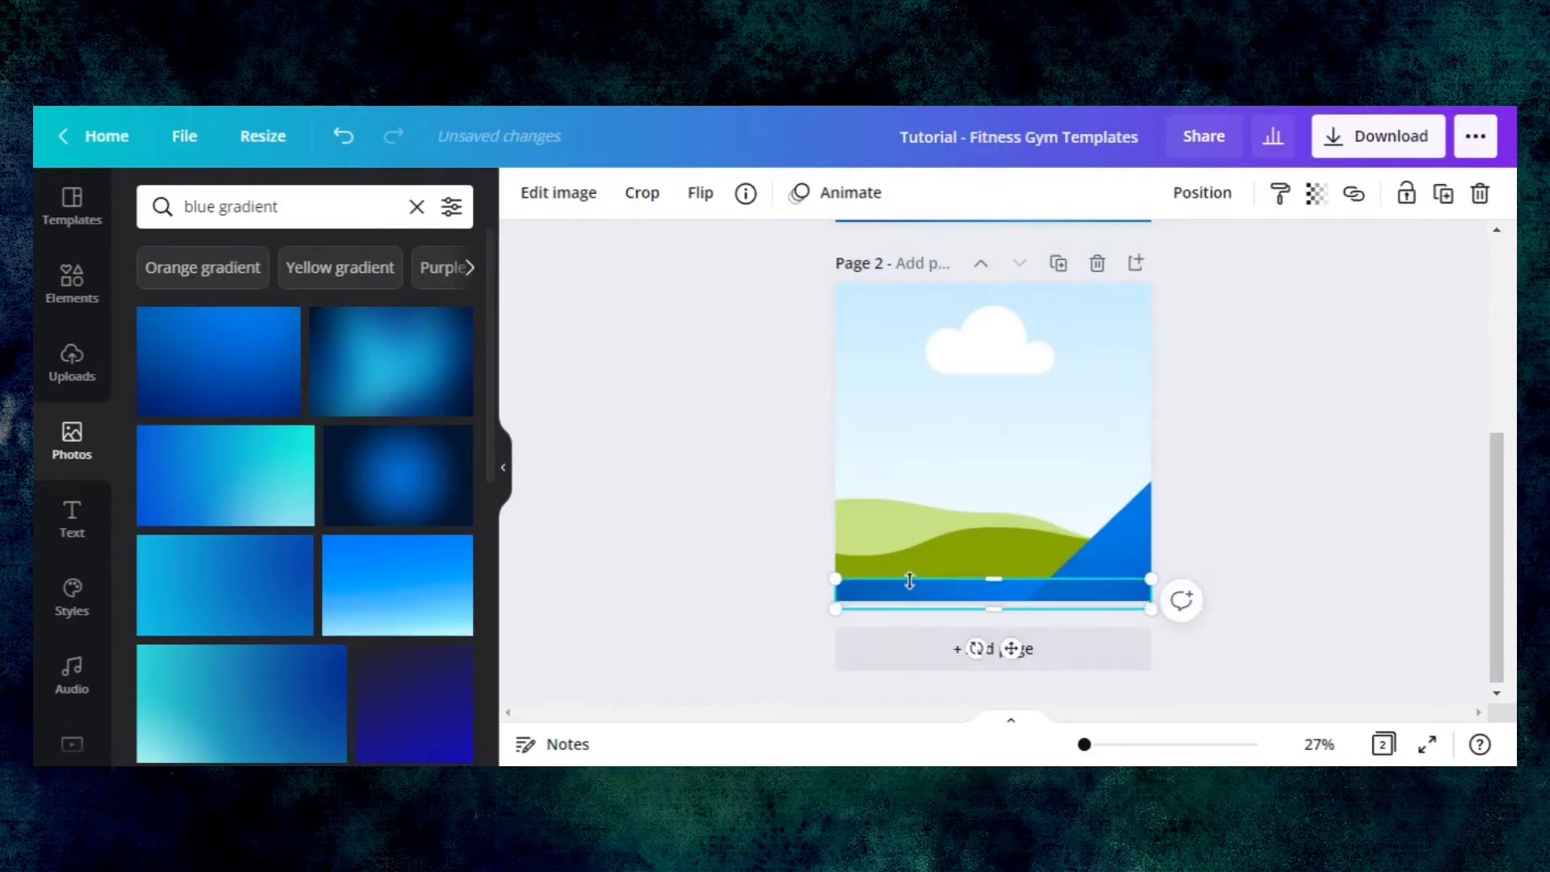
click(1280, 471)
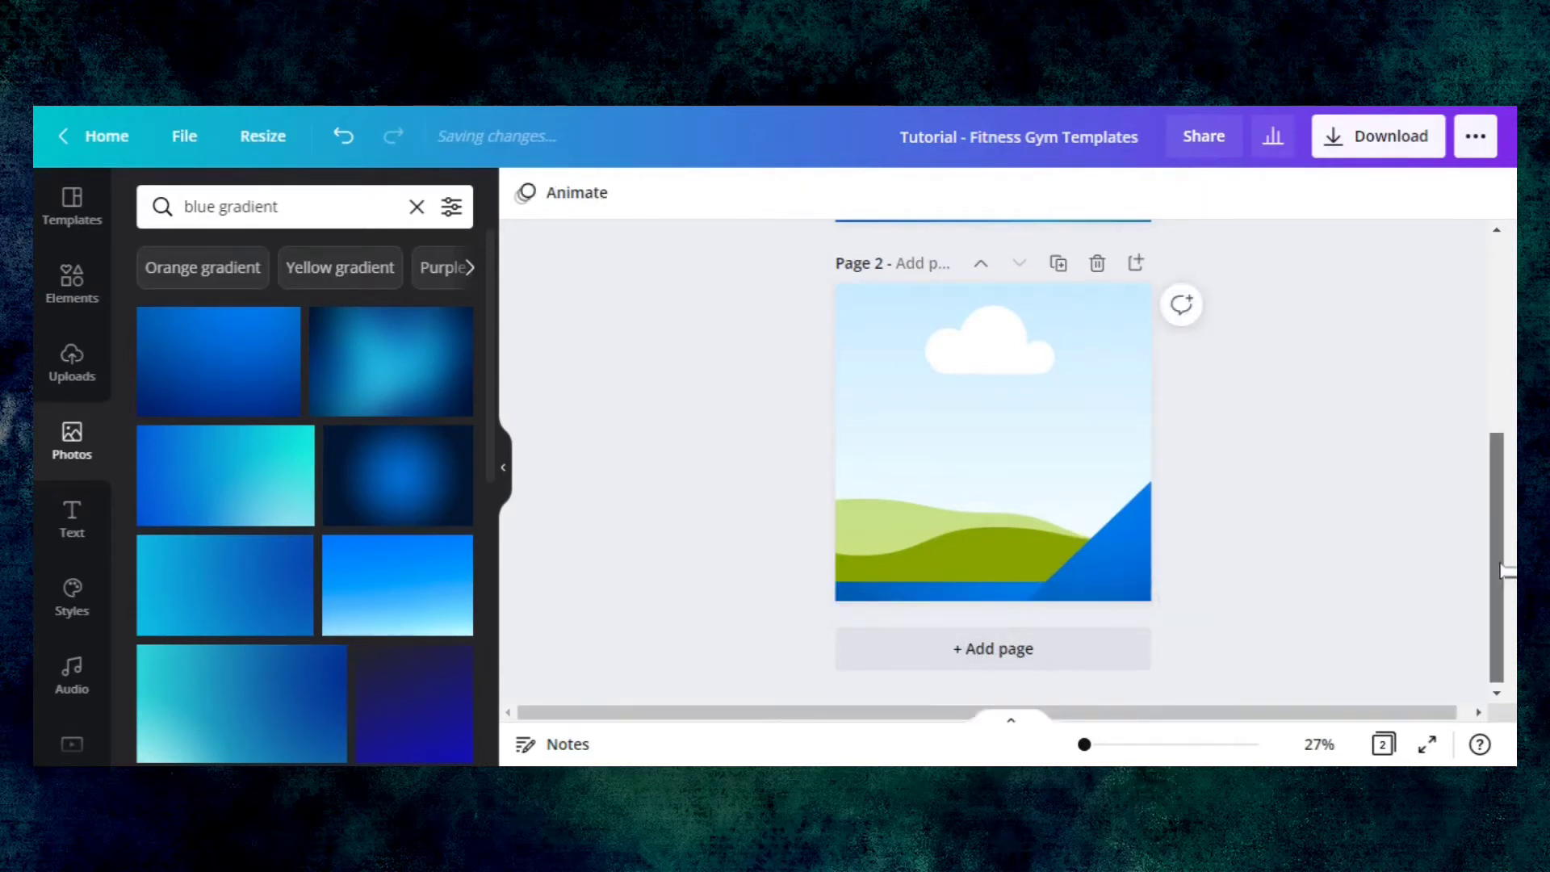
- Add a square shape to page 2 and rotate it counter-clockwise into a diagonal tilt
drag(1506, 573, 1508, 381)
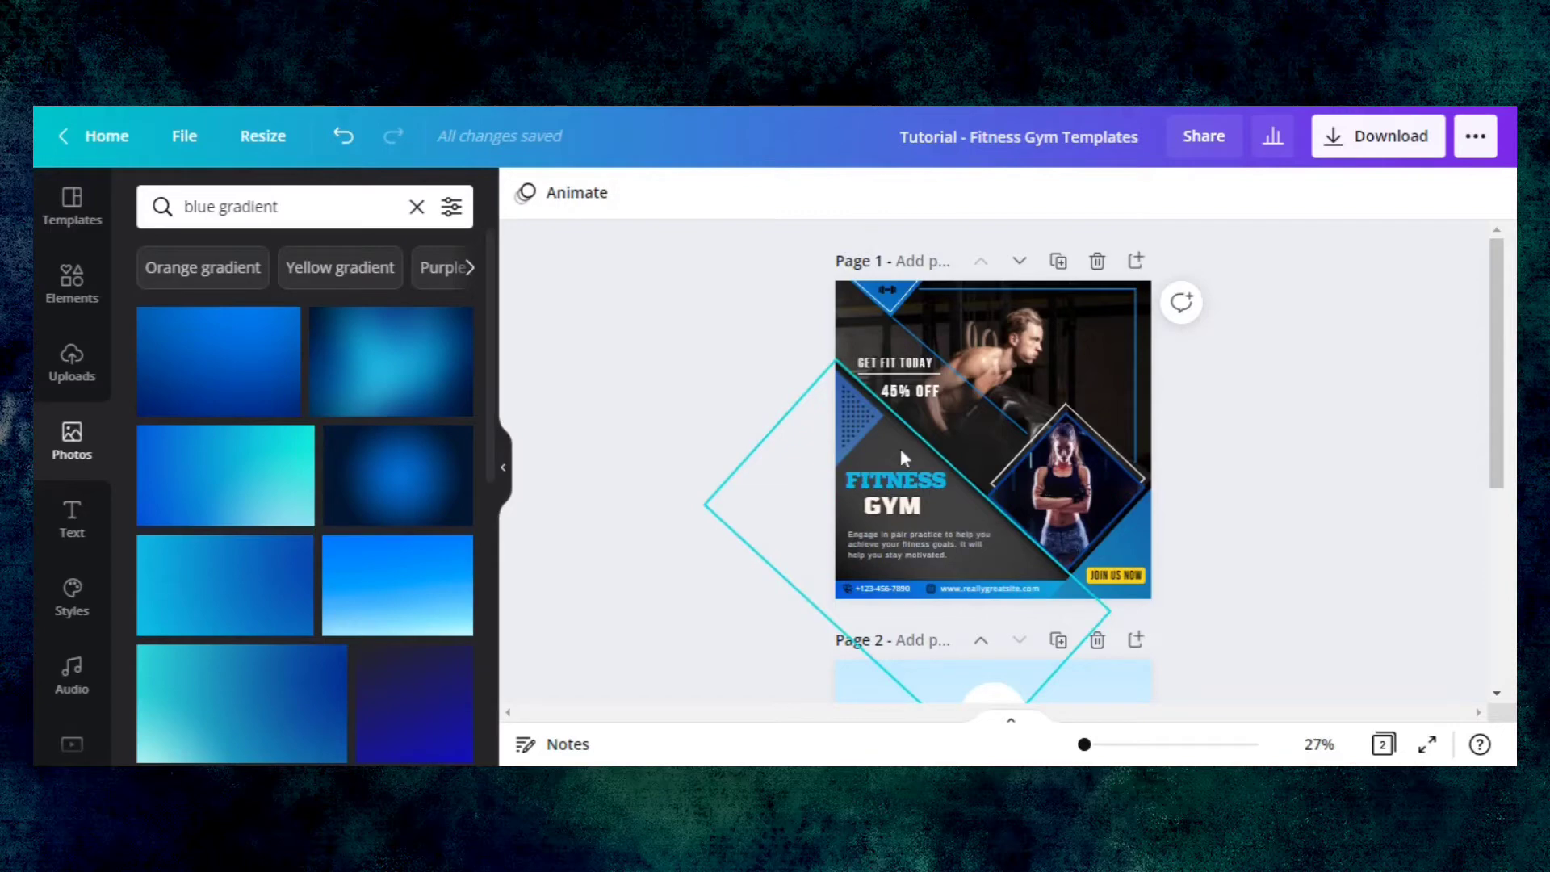
click(79, 292)
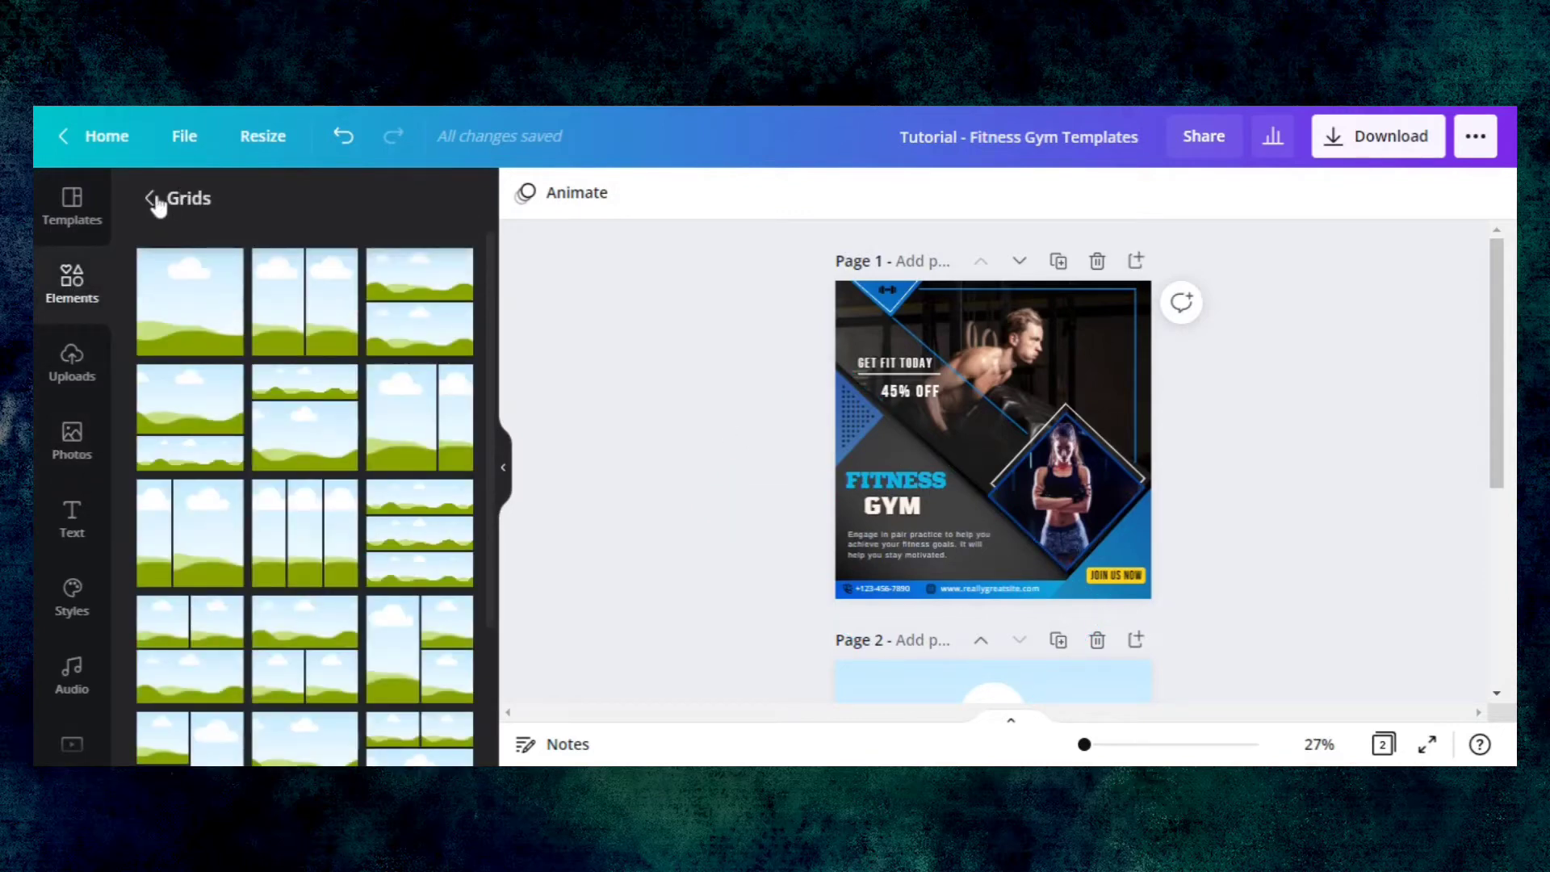
click(152, 200)
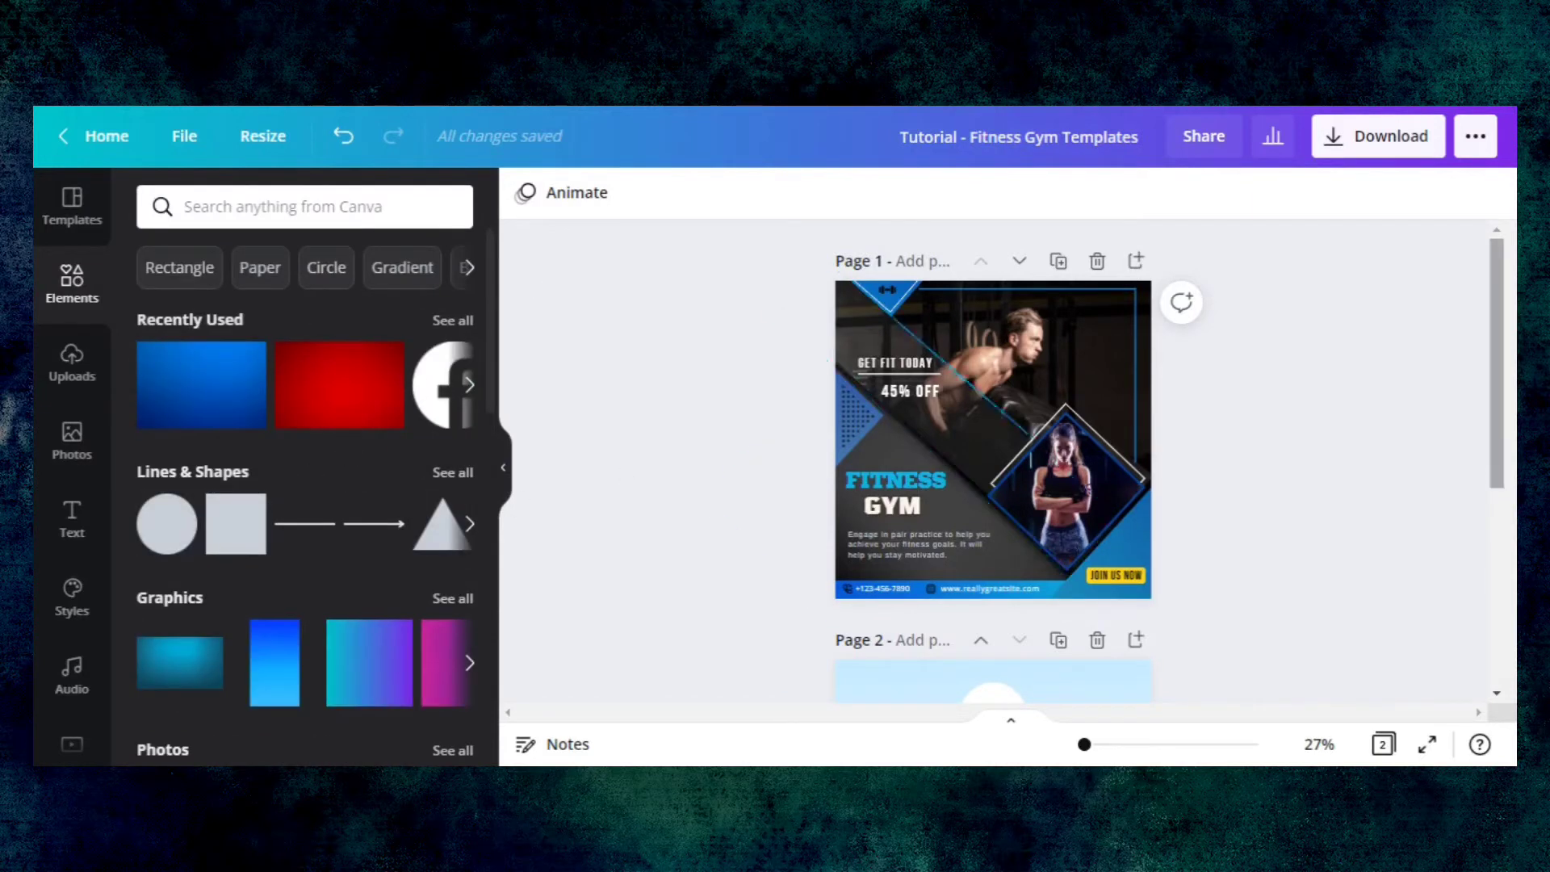
scroll(993, 444, down, 5)
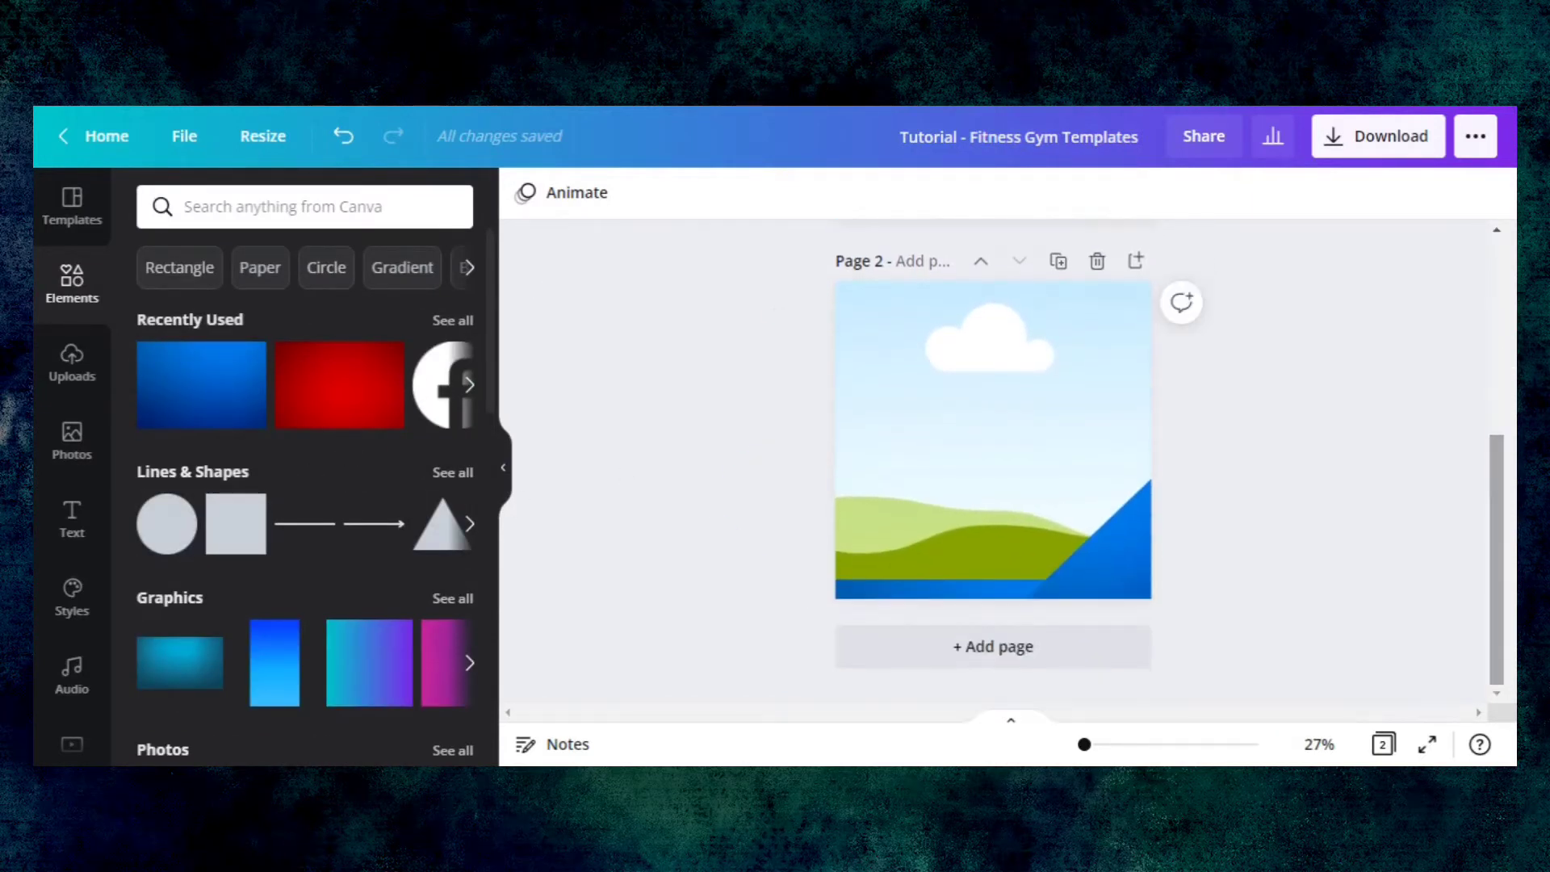
click(227, 533)
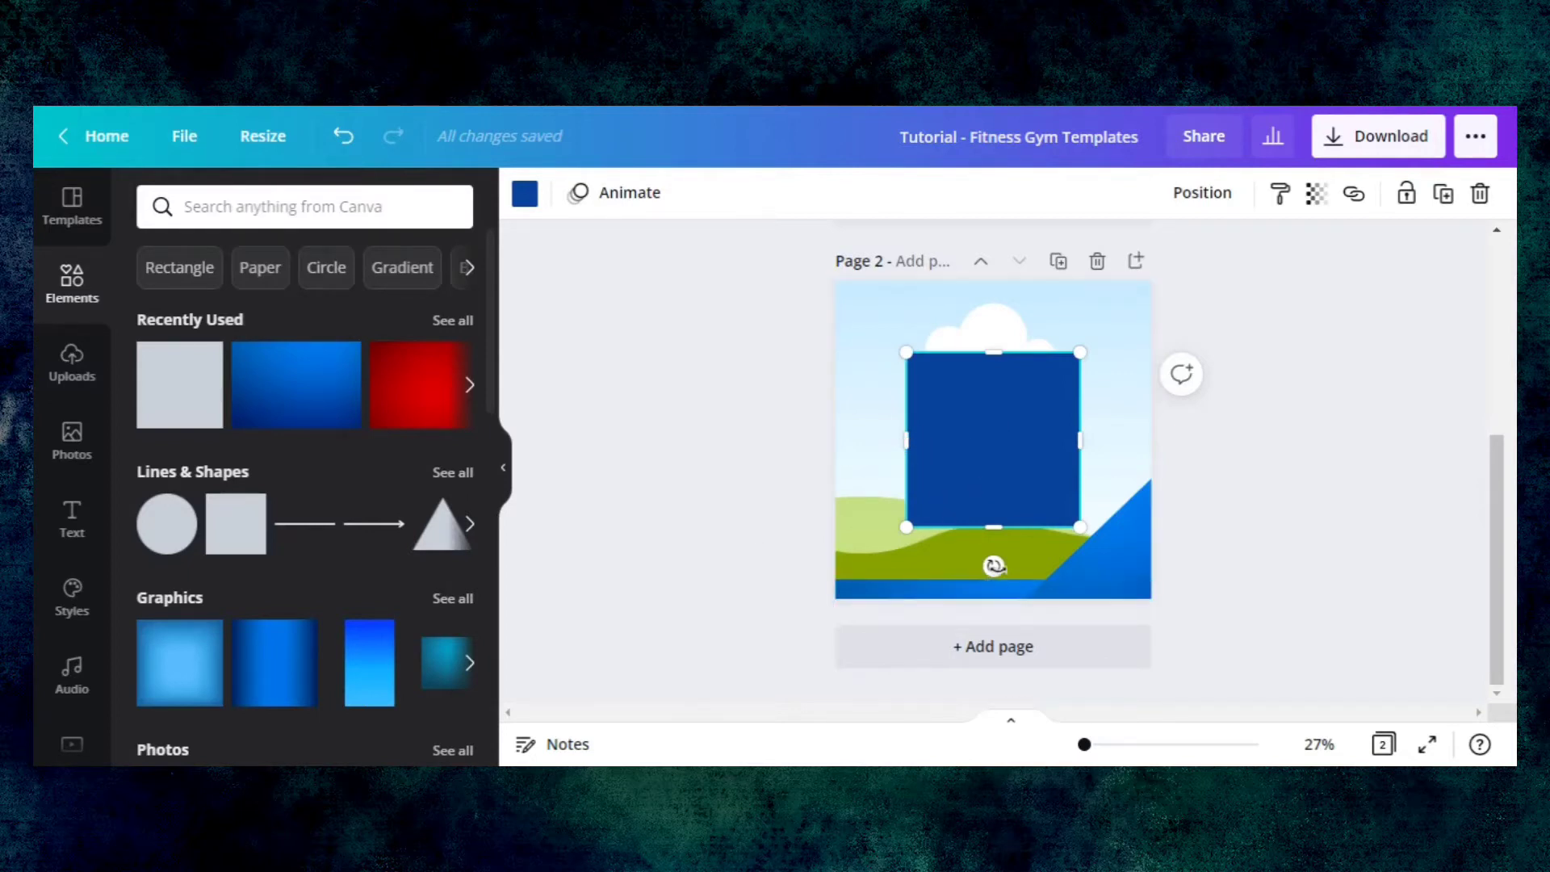
drag(994, 566, 1090, 519)
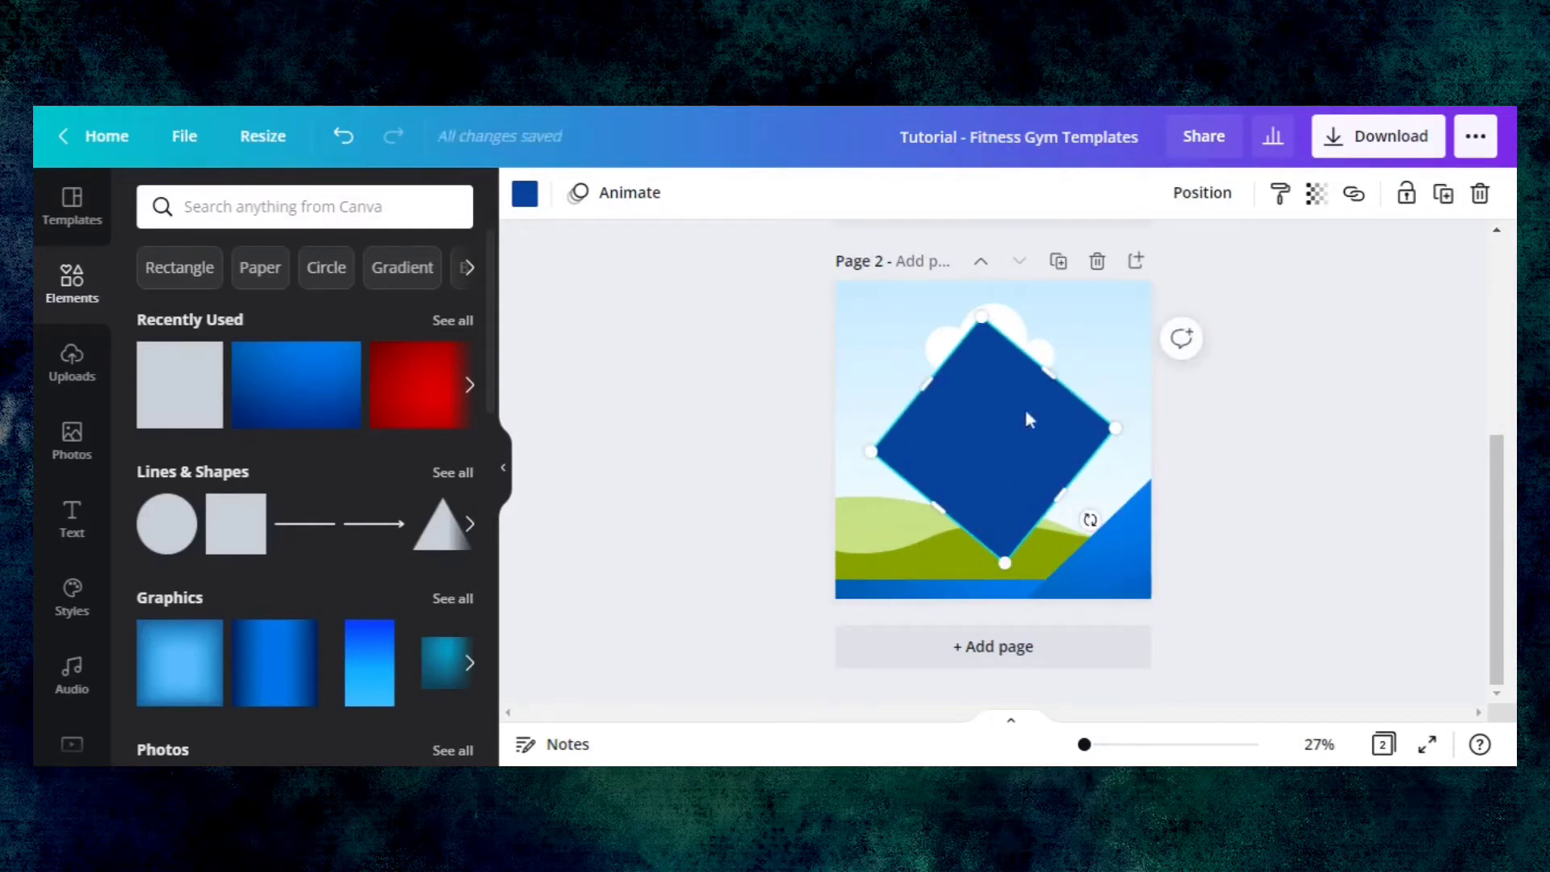
- Move the tilted square to page 2's lower-left corner and stretch it into a large panel whose upper edge runs diagonally down to the right
drag(1009, 422, 849, 483)
drag(902, 535, 1163, 678)
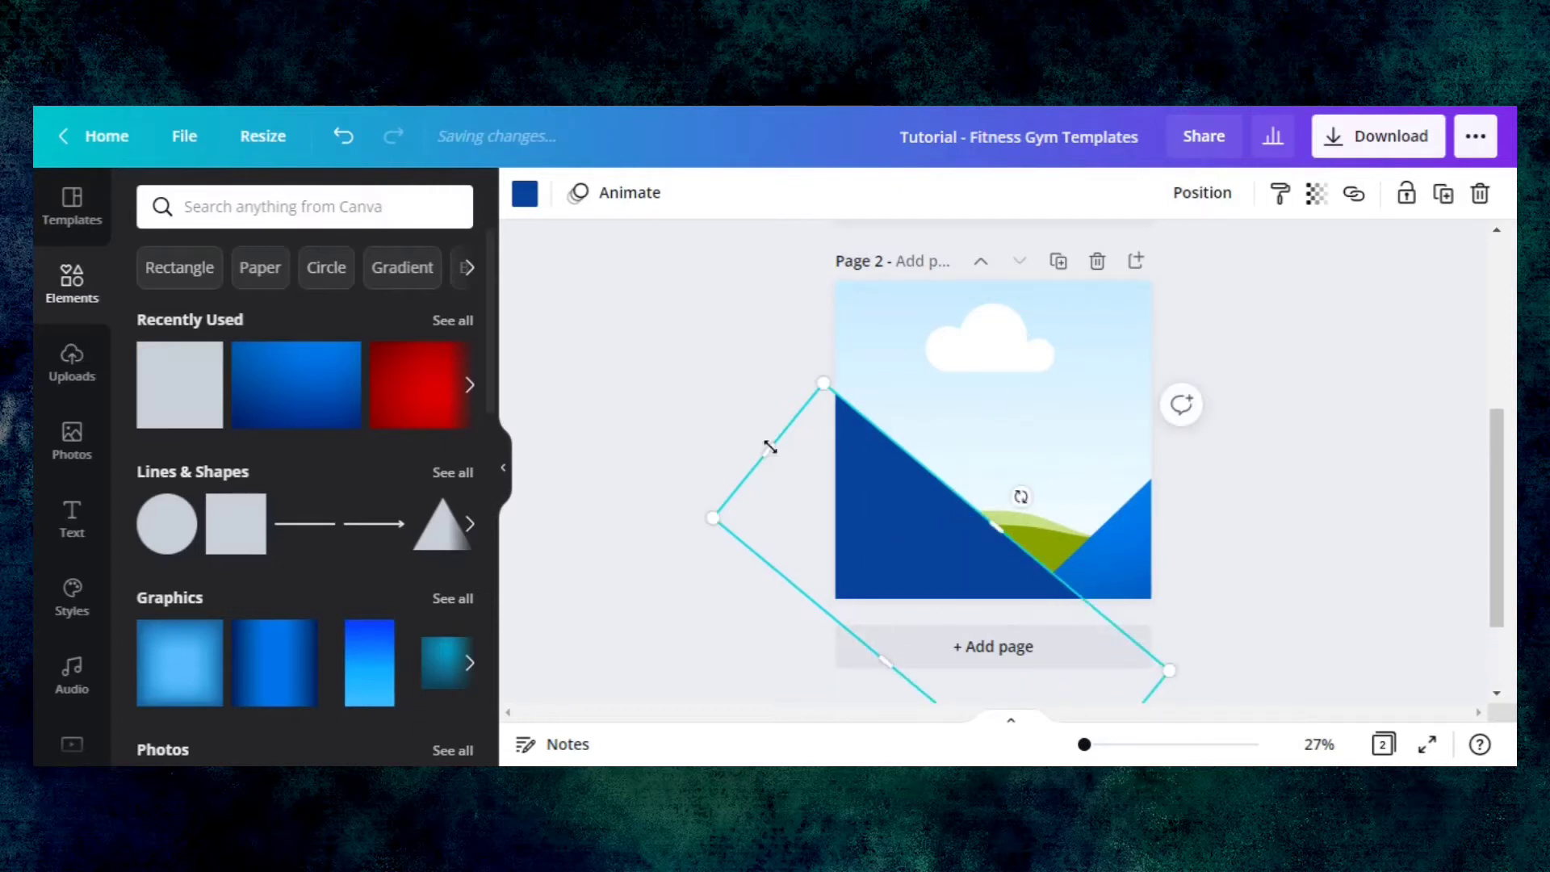
drag(770, 447, 742, 423)
drag(913, 541, 911, 496)
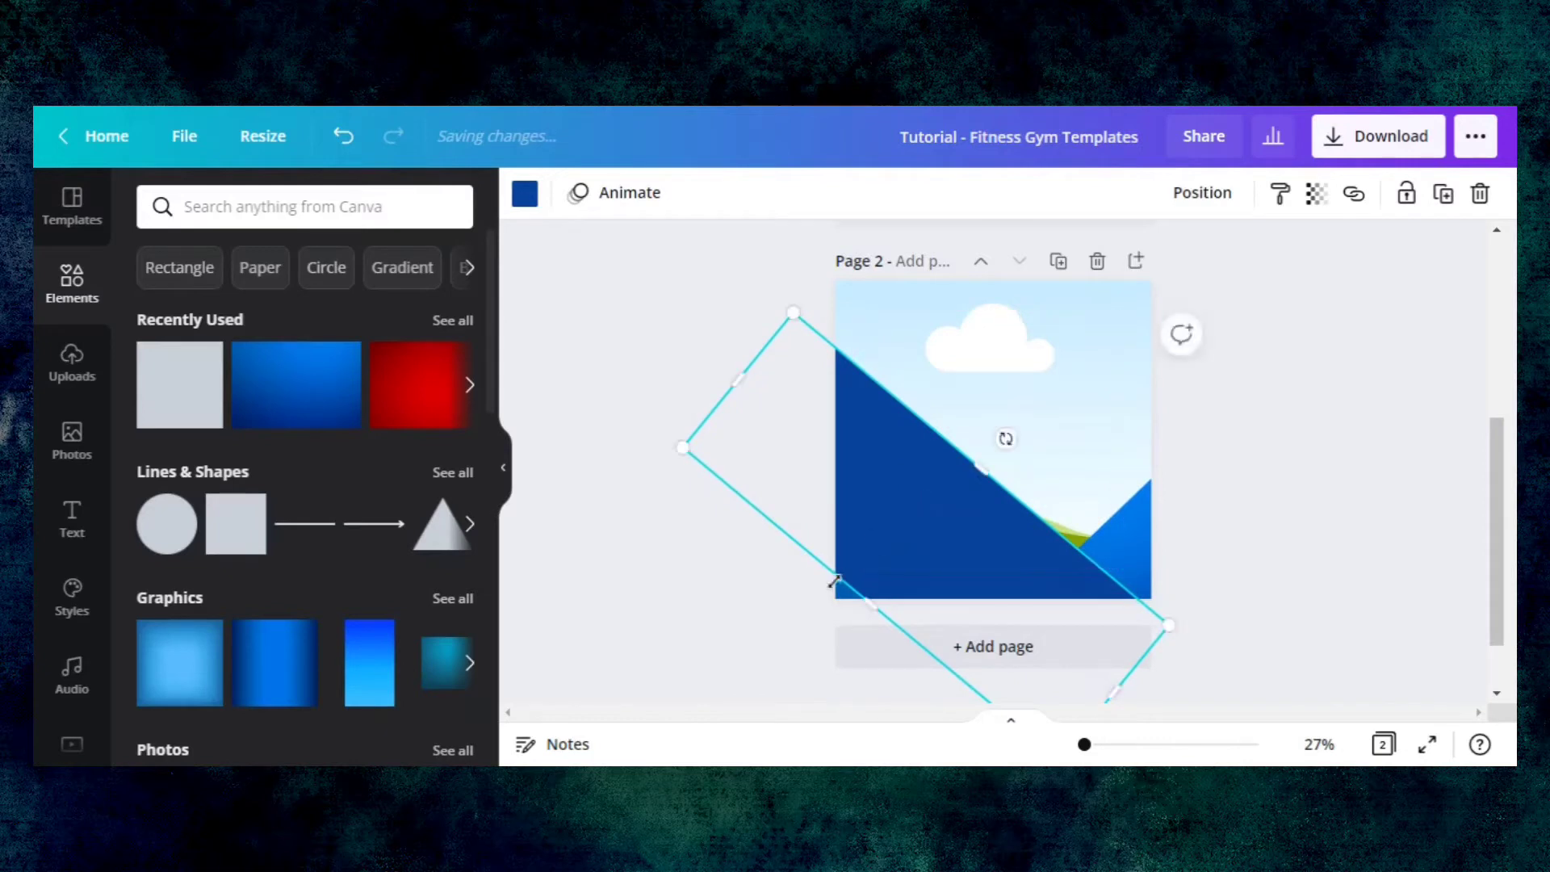
drag(835, 581, 792, 633)
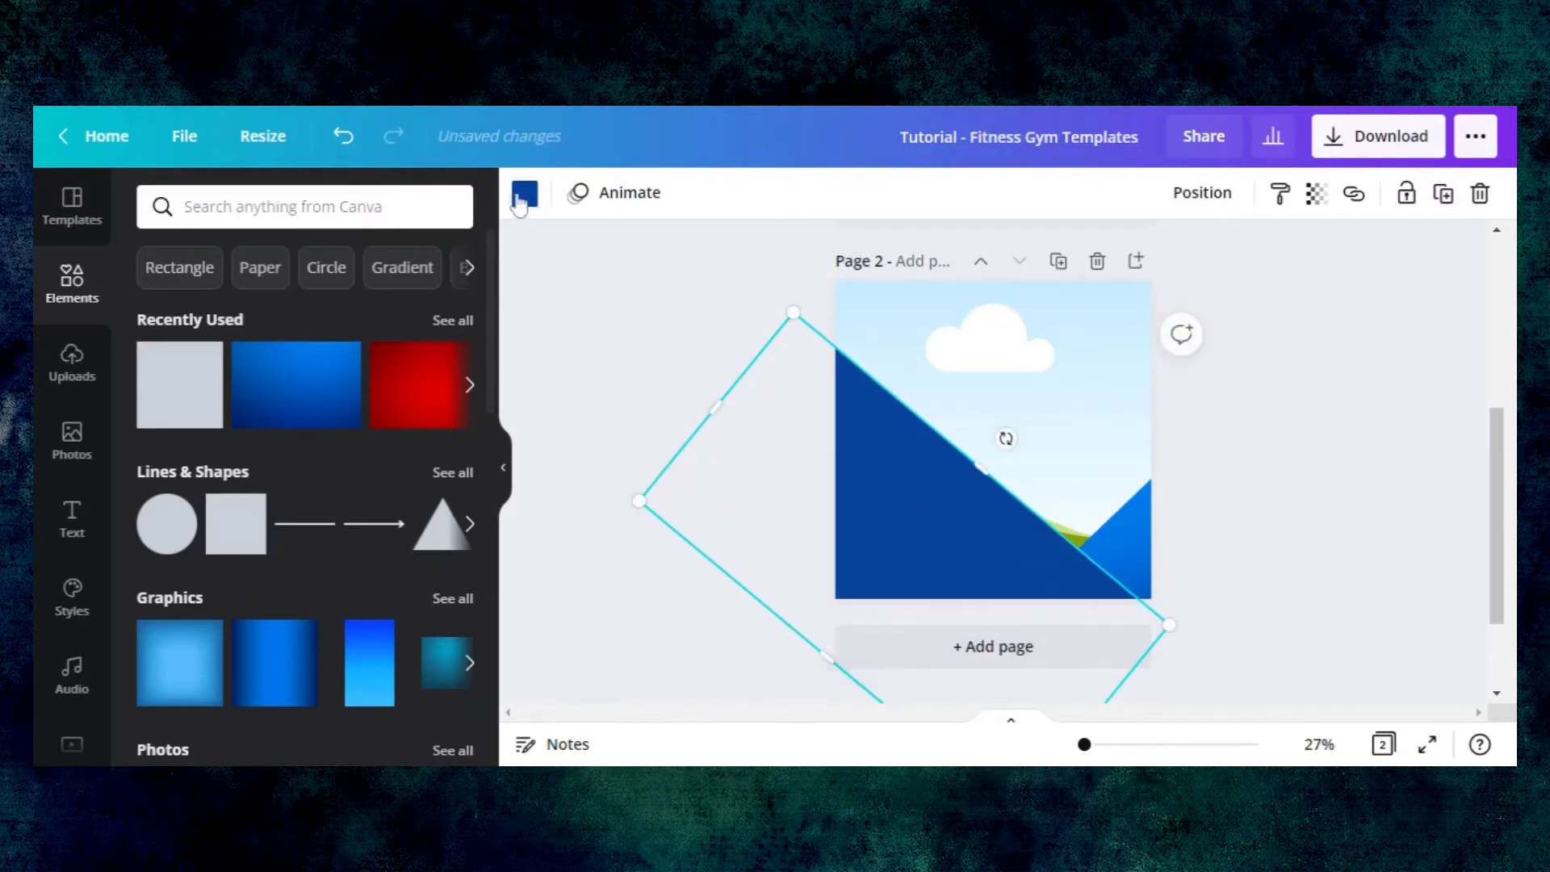
- Color the diagonal panel on page 2 black and shift it slightly to the left
click(524, 196)
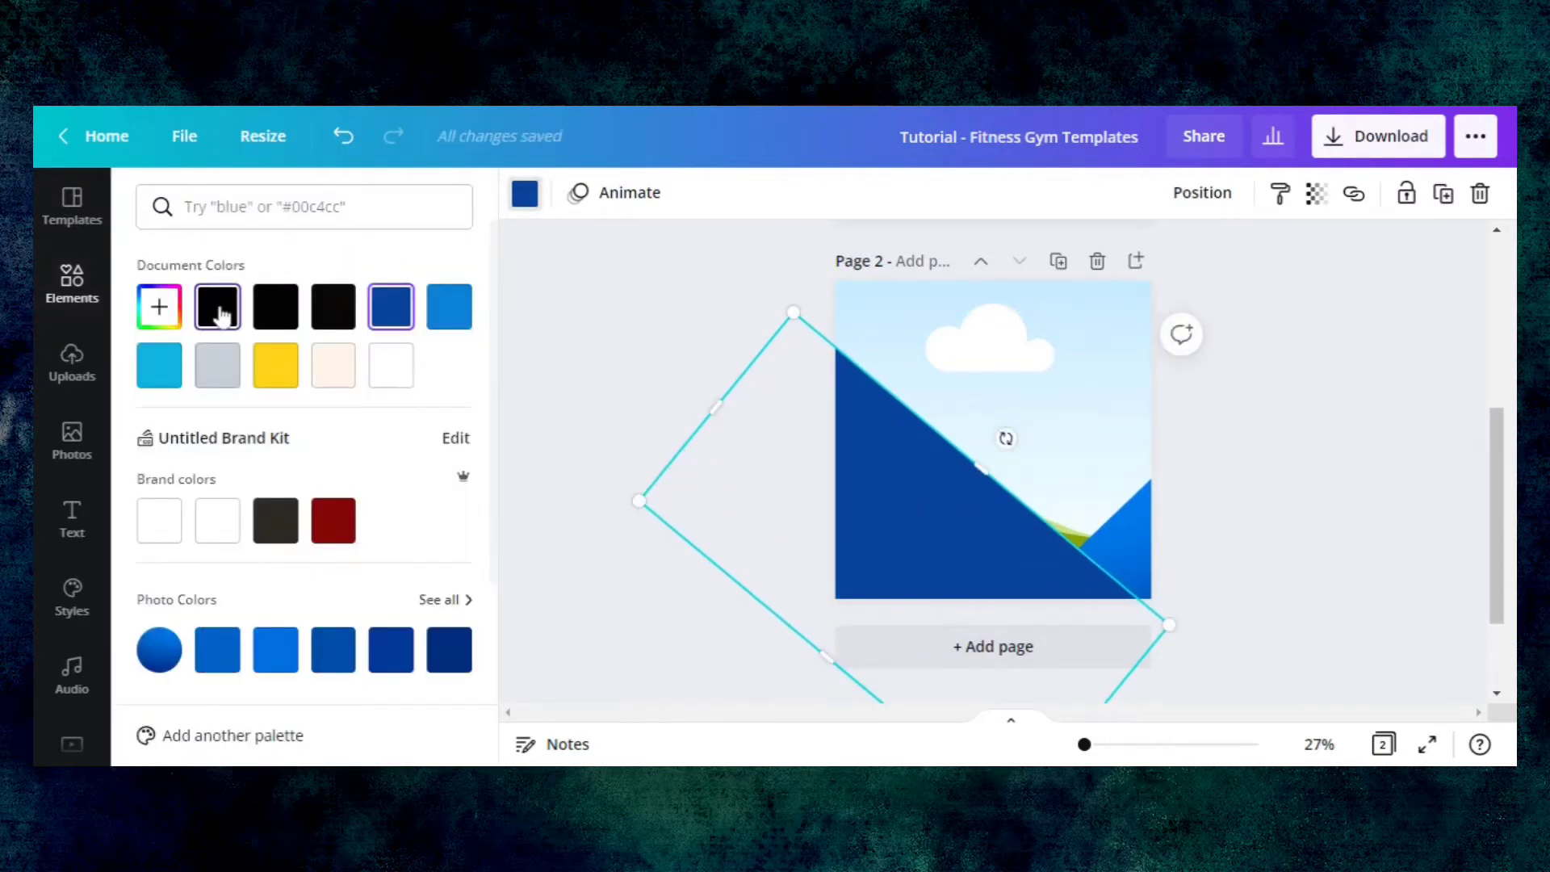
click(219, 312)
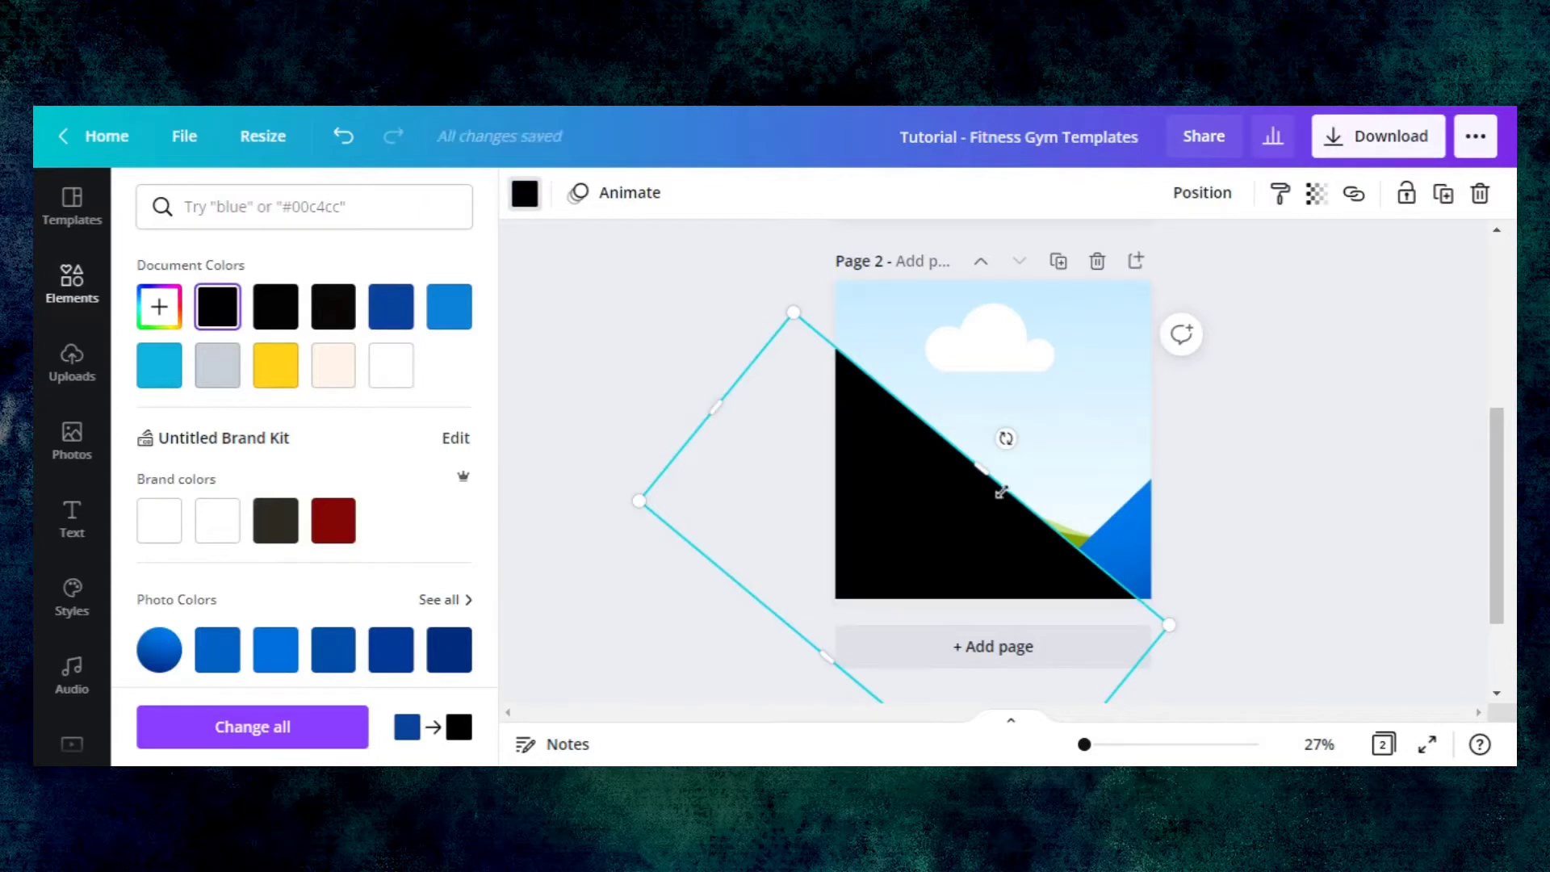
drag(917, 502, 896, 495)
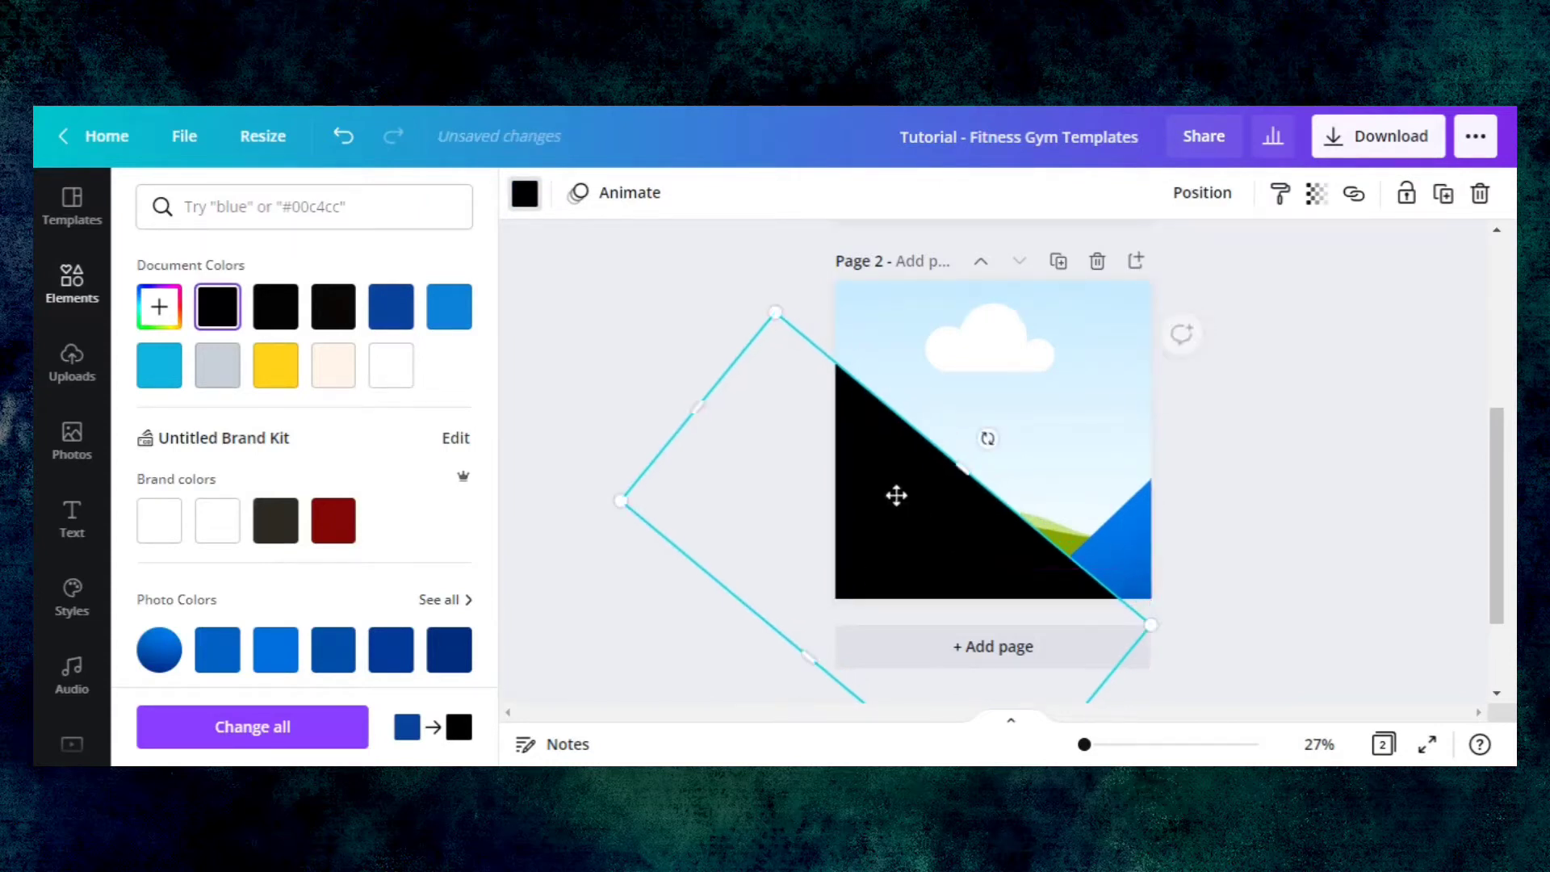
- Send the black panel backward behind the blue strip and corner gradient, and shift it a little further left
click(1207, 198)
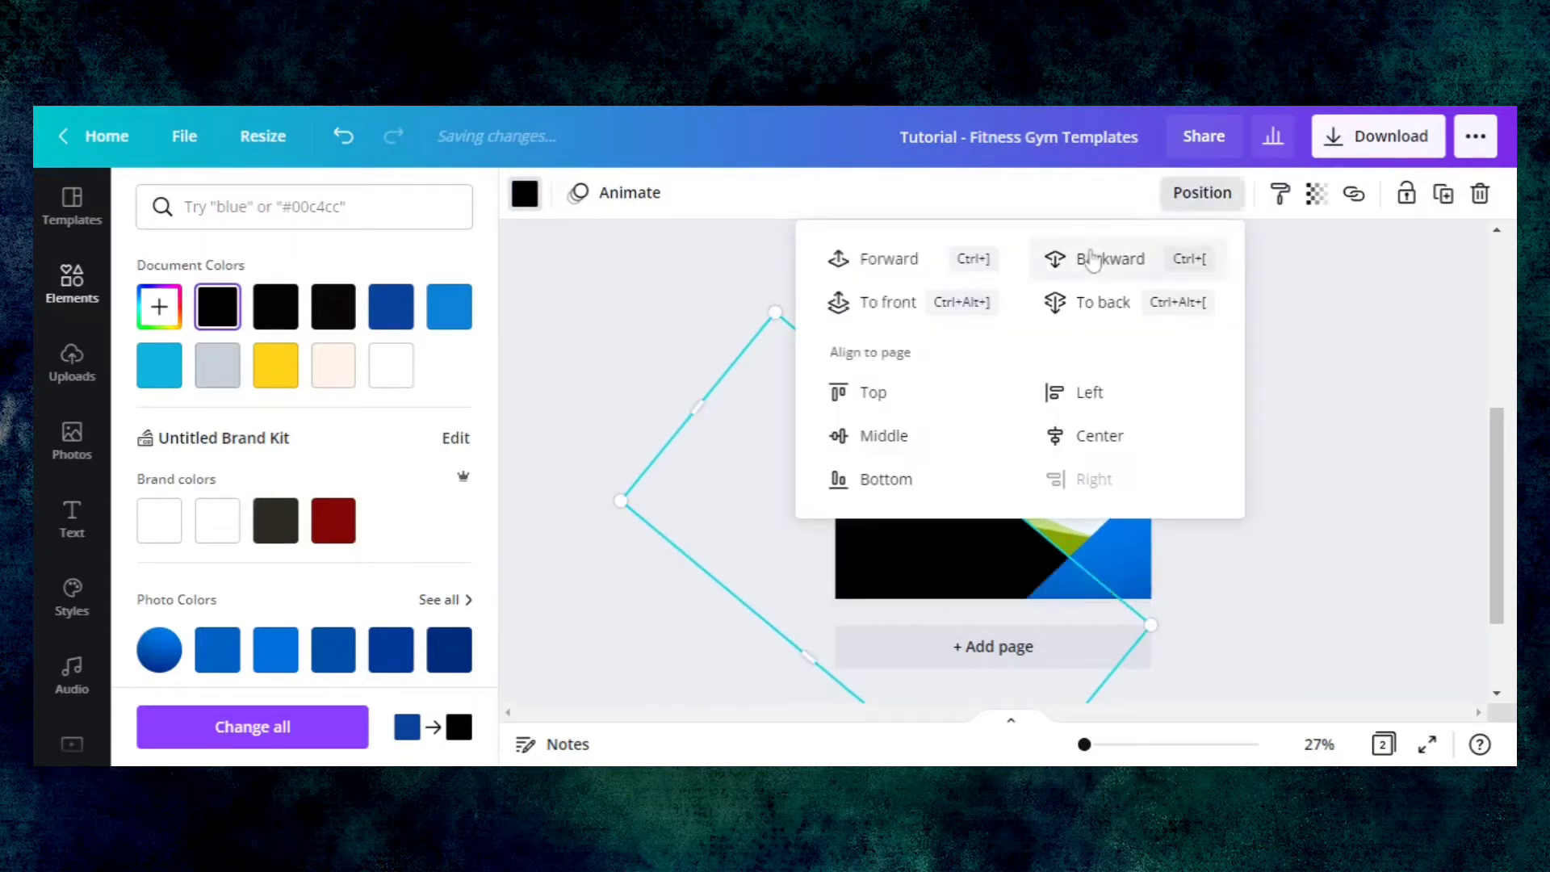
click(1091, 260)
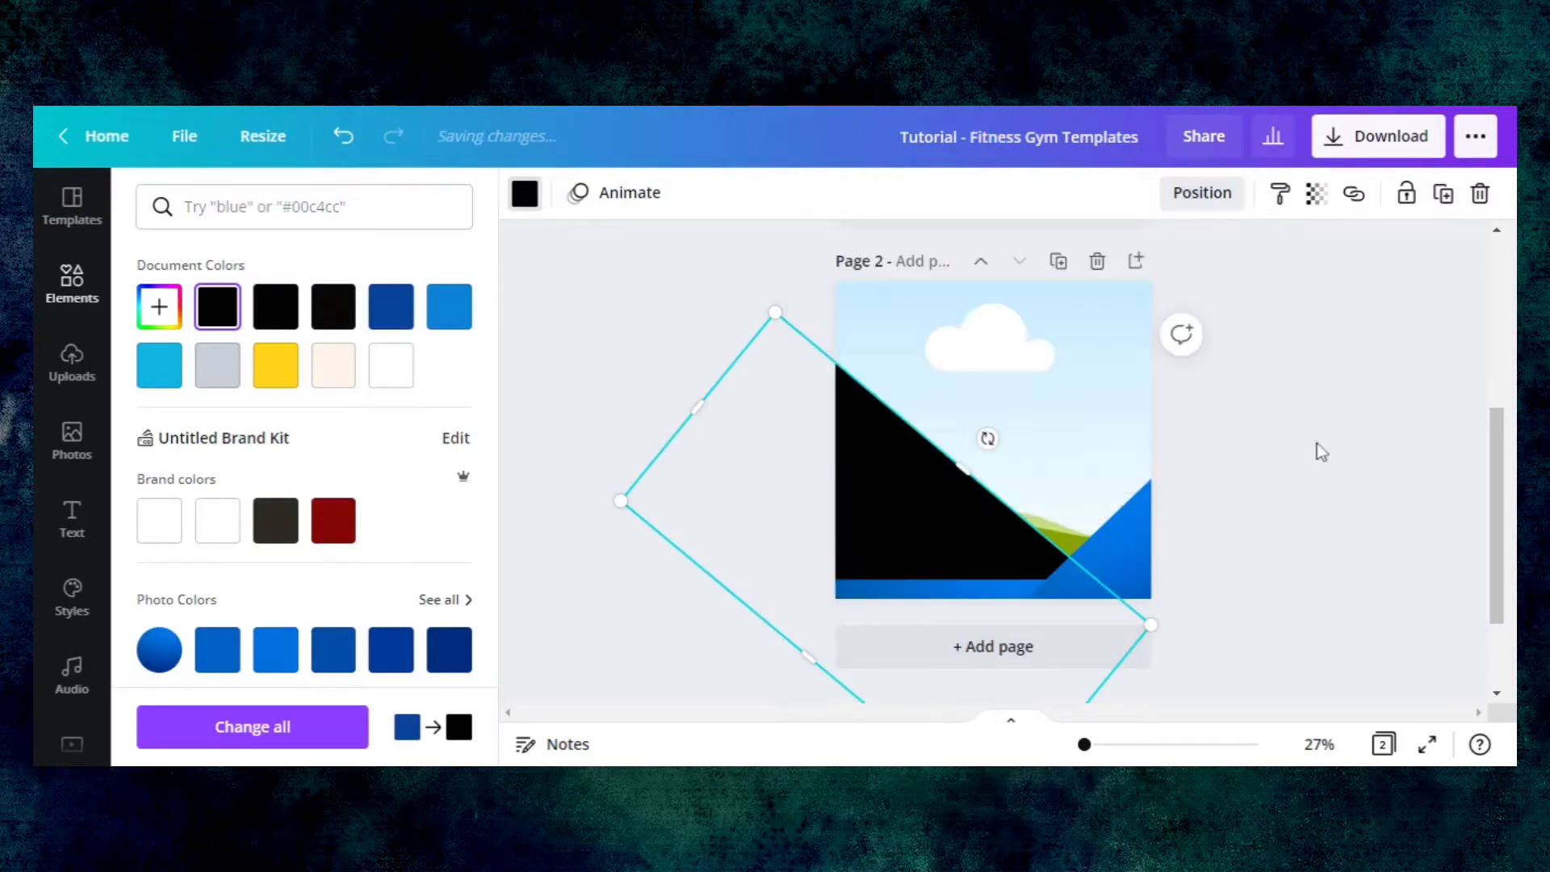
drag(934, 527, 915, 515)
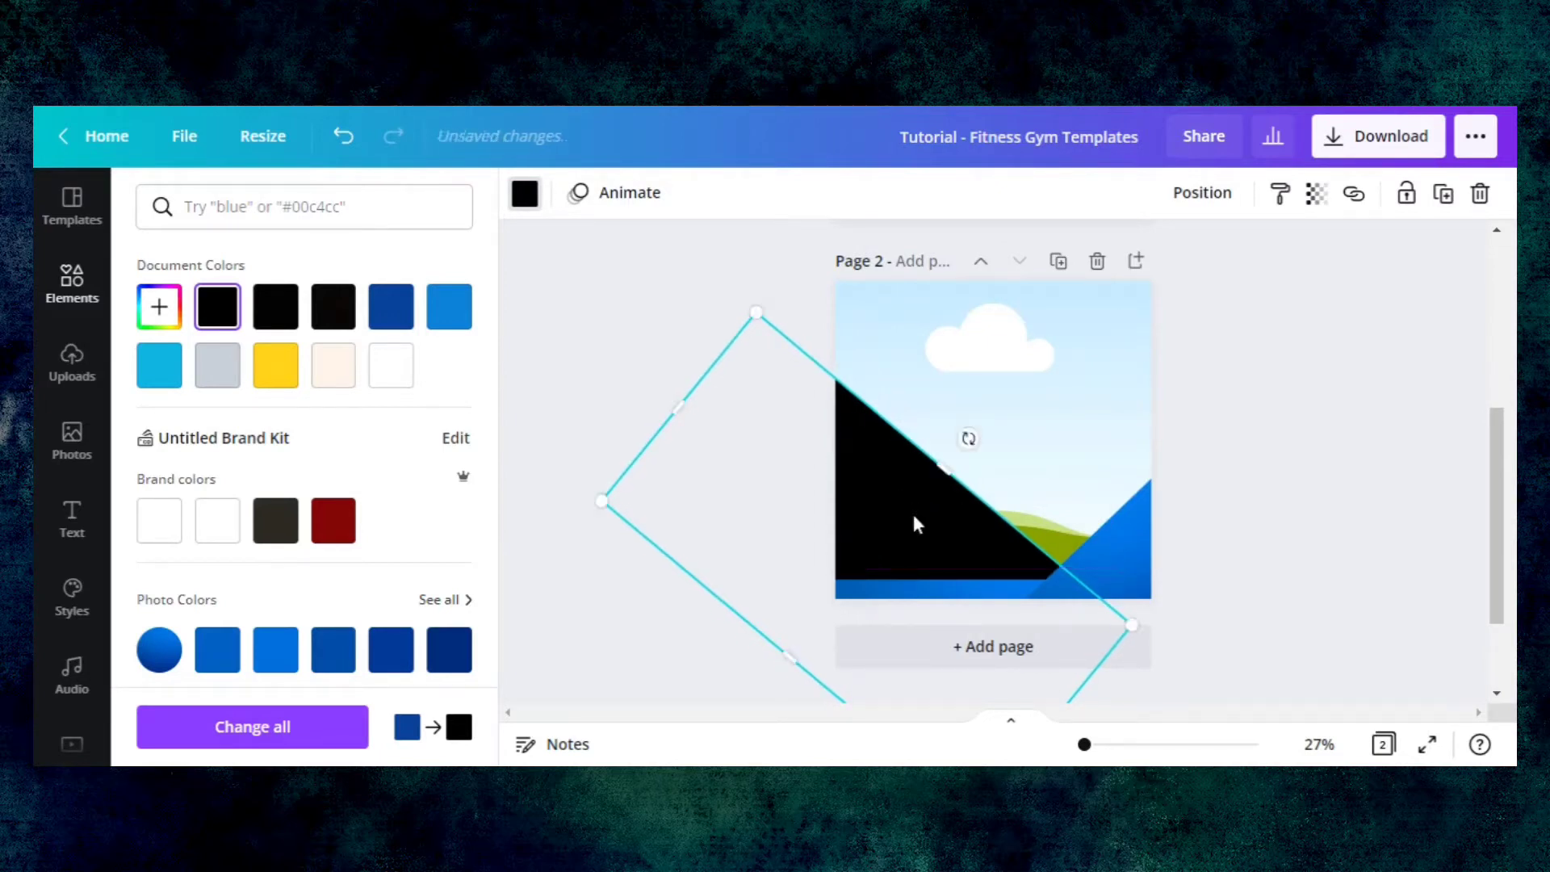
click(1362, 476)
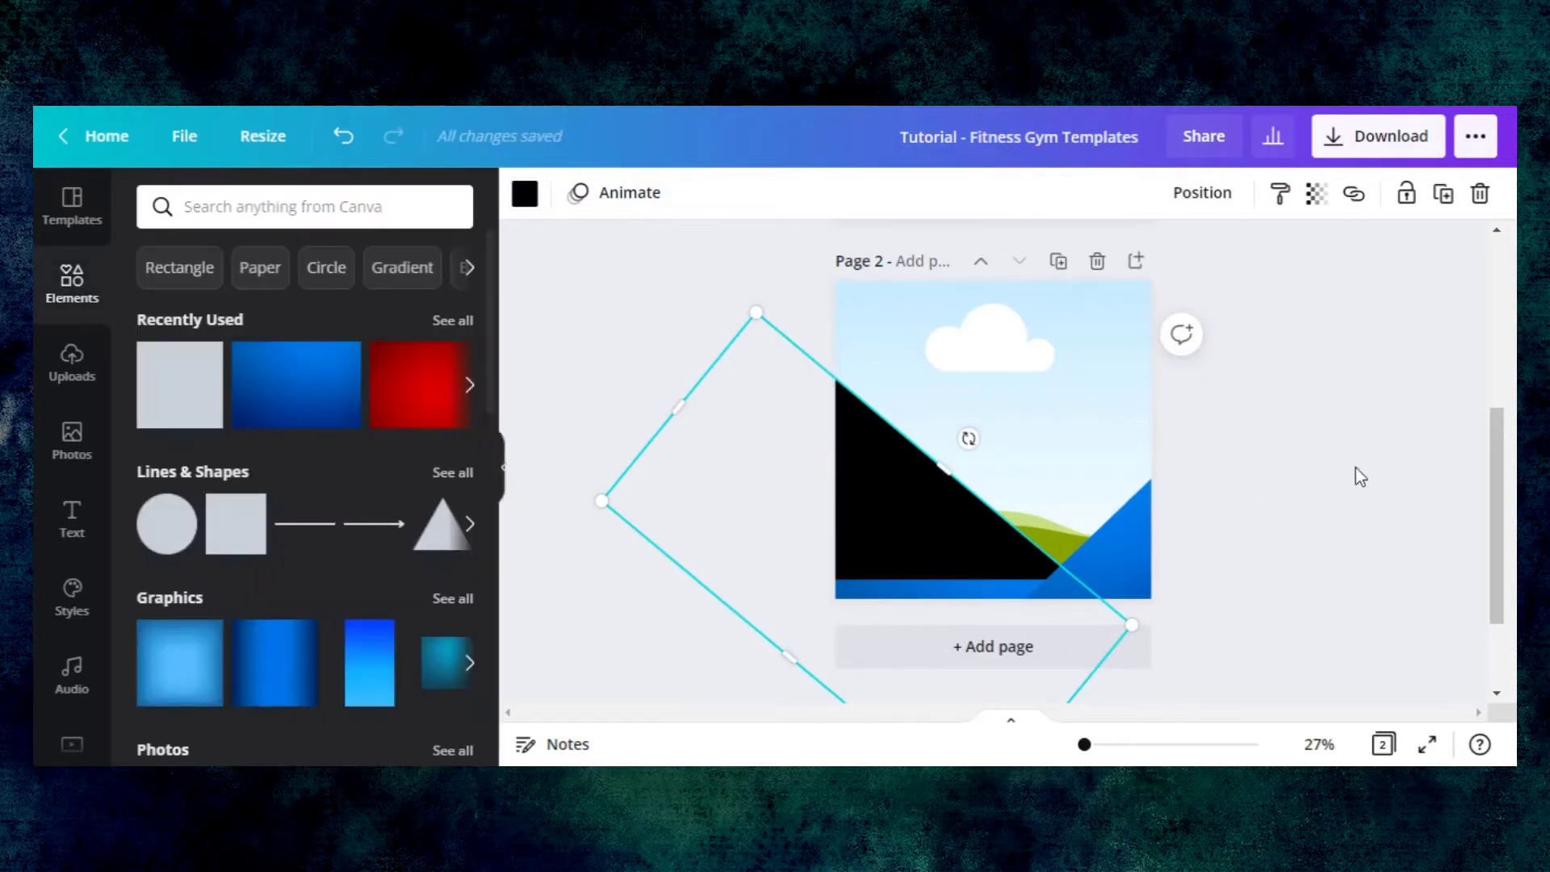
click(657, 304)
- Search the photos for "drop shadow" and add the soft vertical rectangular shadow to page 2
drag(1494, 569, 1495, 428)
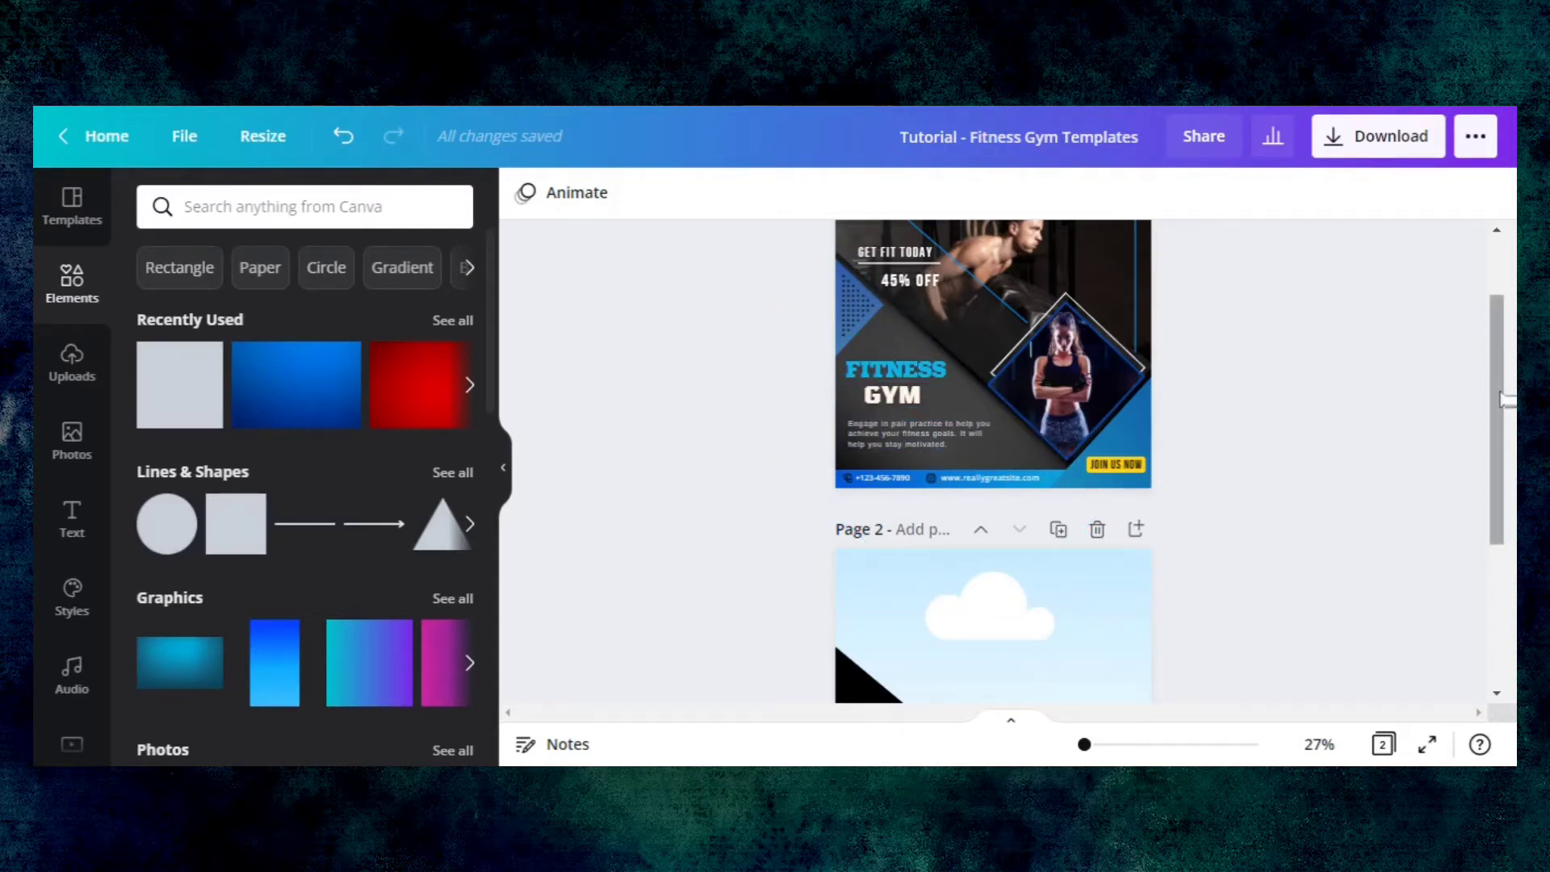
scroll(1503, 398, down, 3)
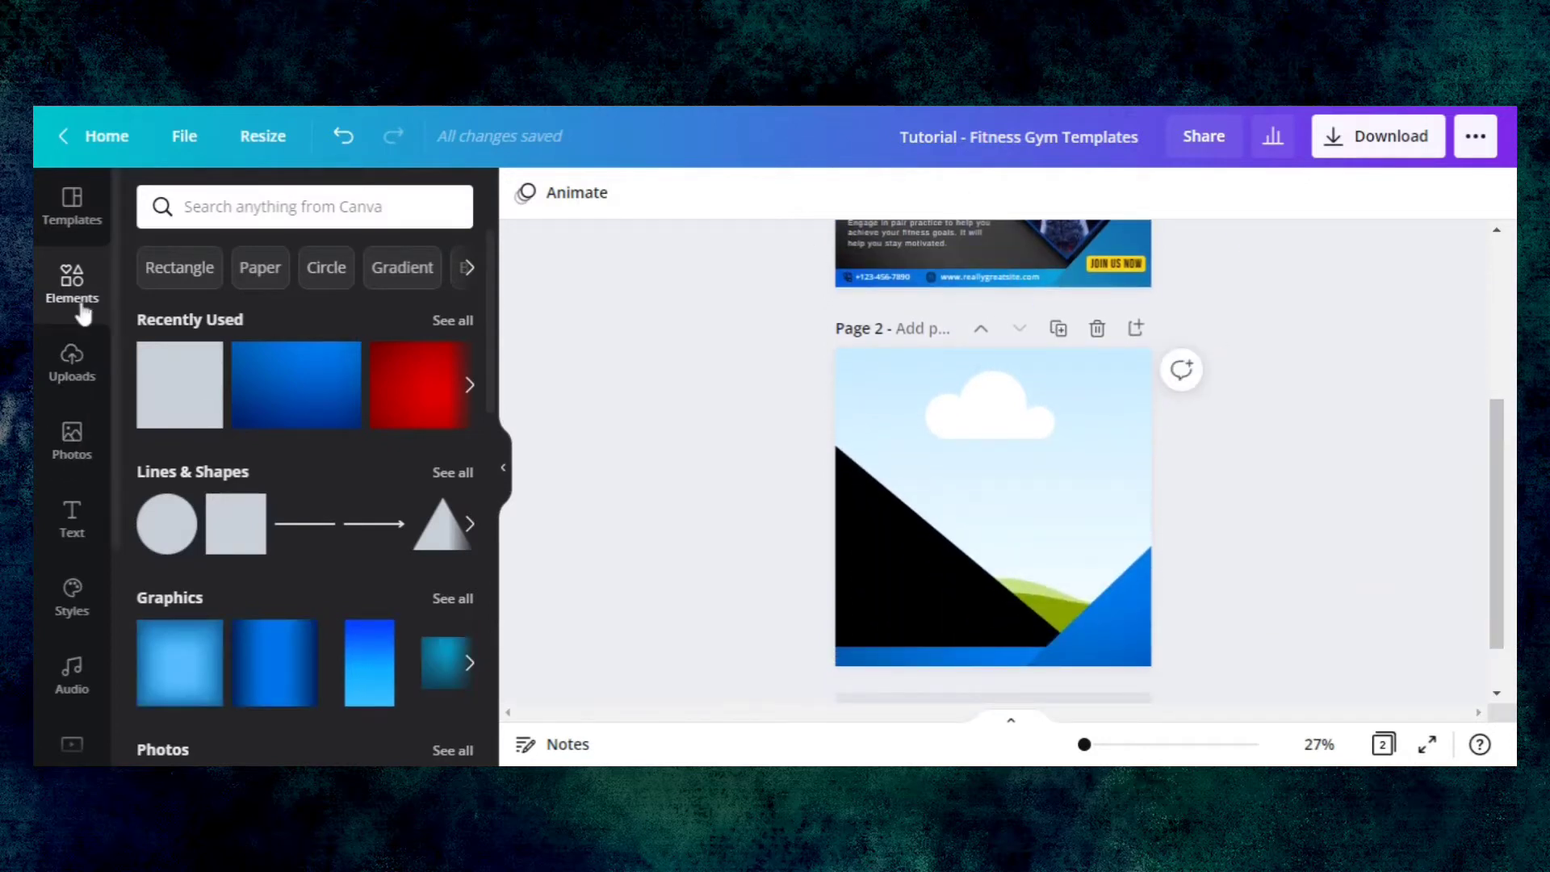
click(81, 452)
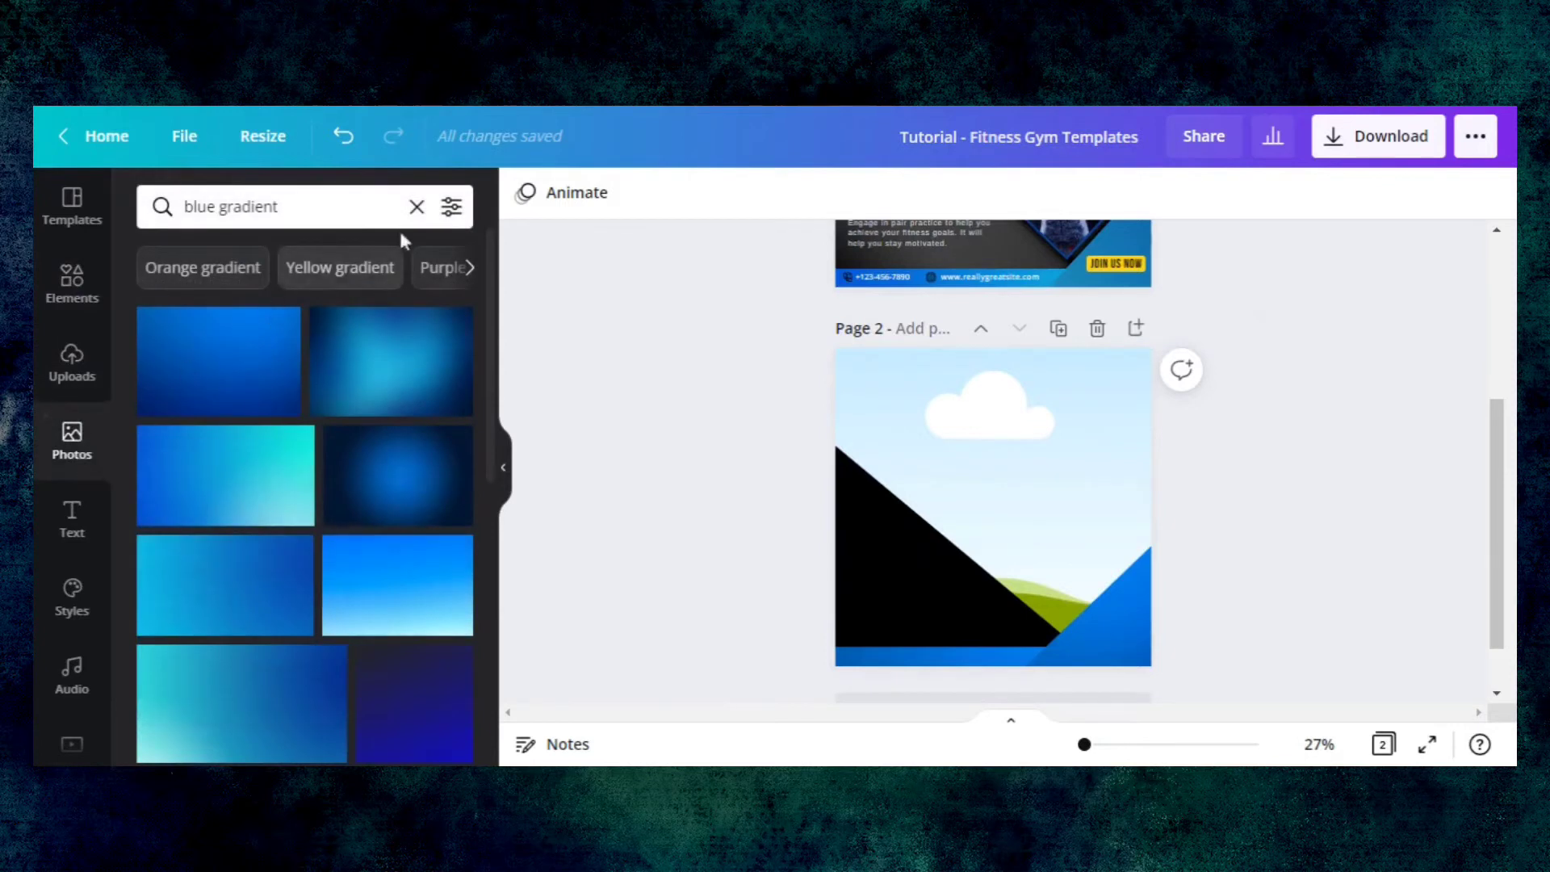
click(420, 209)
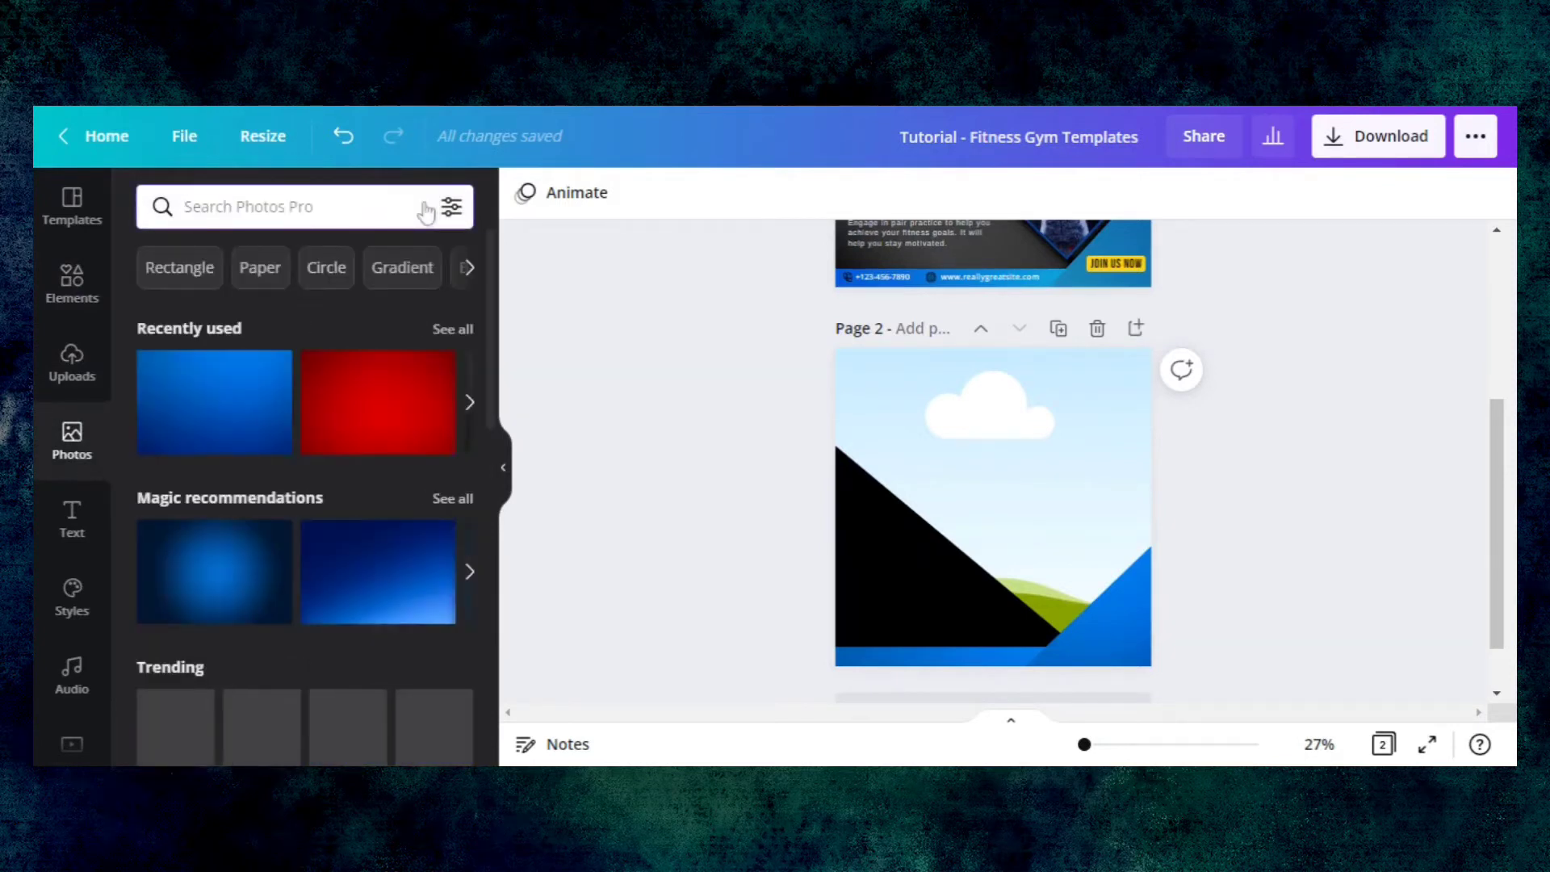
text(drop shadow)
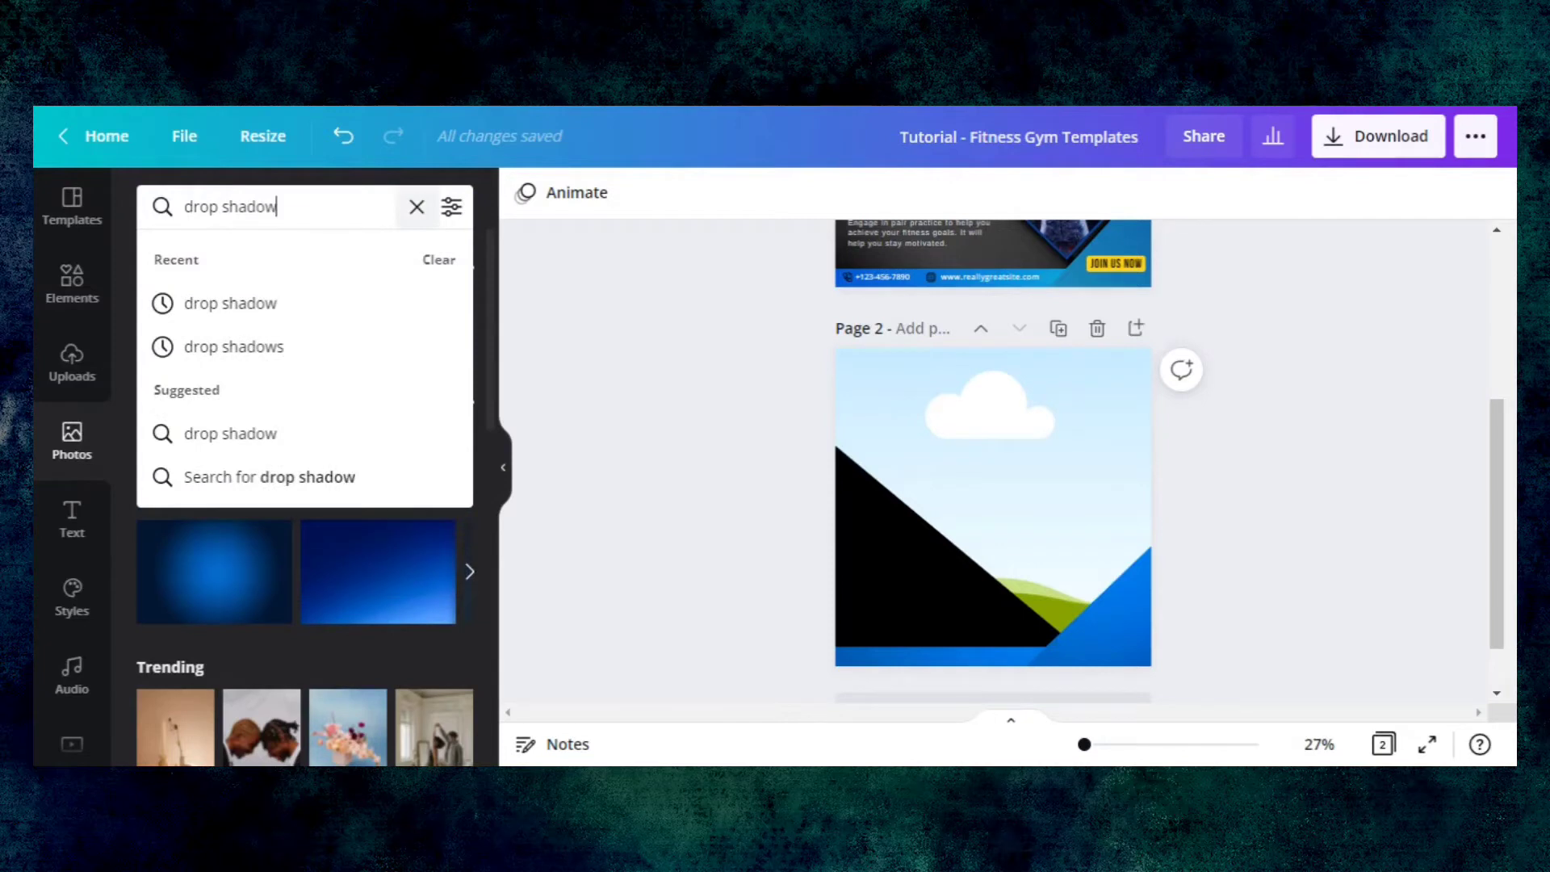
key(Return)
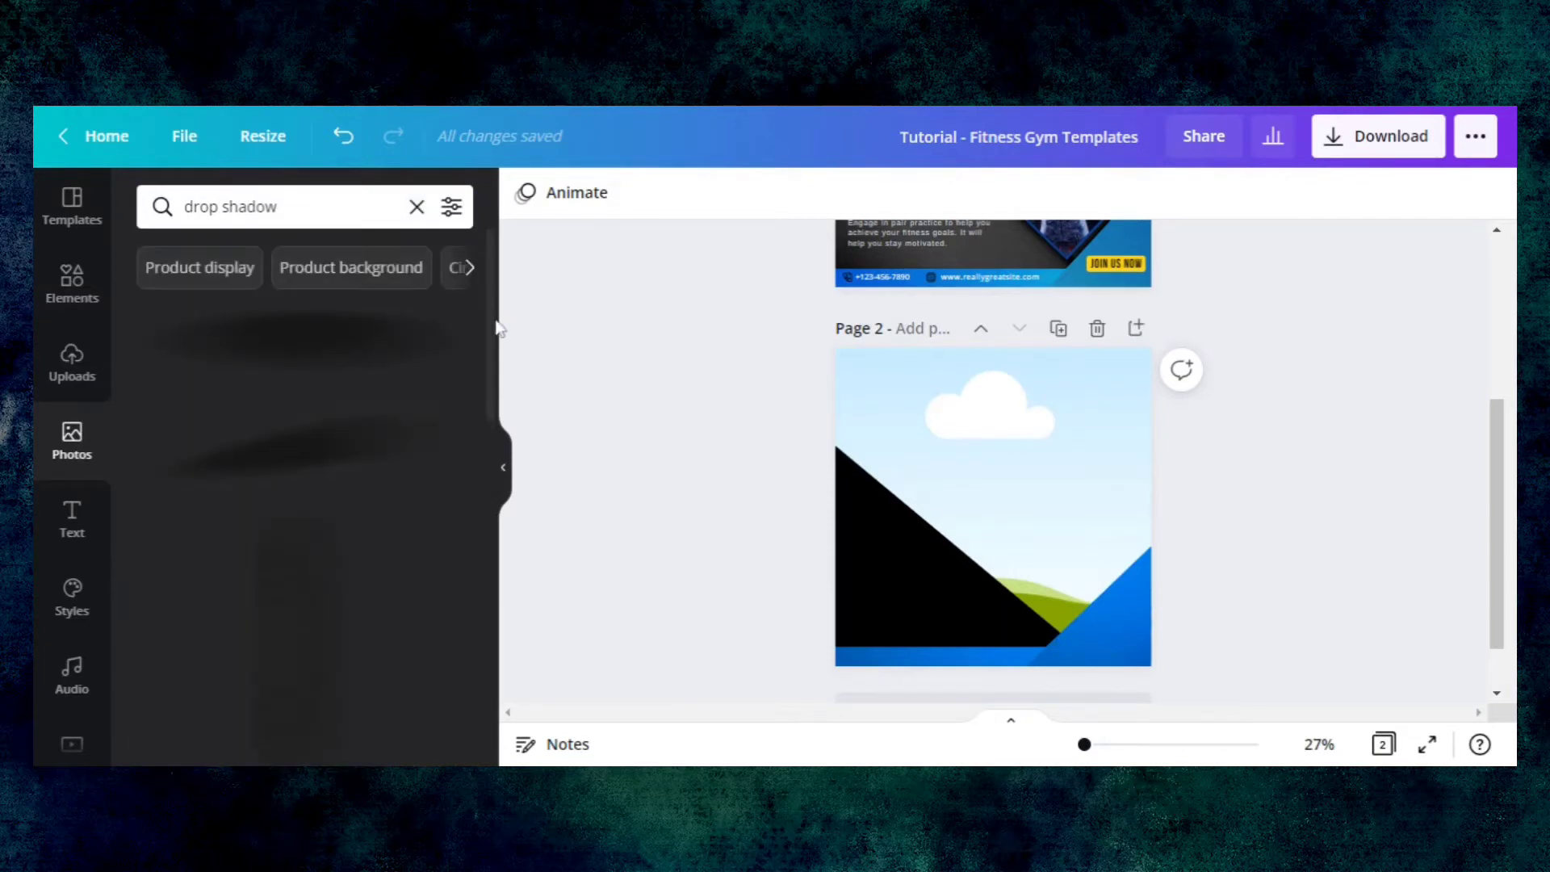
drag(495, 327, 500, 386)
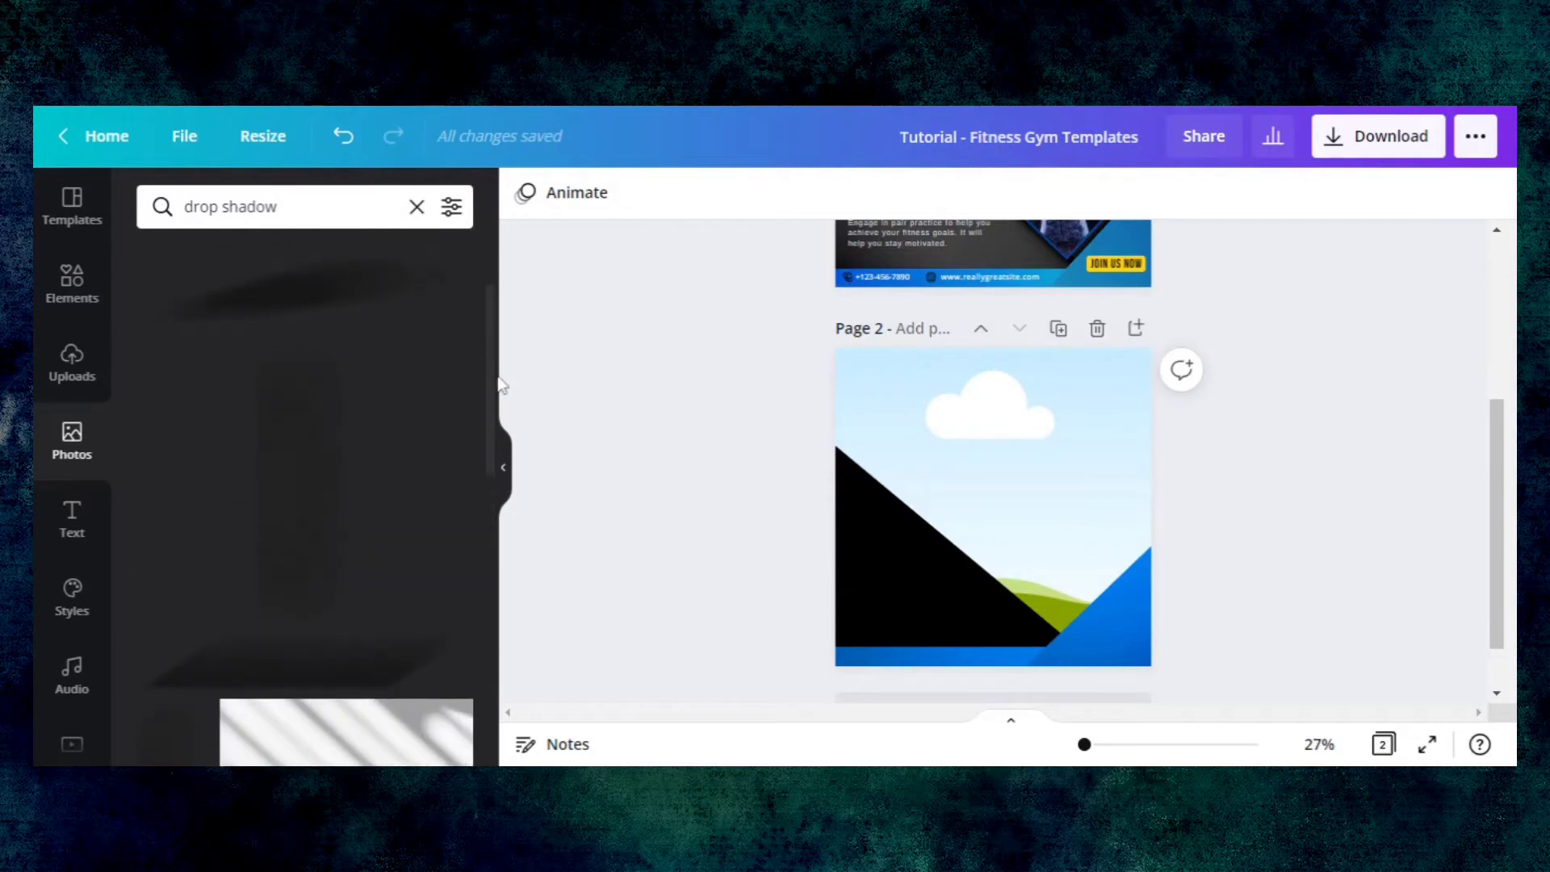
click(296, 474)
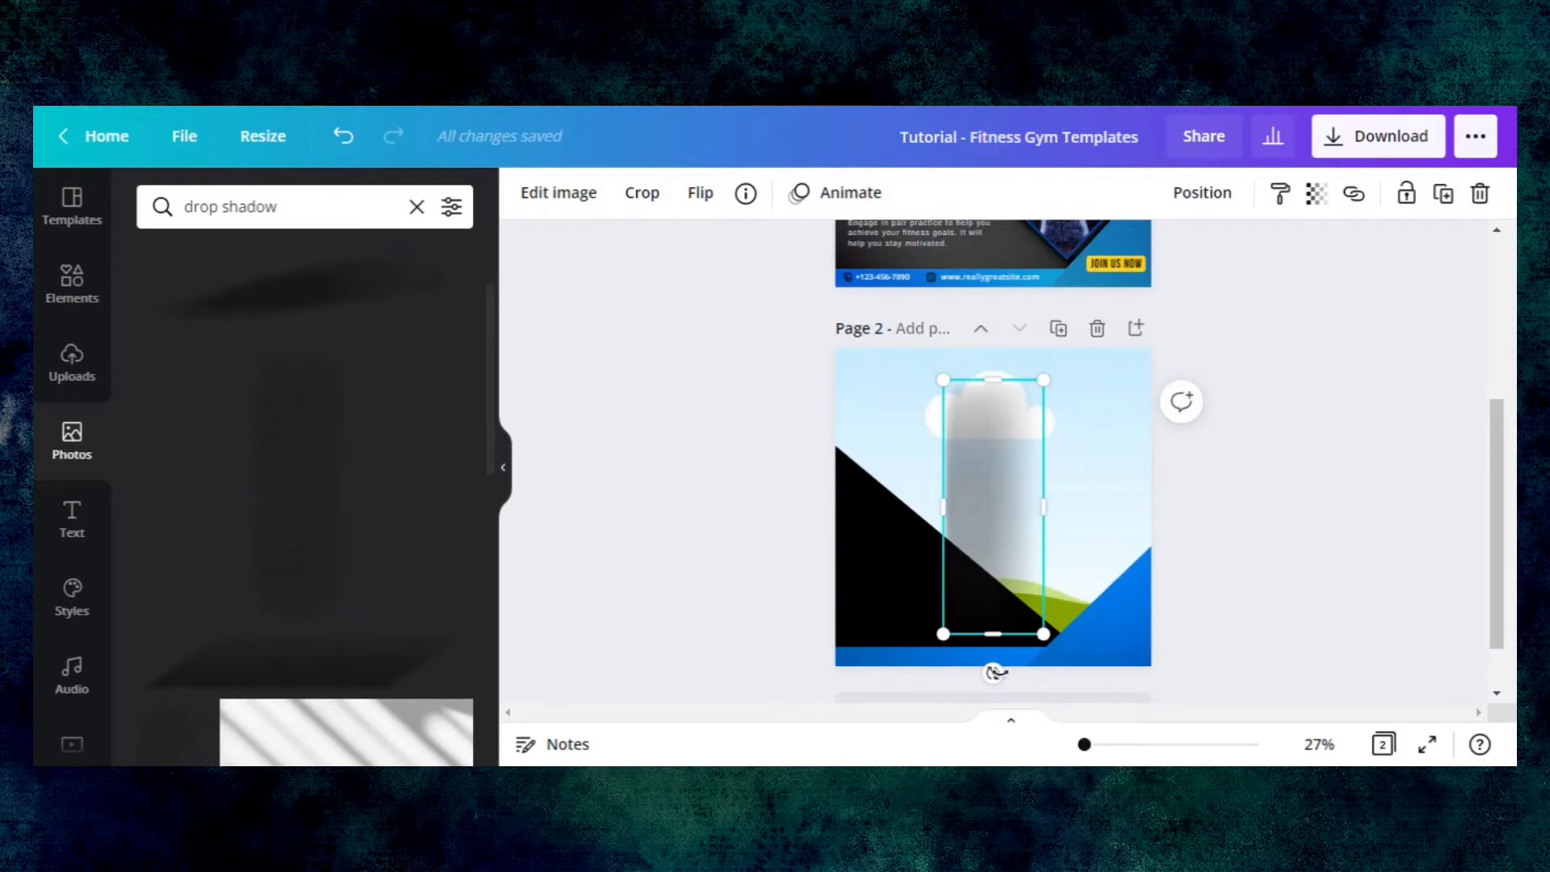
- Rotate the shadow parallel to the black panel's diagonal edge, move it onto the panel and enlarge it to cover the panel
drag(995, 672, 854, 400)
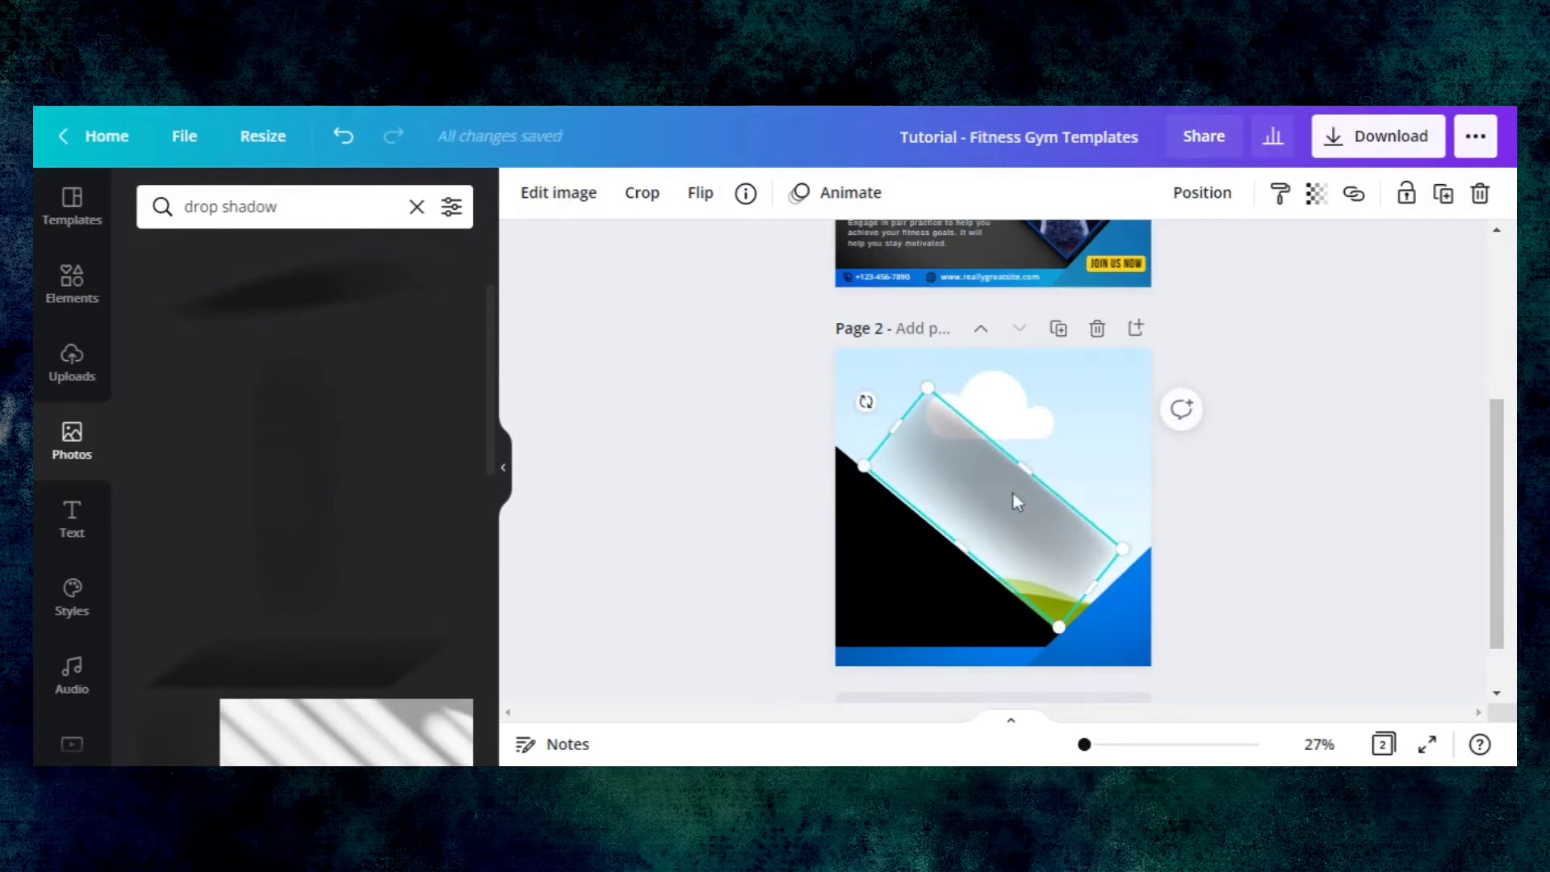
drag(1010, 499, 920, 551)
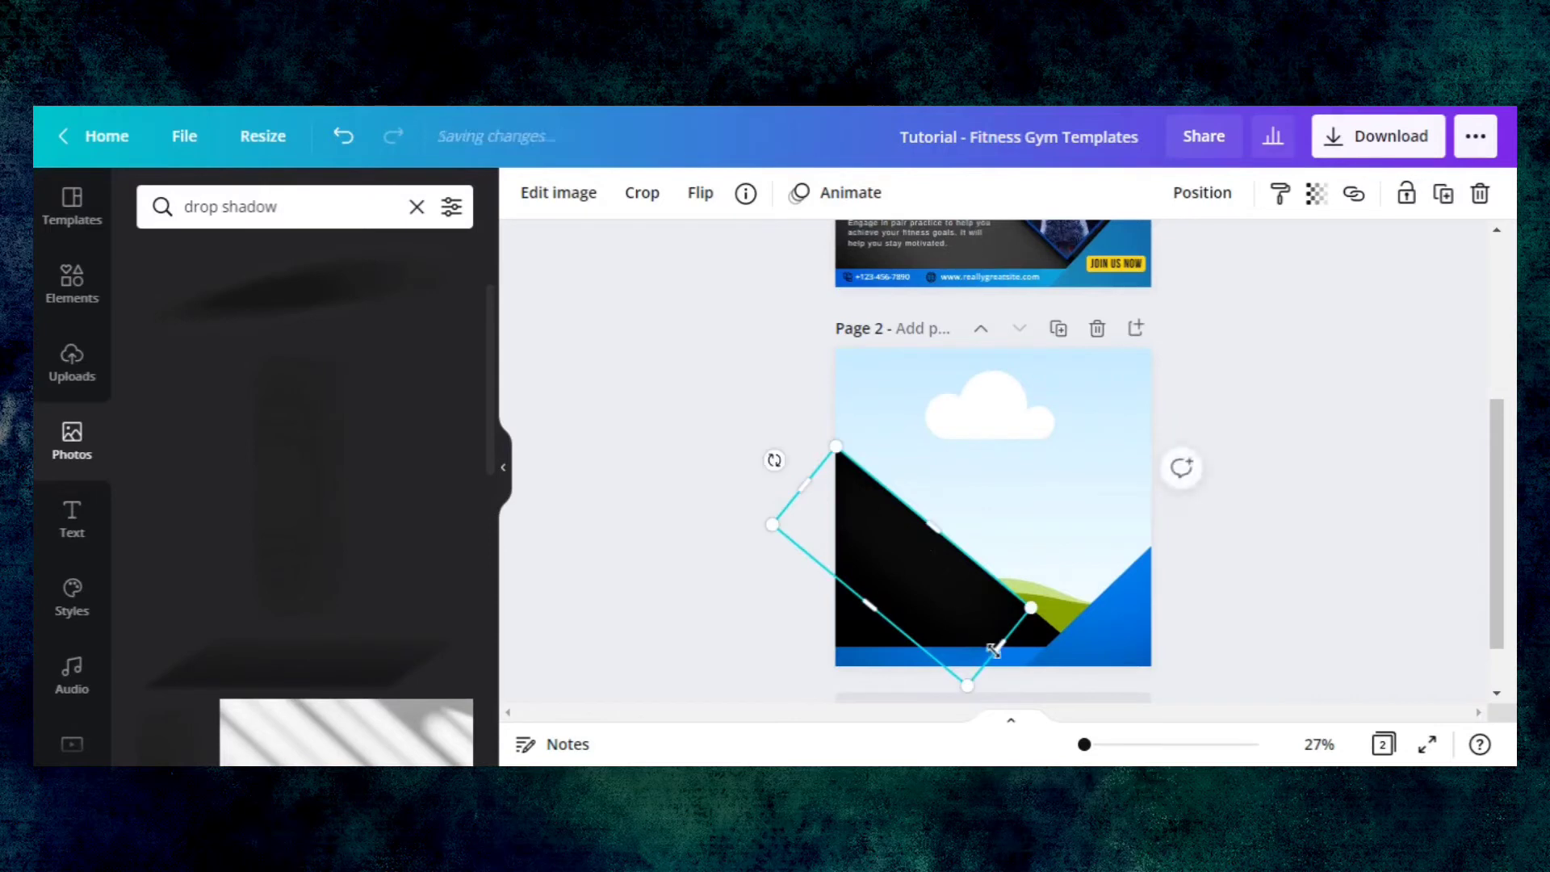
drag(996, 650, 1077, 720)
drag(916, 638, 821, 680)
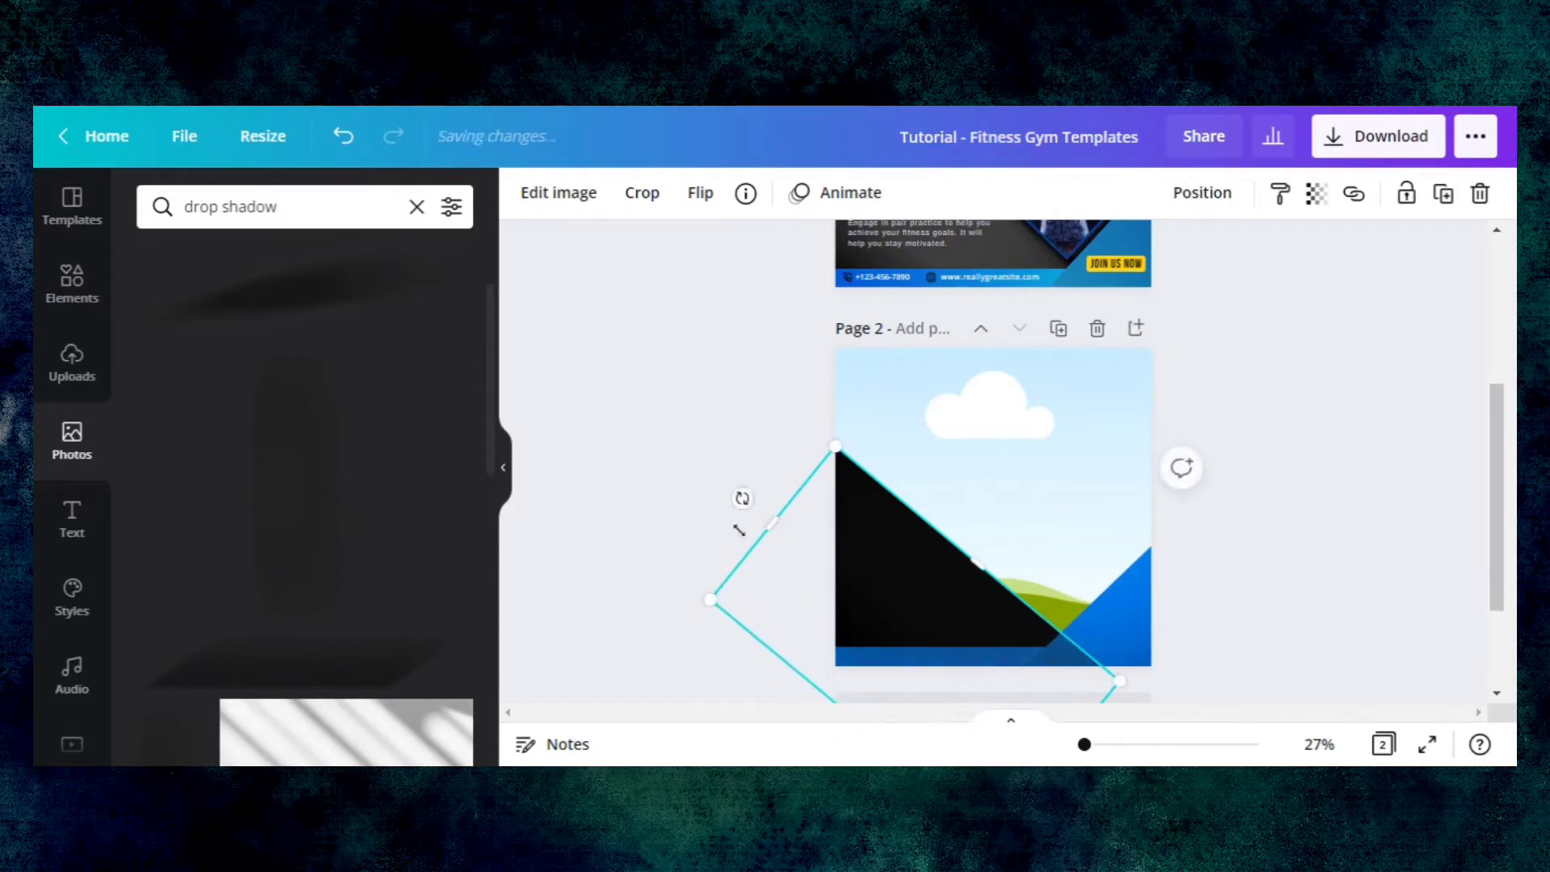
click(709, 481)
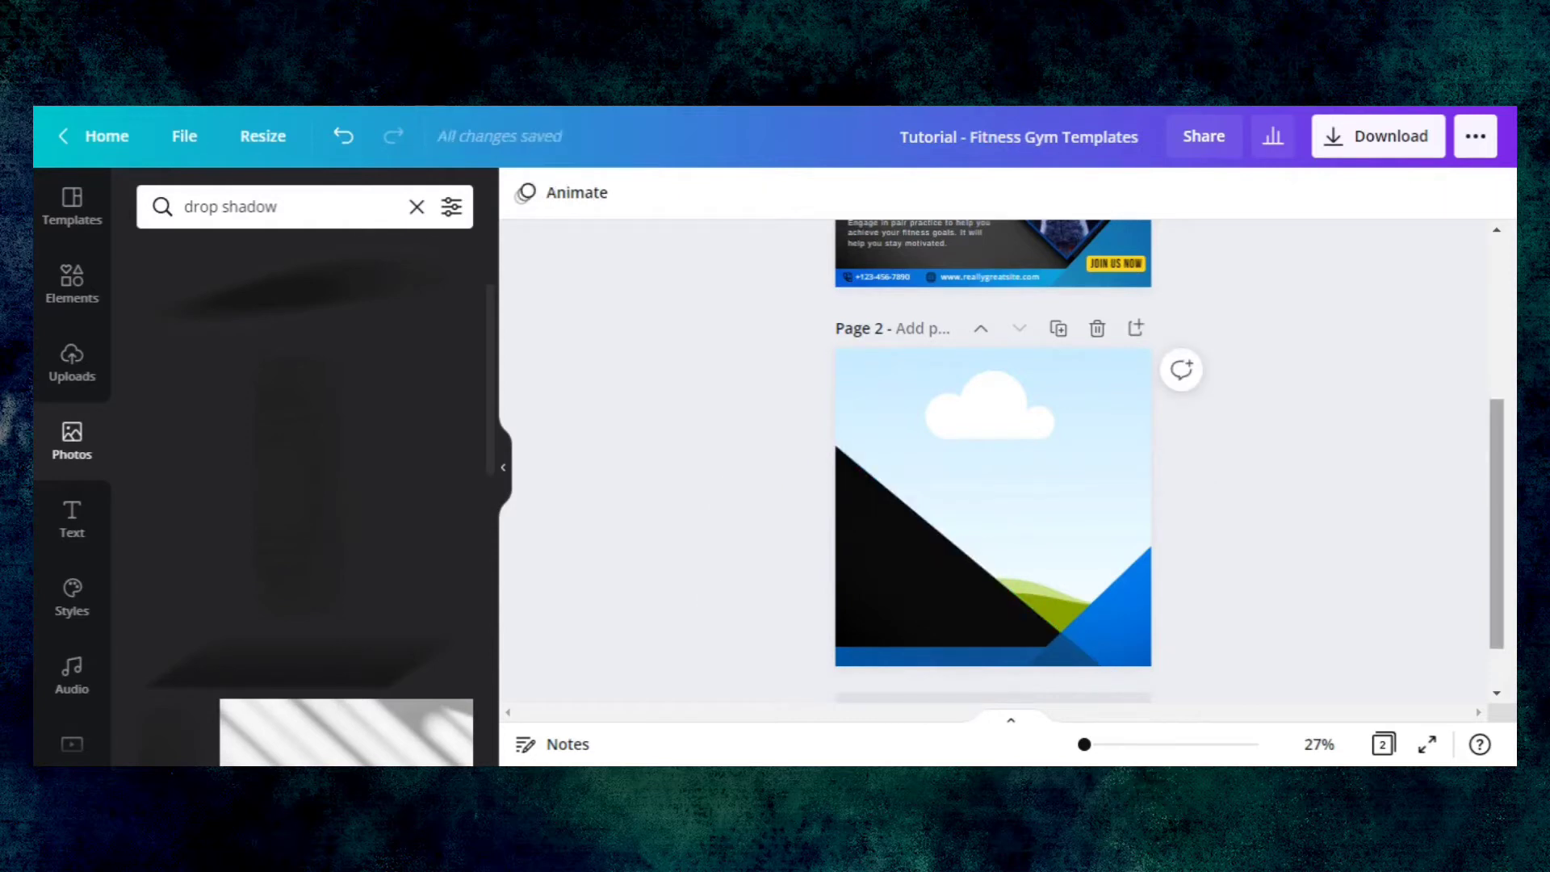
scroll(993, 460, up, 3)
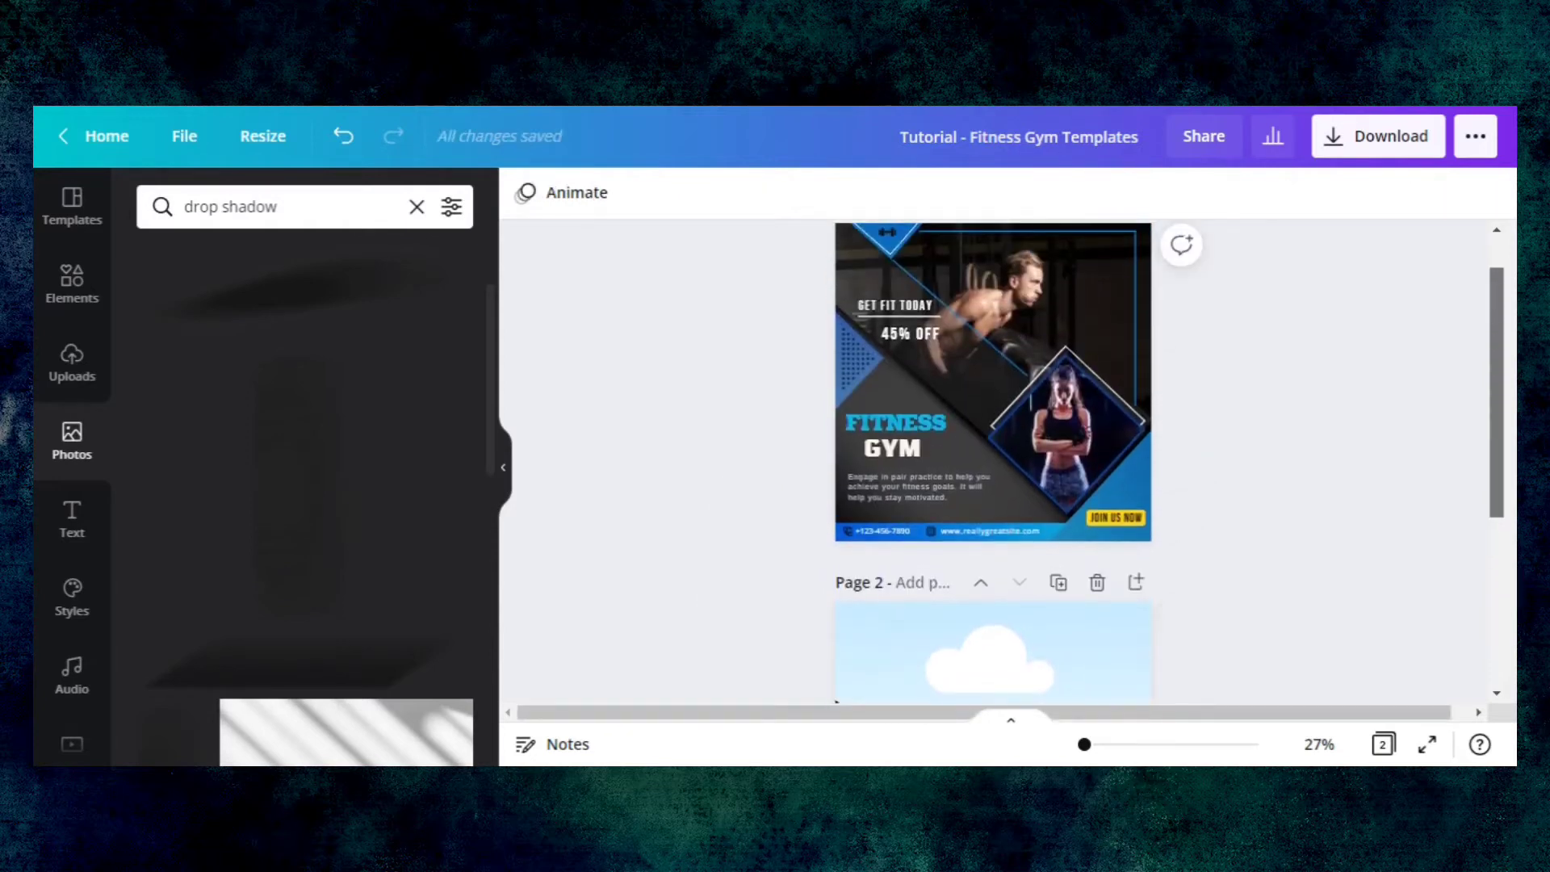
- Set the brightness of the shadow image on page 2's diagonal panel to 100
scroll(1492, 607, down, 4)
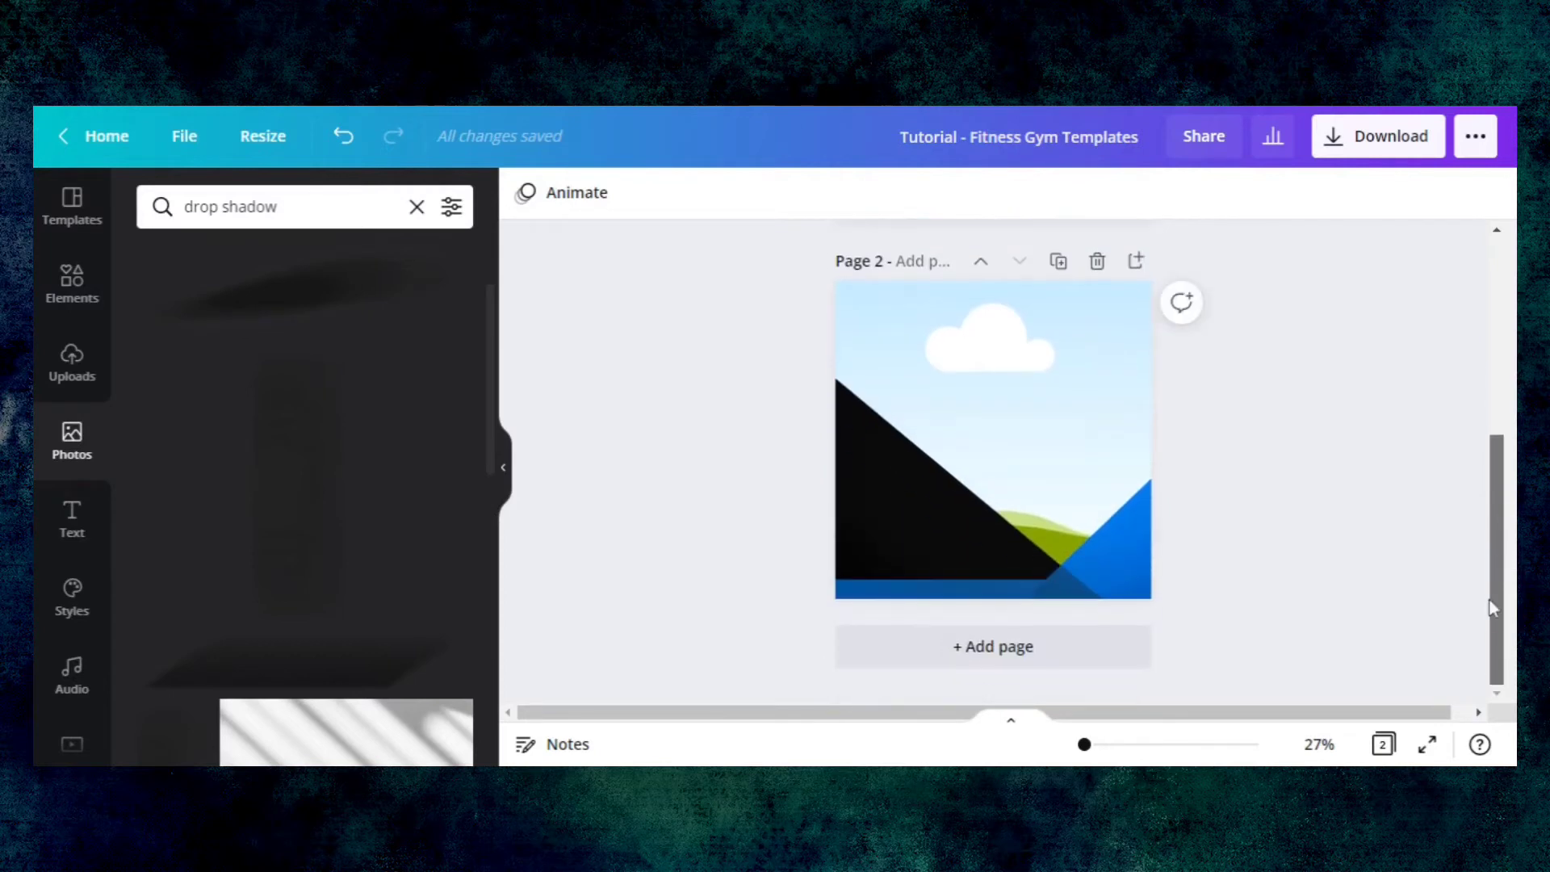
scroll(1503, 566, up, 2)
scroll(1501, 561, down, 2)
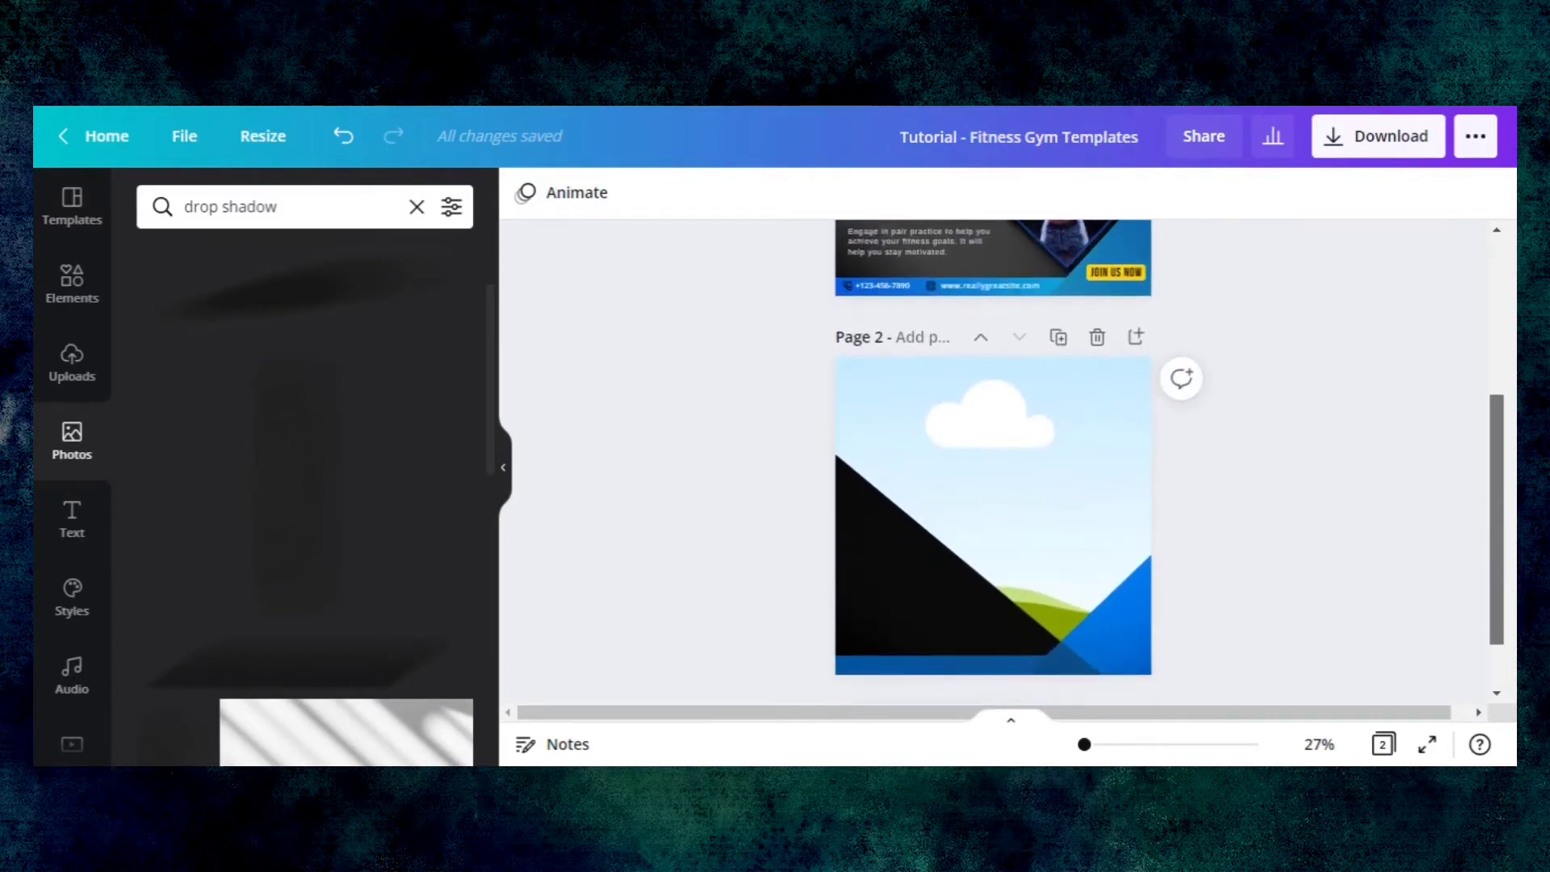
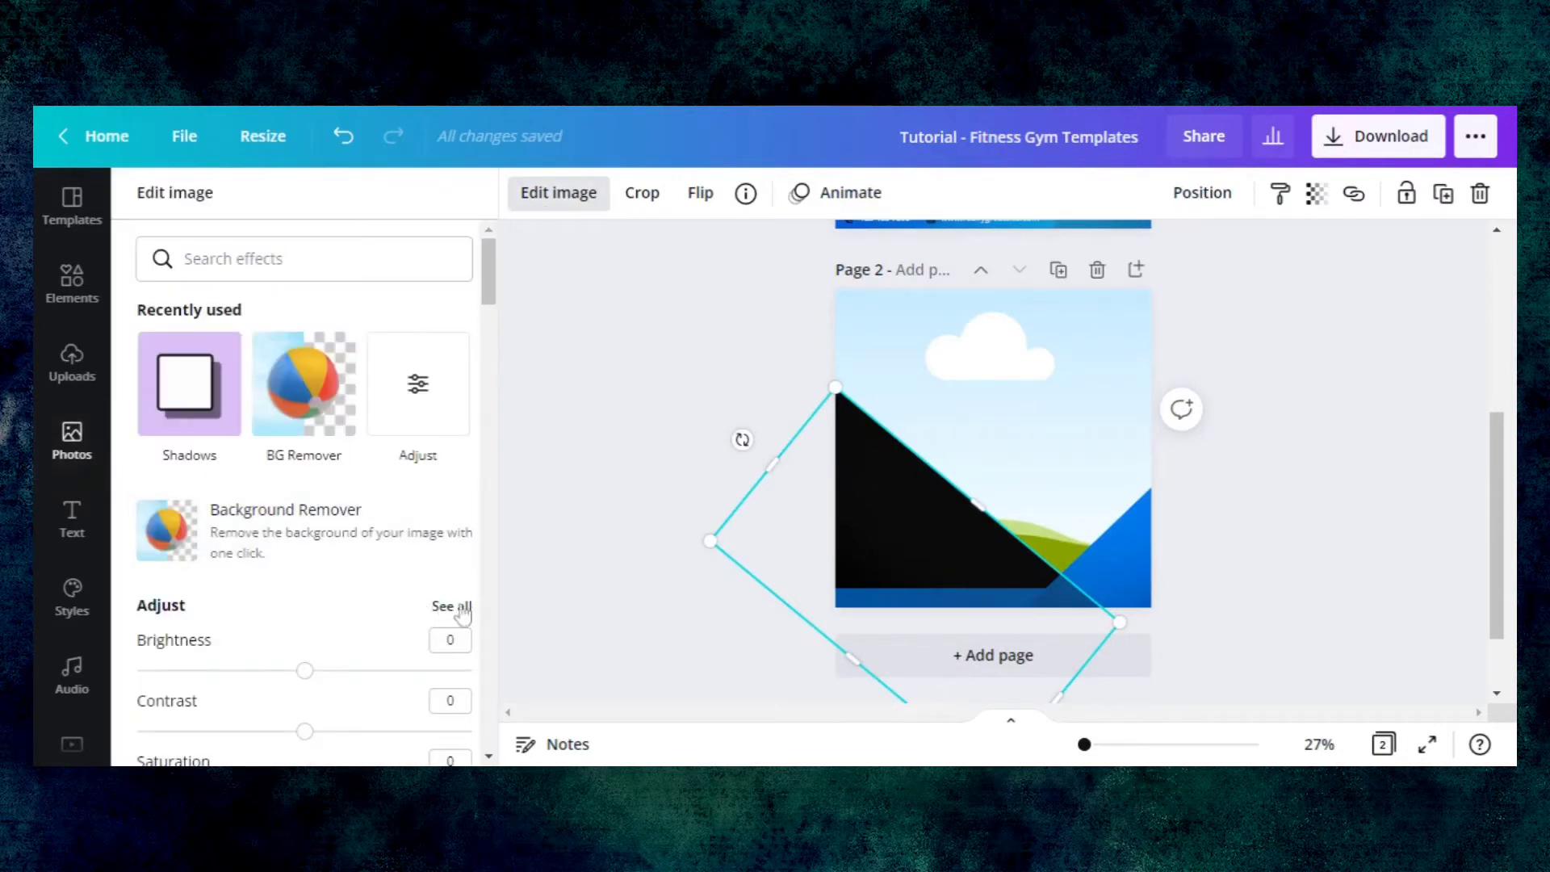
click(463, 611)
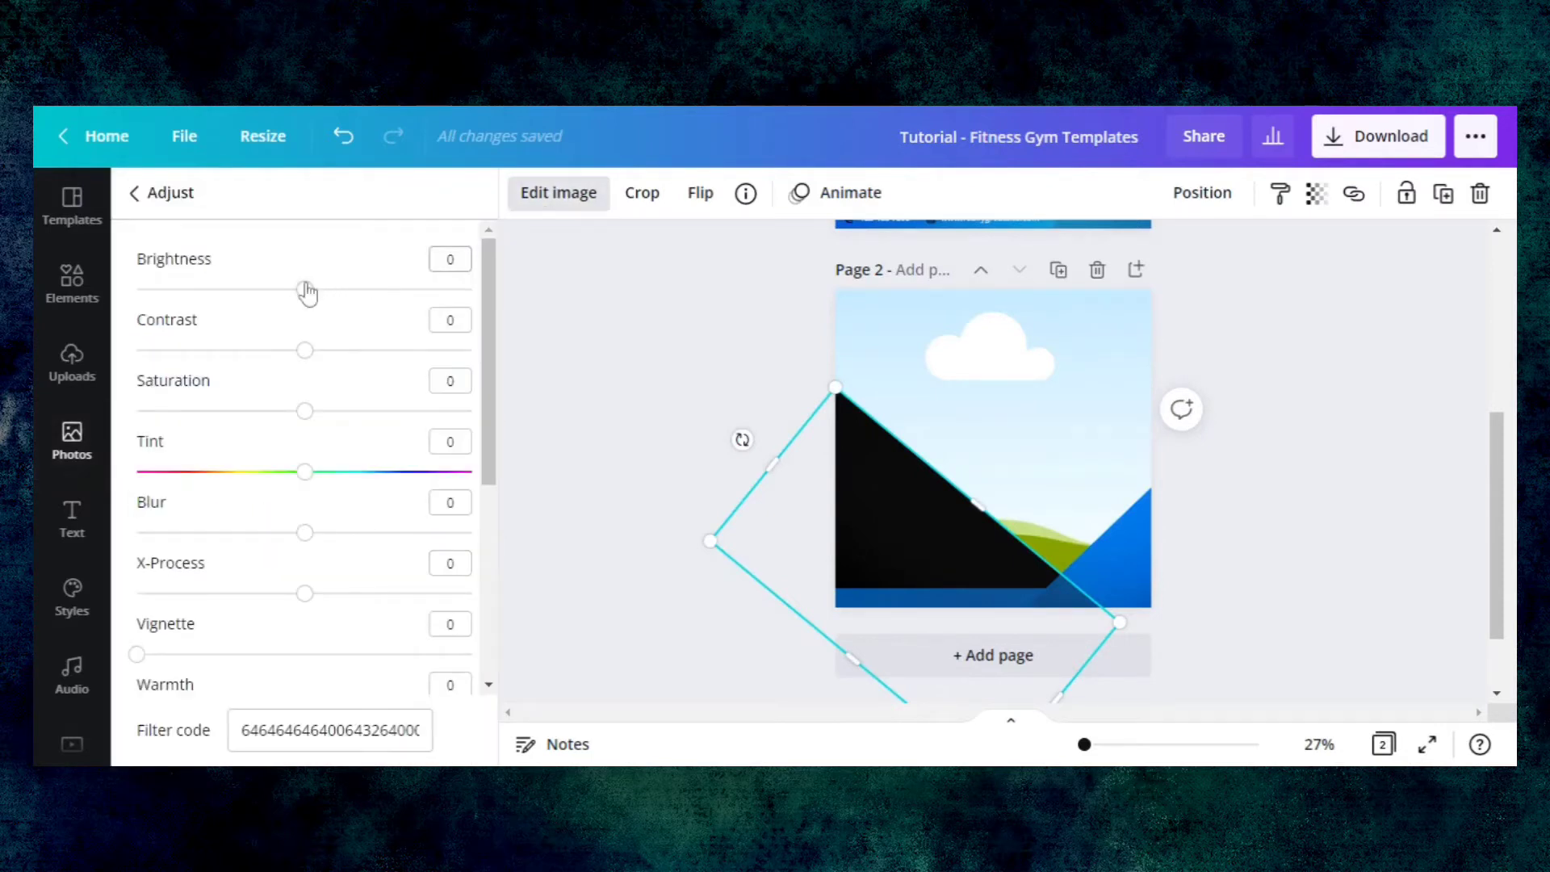
drag(306, 292, 549, 307)
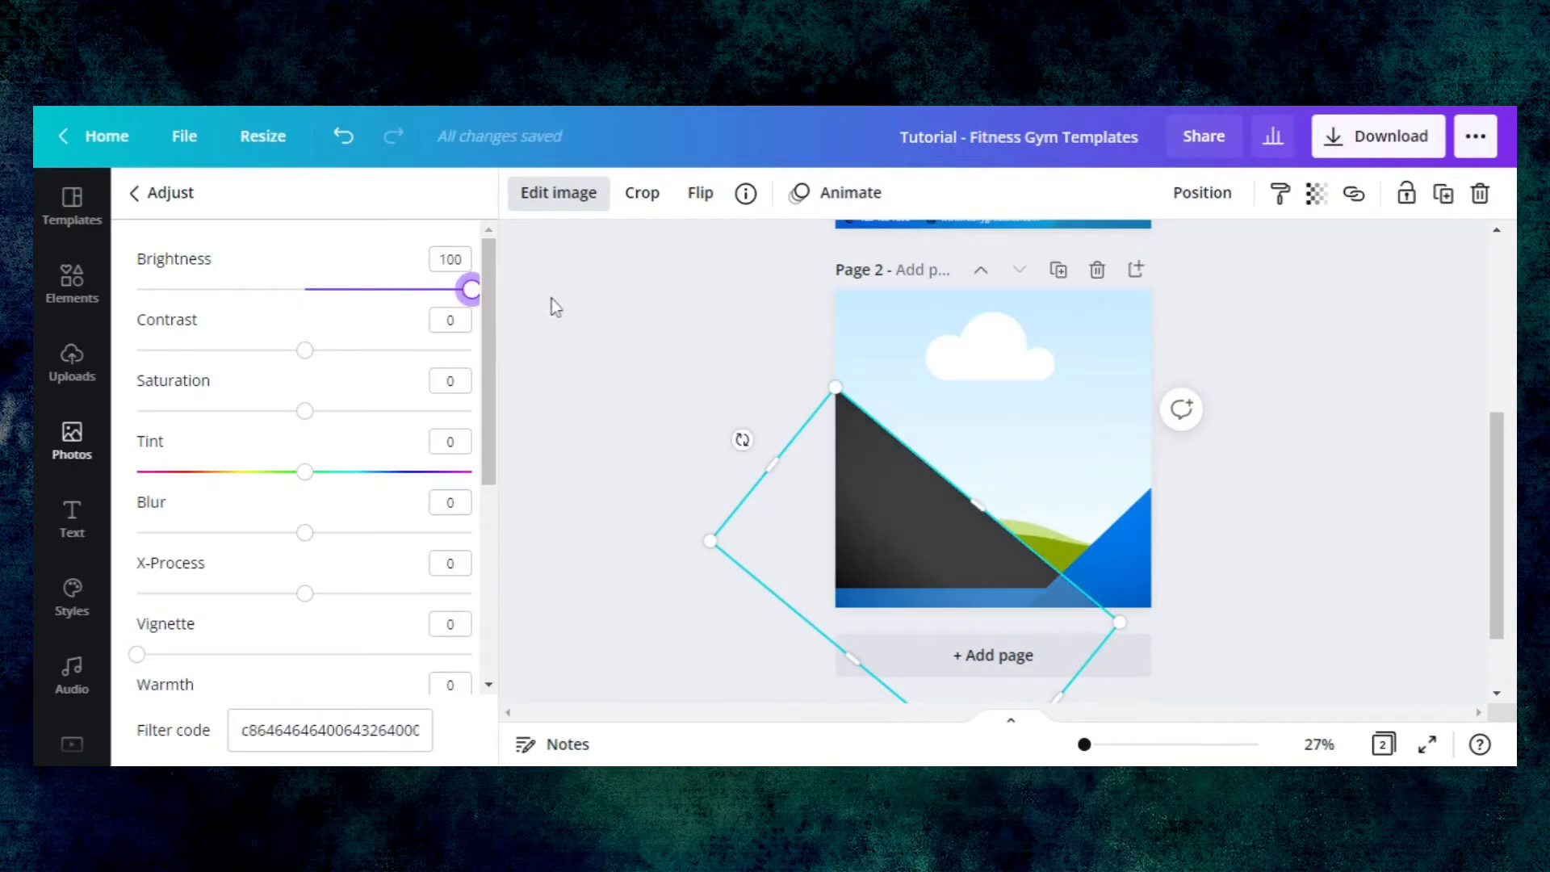
key(Escape)
click(694, 392)
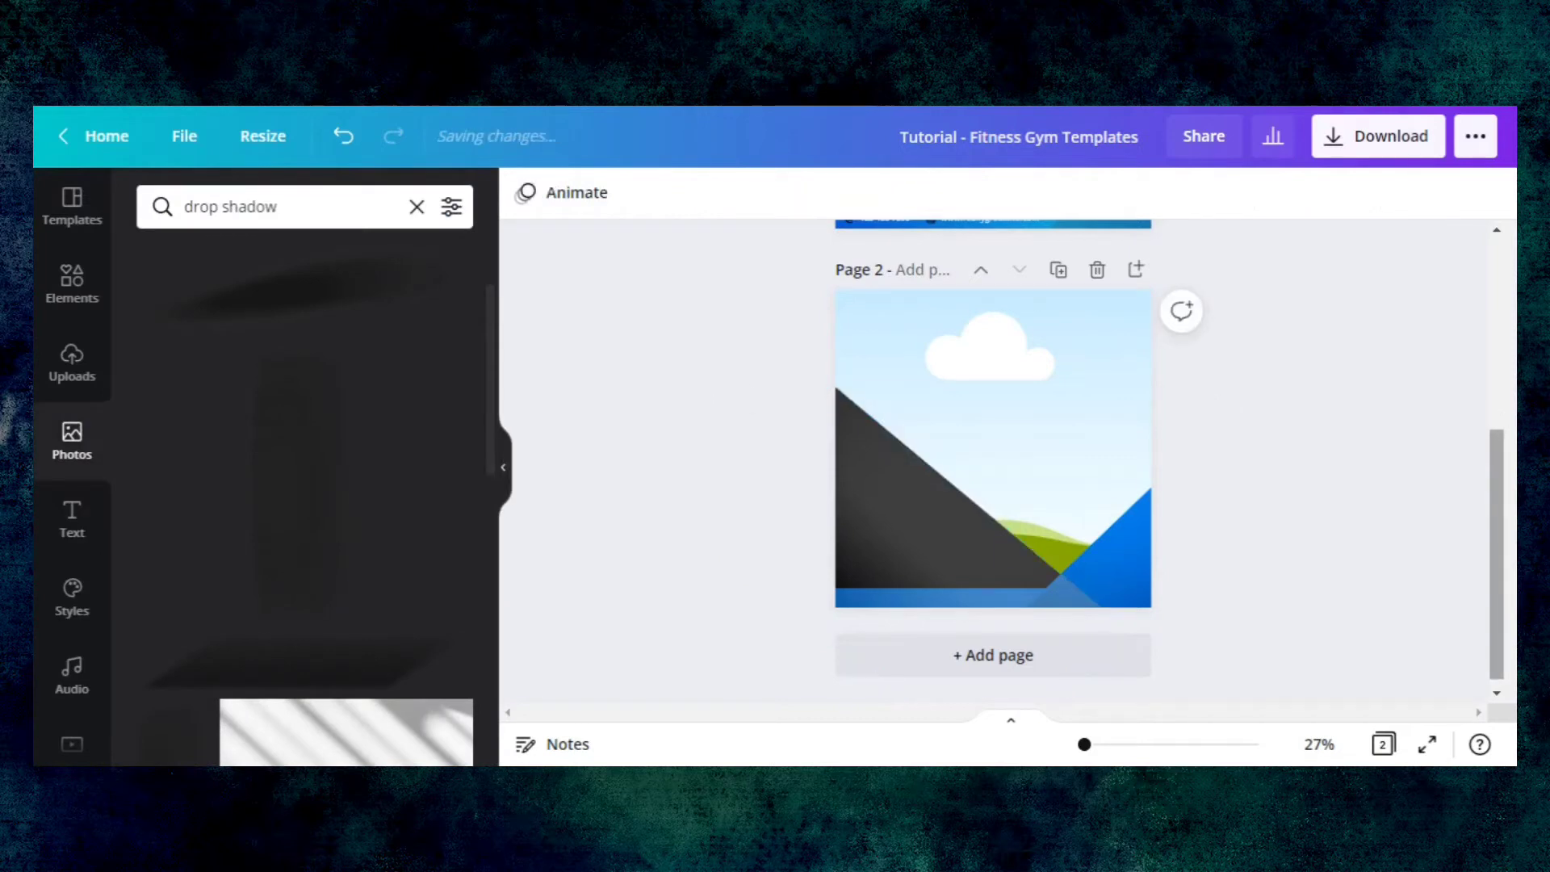
- Compare the diagonal panel on page 2 with the finished fitness gym template on page 1
scroll(694, 393, up, 1)
scroll(993, 460, up, 3)
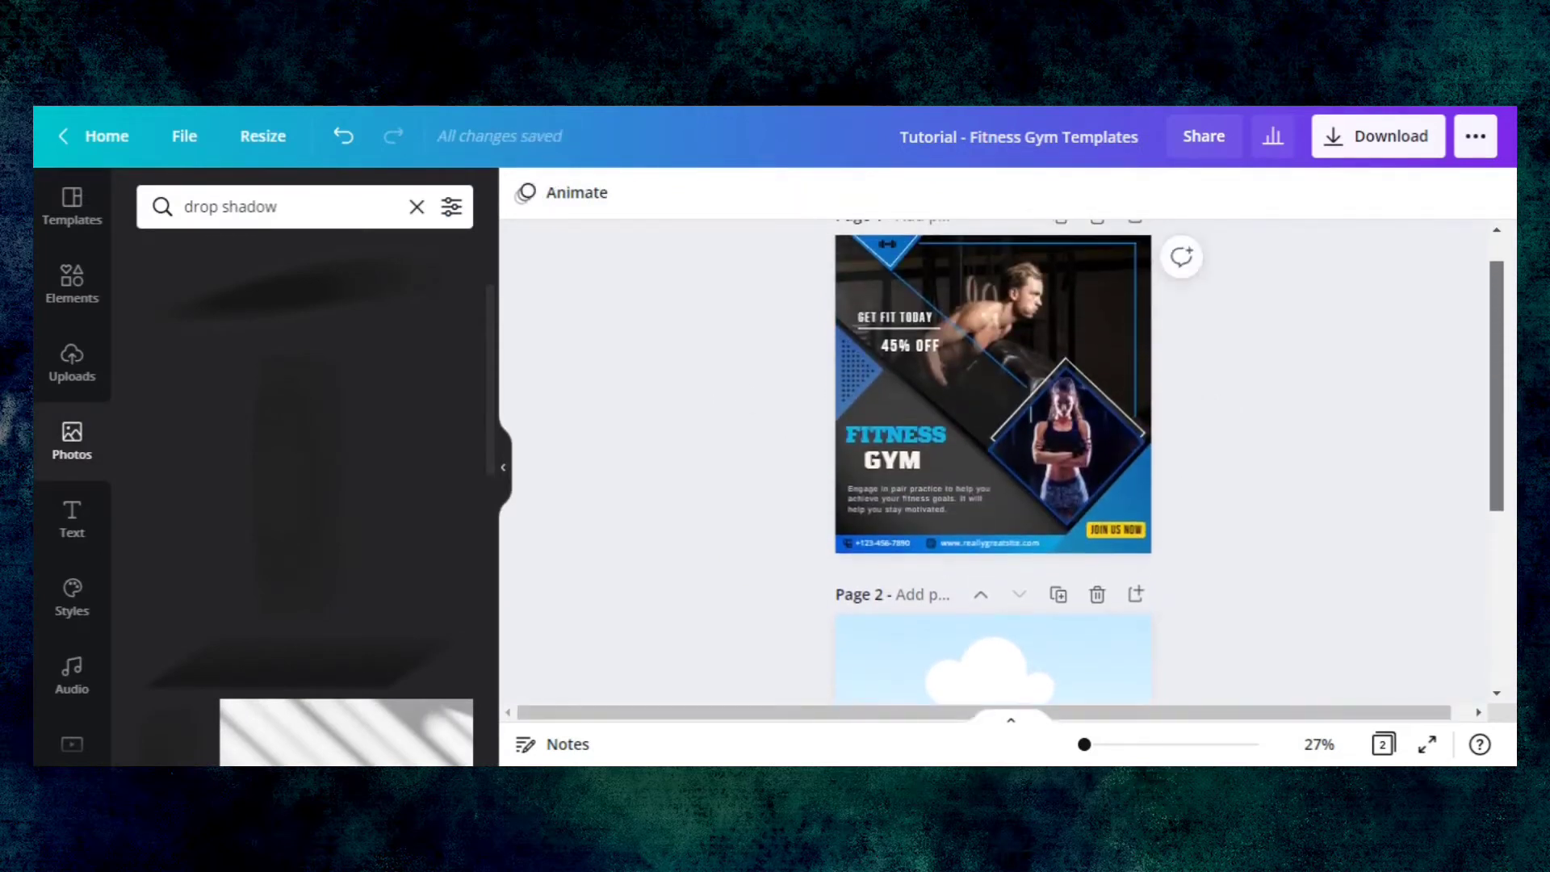
scroll(993, 460, down, 1)
scroll(994, 460, down, 3)
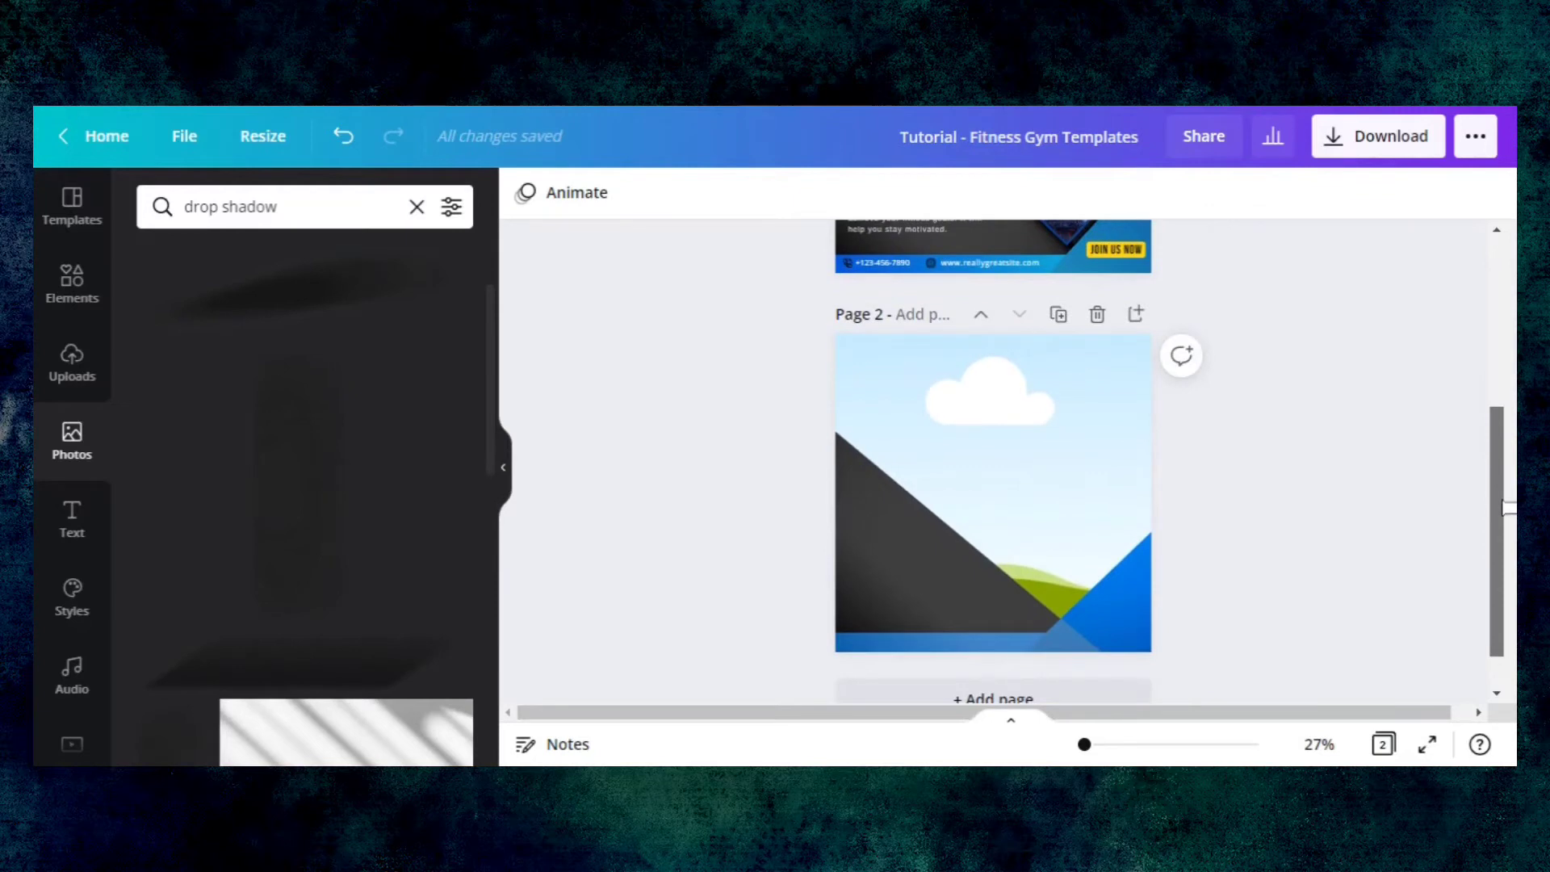
scroll(993, 460, up, 4)
scroll(1507, 523, down, 4)
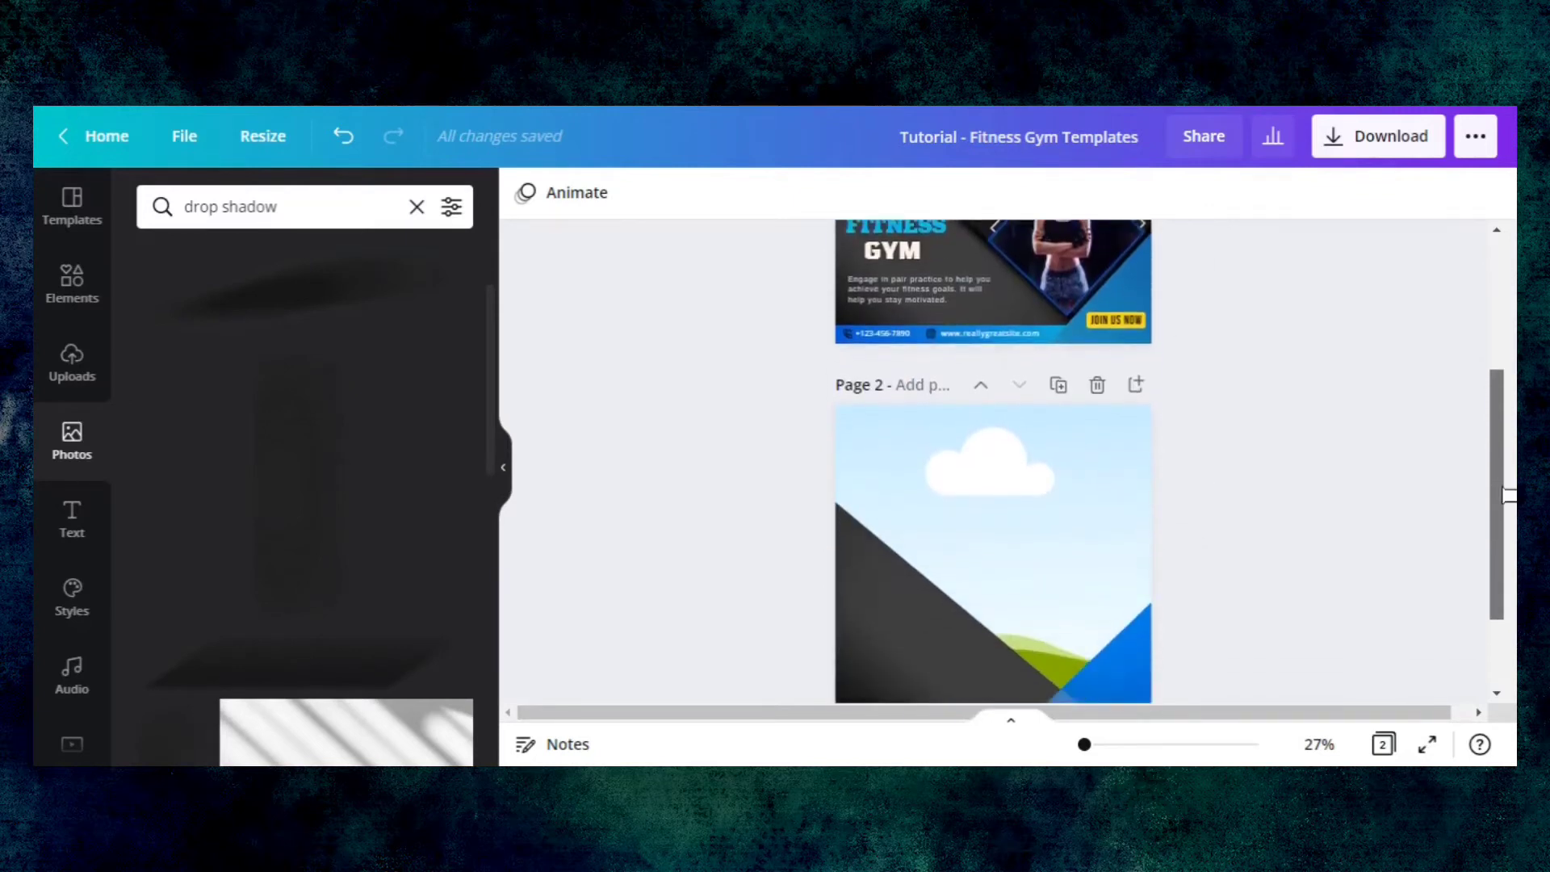
scroll(1506, 523, up, 3)
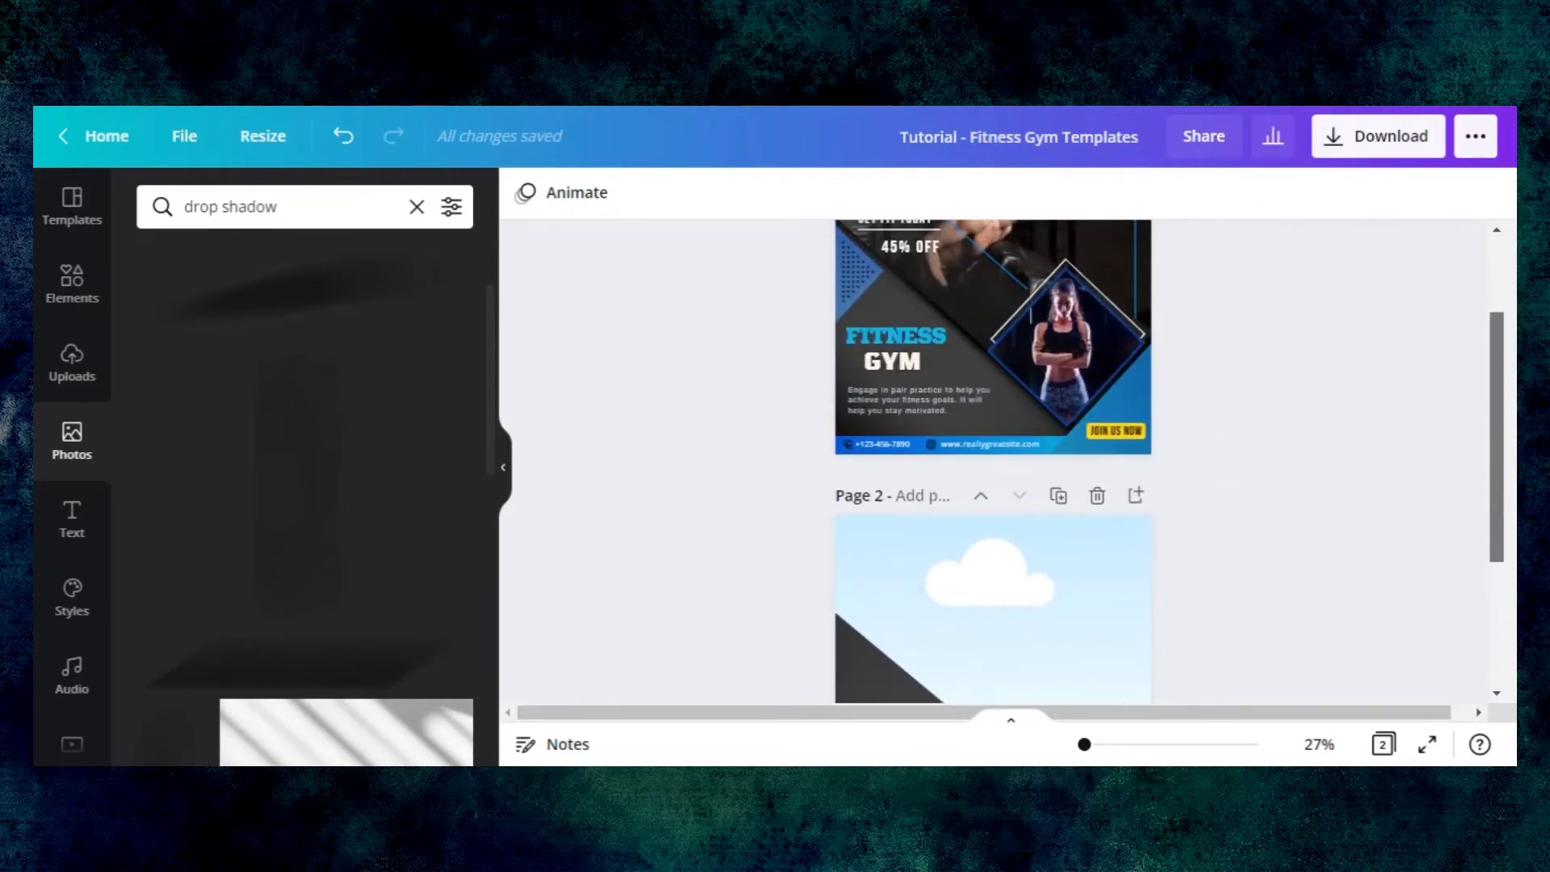
scroll(993, 460, down, 2)
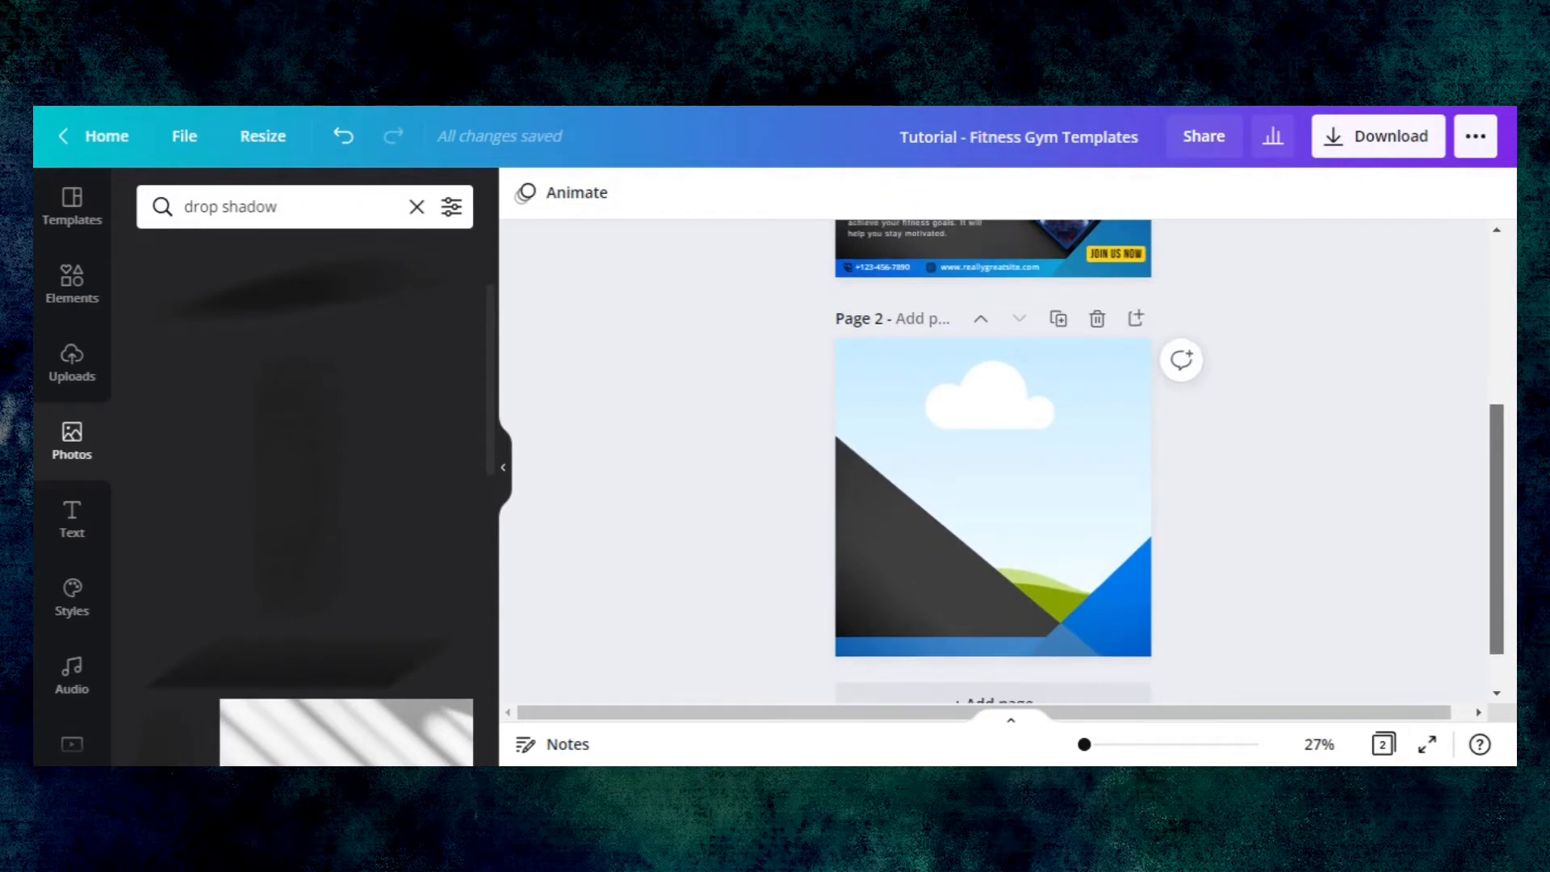
scroll(993, 460, up, 3)
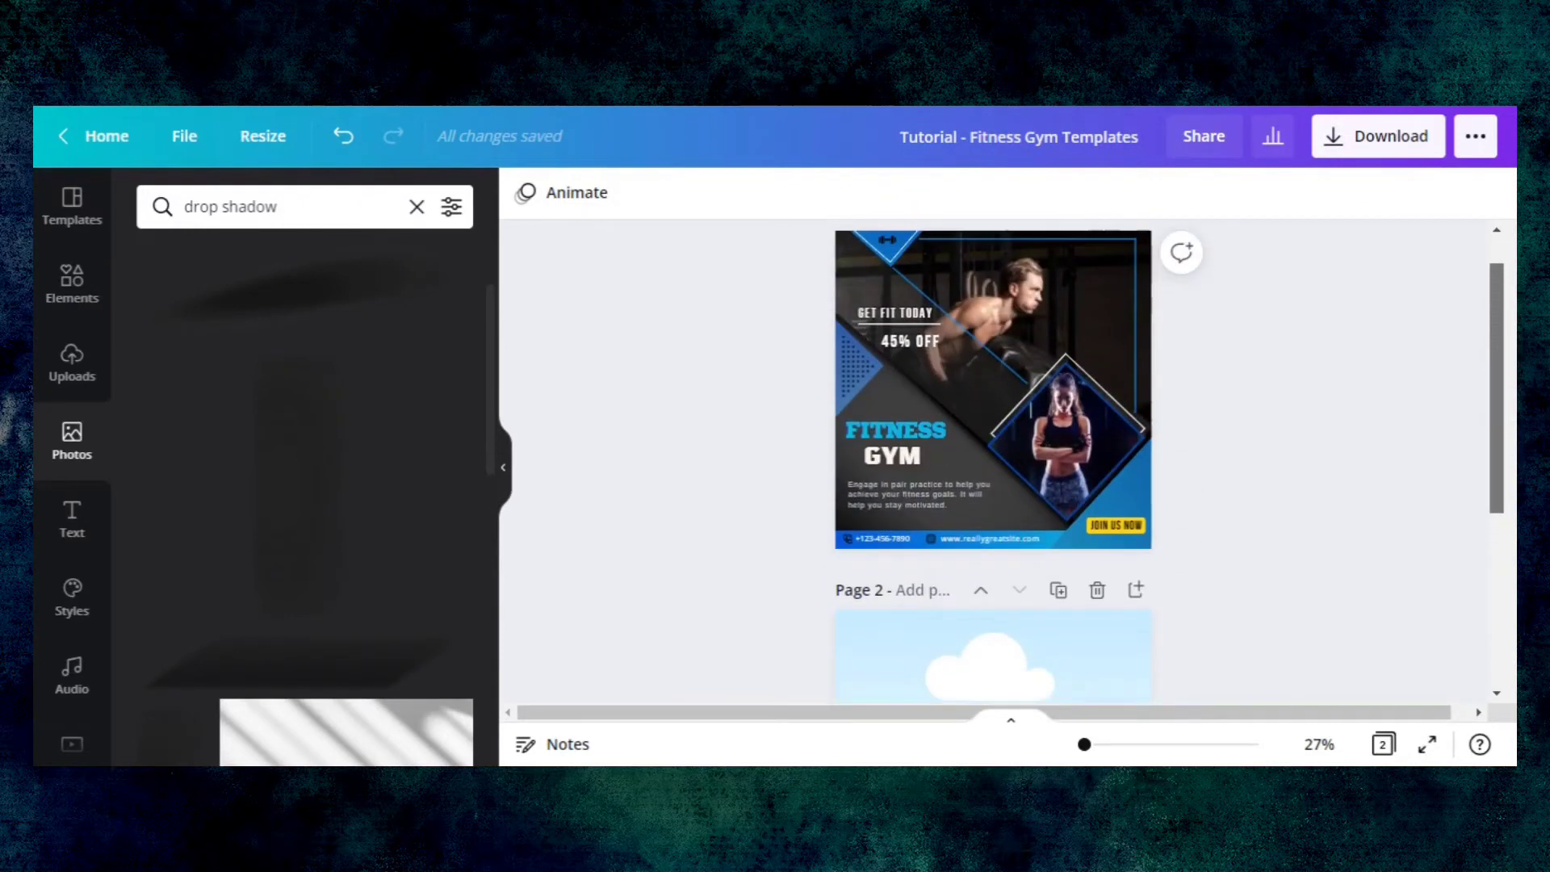
scroll(962, 551, down, 3)
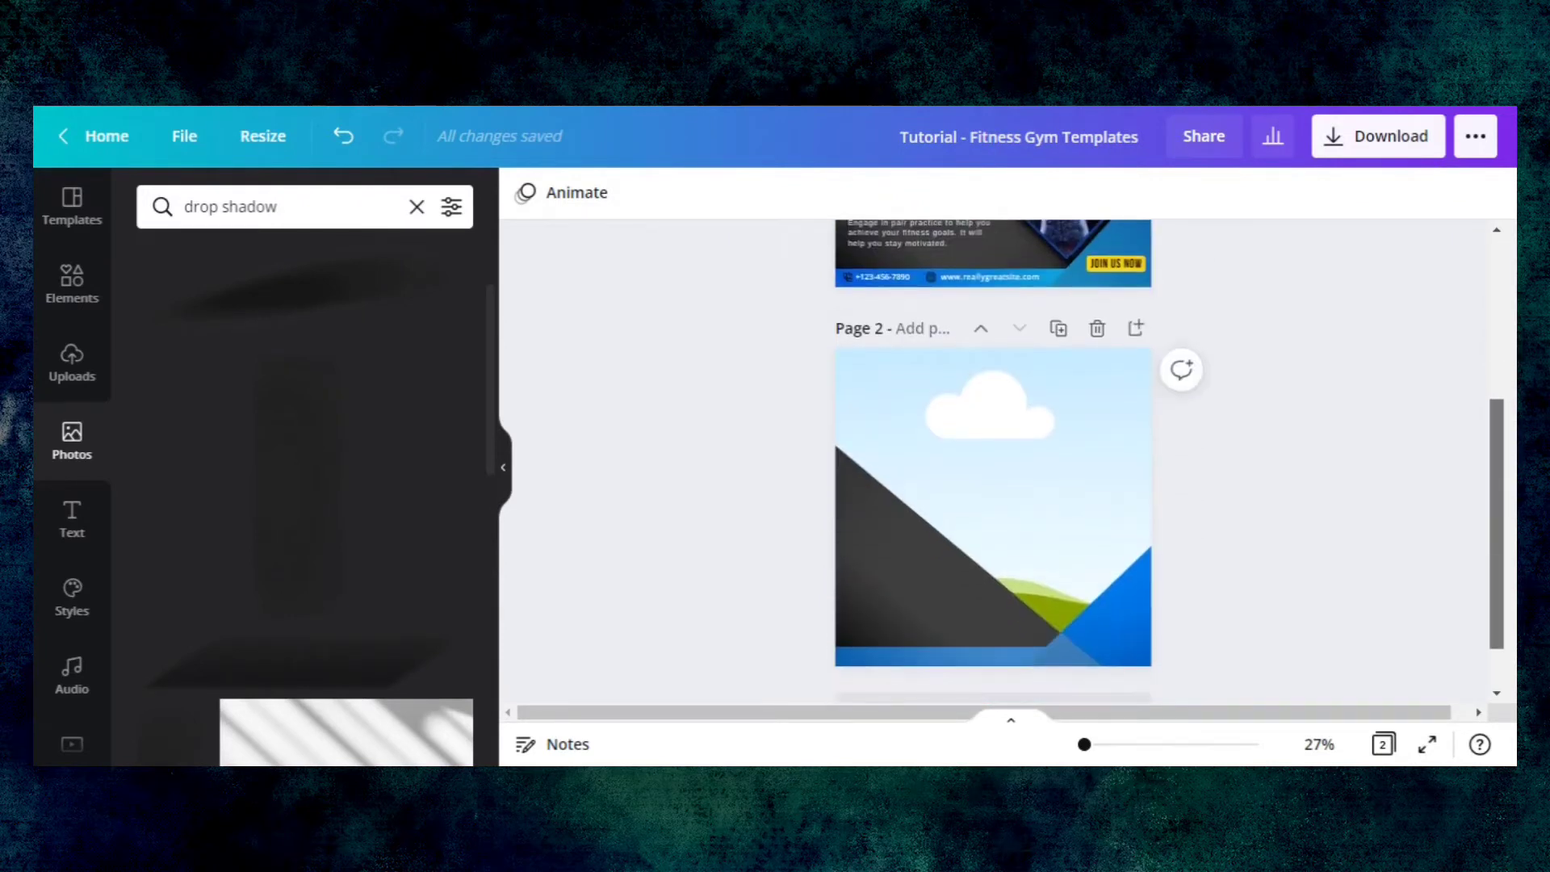
- Duplicate the shadow, move the copy up above the black panel's diagonal edge and narrow it to a slim band along that edge
click(879, 579)
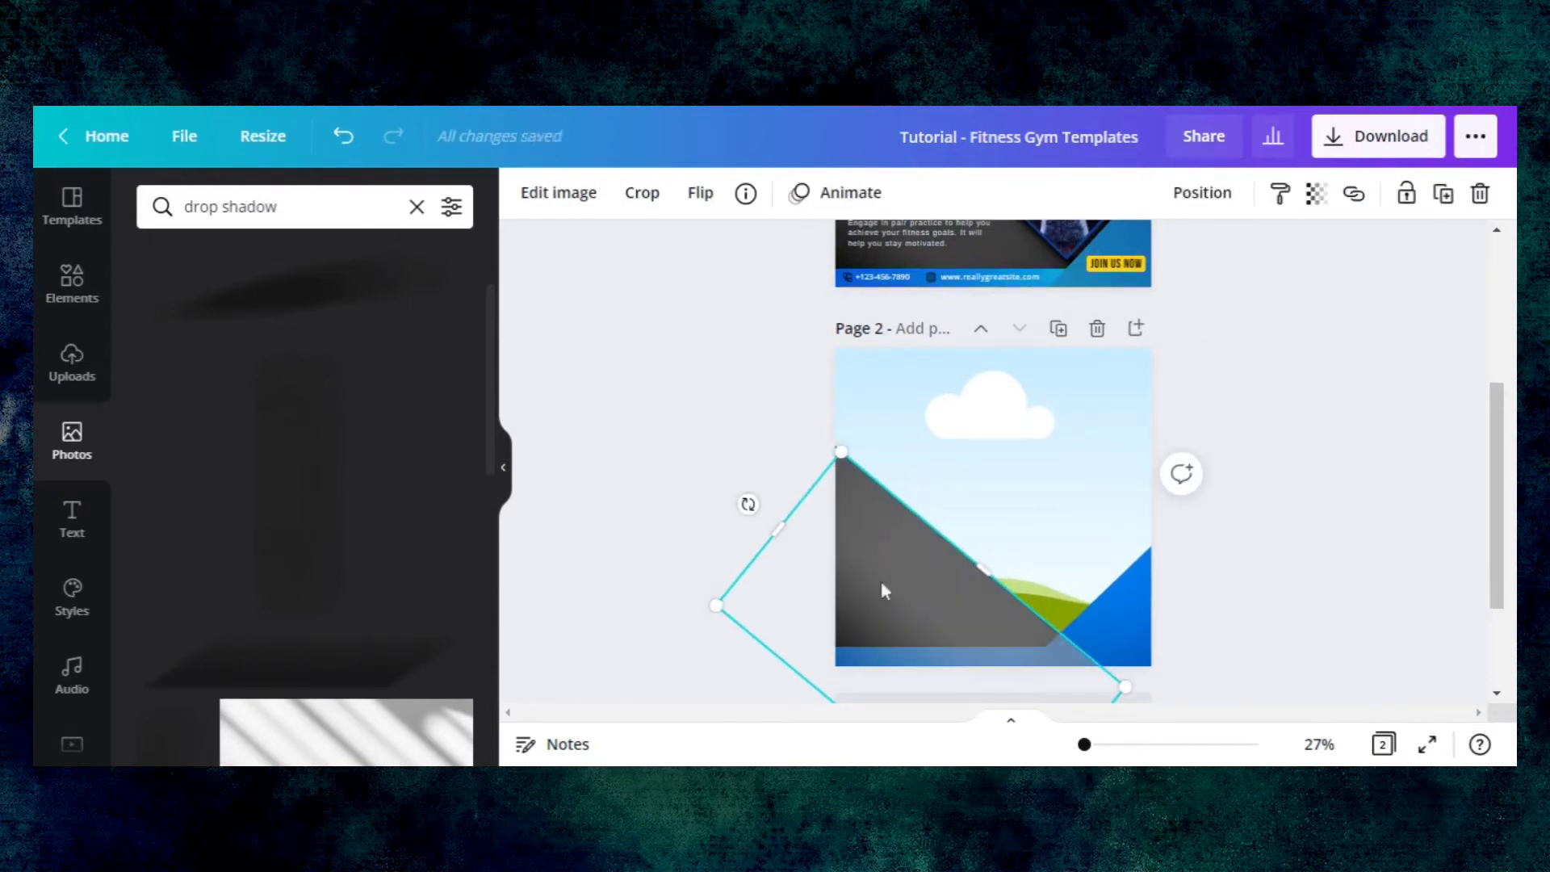
drag(903, 583, 872, 485)
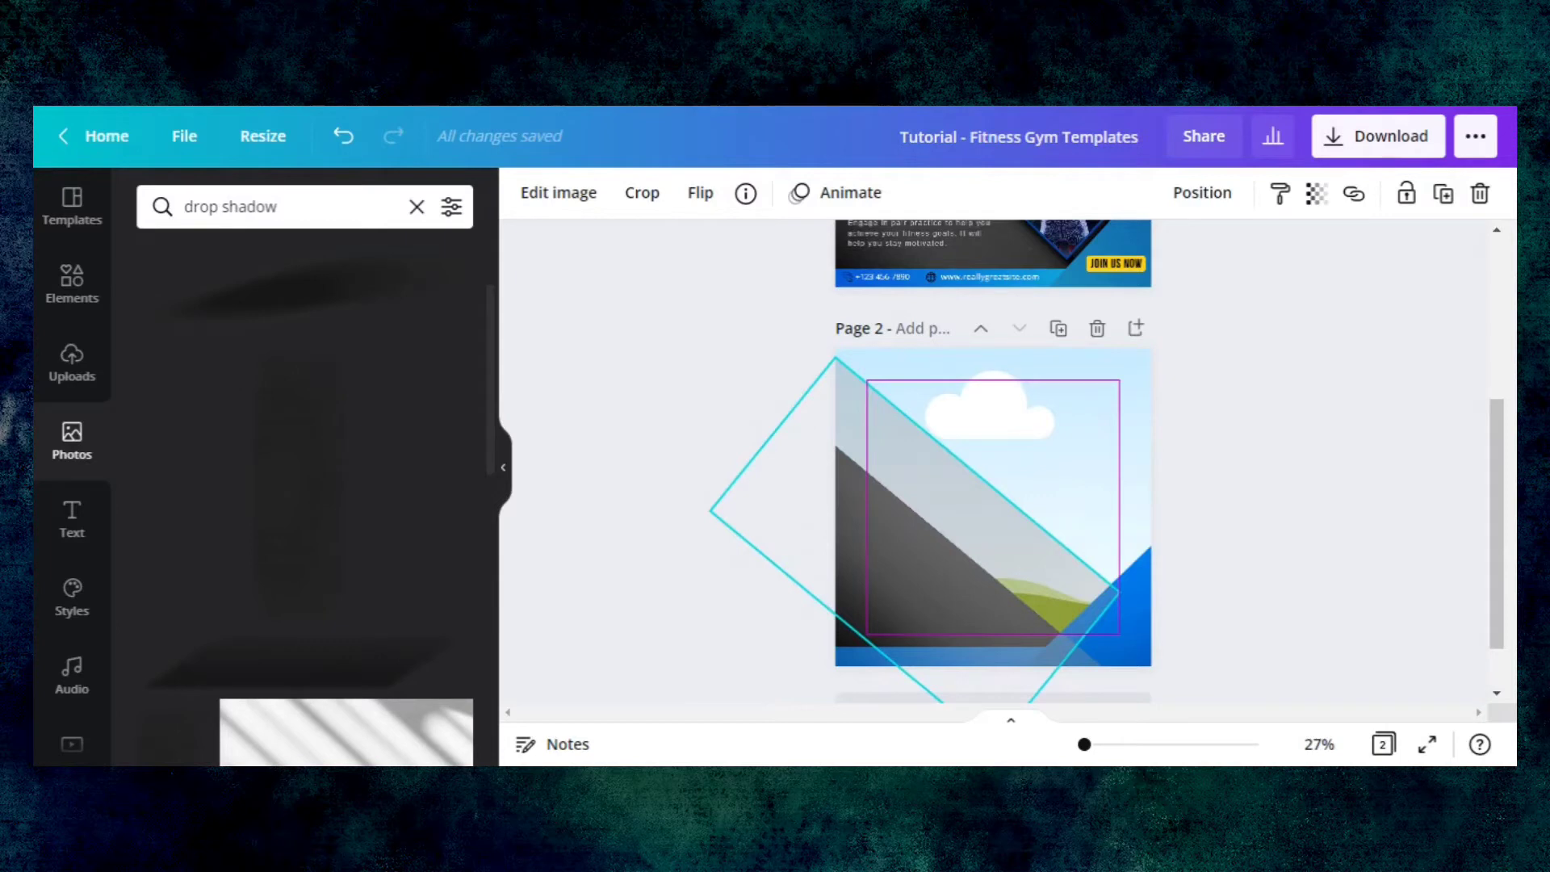
drag(873, 487, 873, 487)
drag(844, 638, 924, 536)
click(673, 533)
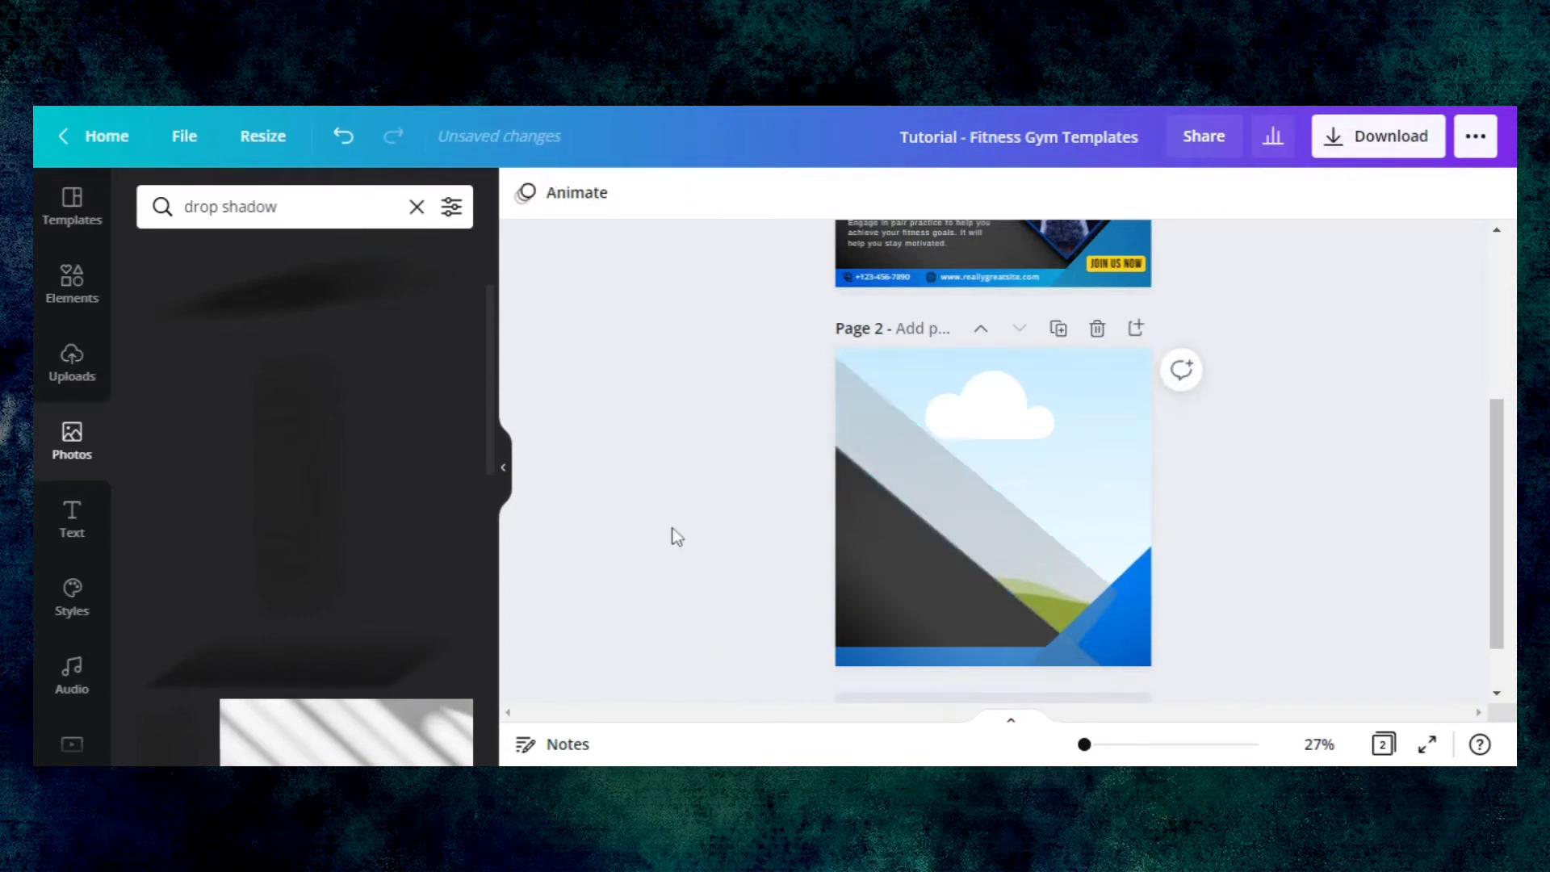
click(972, 490)
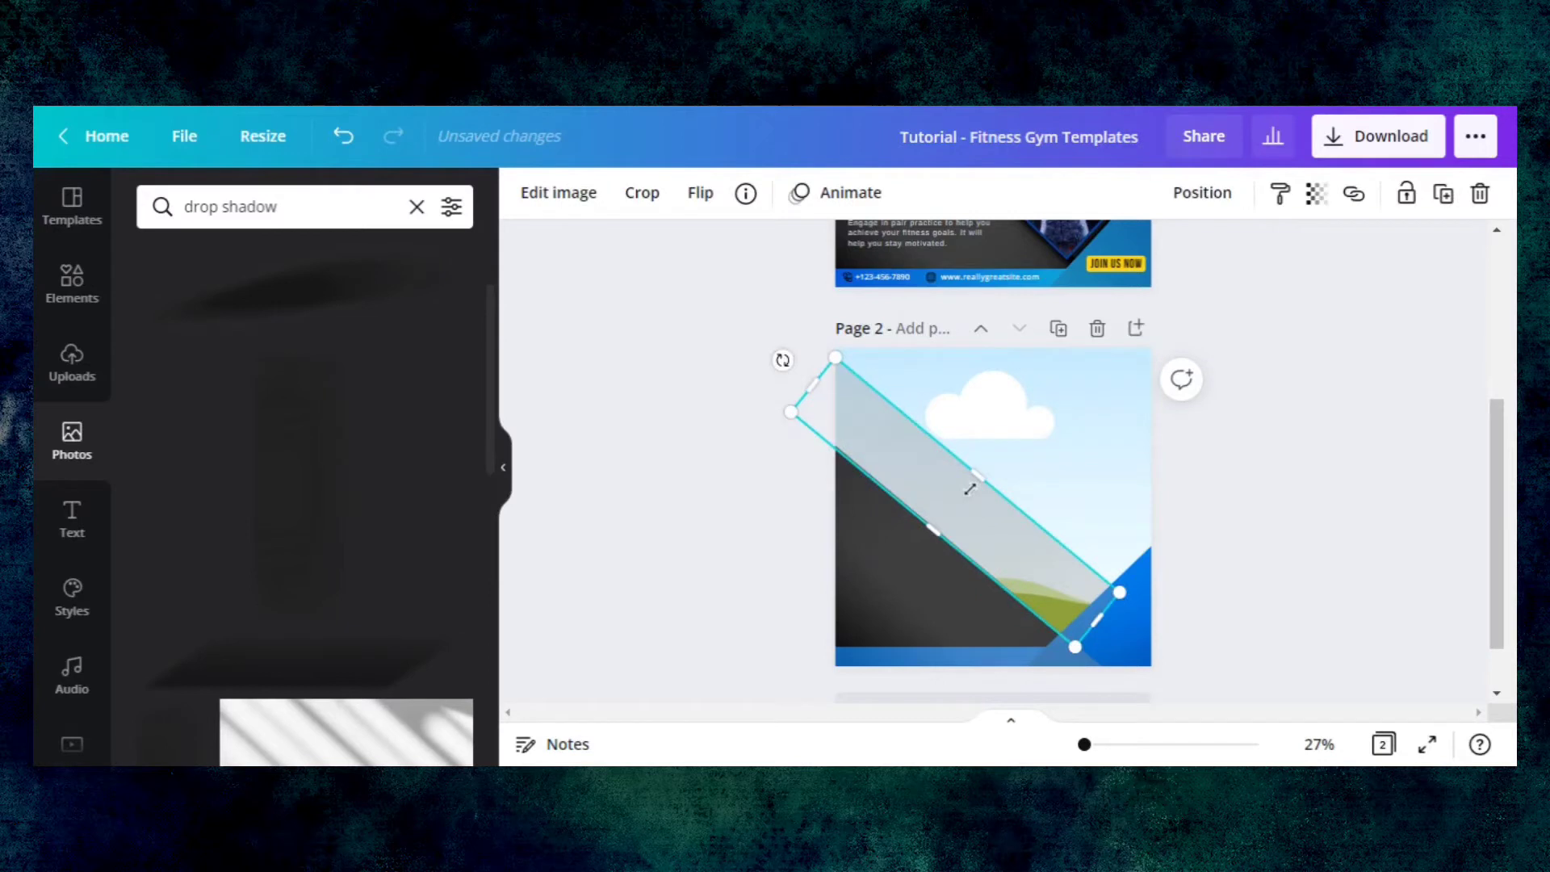
drag(971, 489, 974, 489)
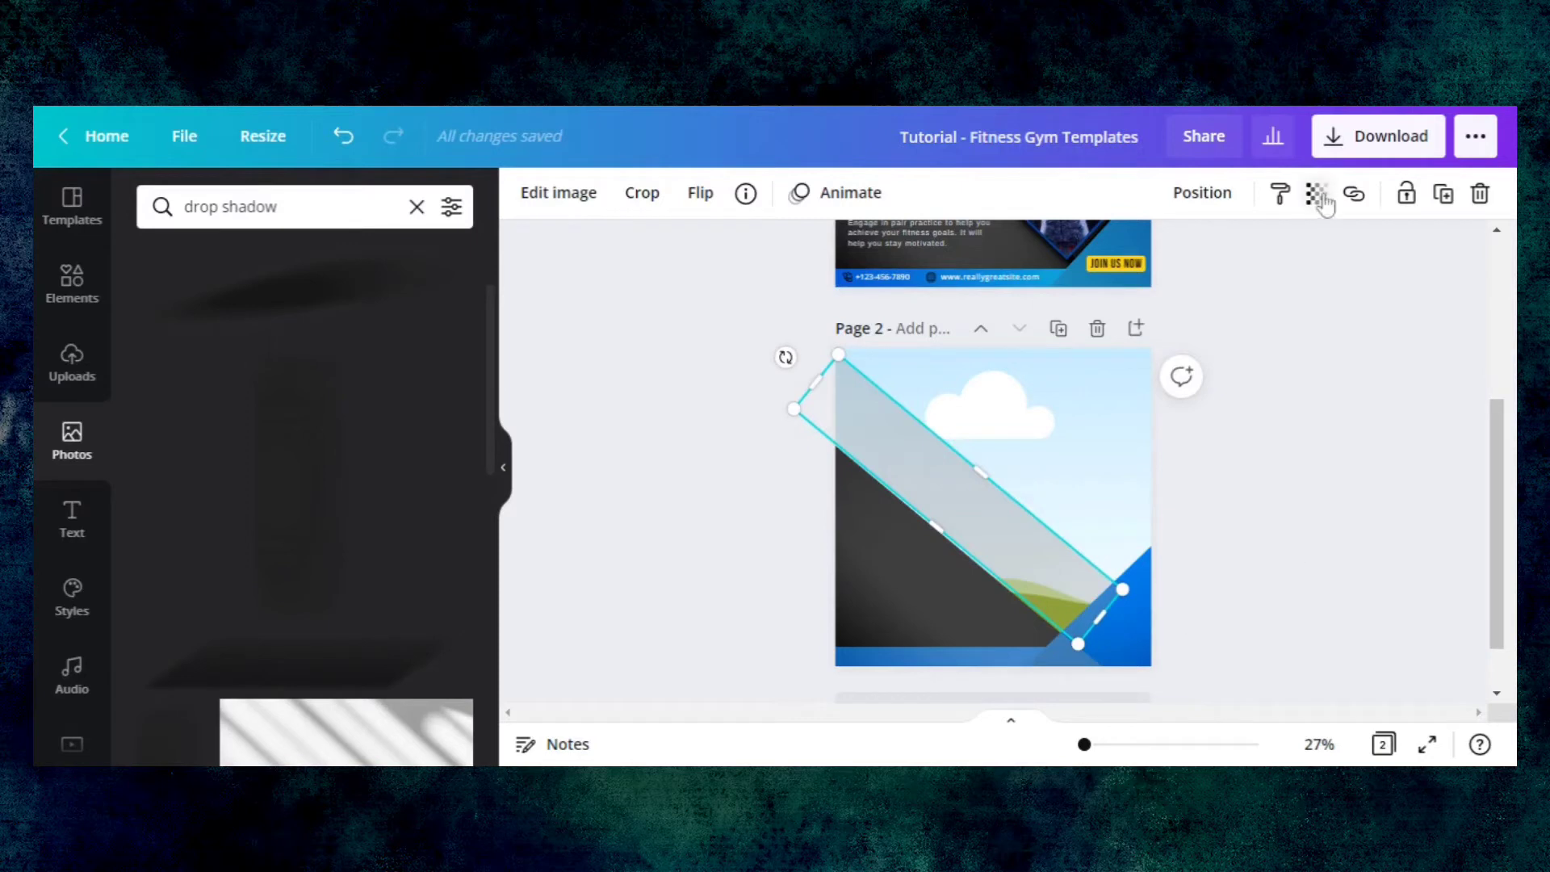
- Send the narrow shadow band backward in the layer order
click(1205, 196)
click(1110, 260)
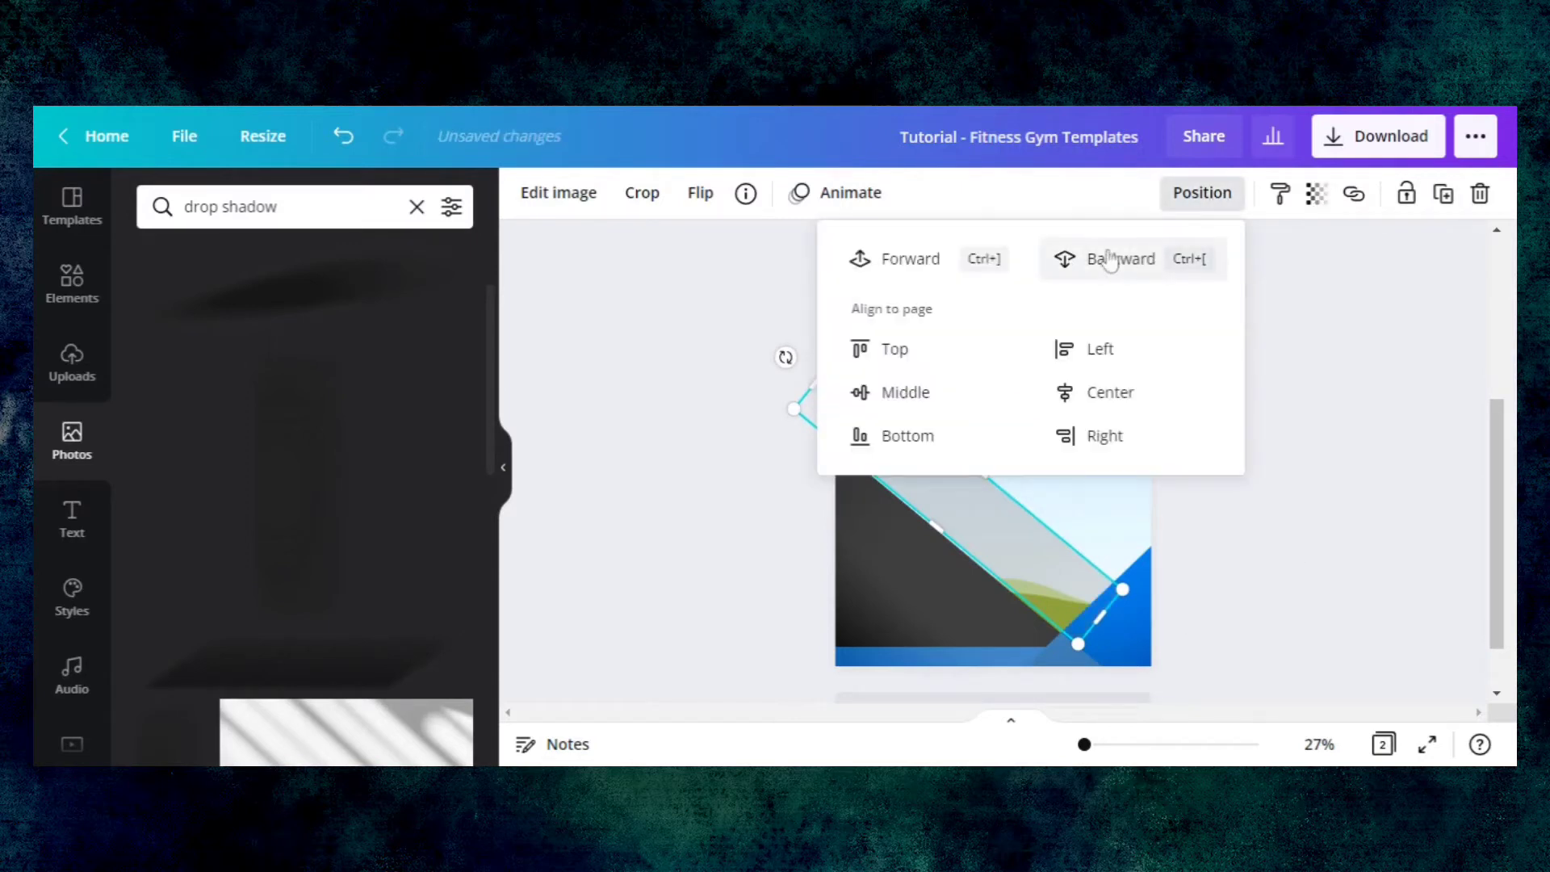
click(1287, 467)
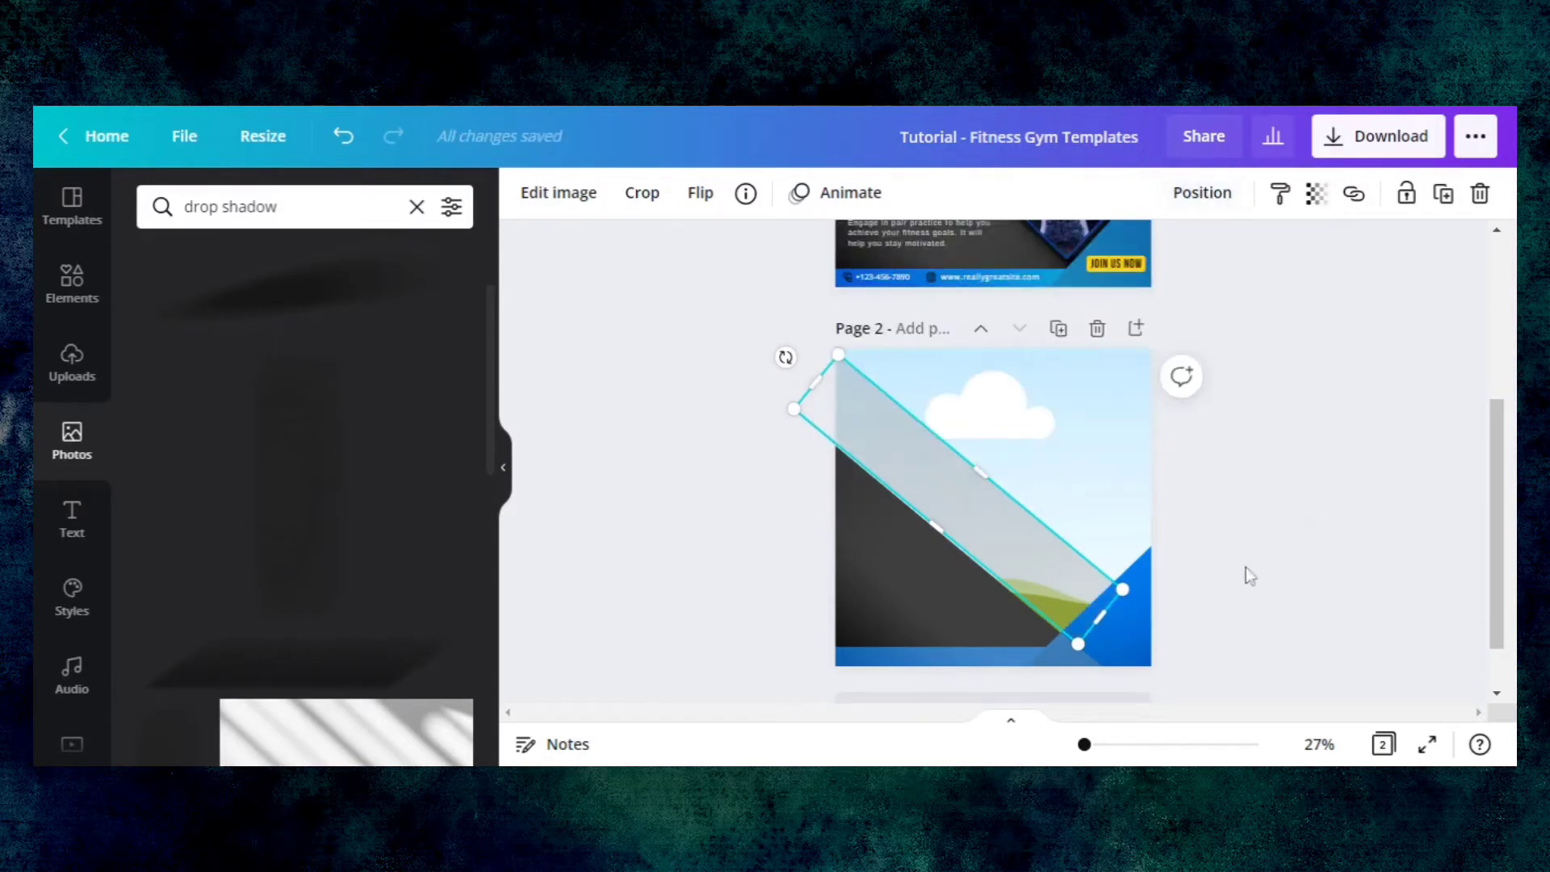
- Bring the blue corner gradient on page 2 forward, in front of the shadows and the blue strip
click(1134, 620)
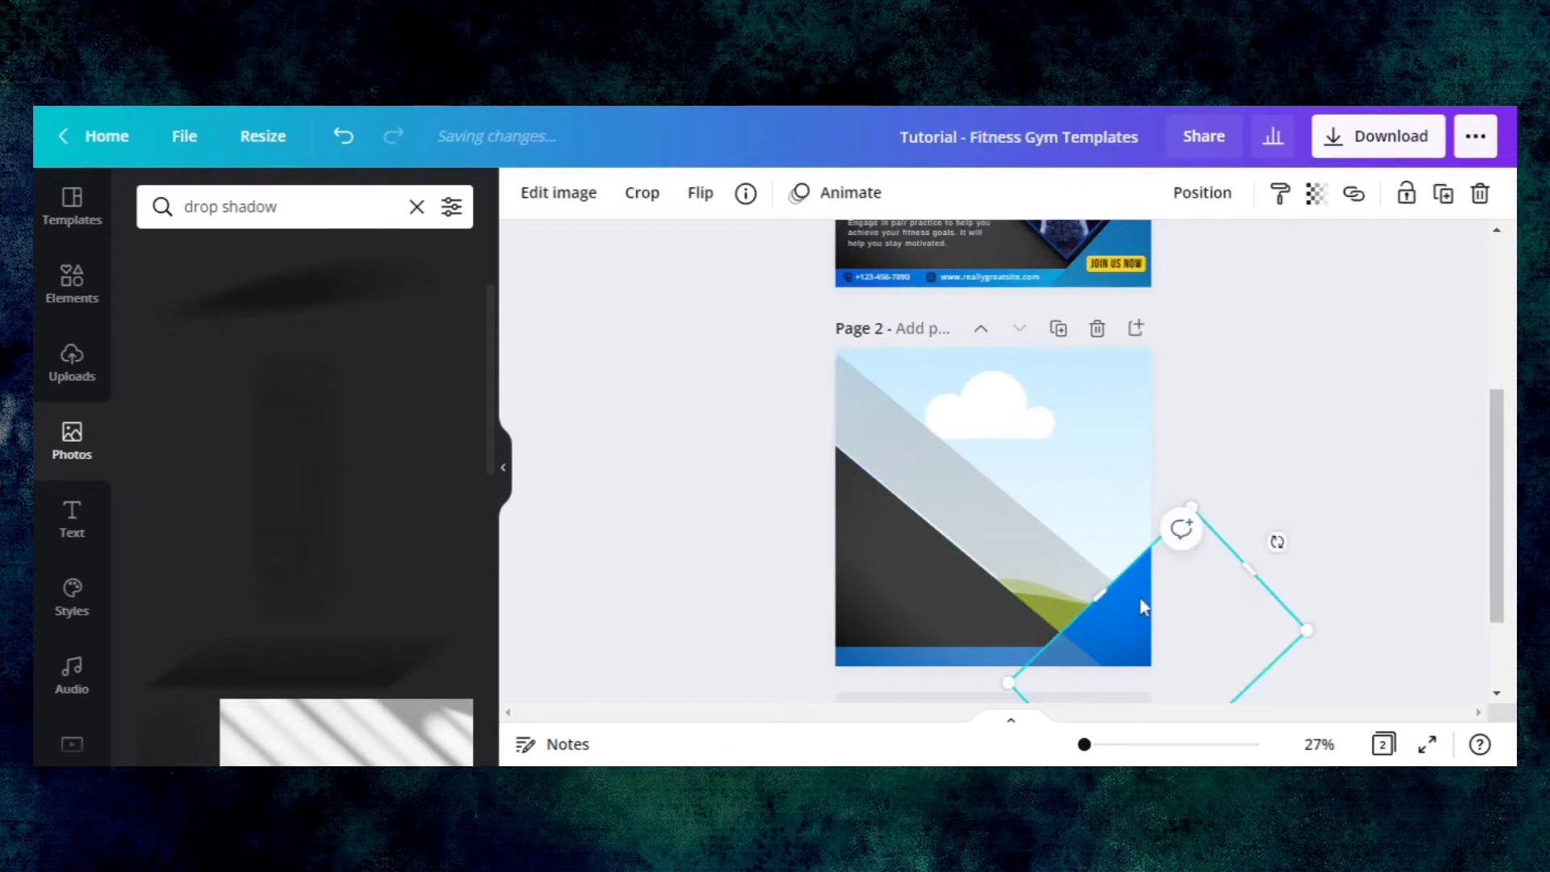
click(1205, 195)
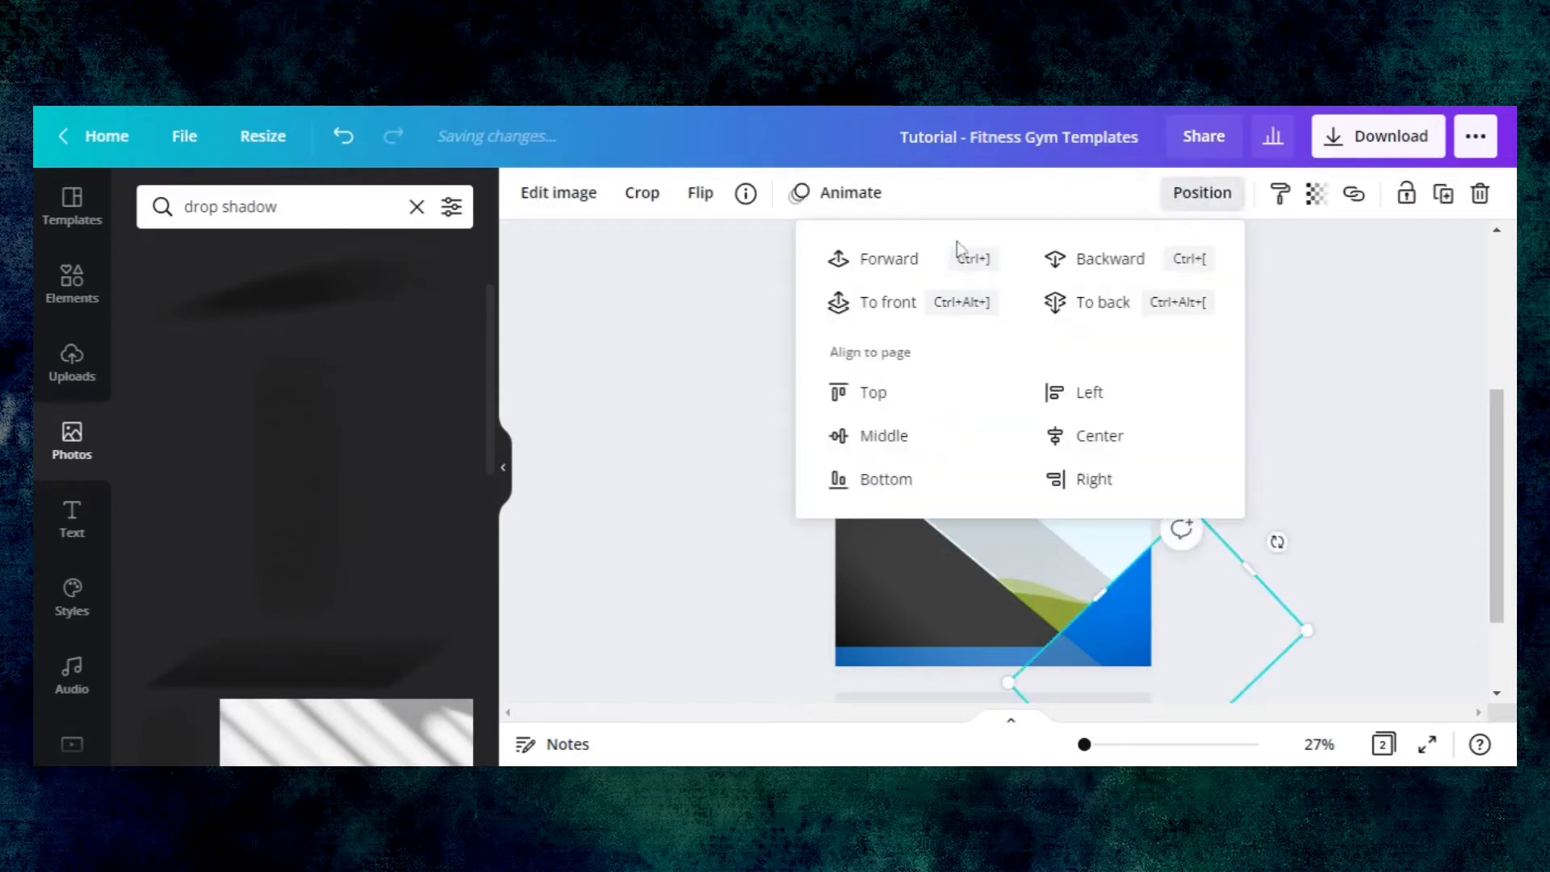
click(872, 269)
click(715, 555)
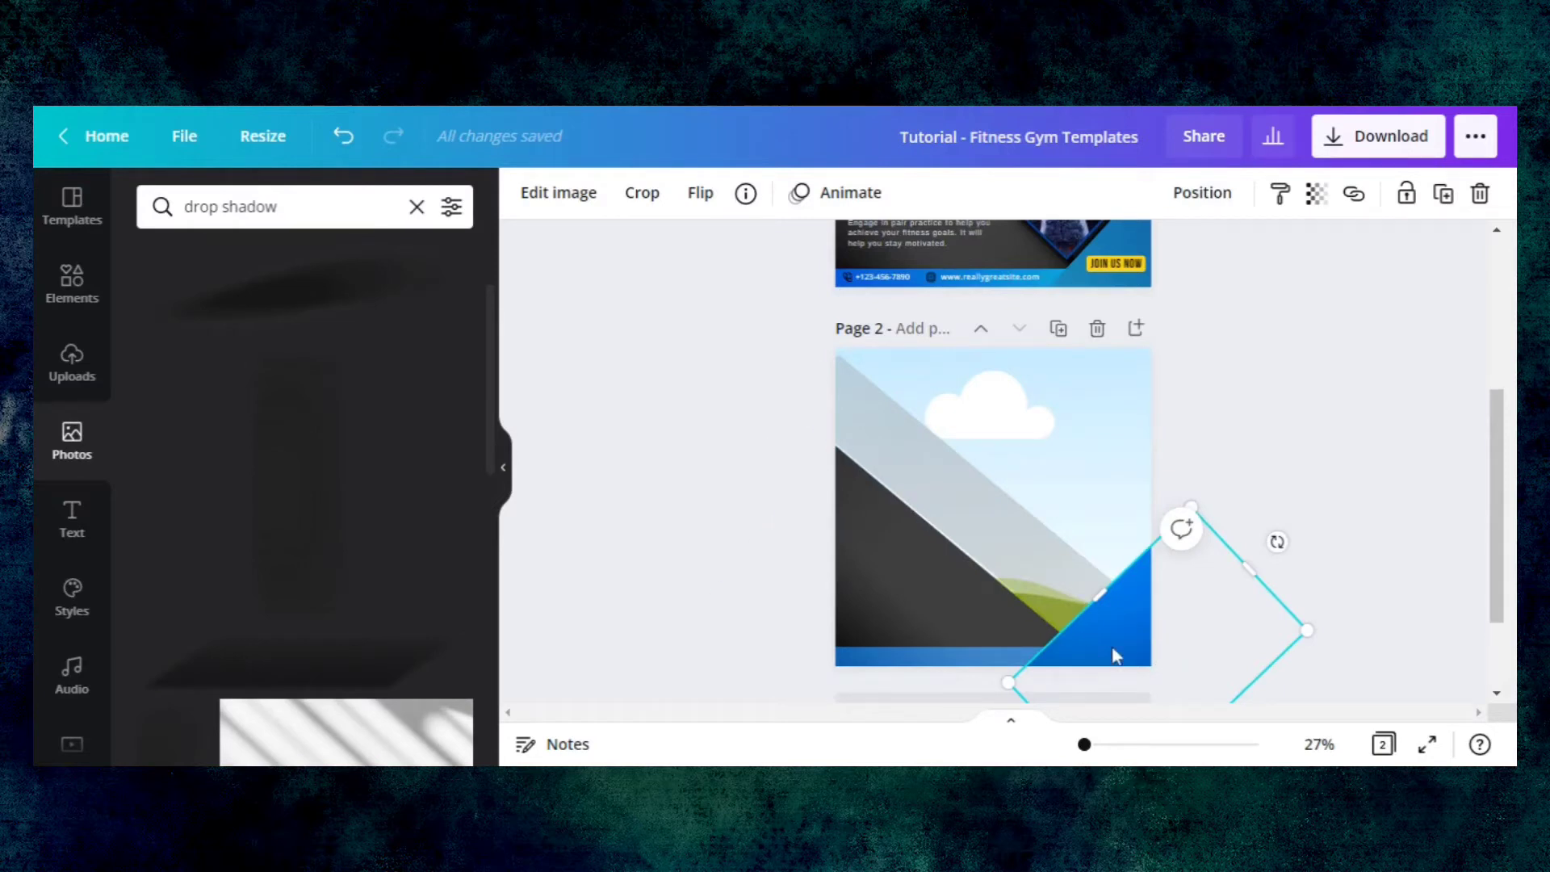
click(720, 593)
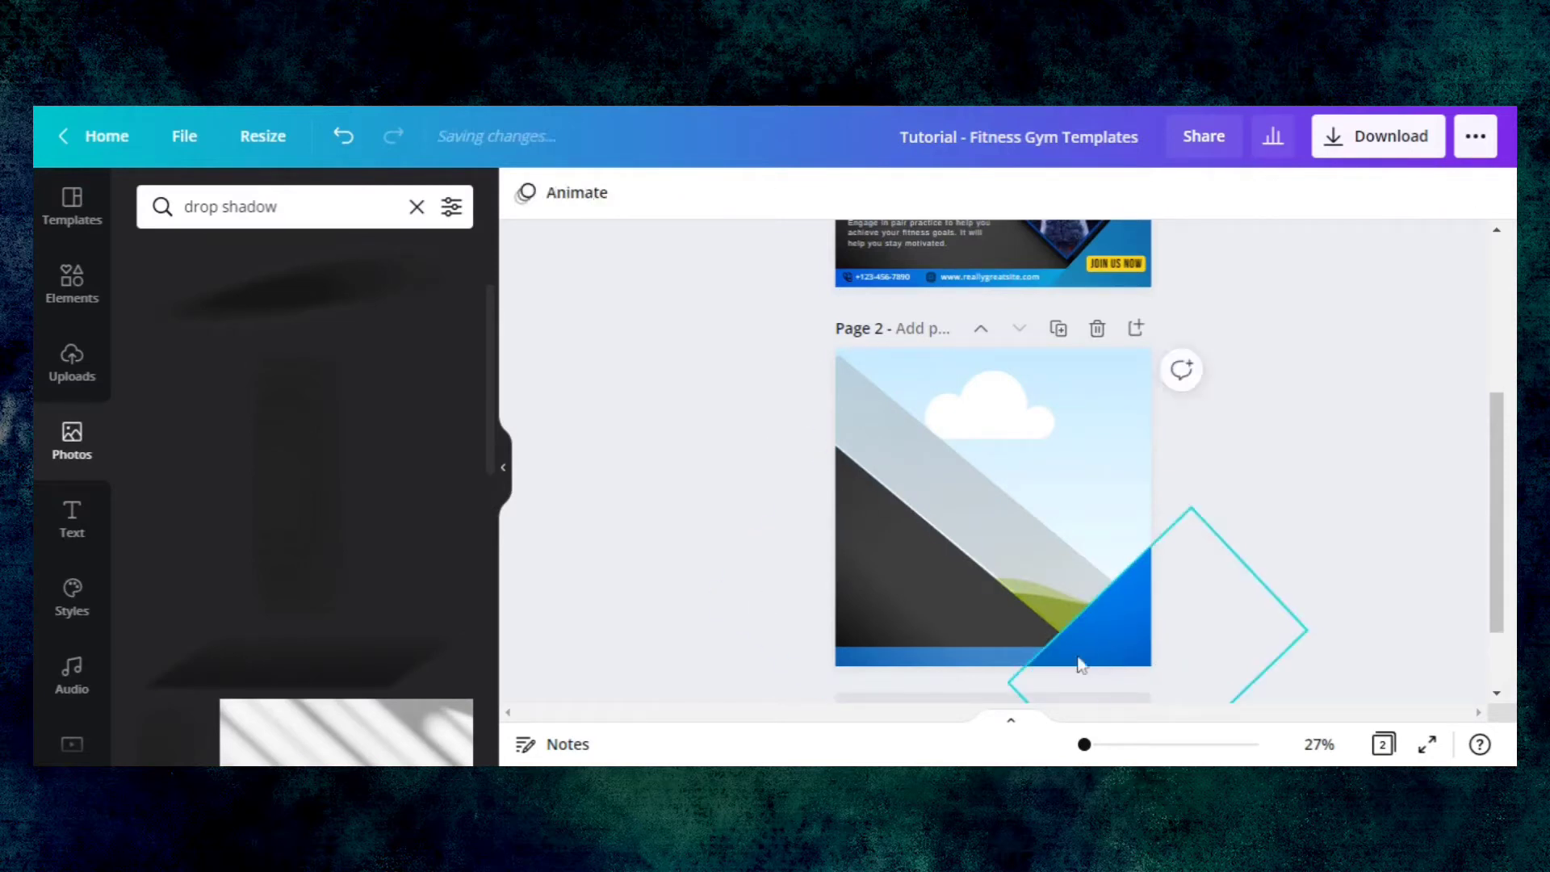
double_click(1103, 631)
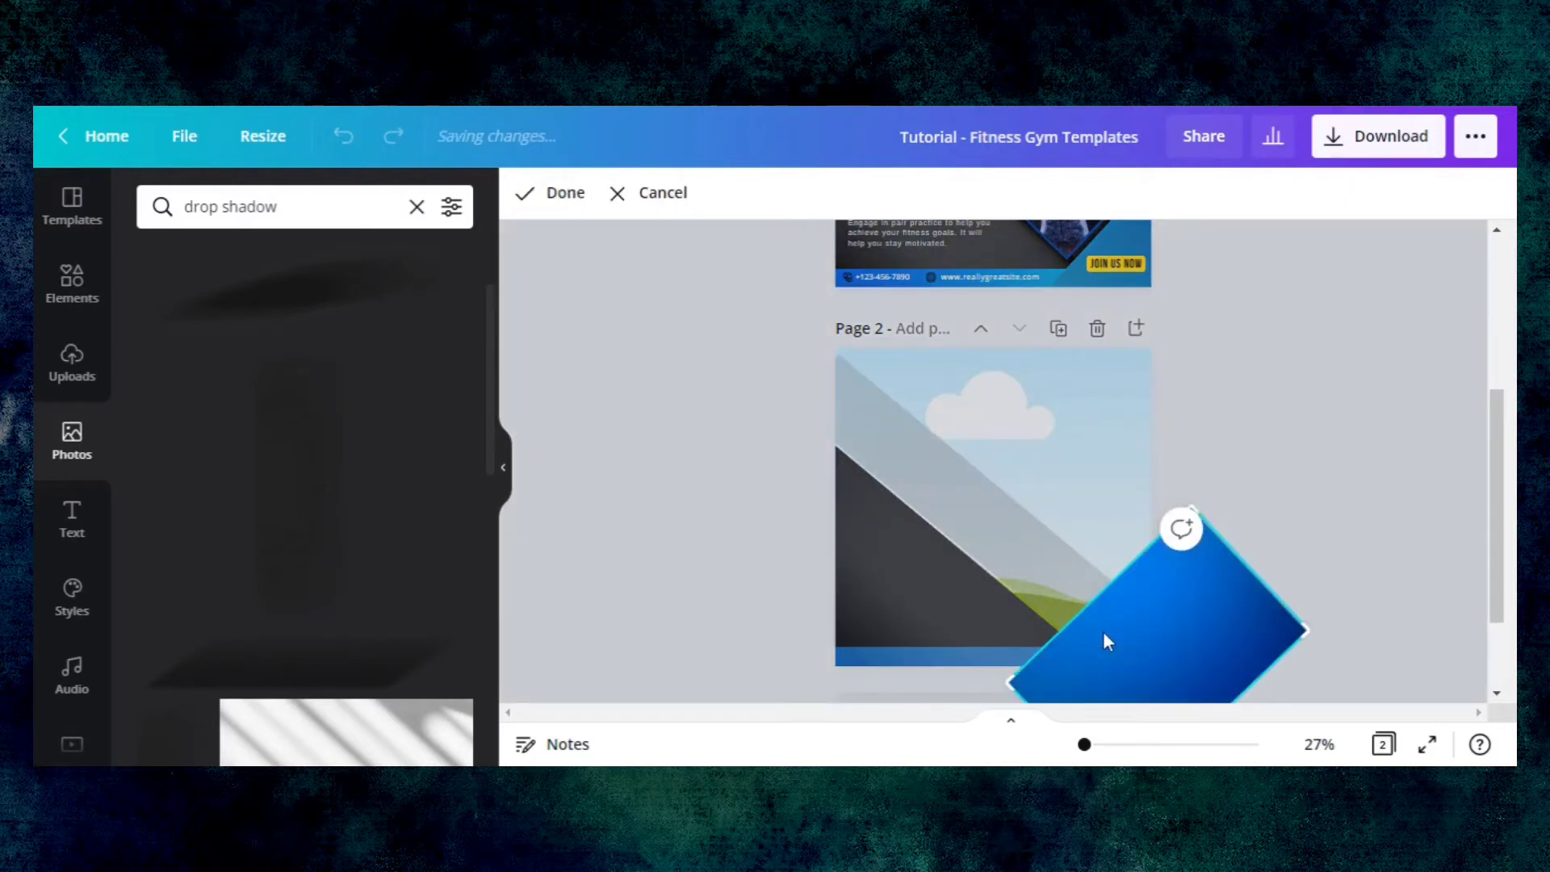
click(1300, 425)
click(1300, 425)
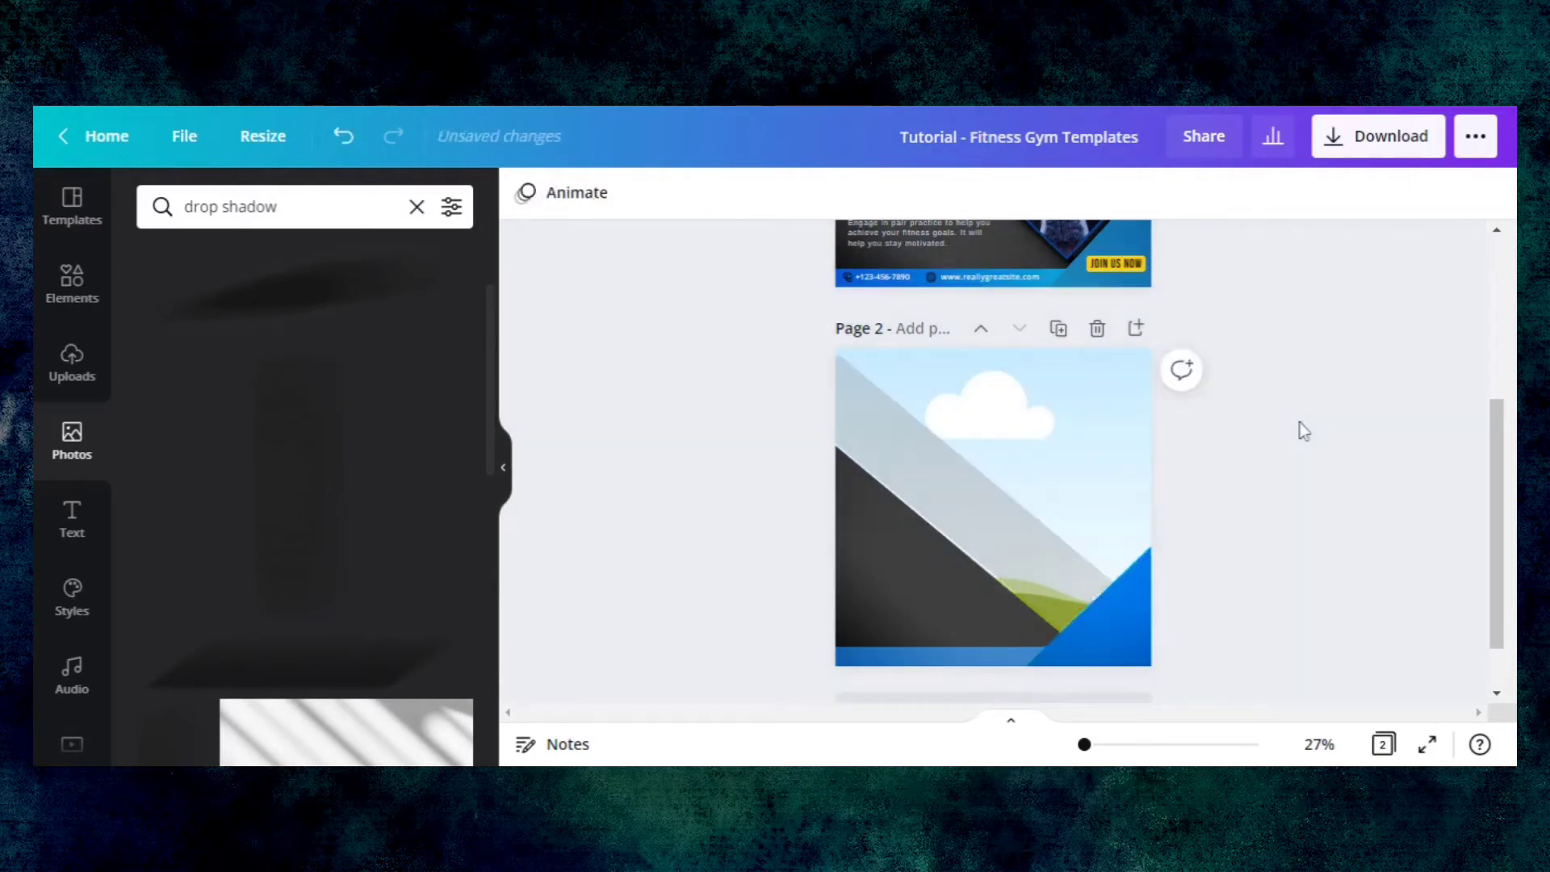
- Set the brightness of the narrow shadow band to 29
click(1042, 563)
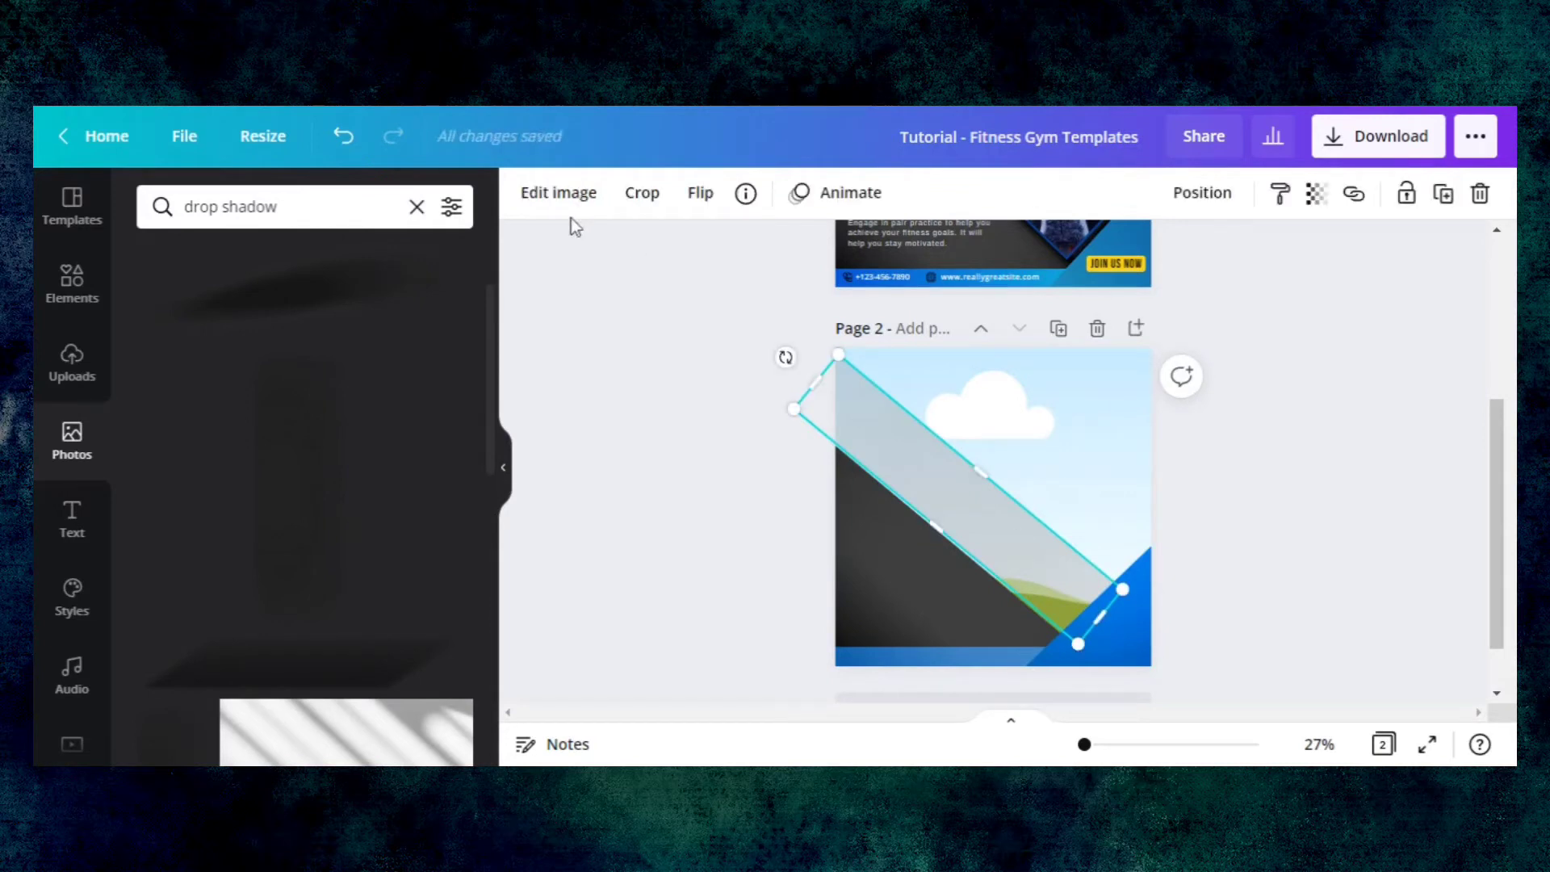
click(546, 198)
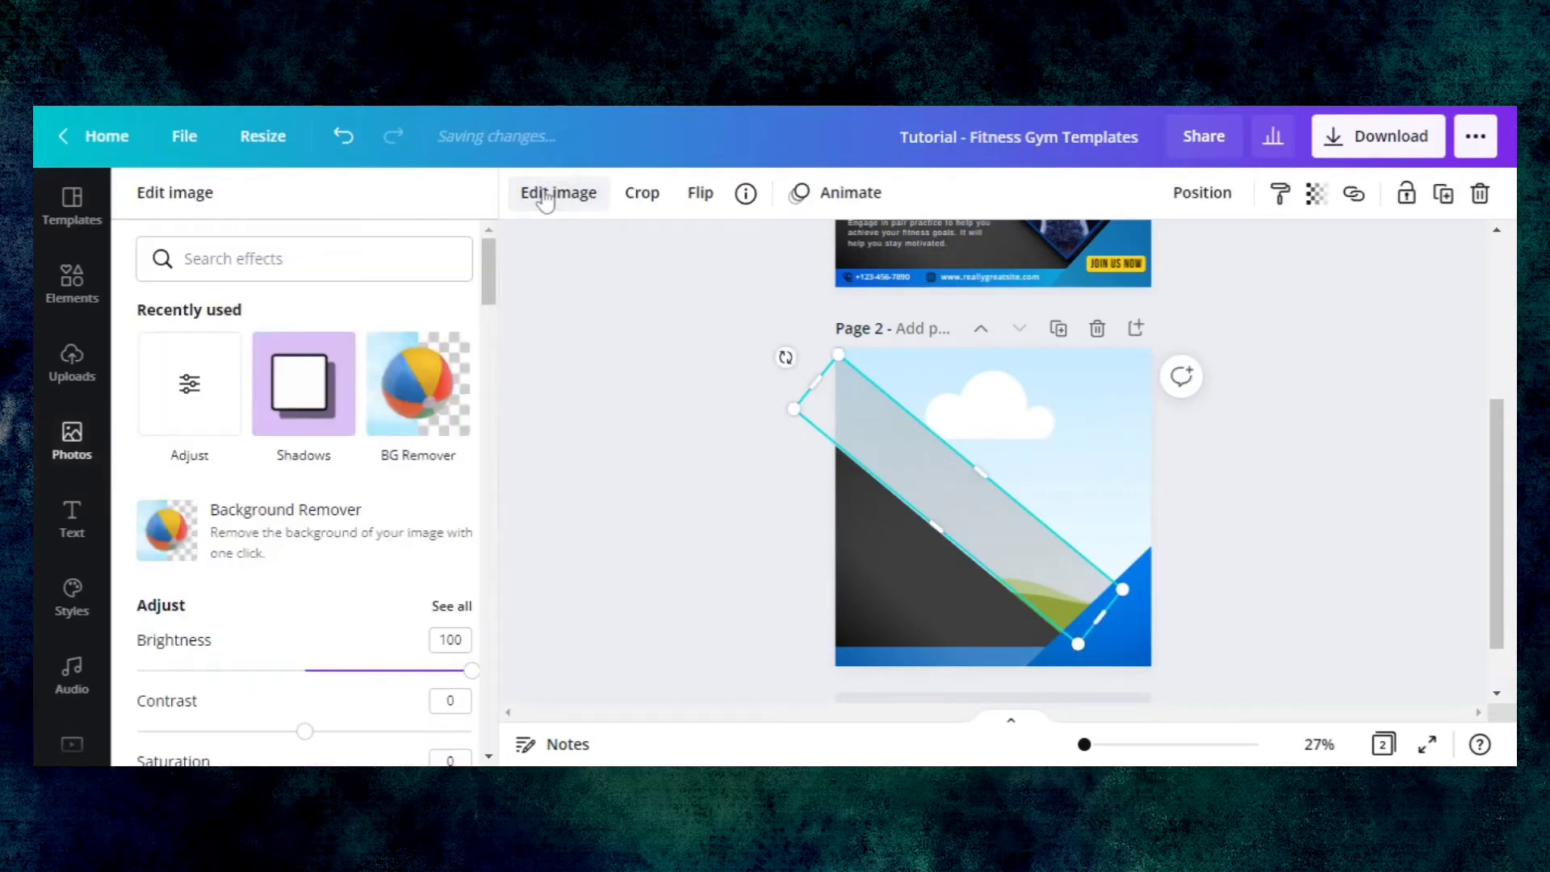
drag(470, 671, 353, 674)
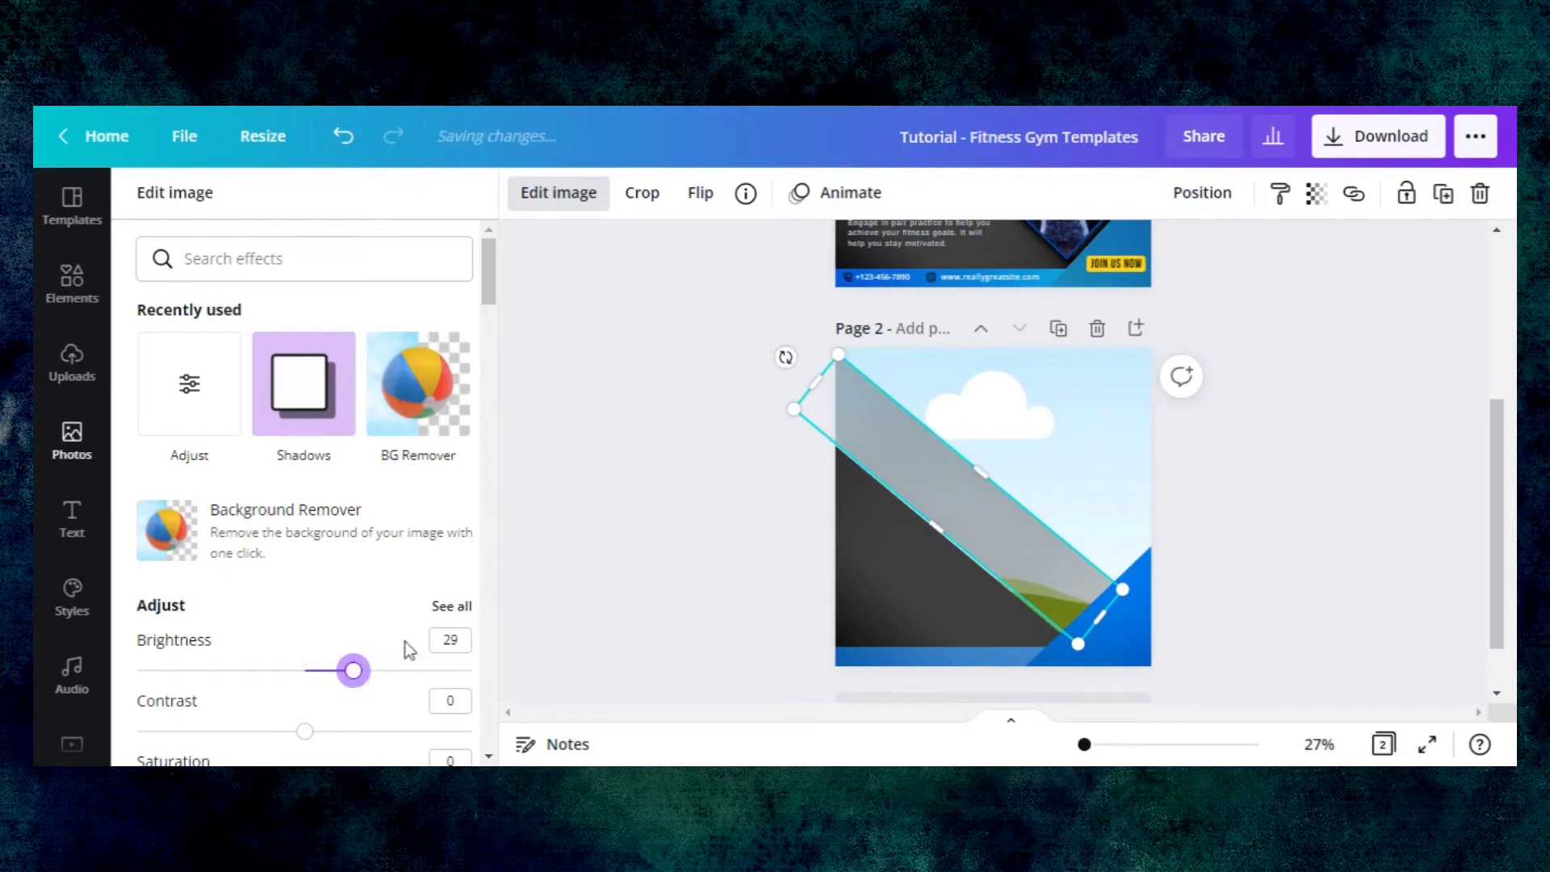
key(Escape)
key(Escape)
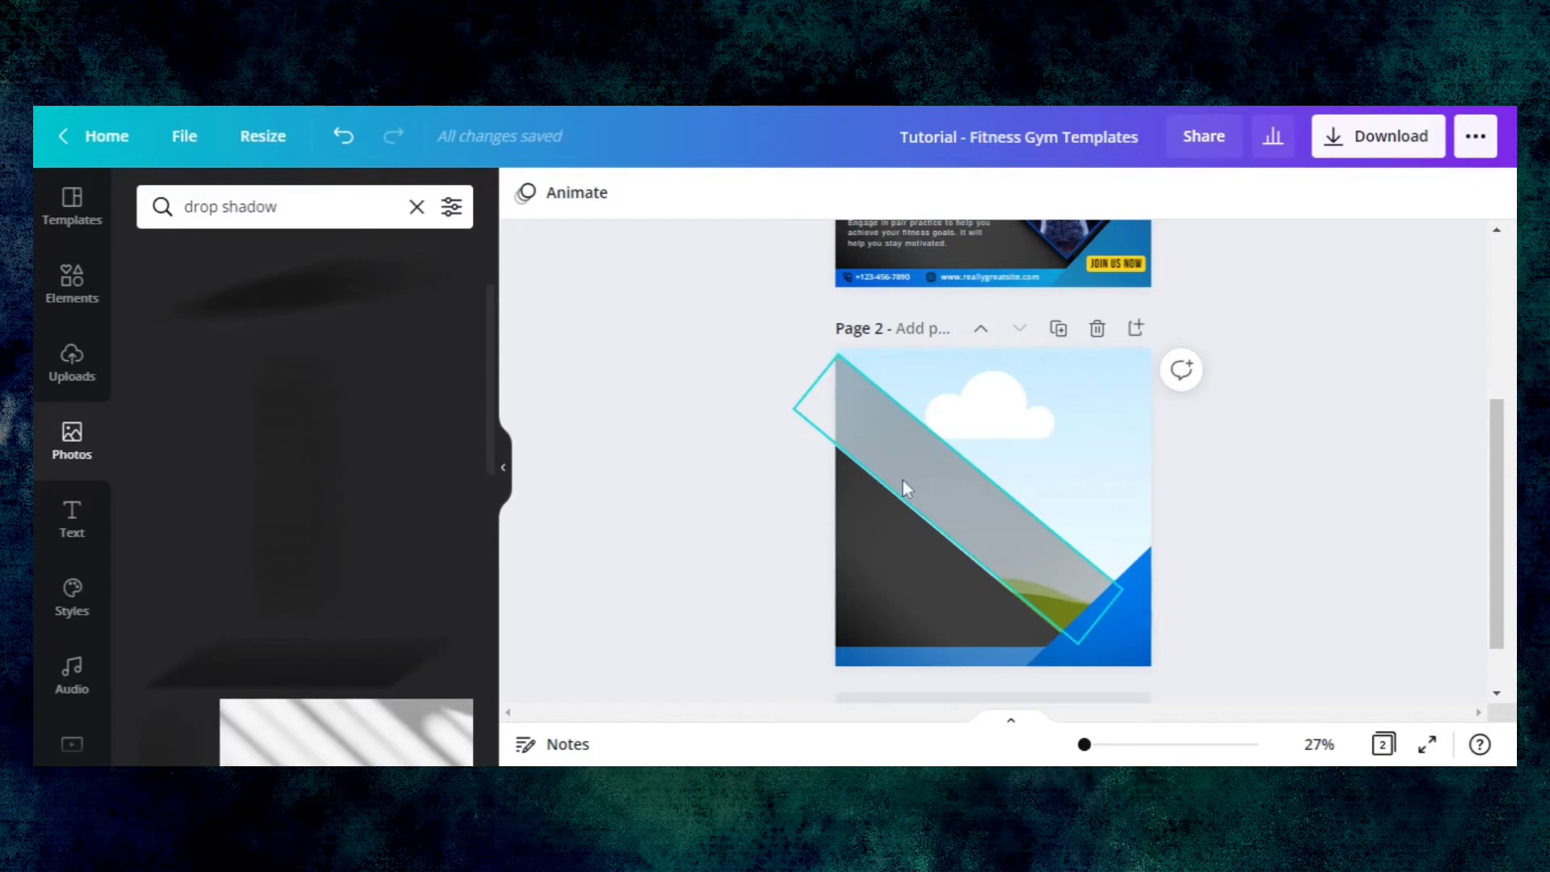
- Lower the transparency value of the narrow shadow band to about half and compare the result with page 1
click(942, 460)
click(1316, 193)
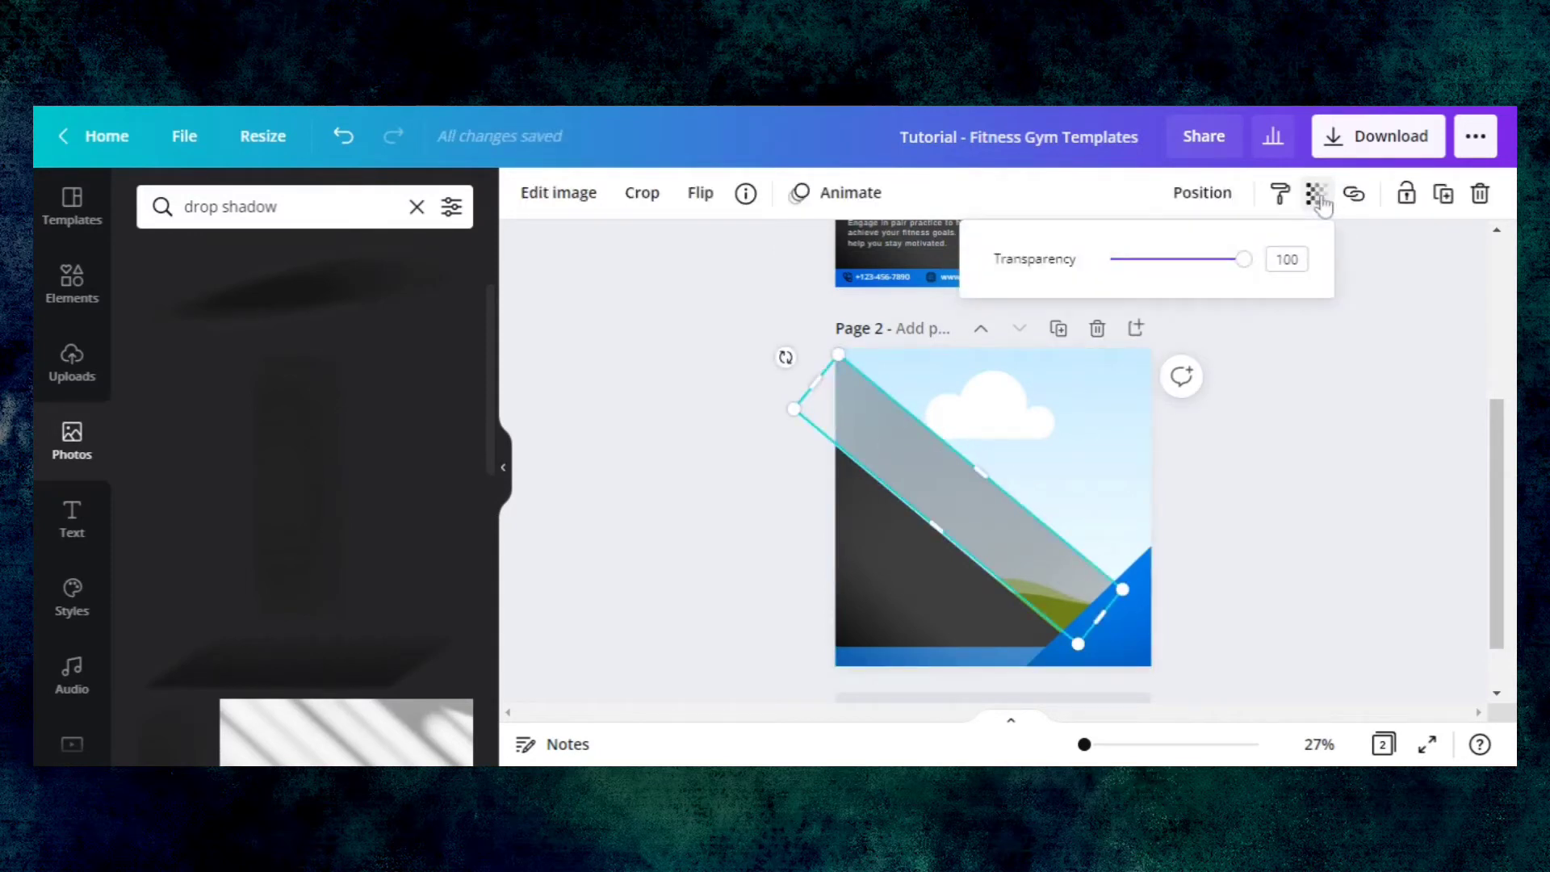
drag(1246, 259, 1178, 265)
click(1298, 473)
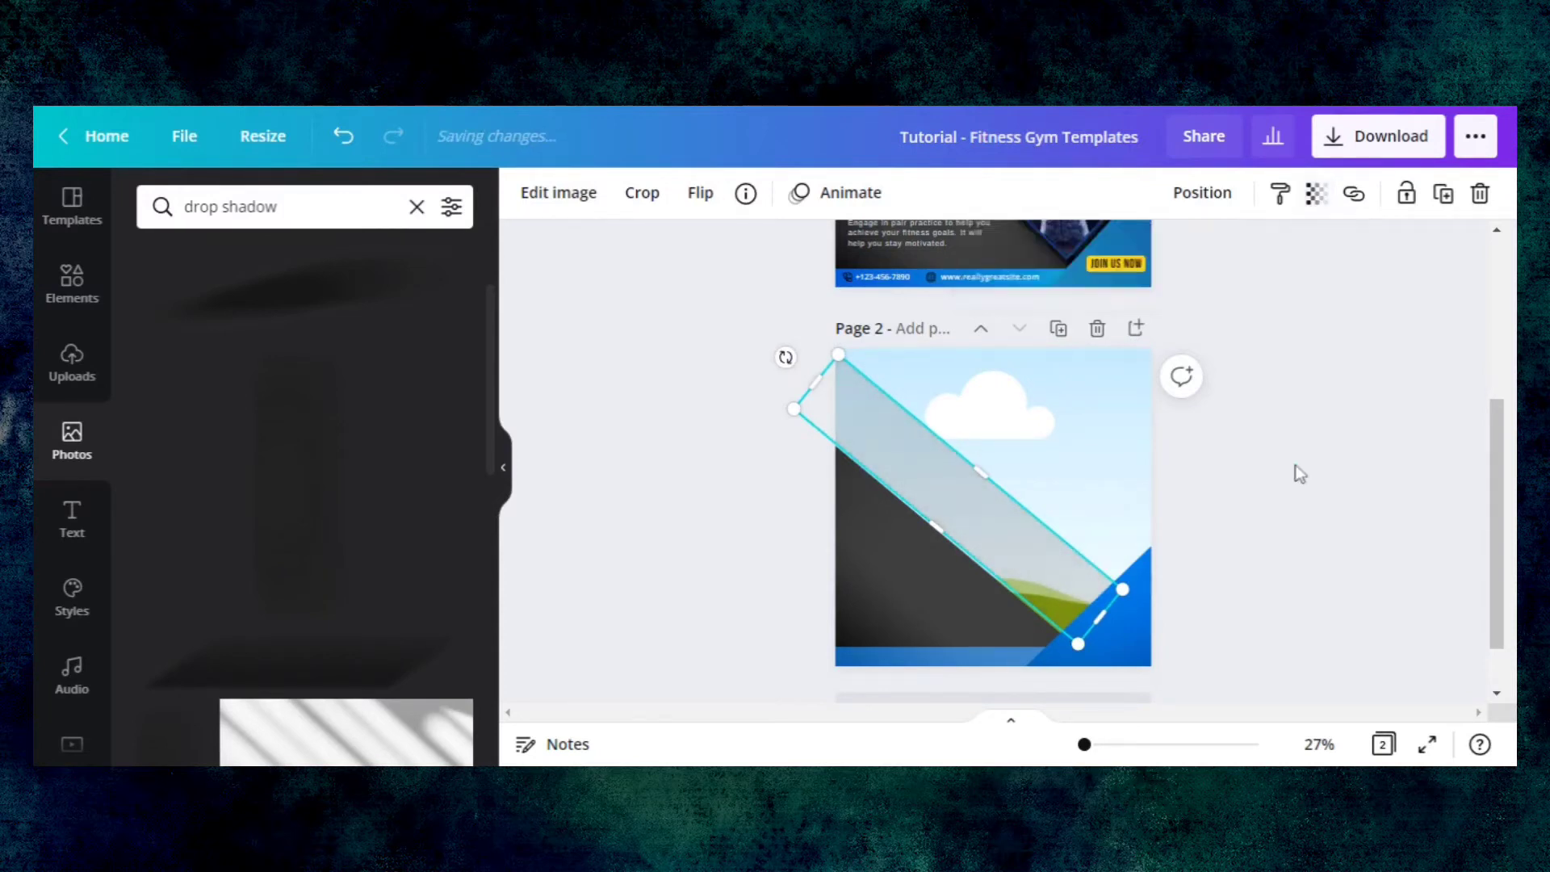
click(1297, 473)
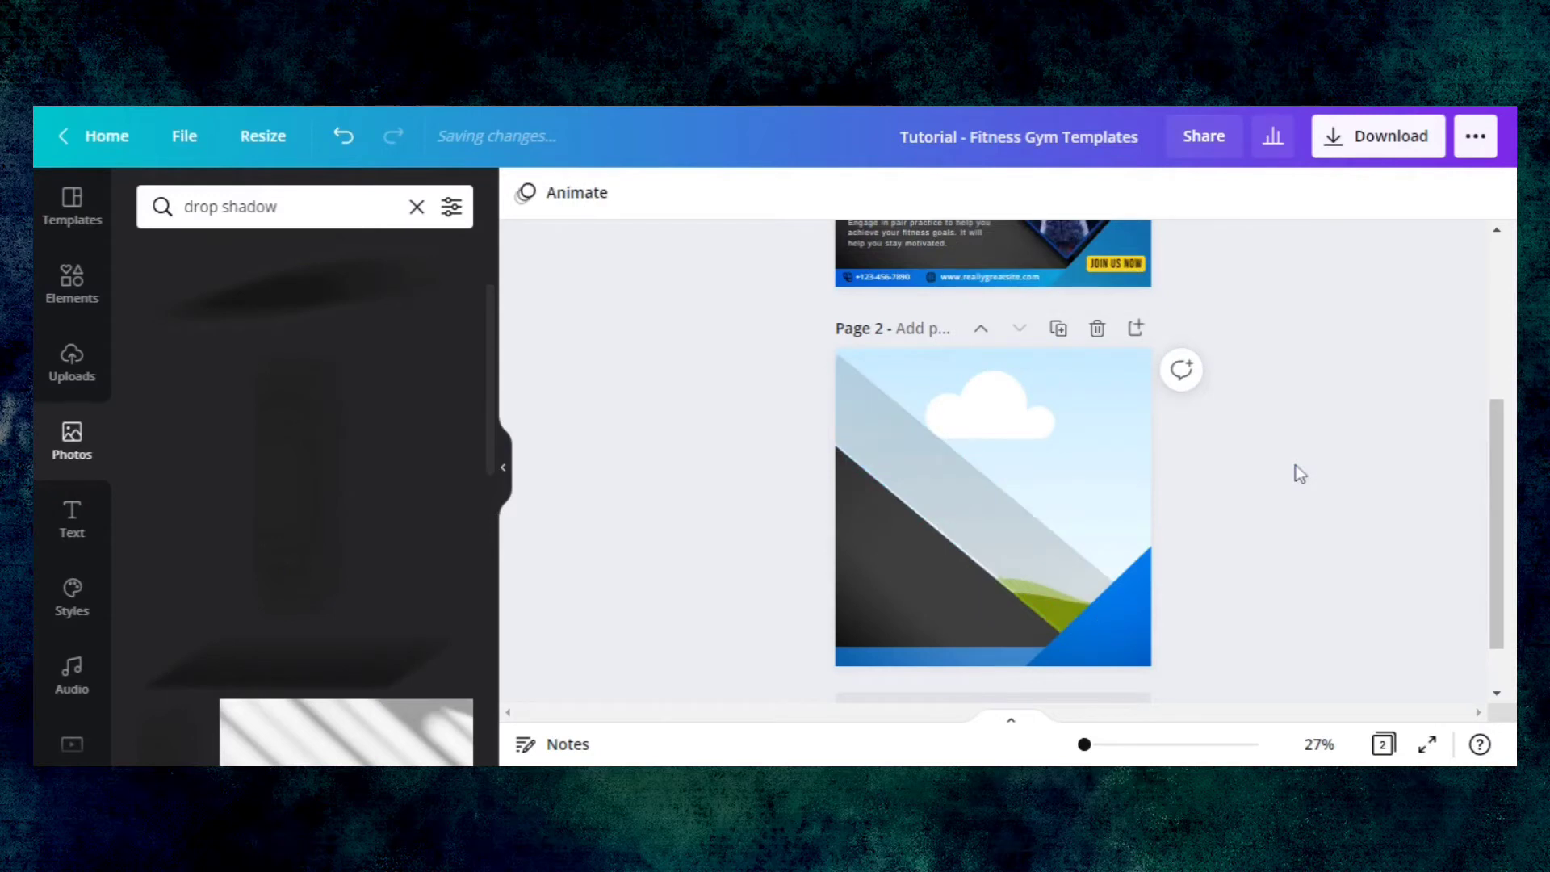
drag(1500, 571, 1502, 408)
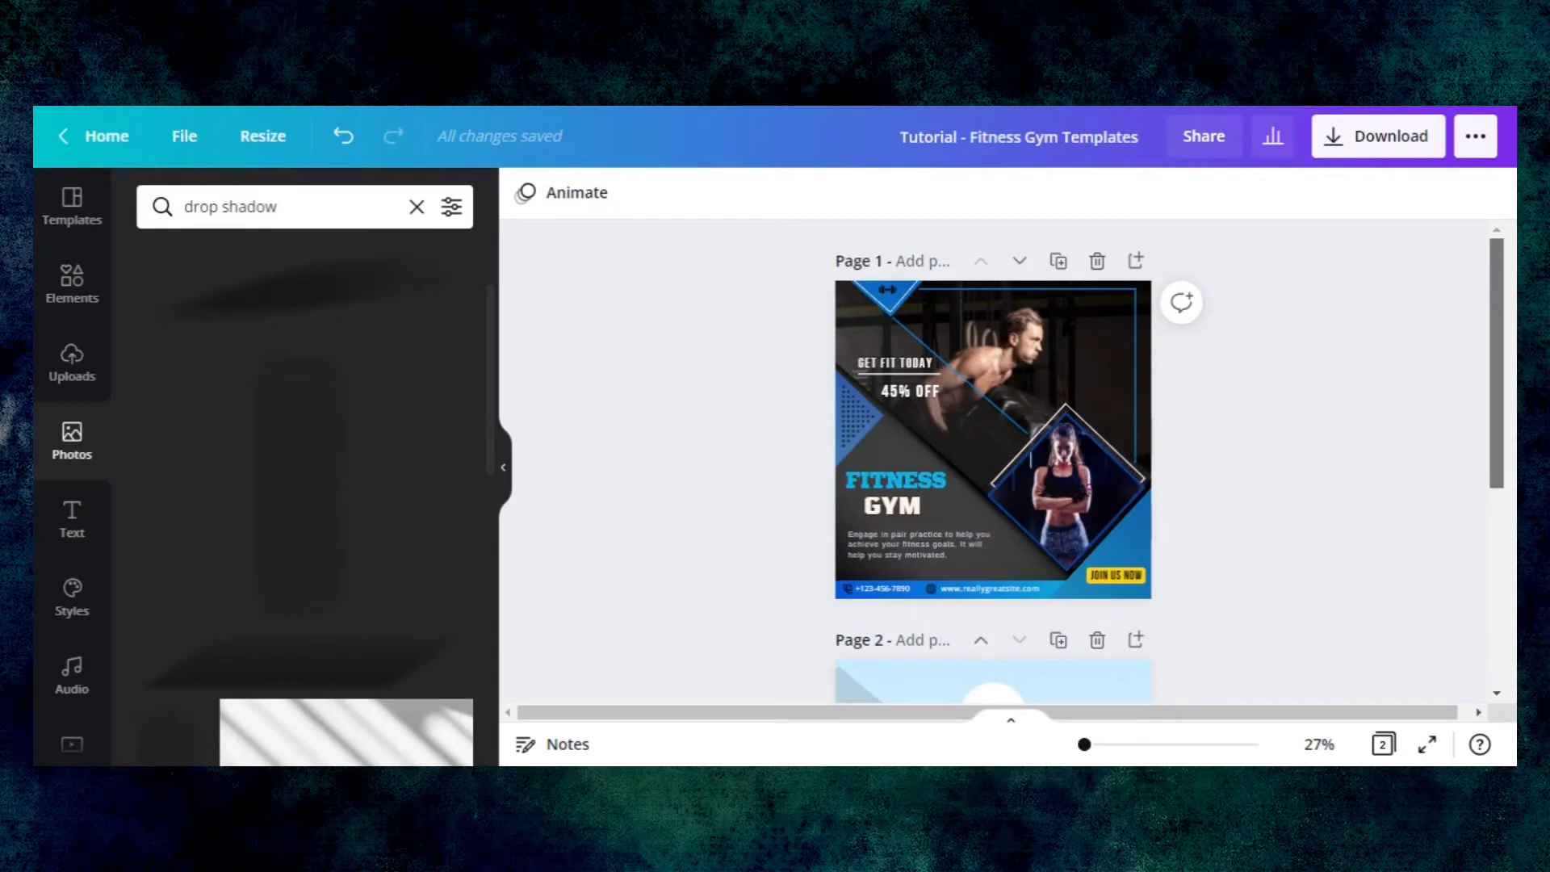
scroll(1364, 321, down, 3)
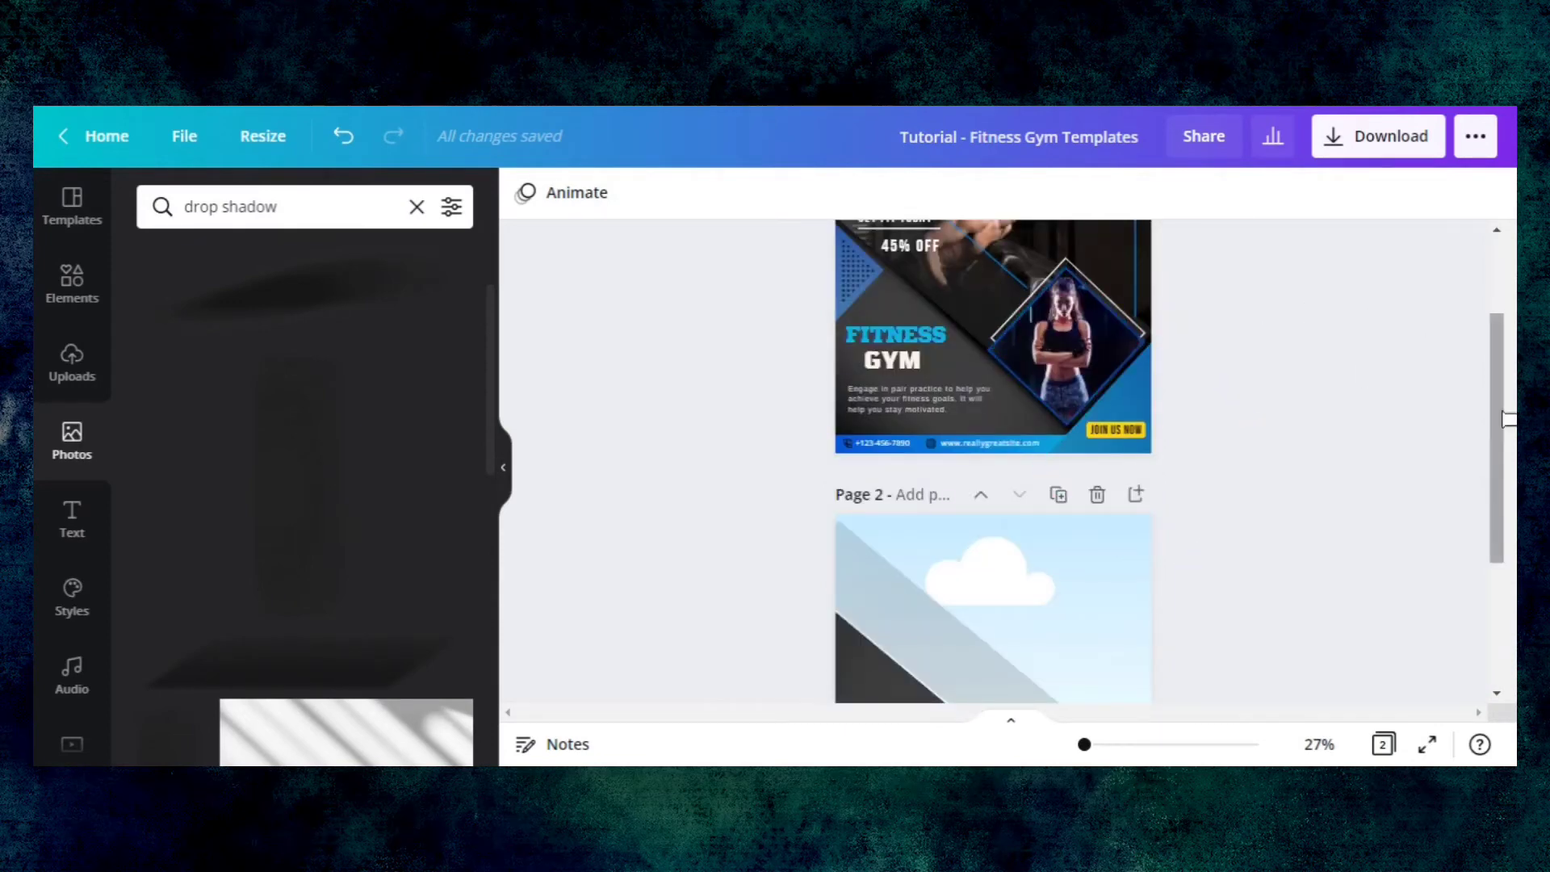
- Browse the Frames collection in Elements and add the square frame with the blue border to page 2
click(73, 299)
drag(496, 351, 478, 688)
scroll(484, 682, down, 1)
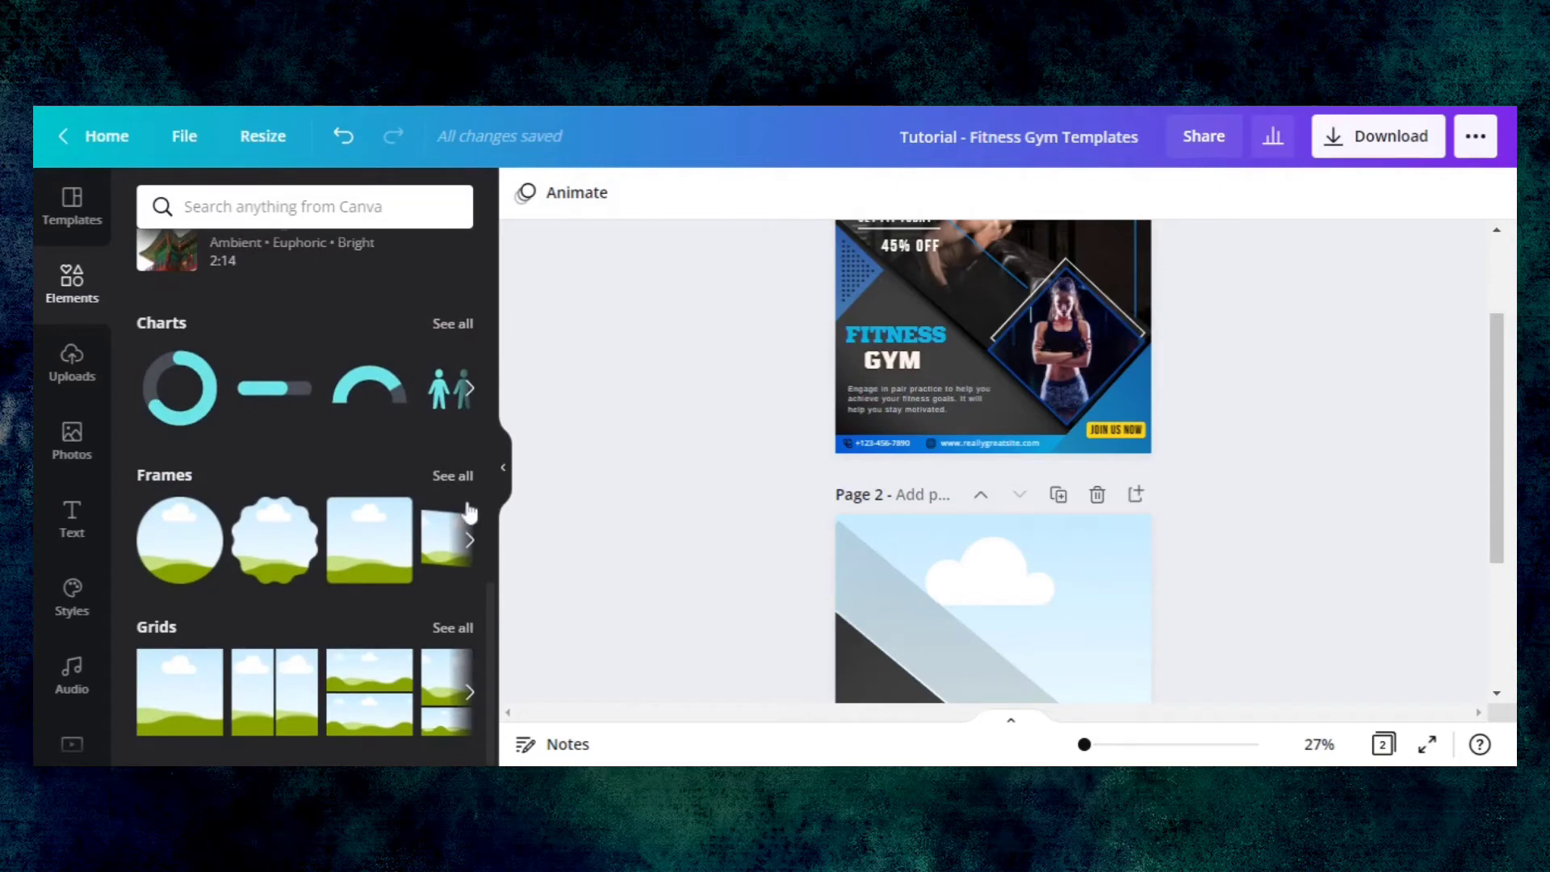
click(445, 477)
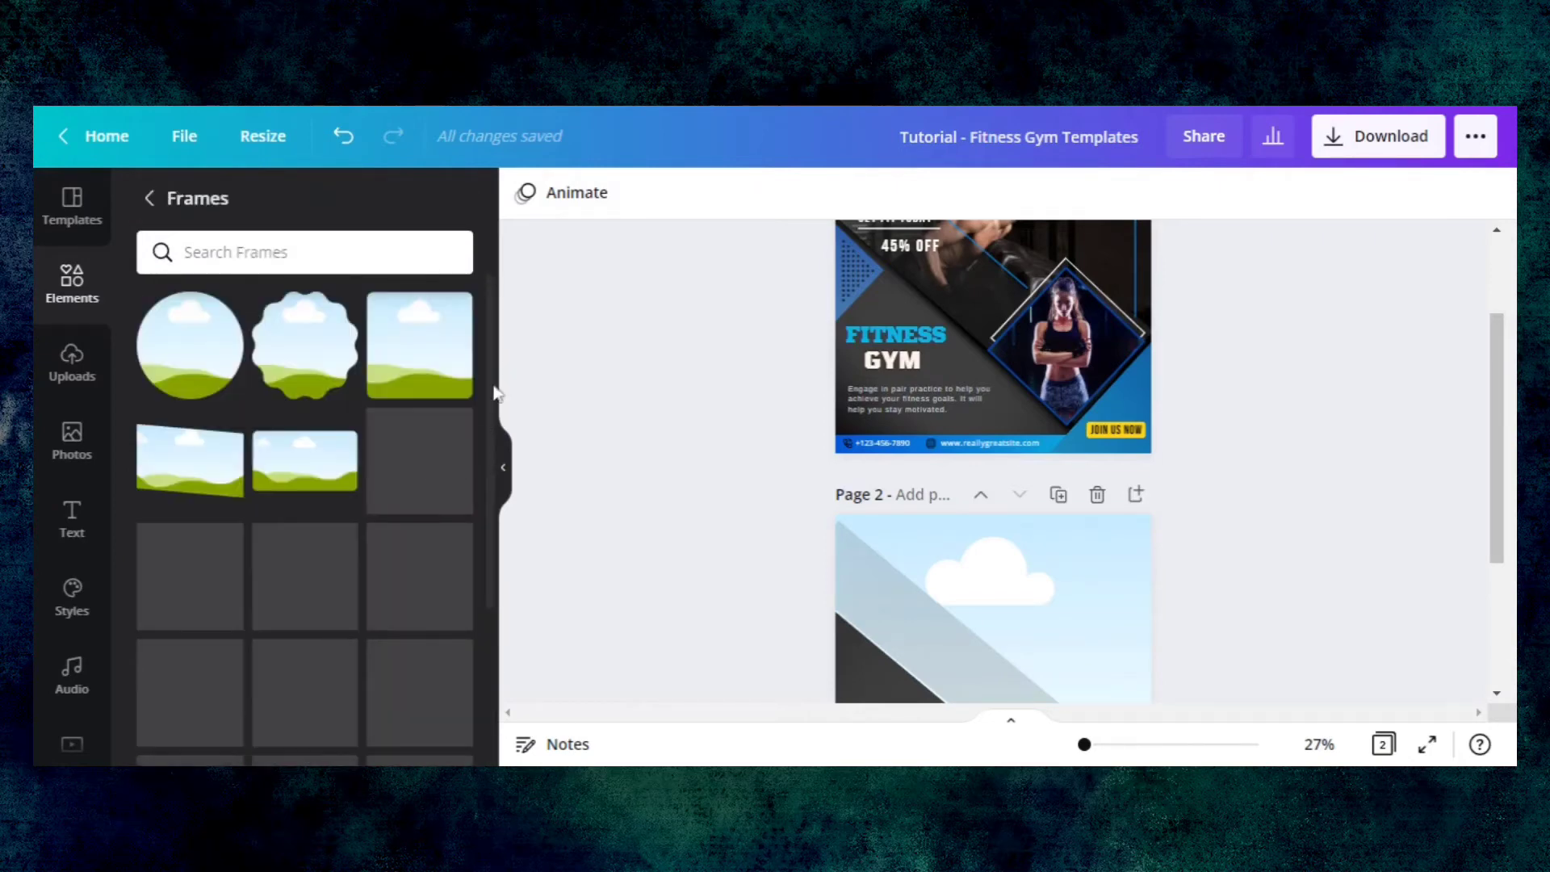
scroll(501, 460, down, 2)
scroll(501, 611, down, 5)
scroll(501, 658, down, 5)
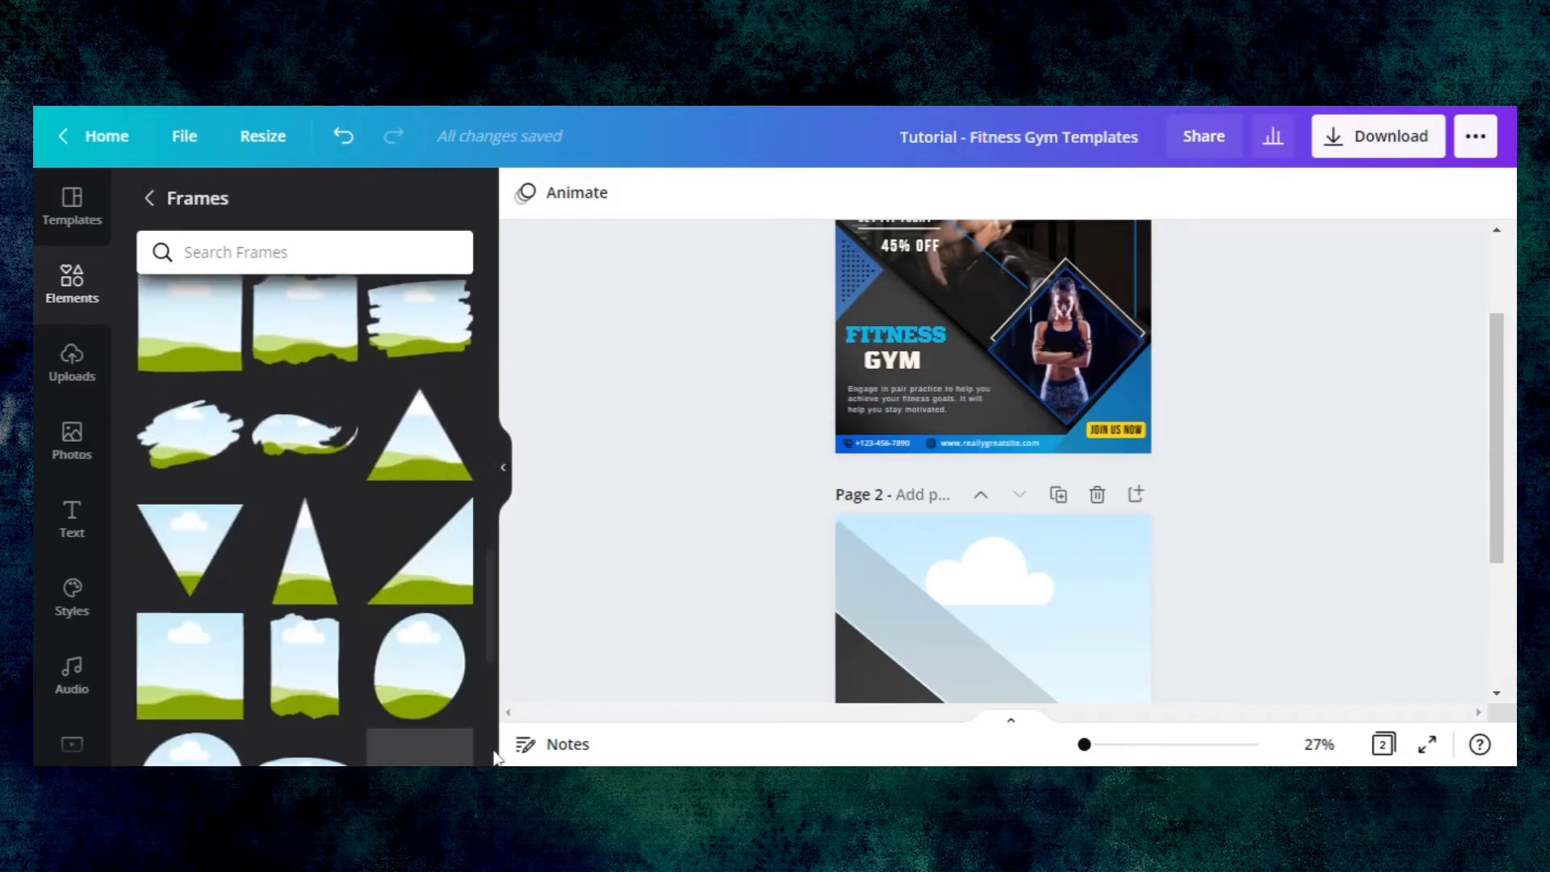
scroll(495, 757, down, 3)
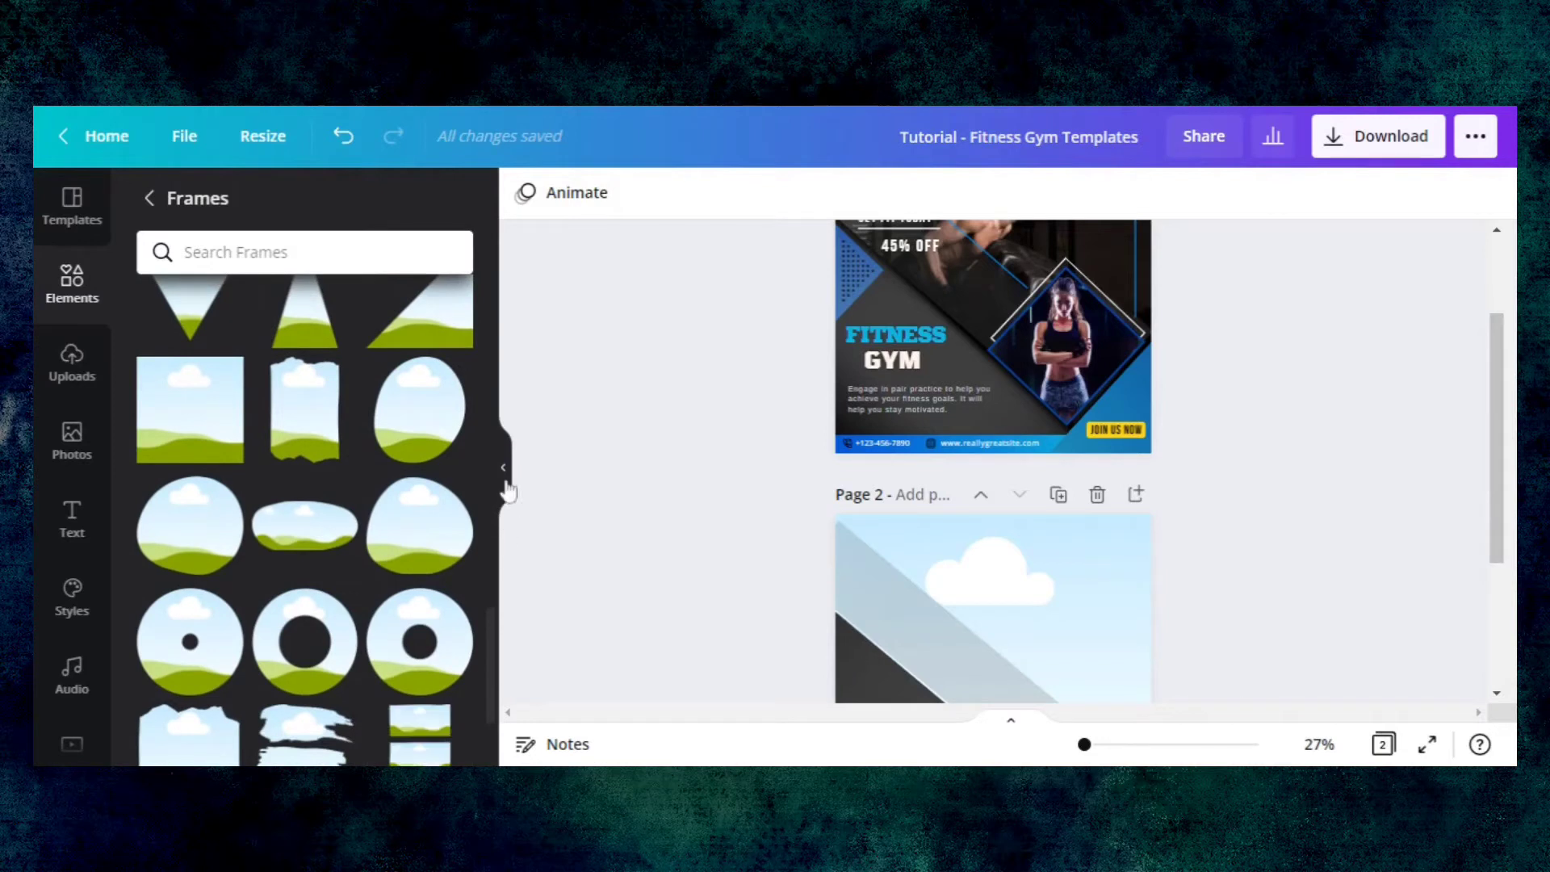
drag(491, 642, 495, 742)
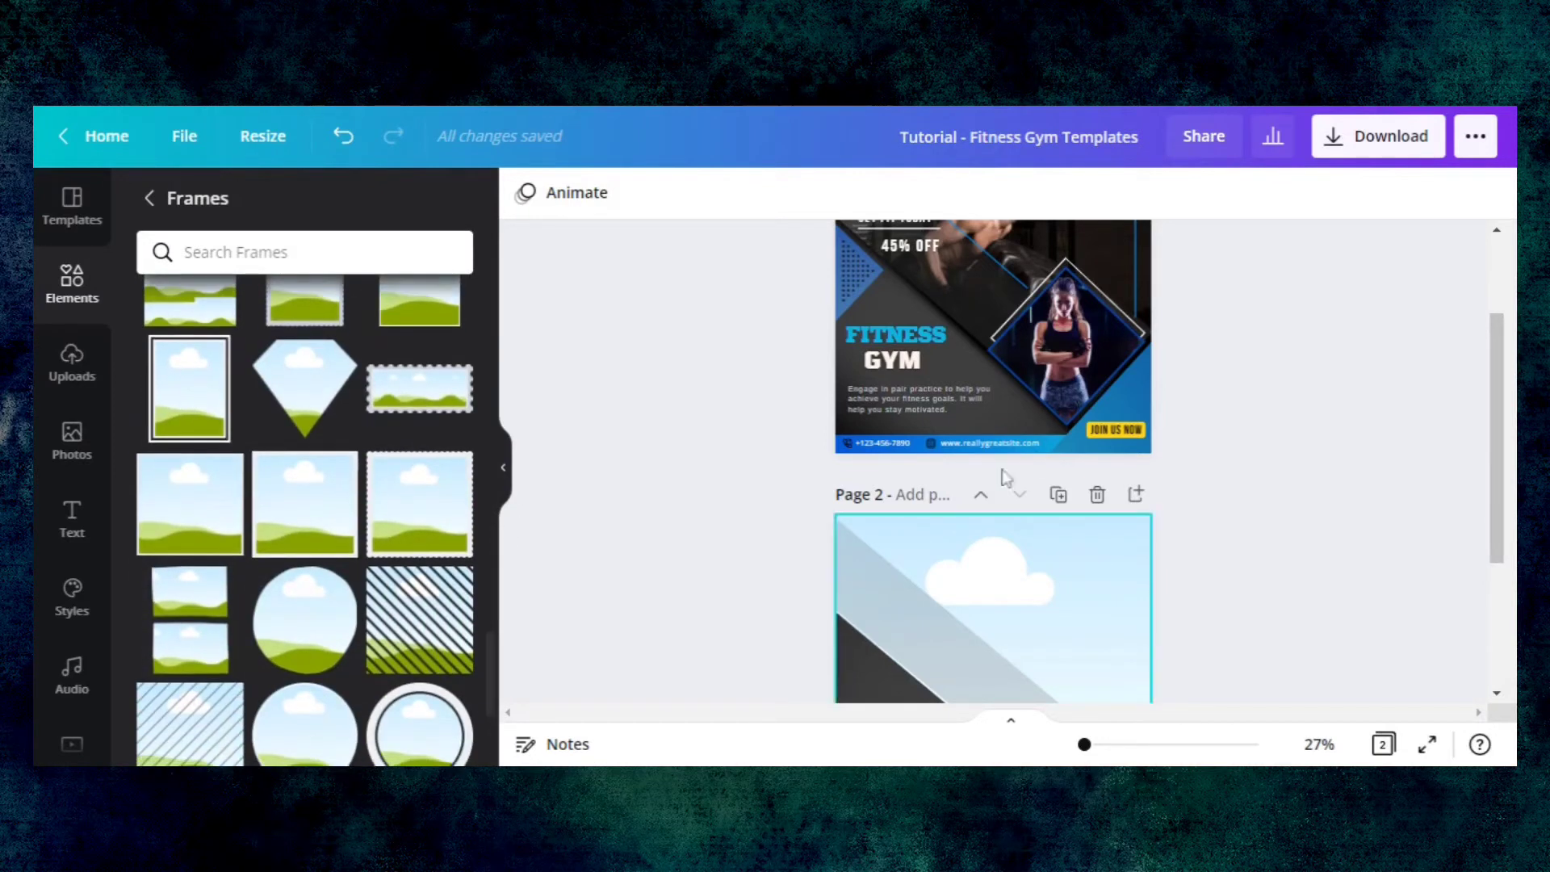
scroll(1506, 434, down, 3)
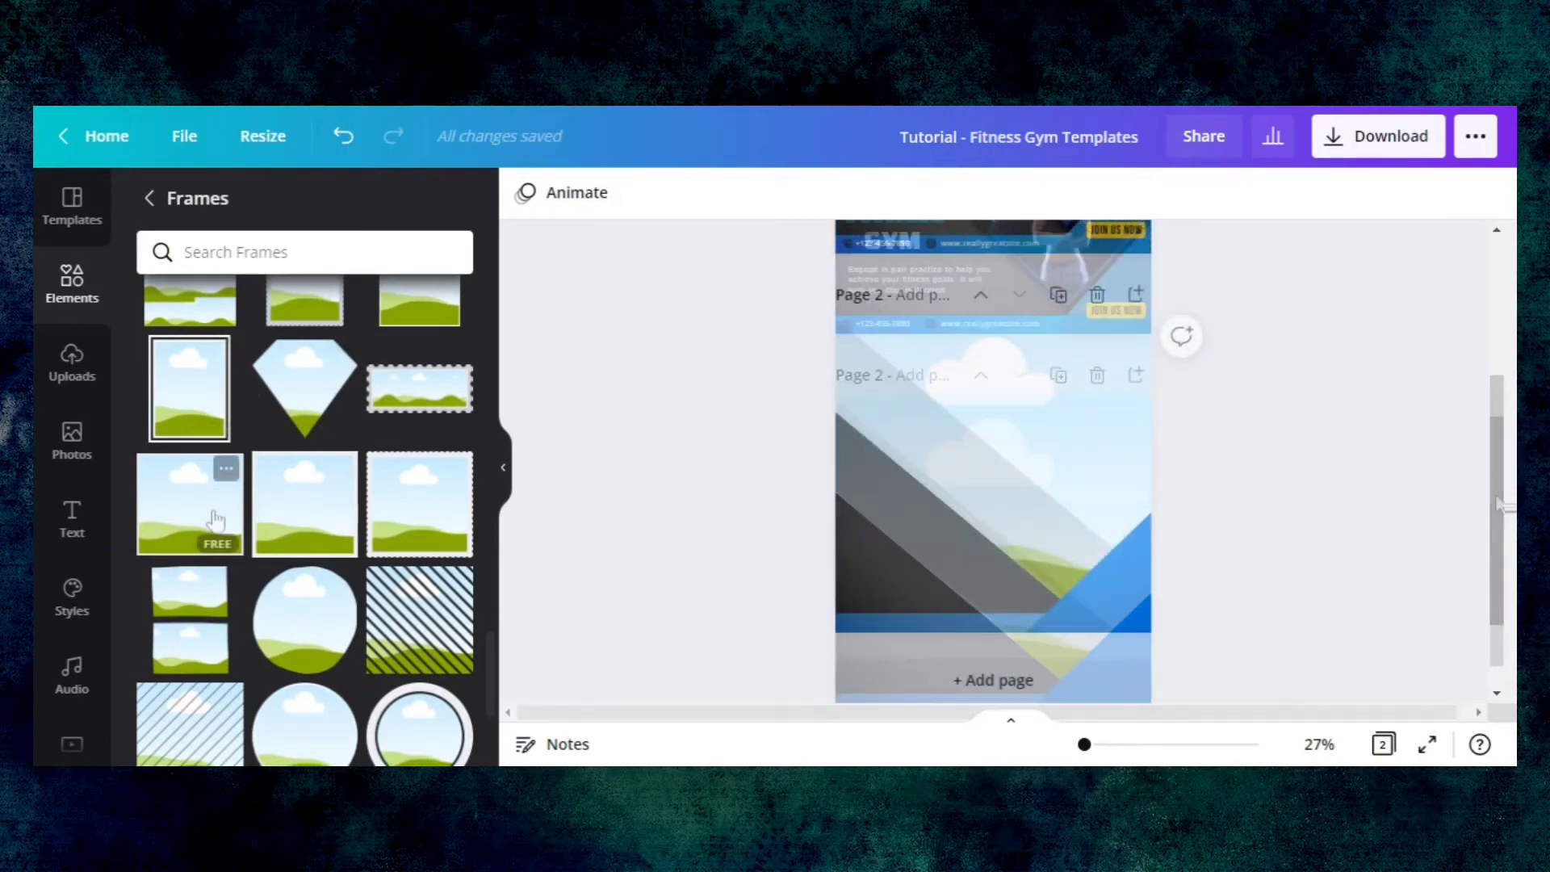
click(216, 521)
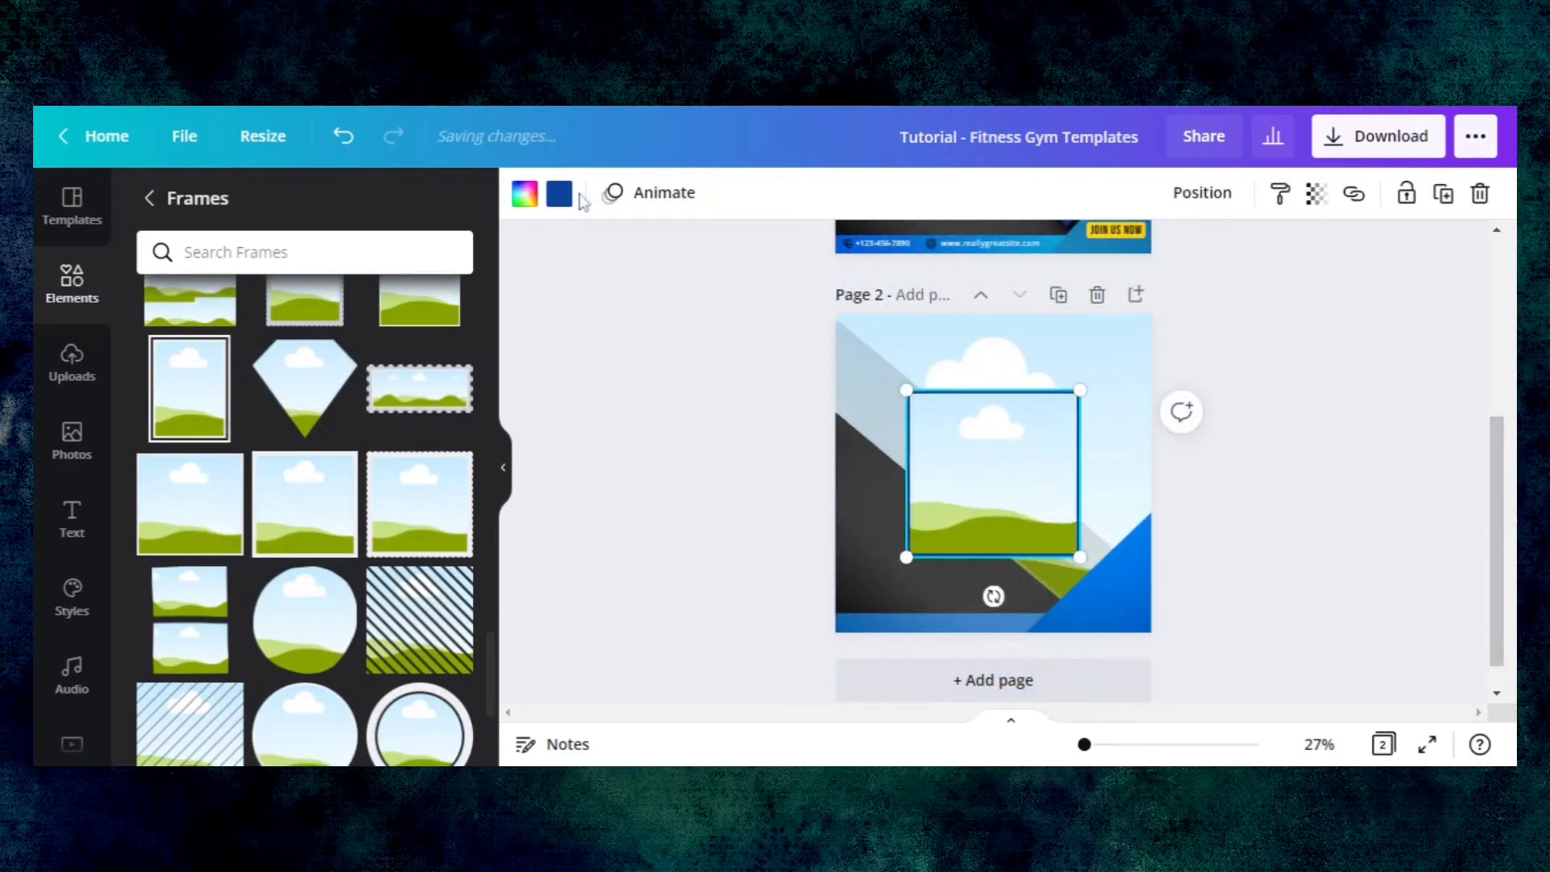
click(560, 194)
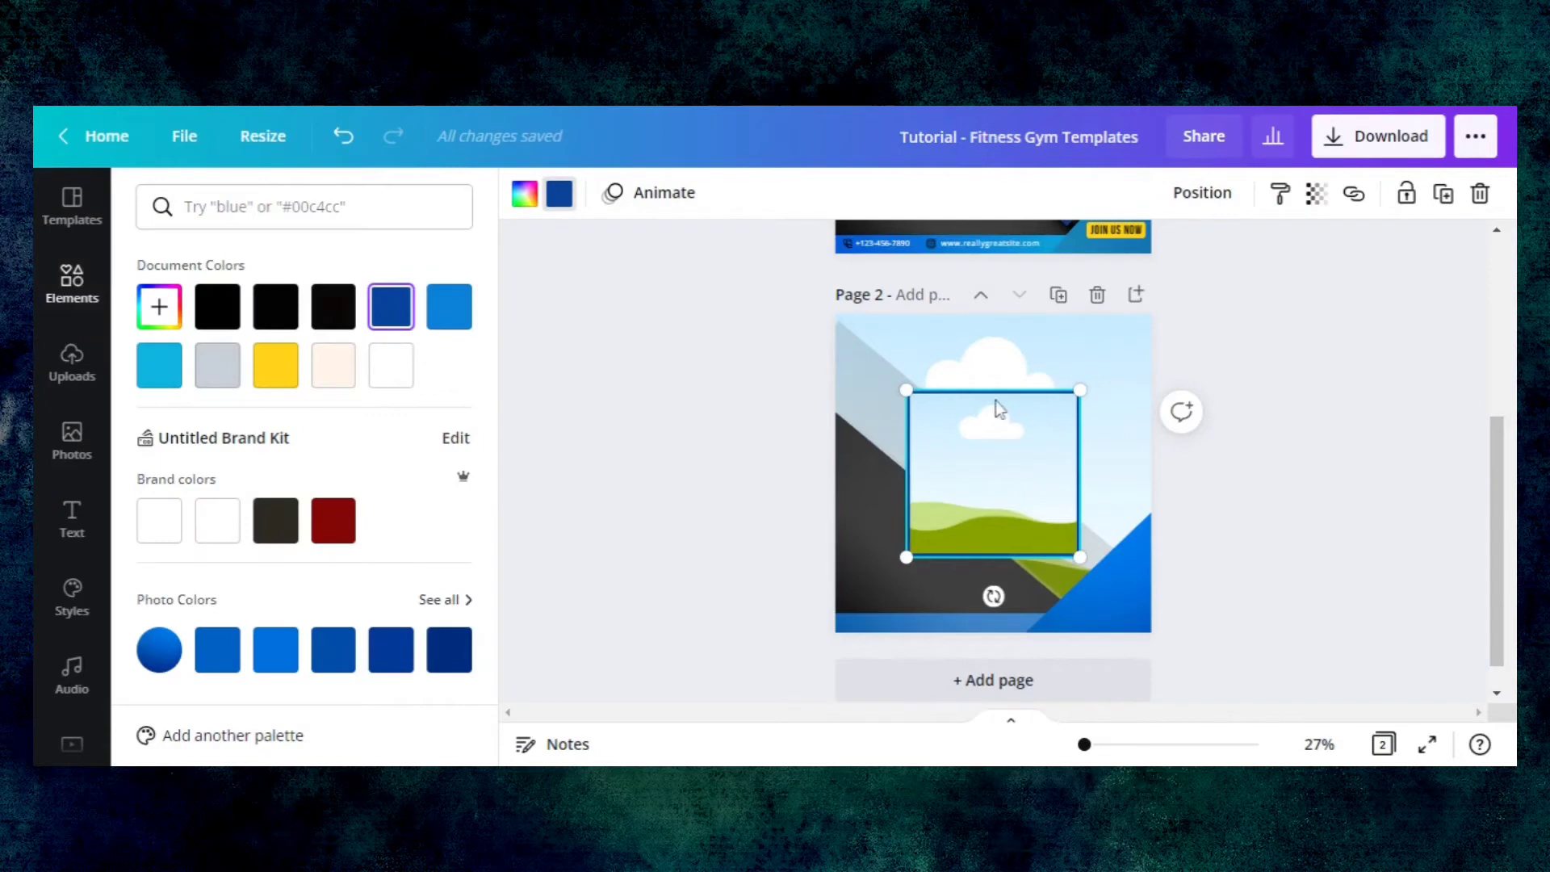
click(951, 452)
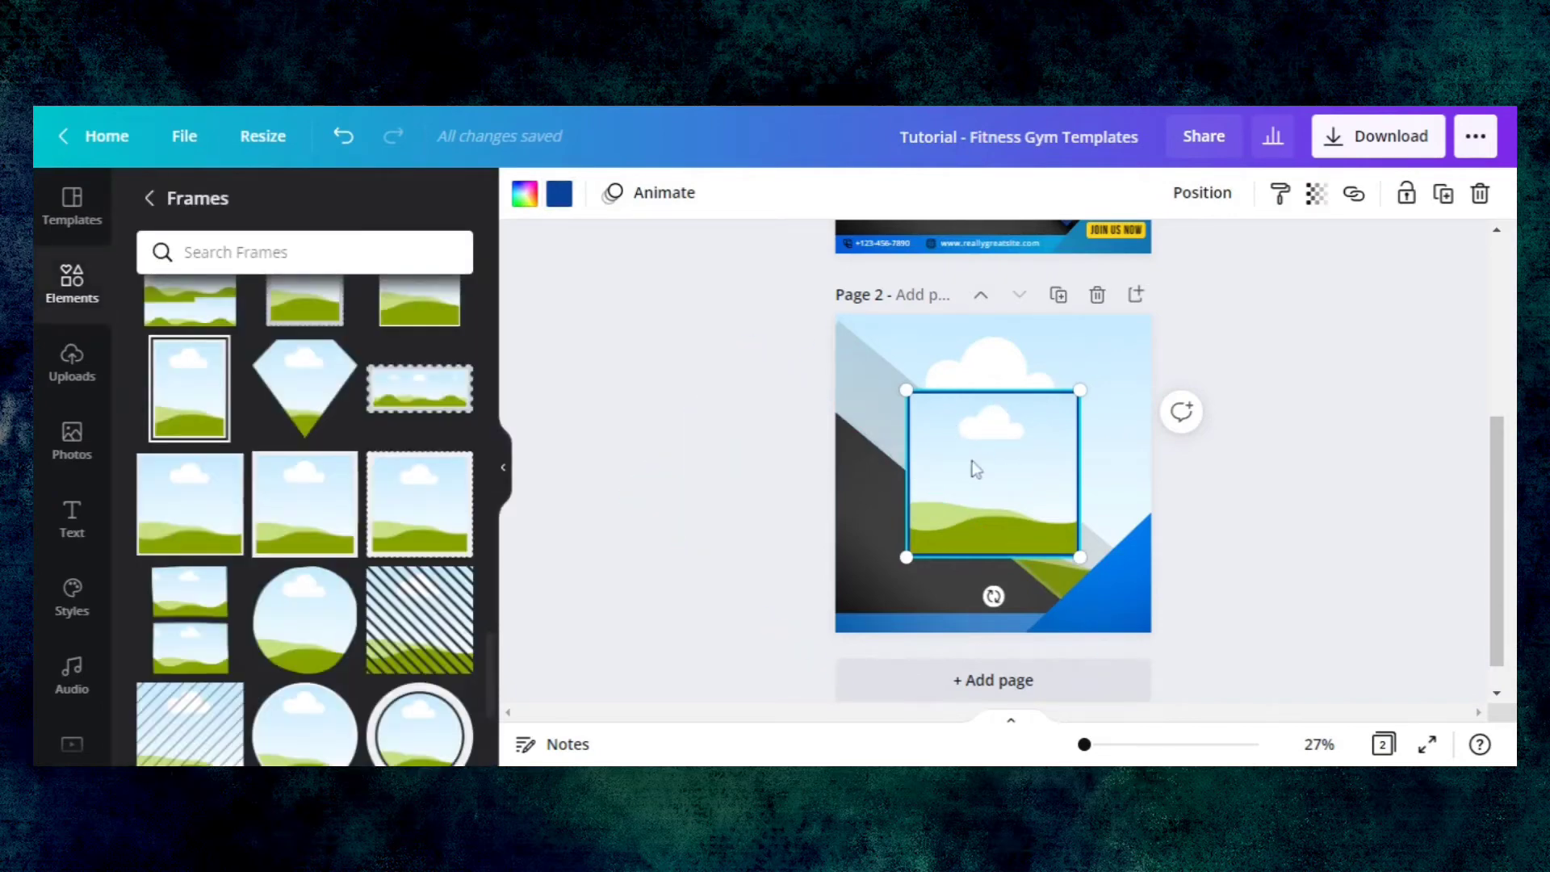
- Shrink the square frame, rotate it into a diamond, and fit it between the dark diagonal panel and the blue corner gradient
click(1310, 506)
click(1021, 484)
drag(894, 390, 949, 431)
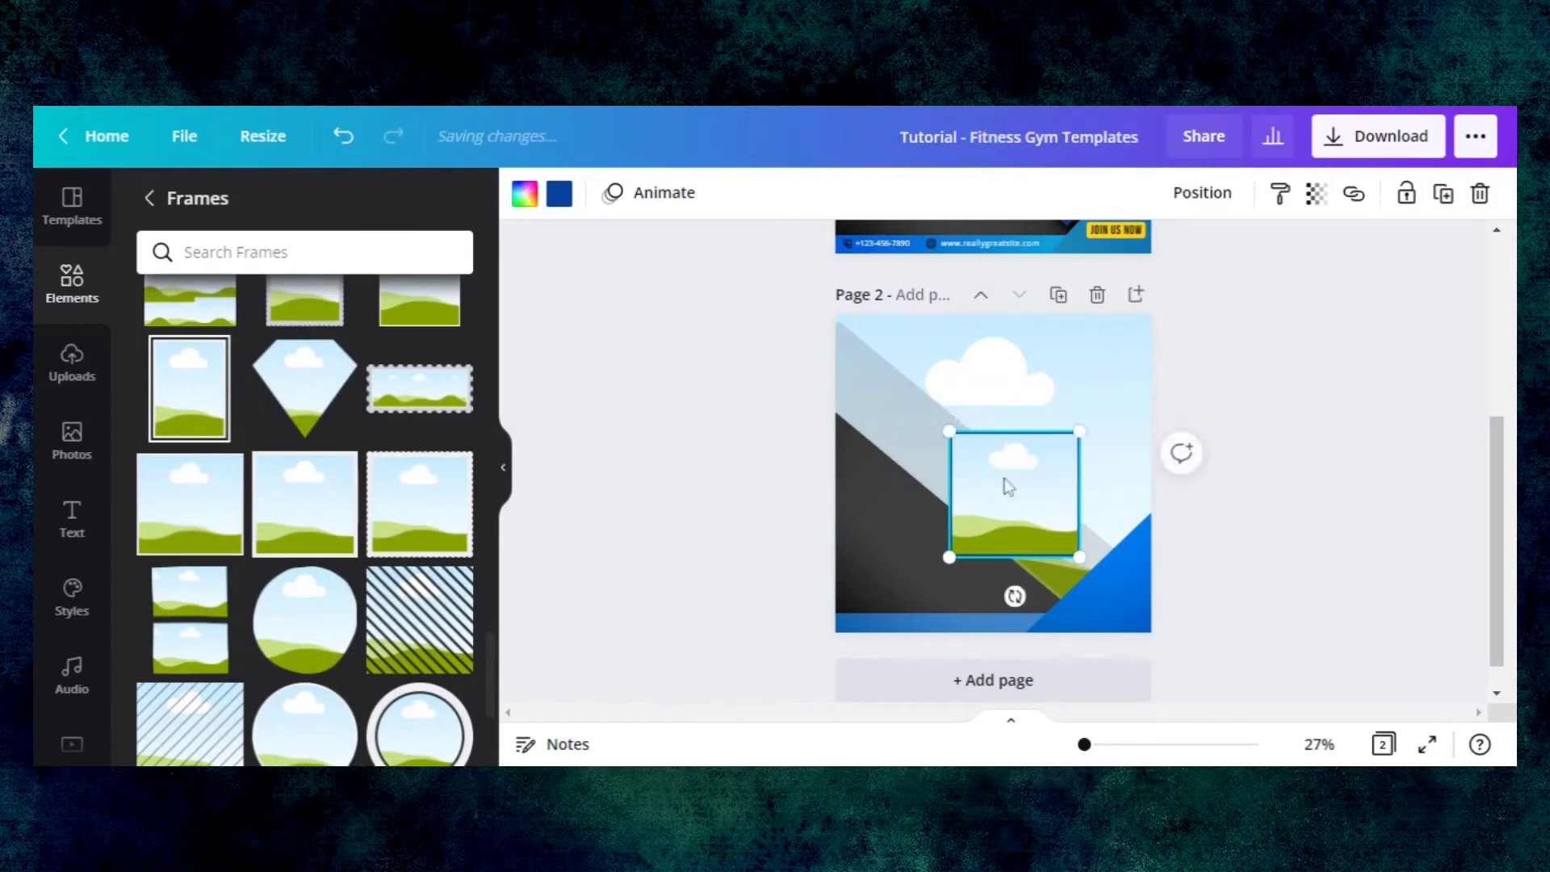
drag(1014, 596, 926, 584)
drag(1031, 491, 1084, 487)
drag(989, 568, 986, 566)
drag(1062, 478, 1060, 482)
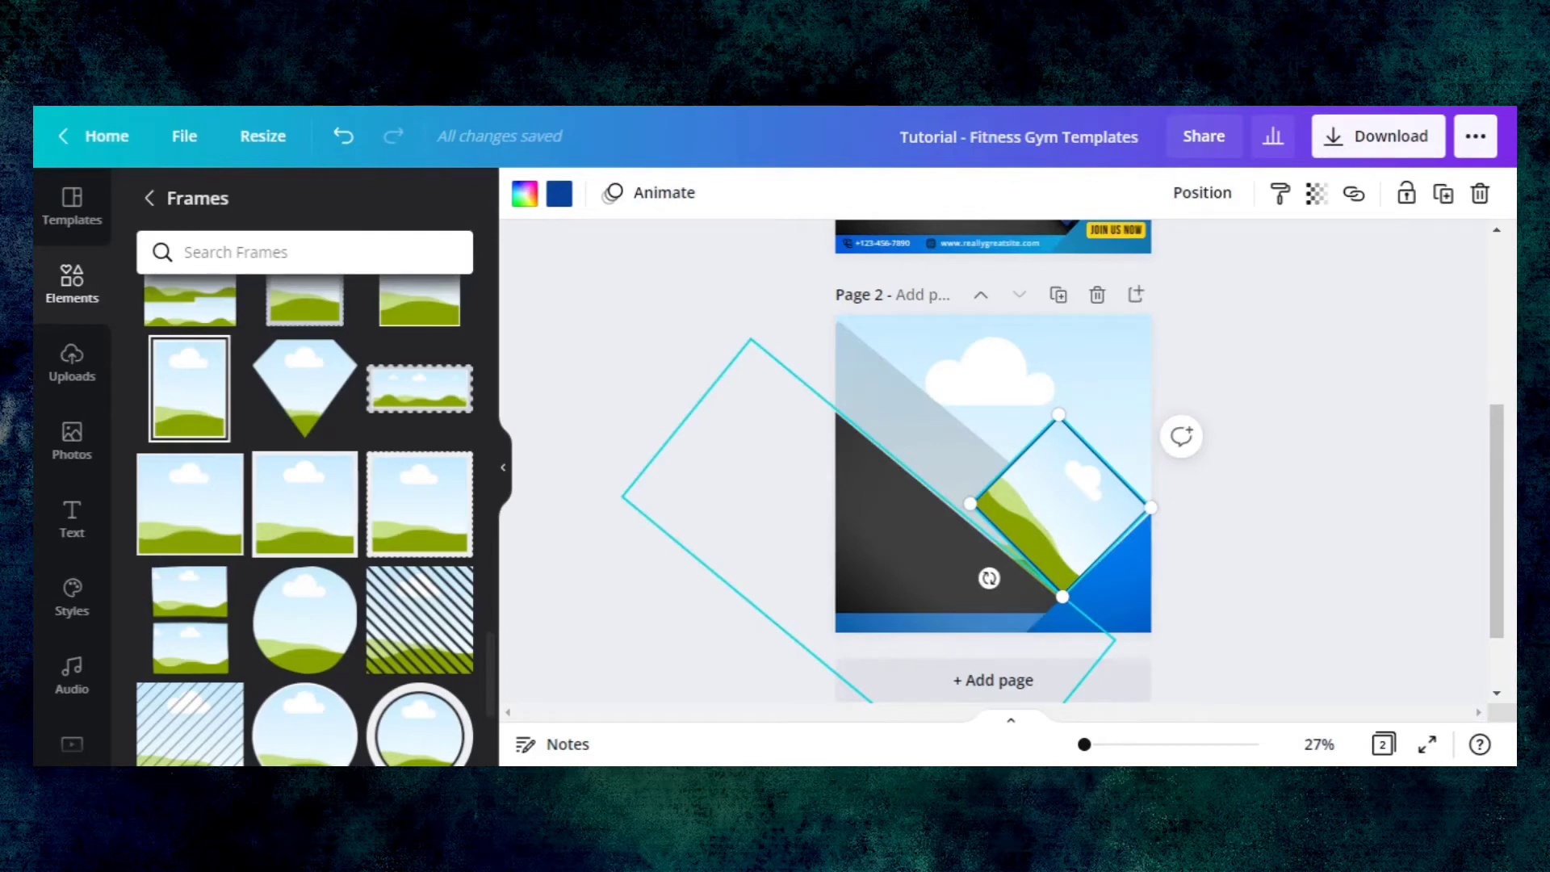
click(894, 547)
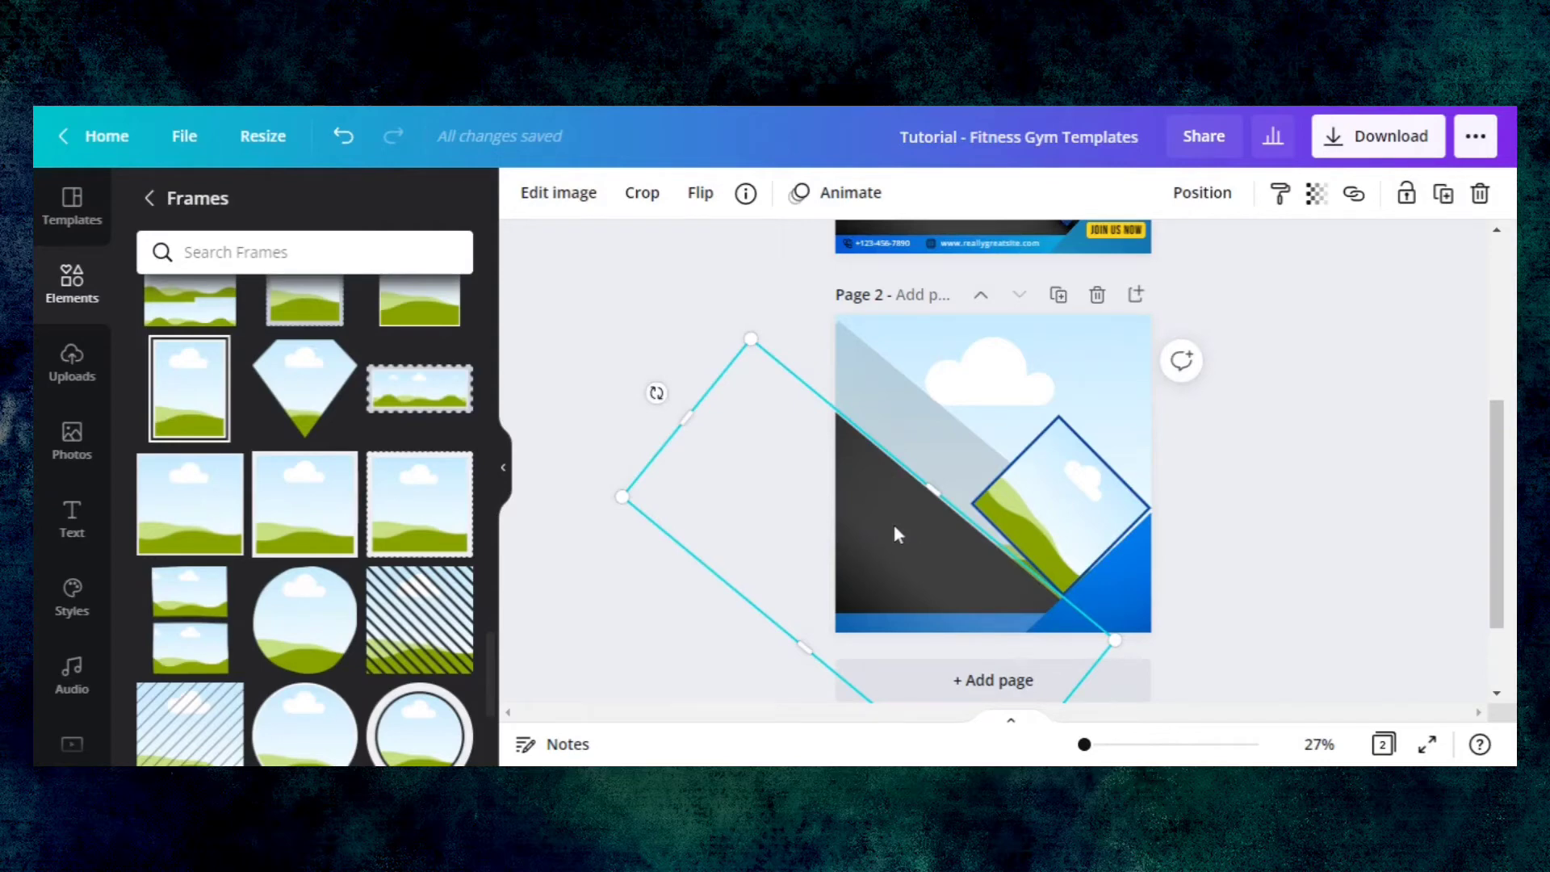
click(1069, 526)
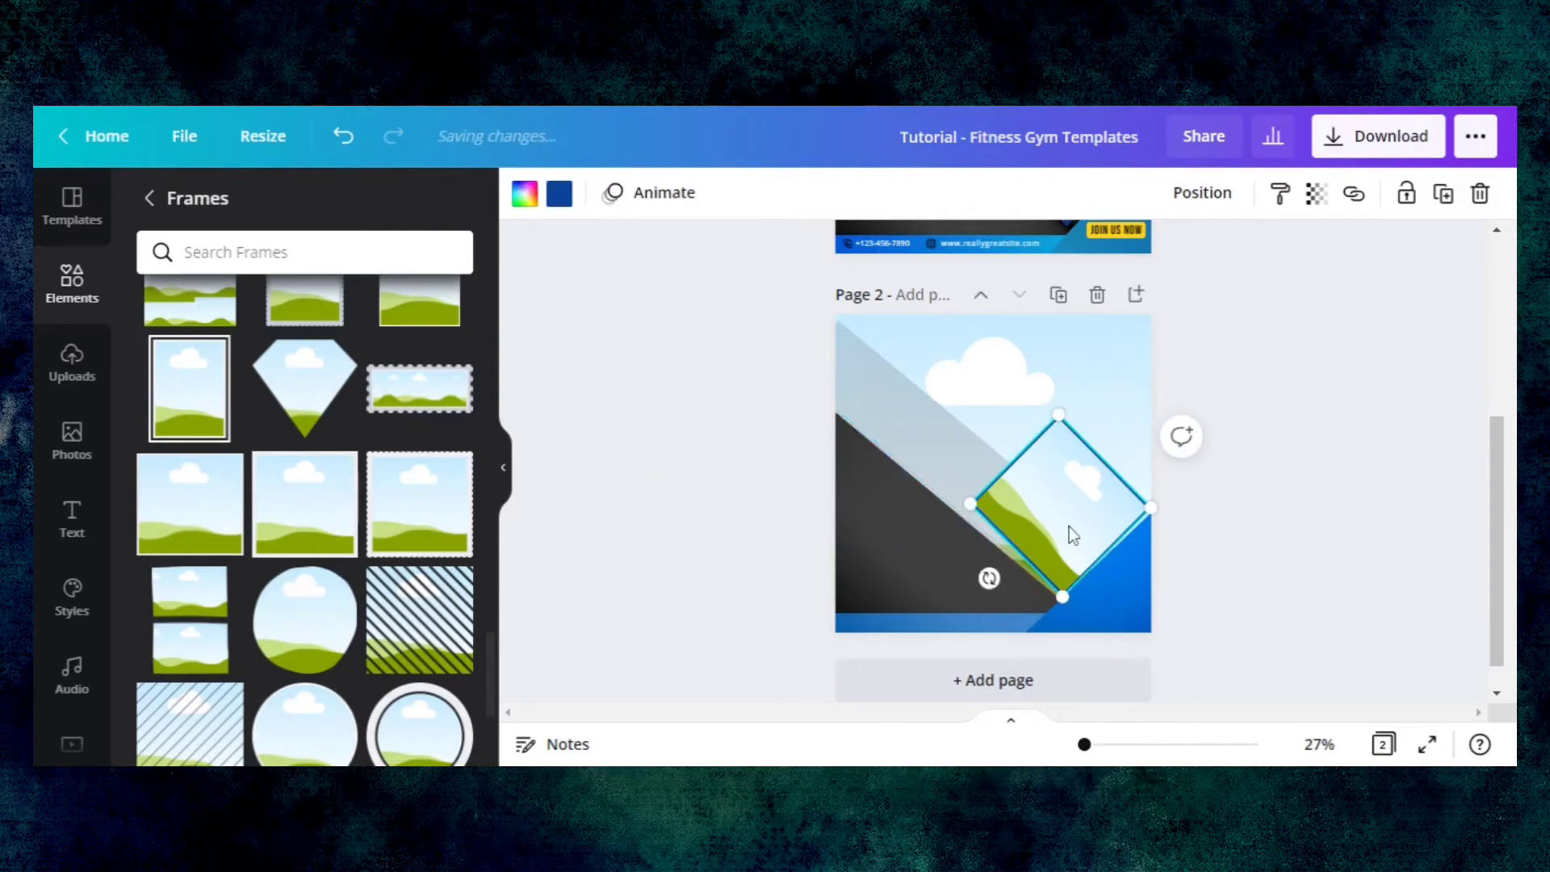
drag(1062, 597, 1066, 576)
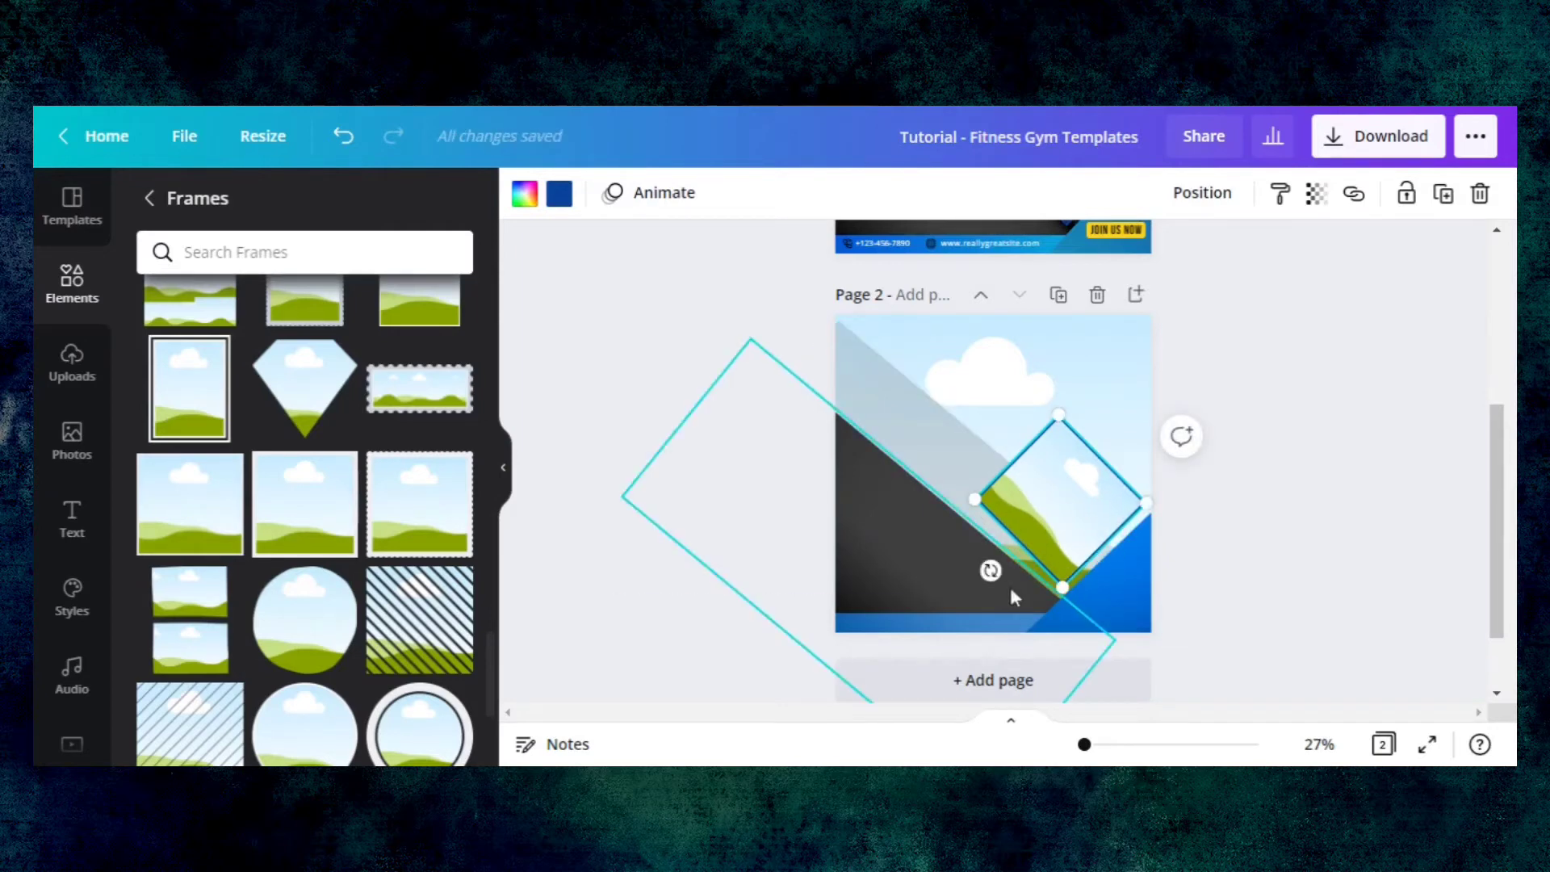
- Move the gray gradient panel aside to expose the black diagonal panel beneath it
drag(989, 571, 1238, 370)
click(984, 581)
click(912, 547)
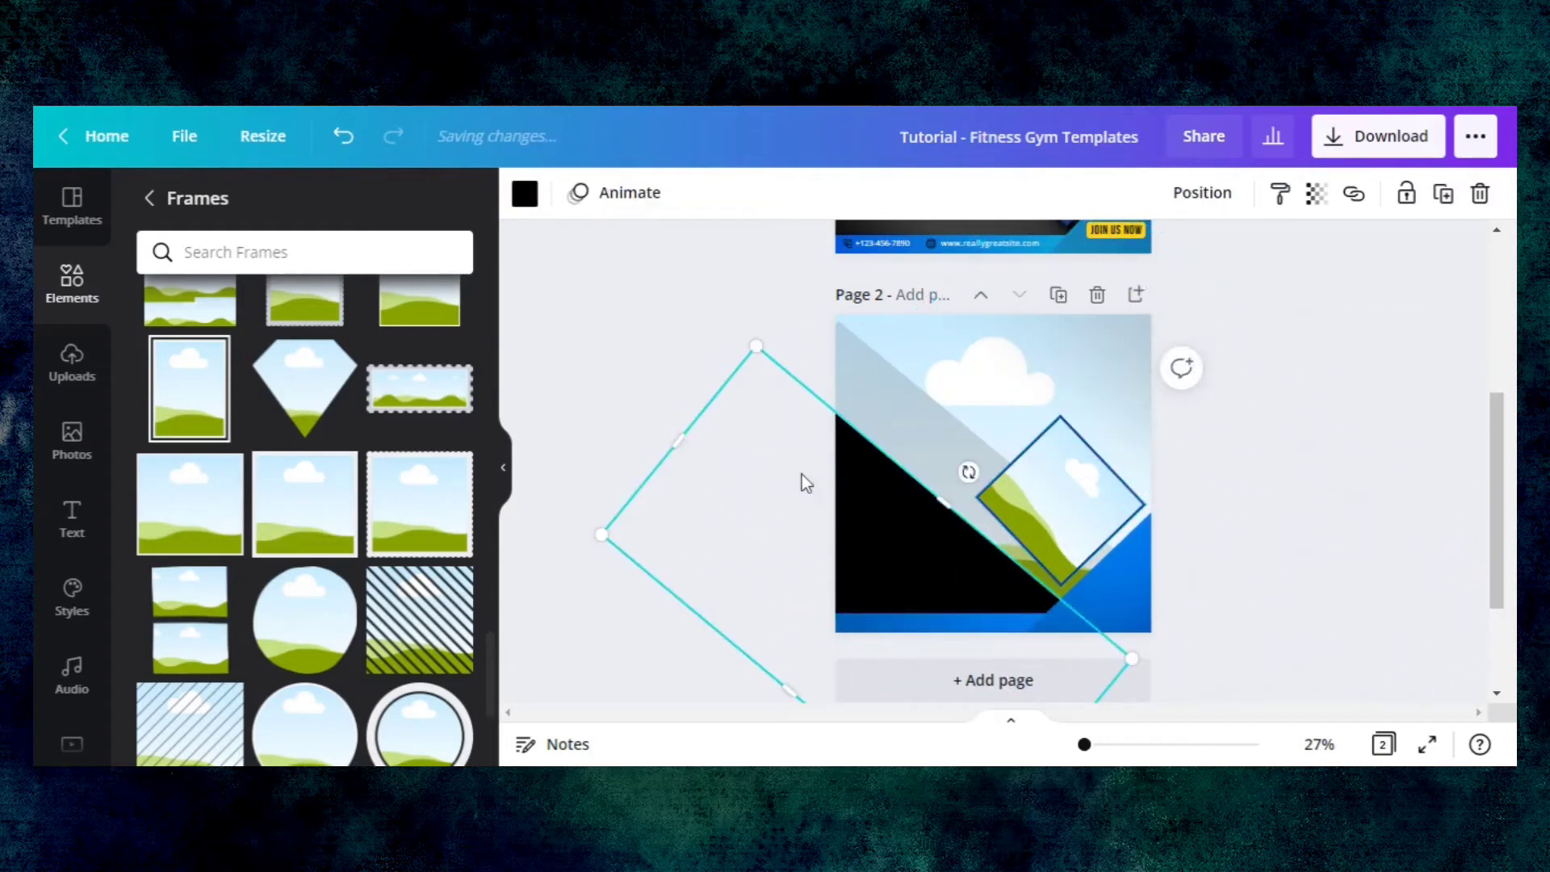
- Rotate the black diagonal panel and the translucent shadow band parallel to the diamond frame's lower edge, shifting the band alongside the panel
drag(969, 471, 980, 476)
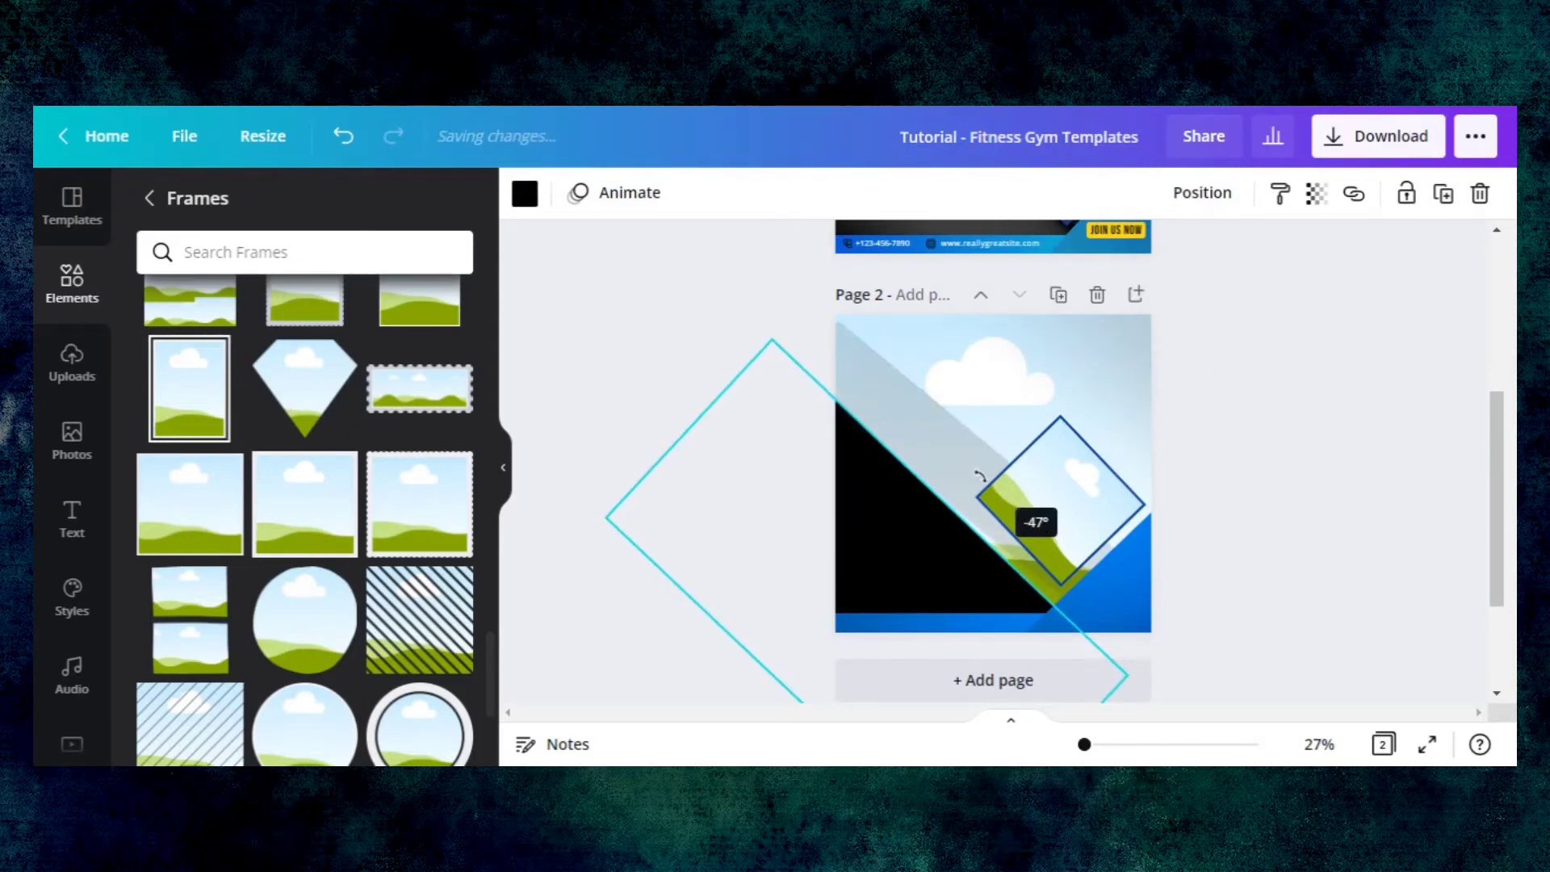
drag(980, 476, 966, 487)
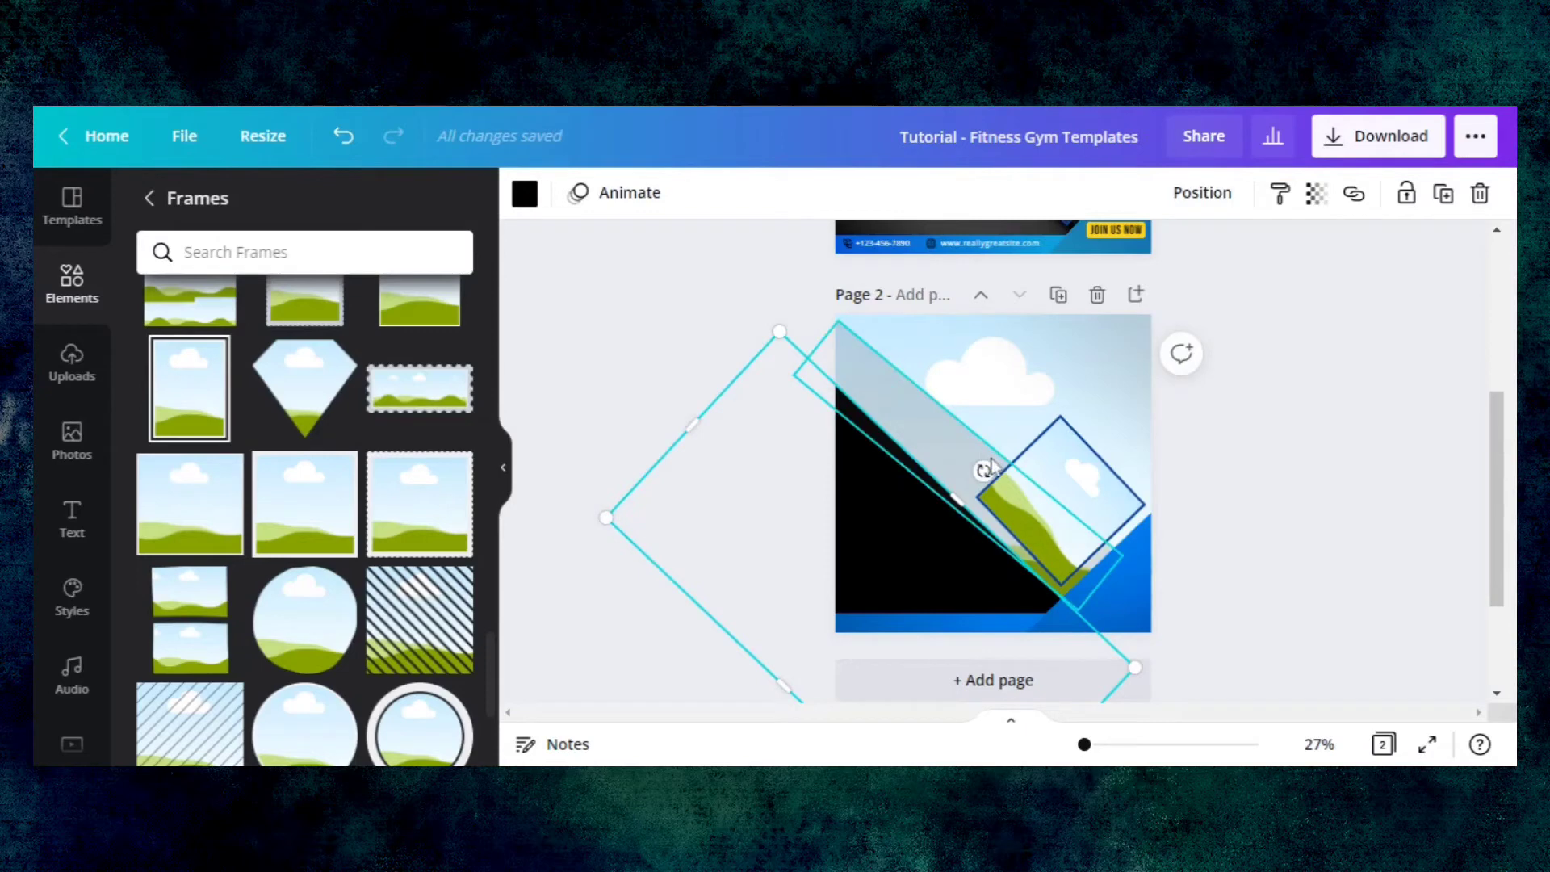
drag(985, 471, 990, 475)
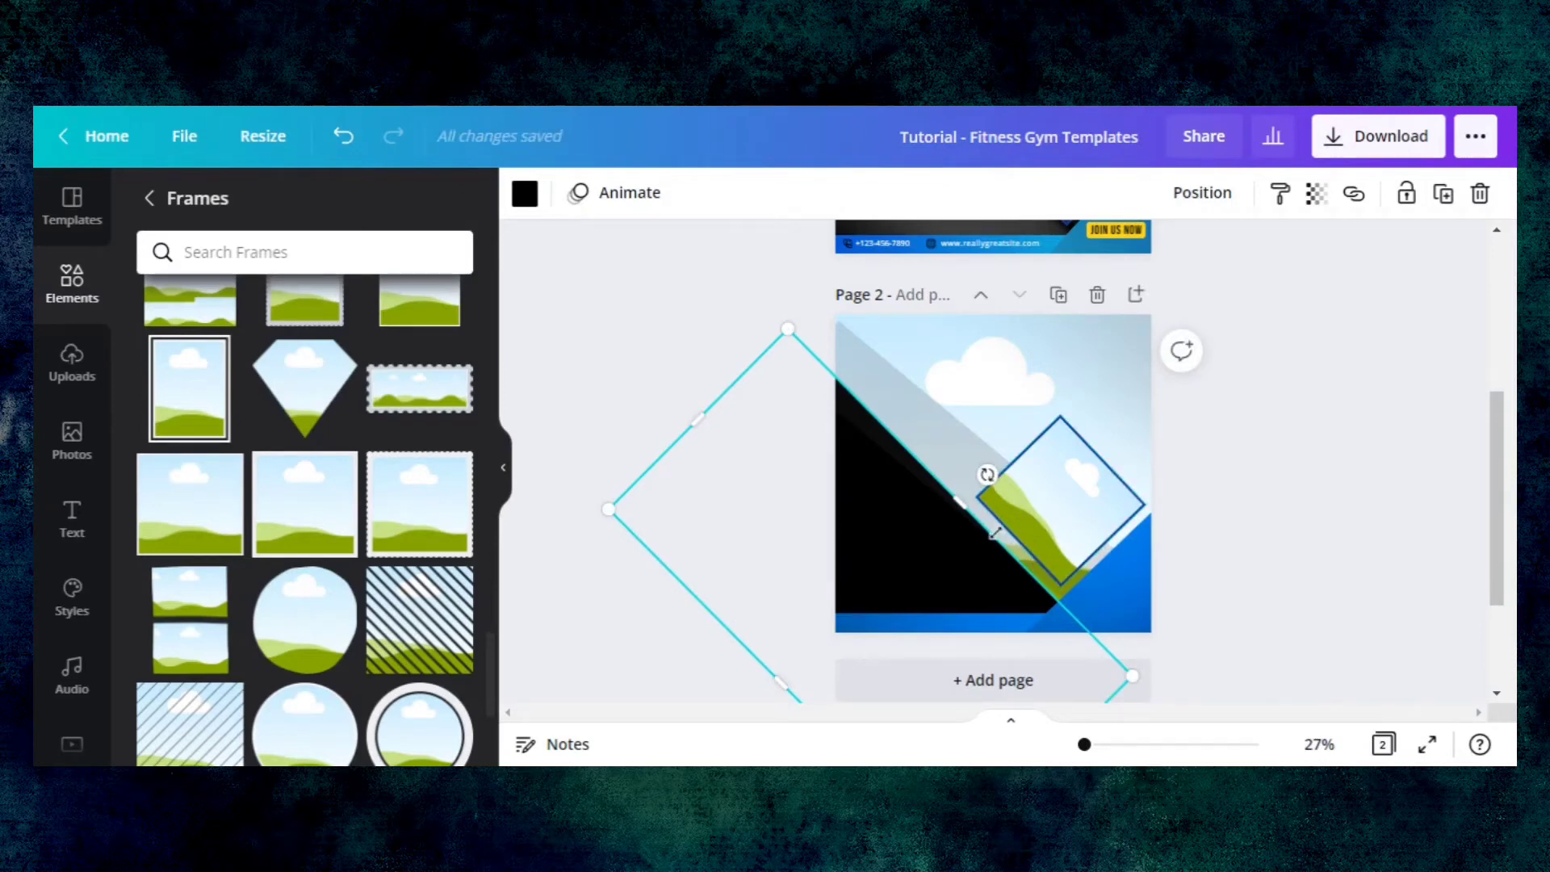
key(ctrl+z)
key(ctrl+z)
key(ctrl+z)
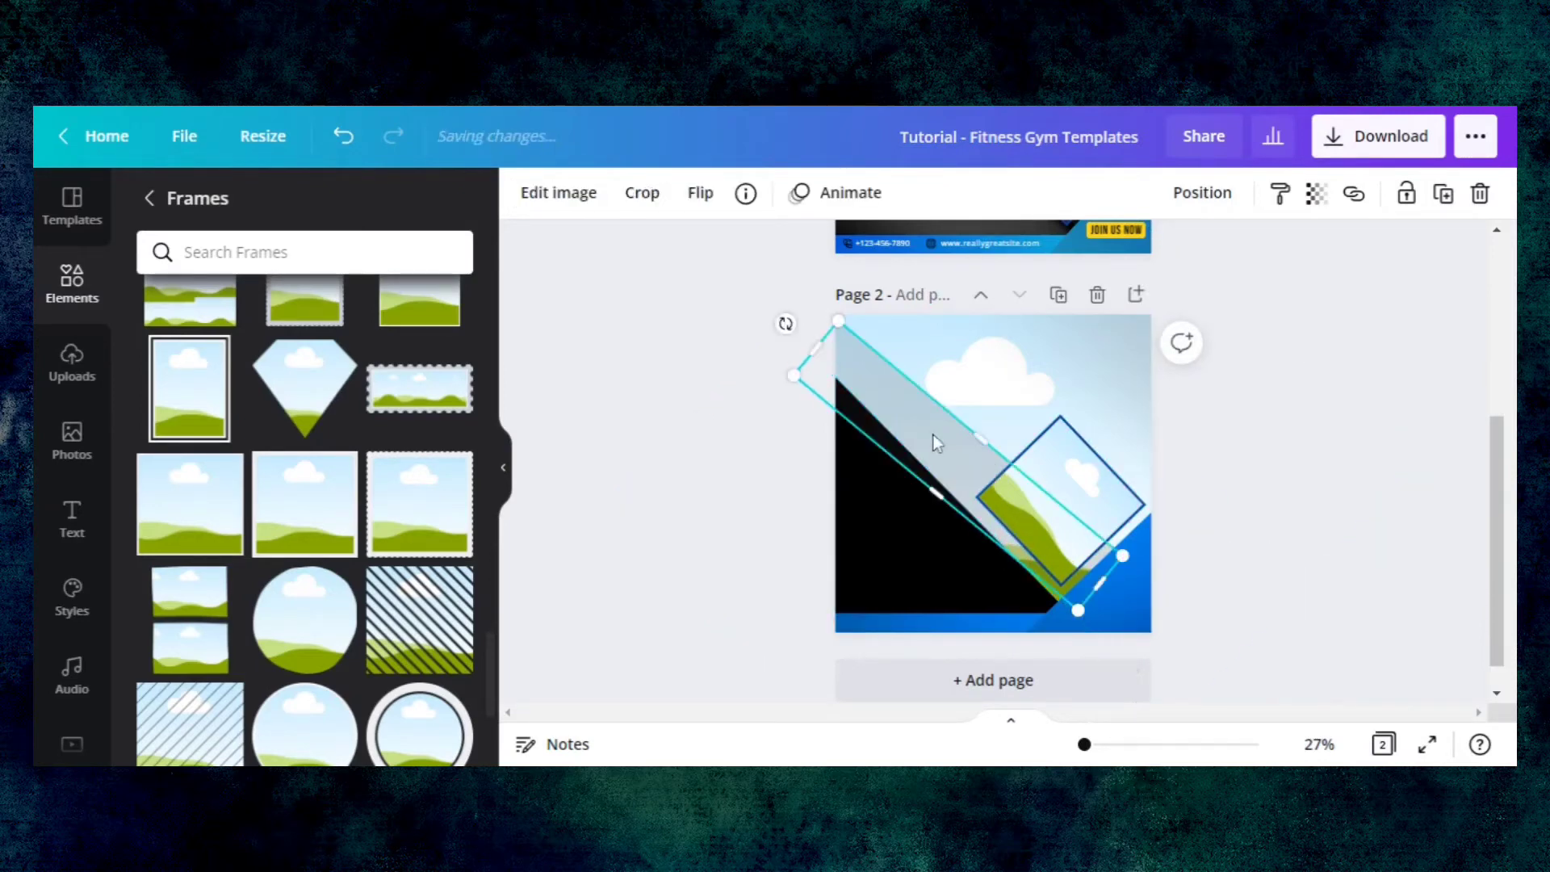
drag(783, 322, 813, 317)
drag(911, 413, 913, 402)
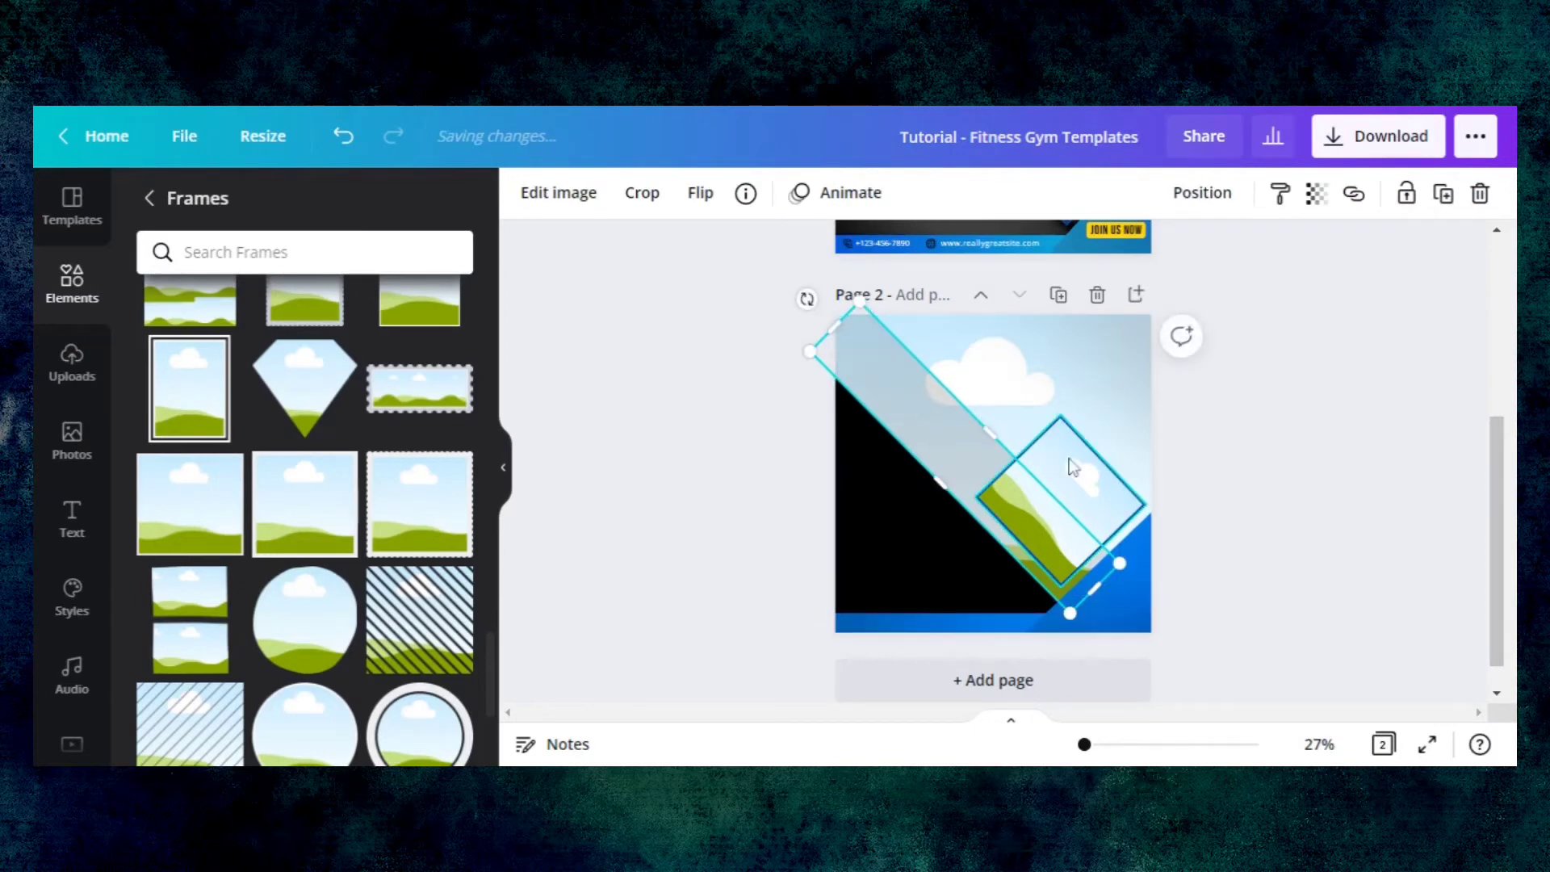
- Resize the diamond frame and nudge it down against the edges of the black panel and the blue corner
click(1093, 474)
drag(1060, 416, 1065, 441)
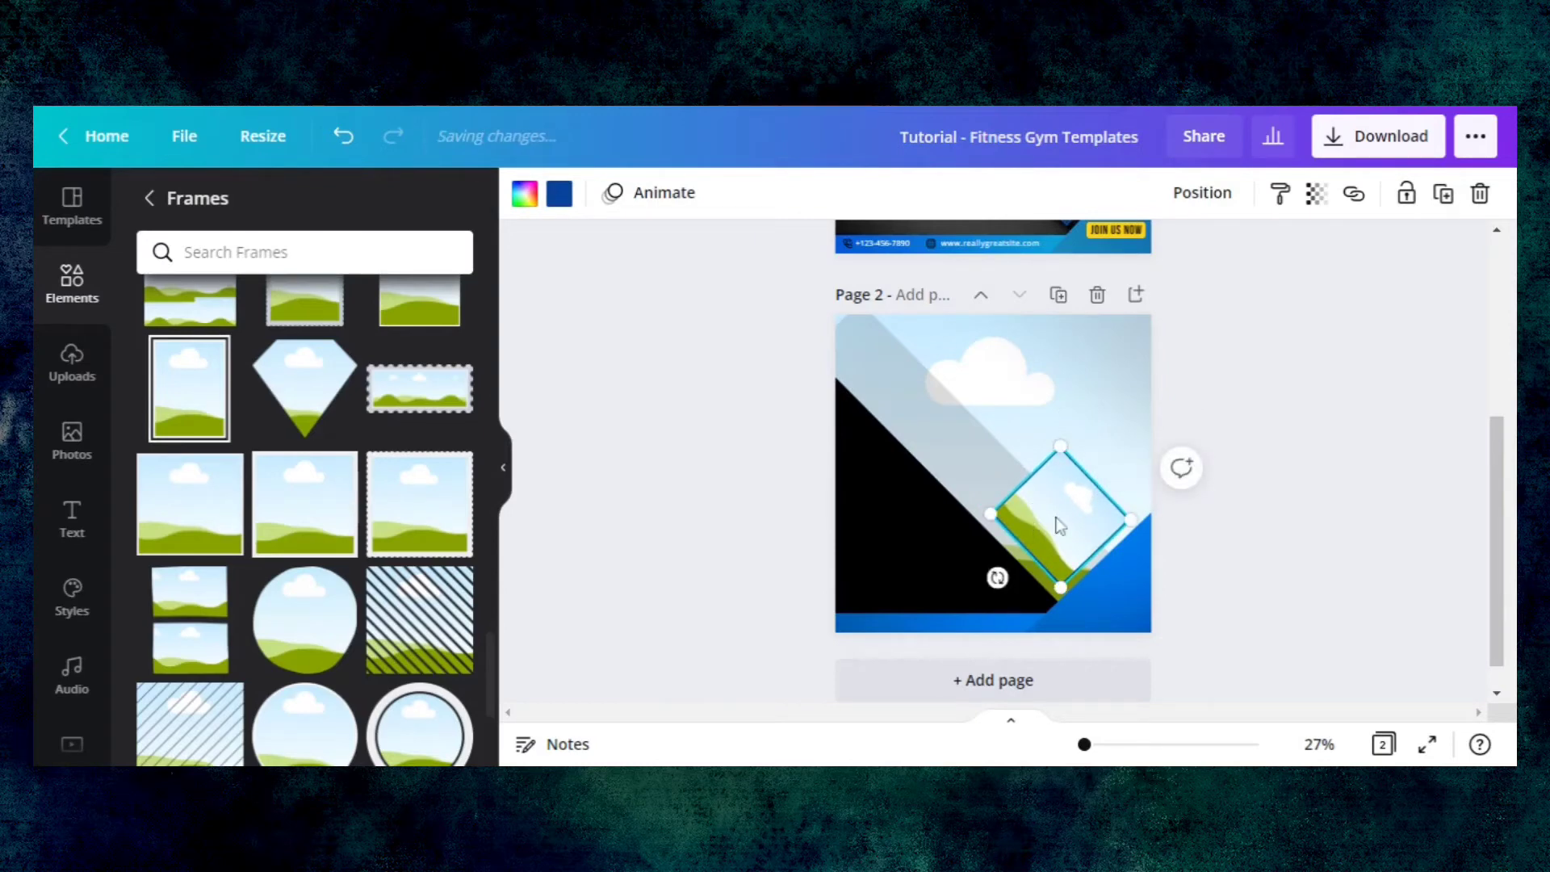
key(Left)
key(Left)
key(Down)
key(Right)
key(Down)
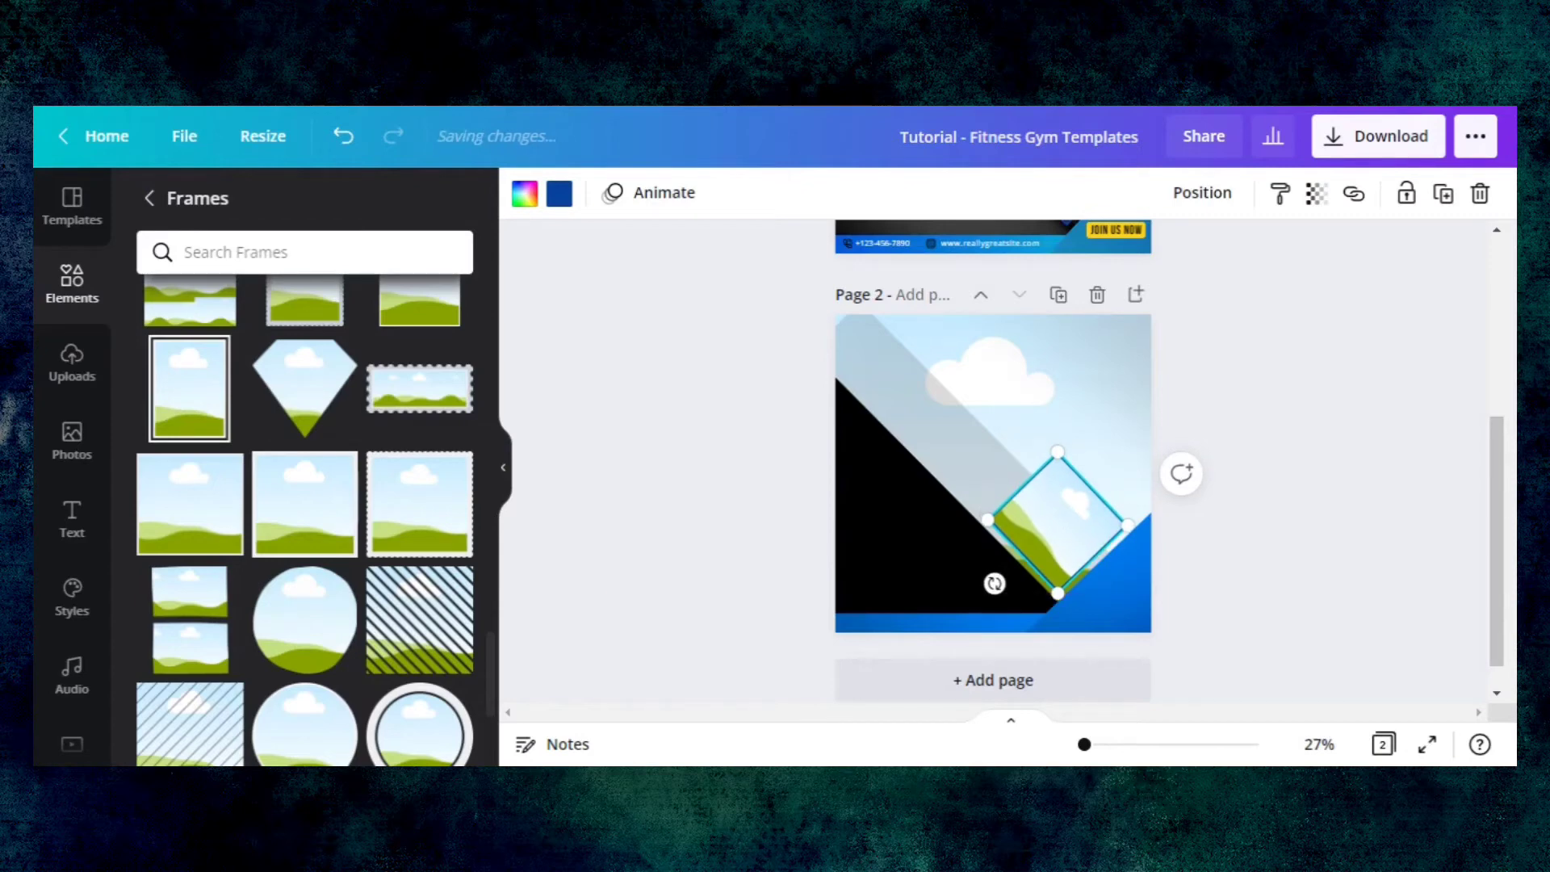
click(1307, 573)
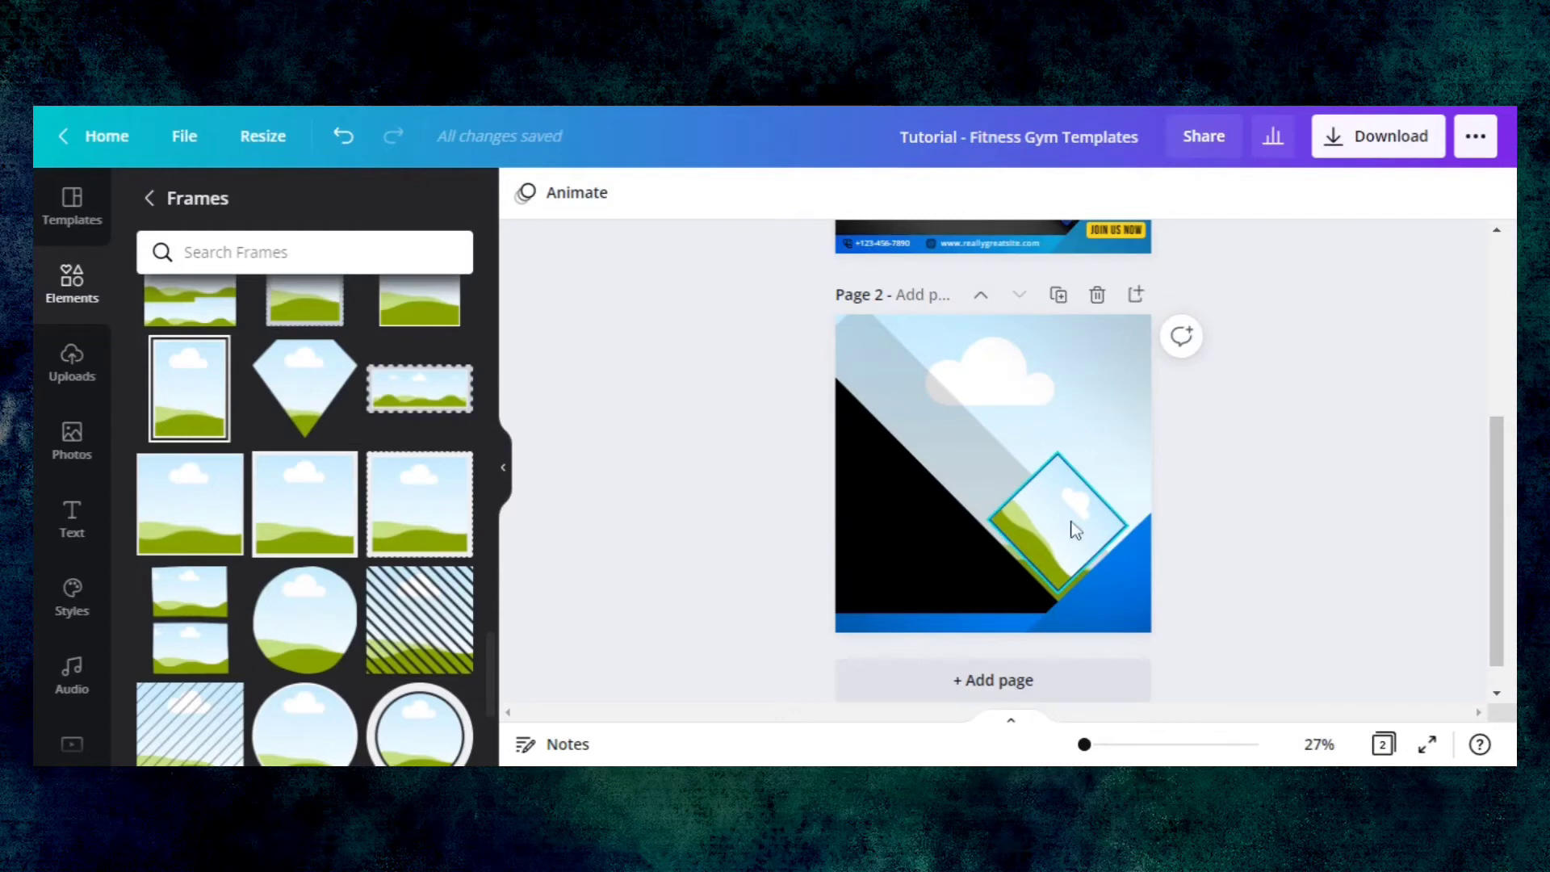
click(1068, 489)
drag(1063, 453, 1069, 428)
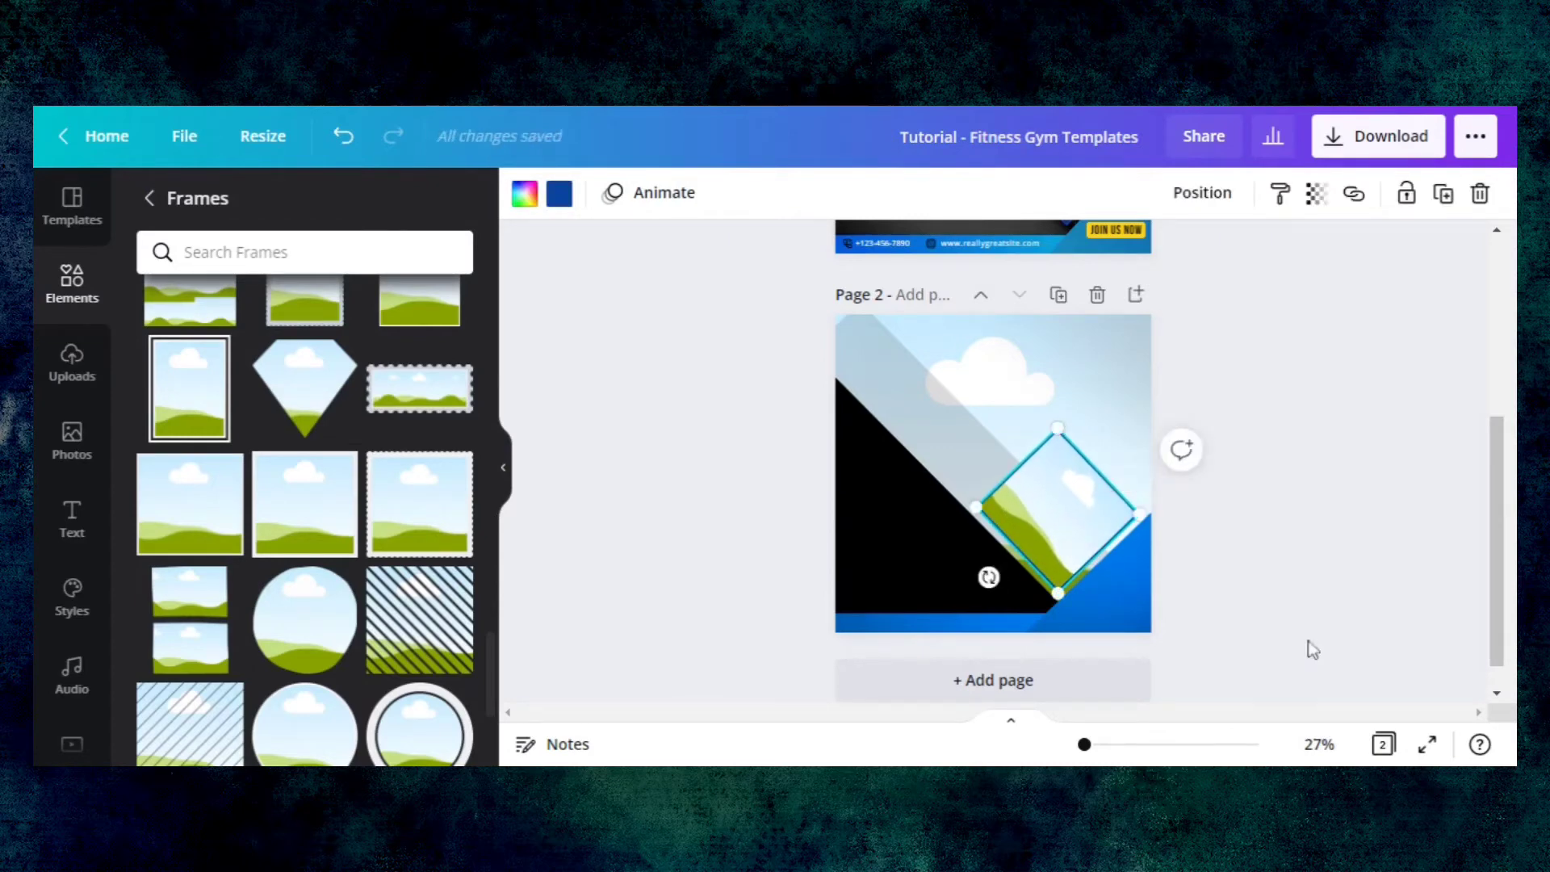
- Move the gray gradient panel back over the black panel and rotate it to 135°, aligned with the black edge
click(1145, 362)
drag(1136, 354, 837, 536)
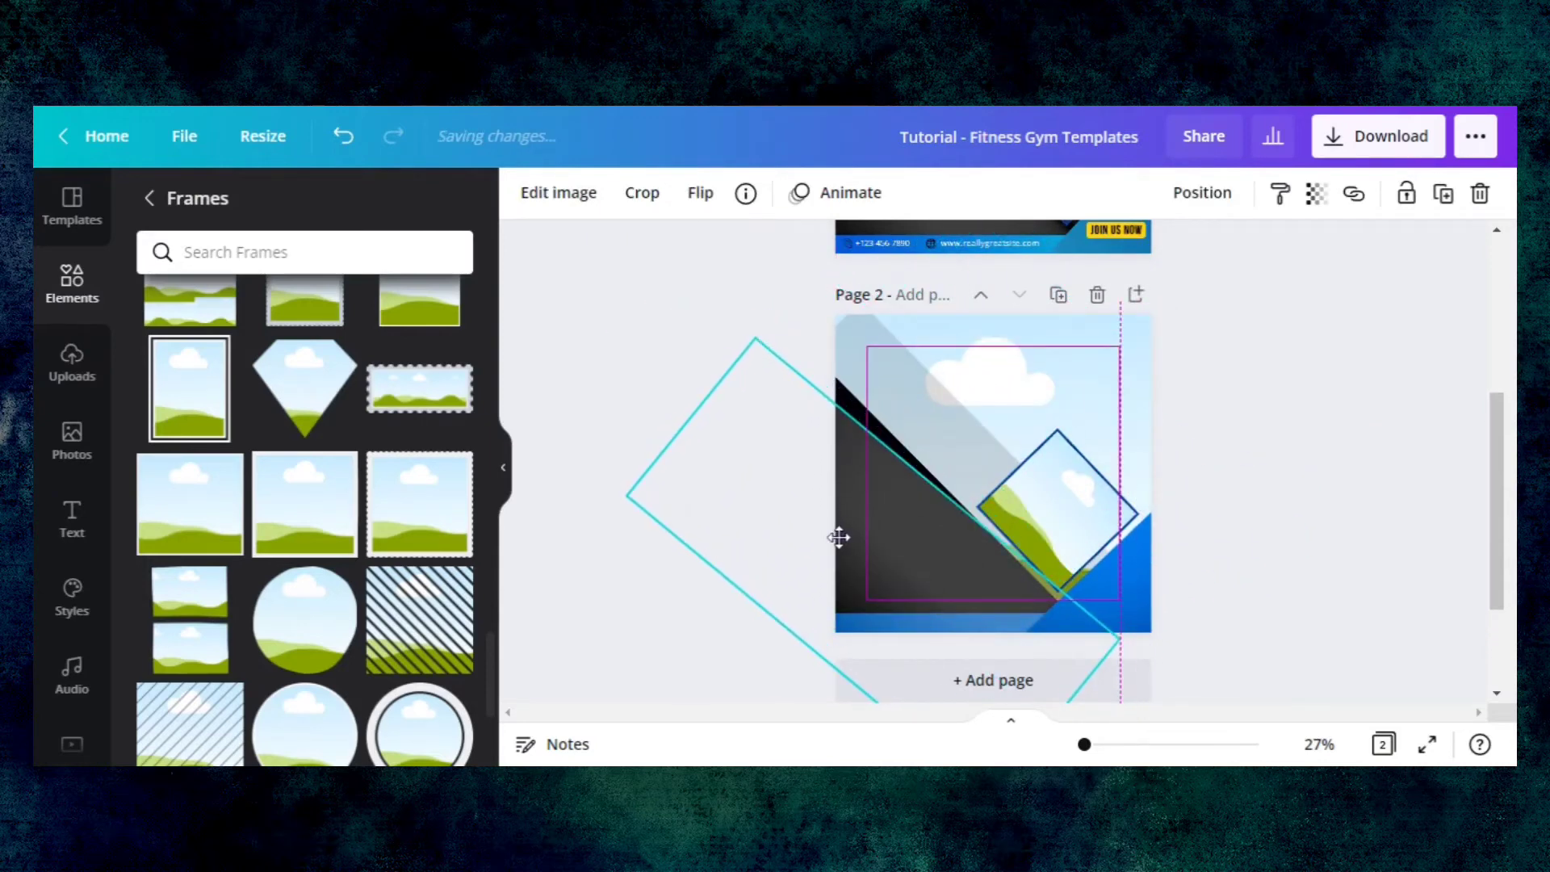
drag(659, 391, 675, 374)
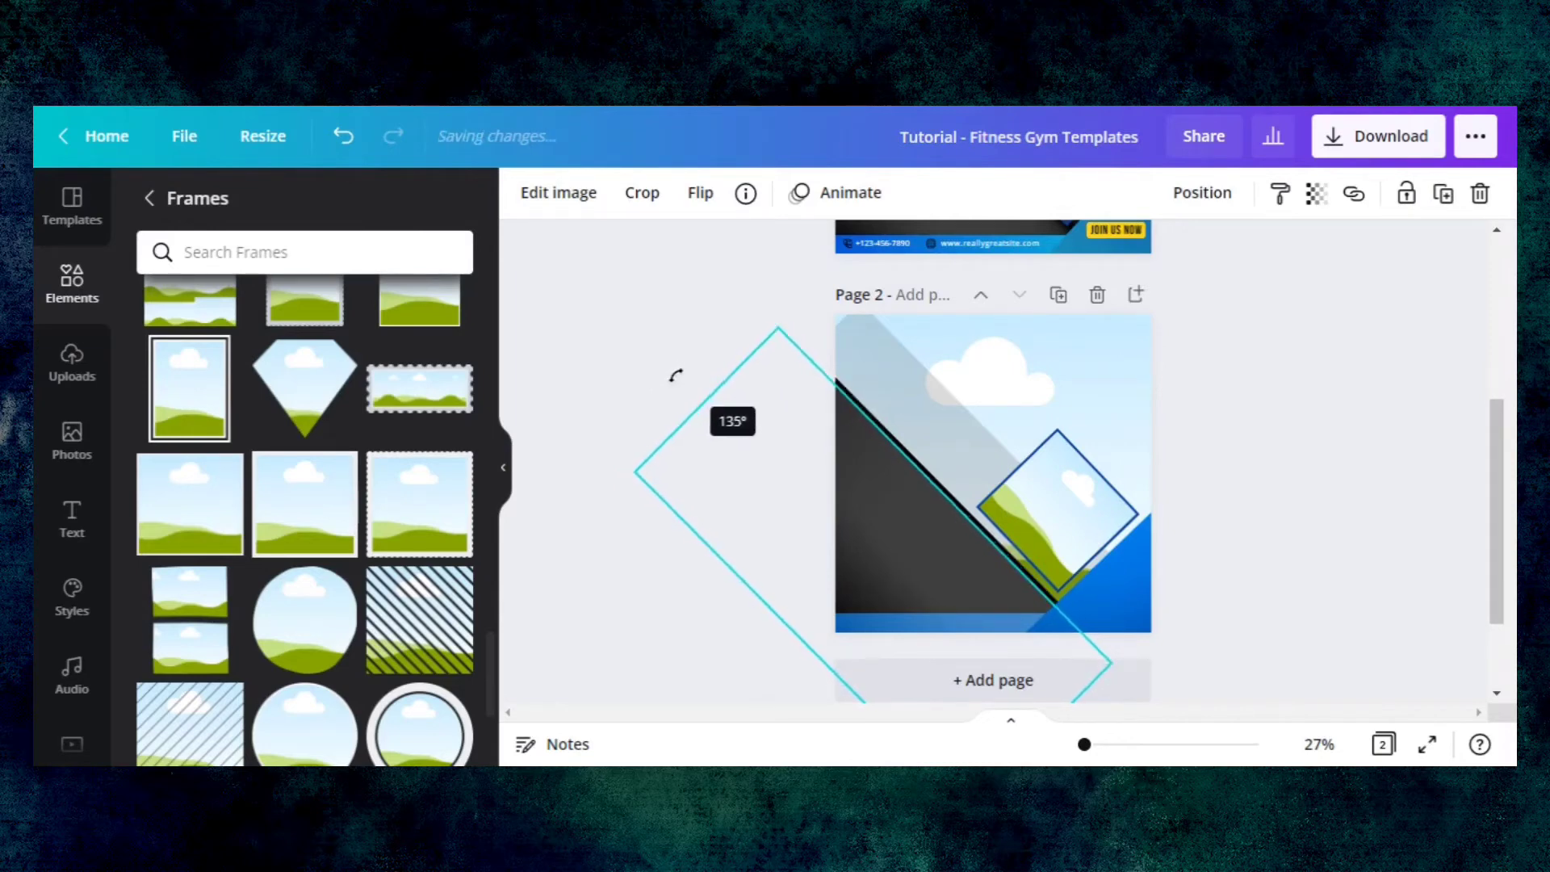
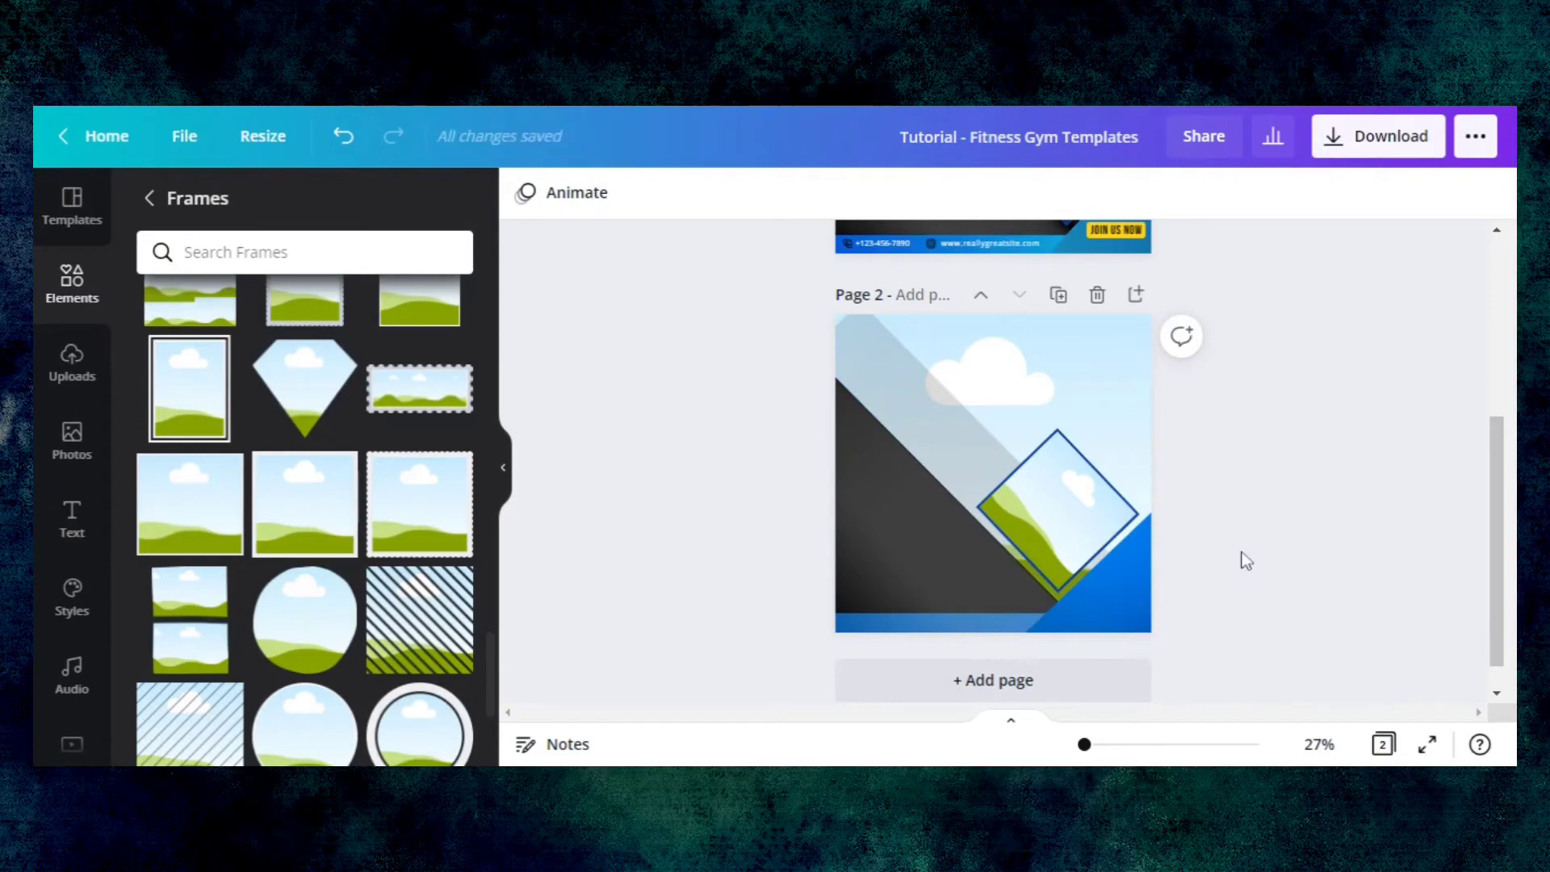
- Check the element information of the dotted pattern on page 1 and return to page 2
drag(1507, 560, 1506, 376)
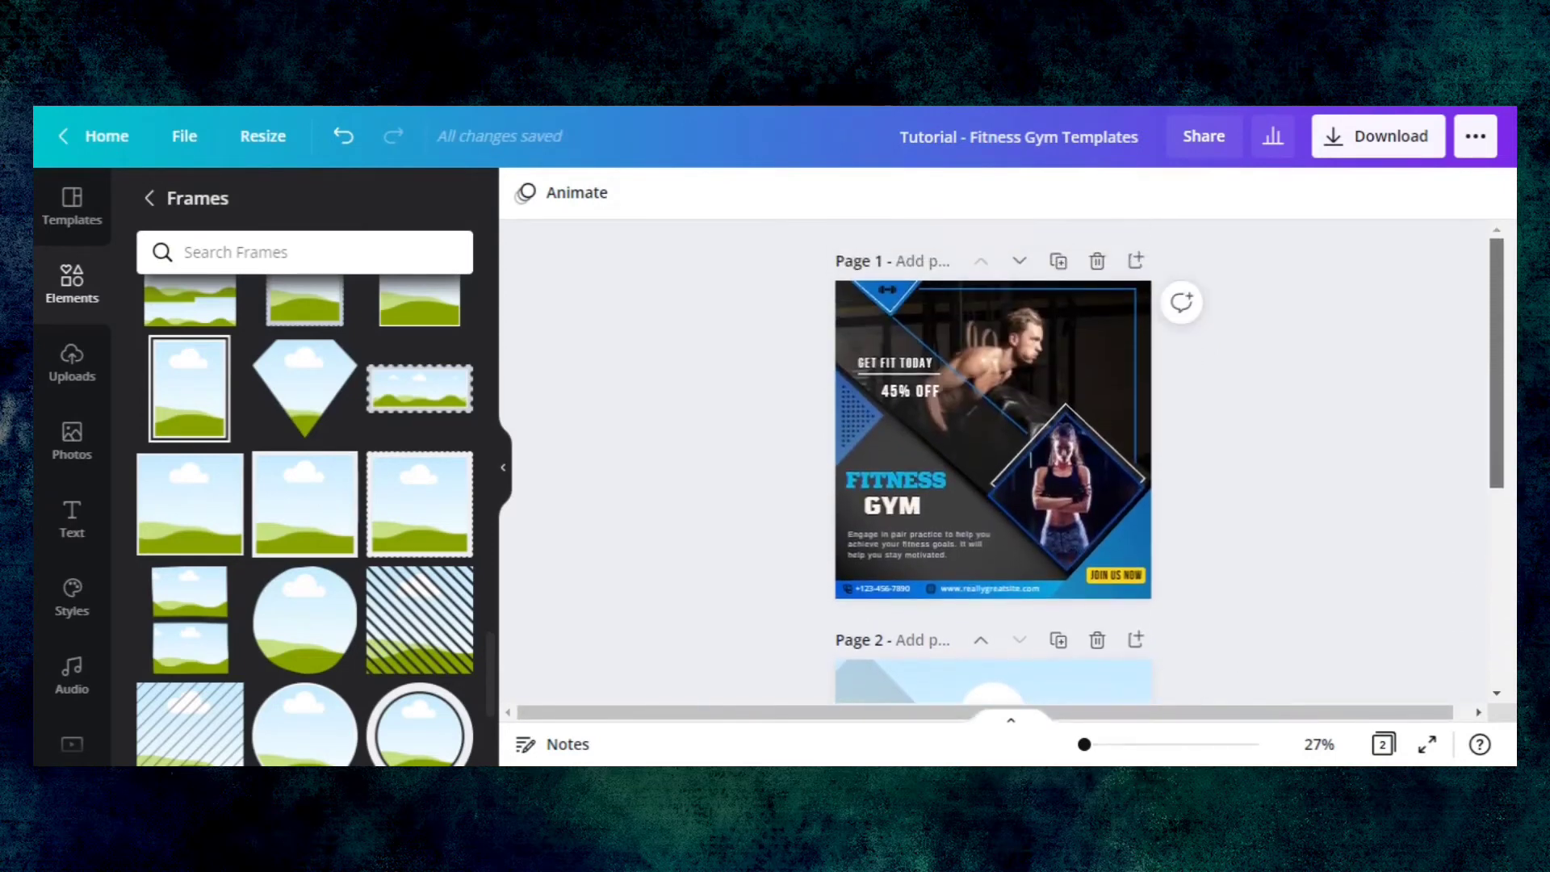
click(869, 428)
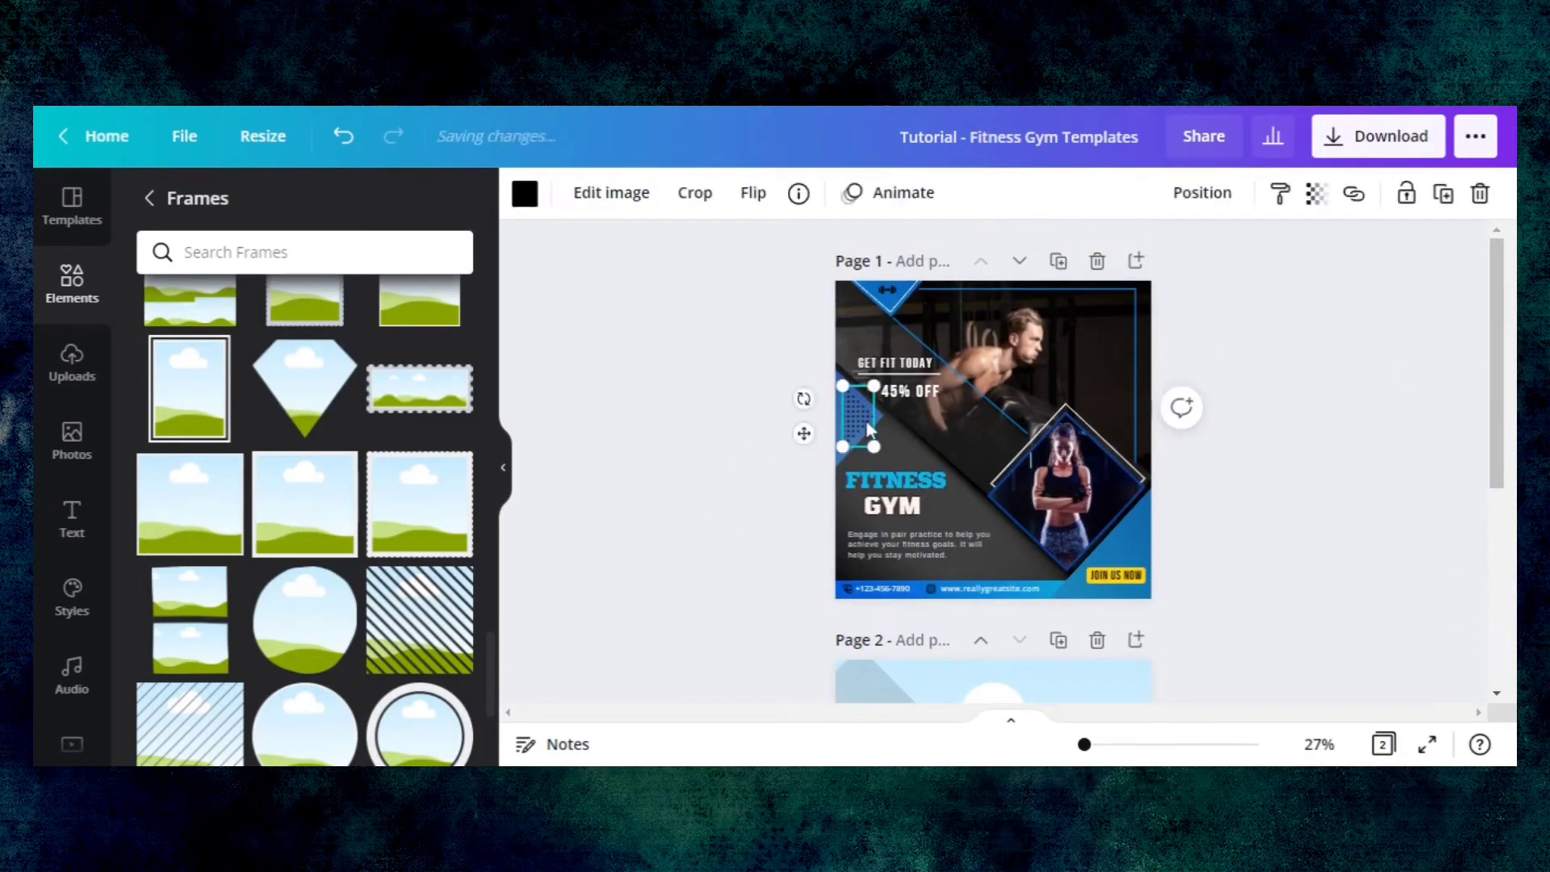
click(796, 207)
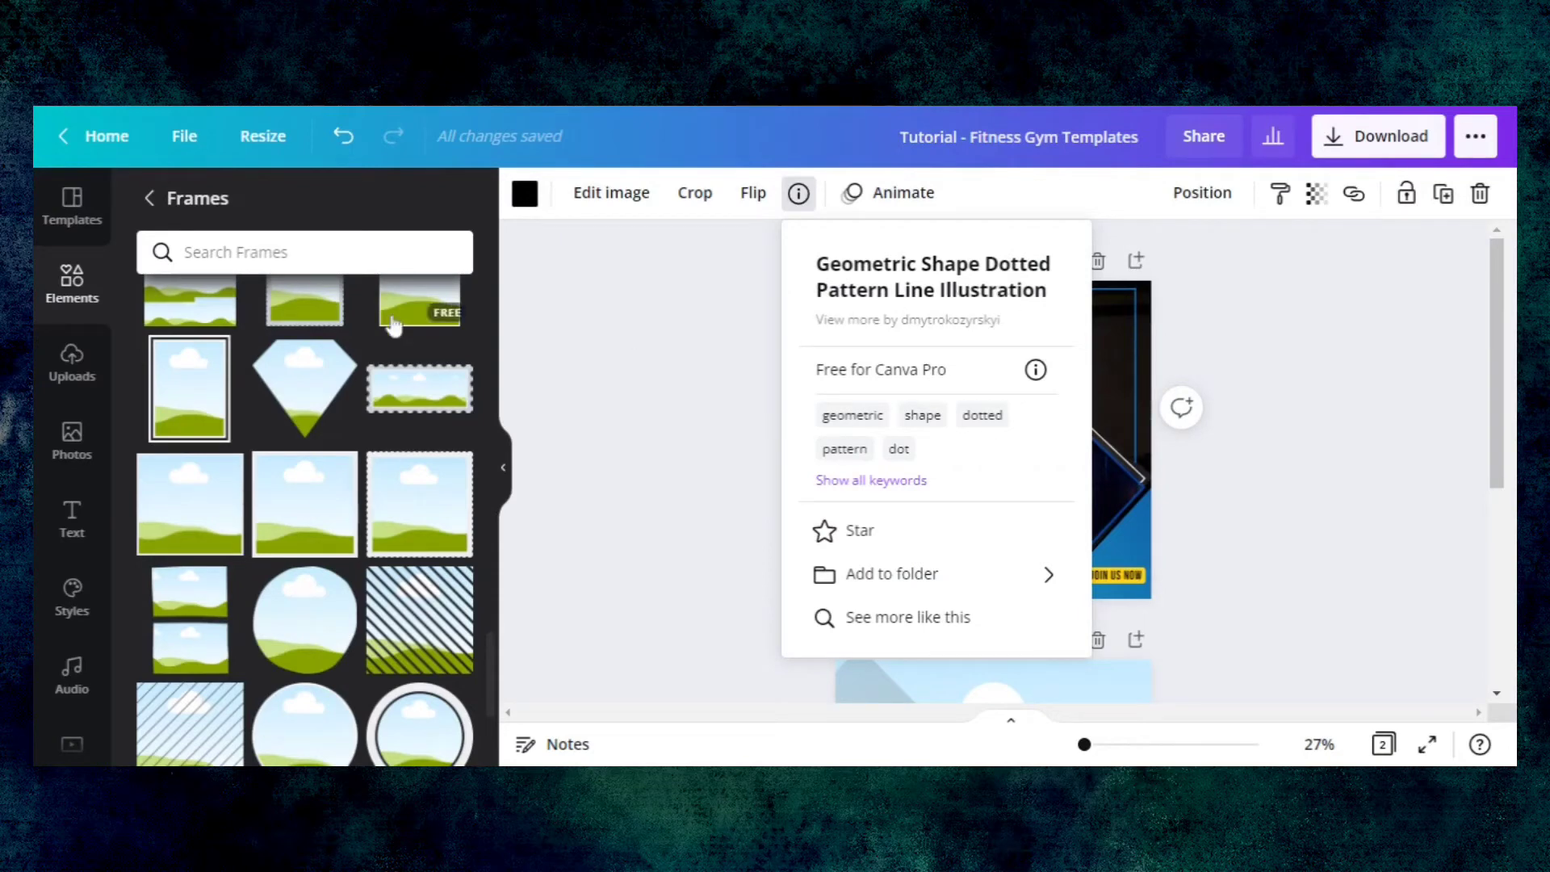
click(677, 425)
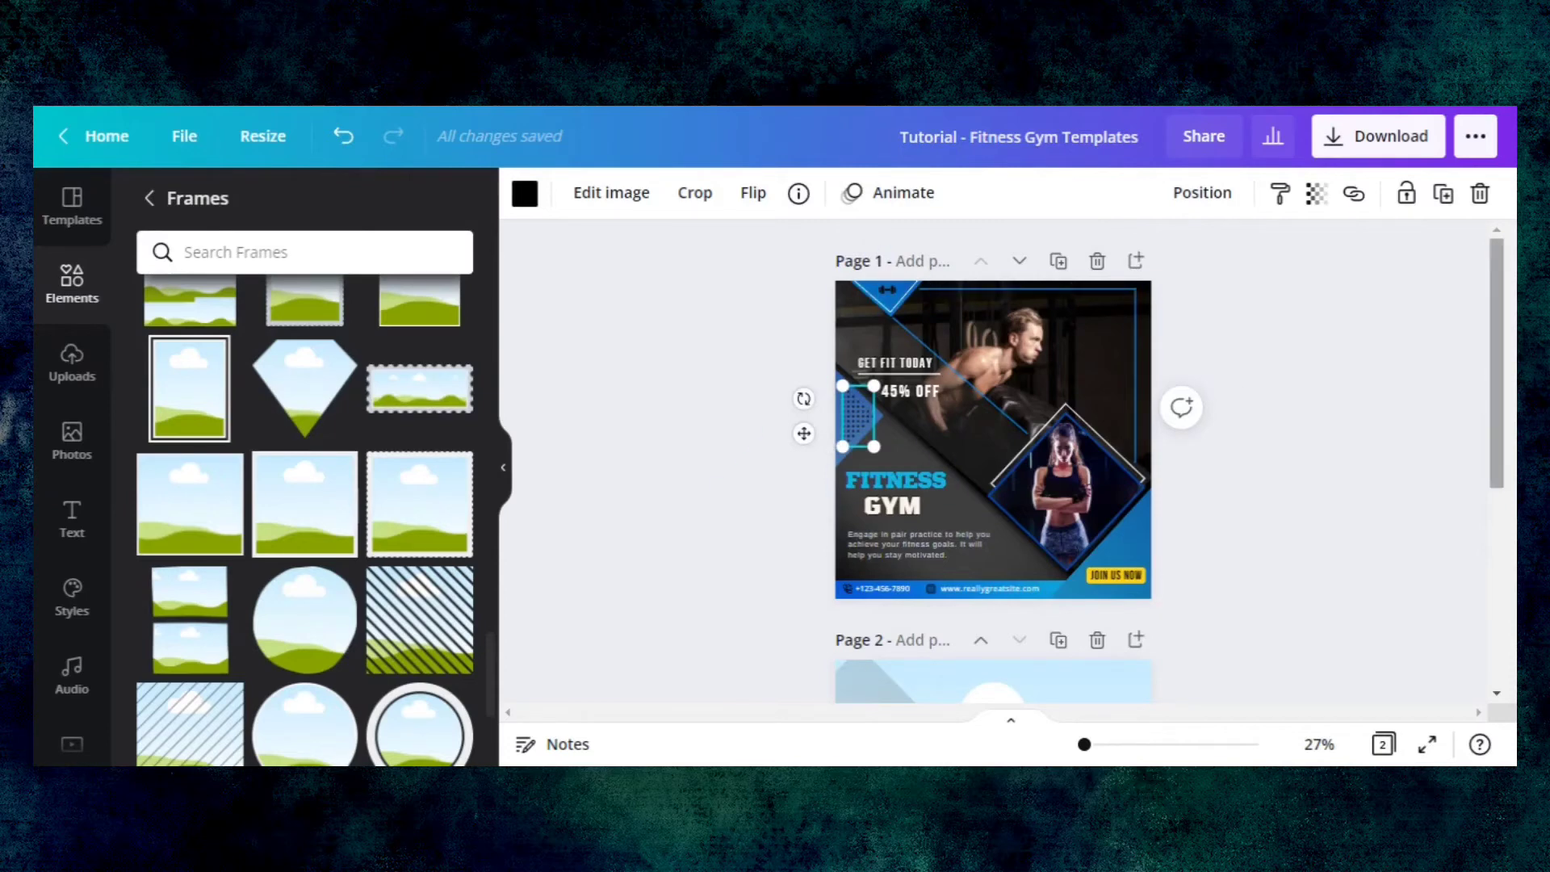
drag(1494, 428, 1493, 604)
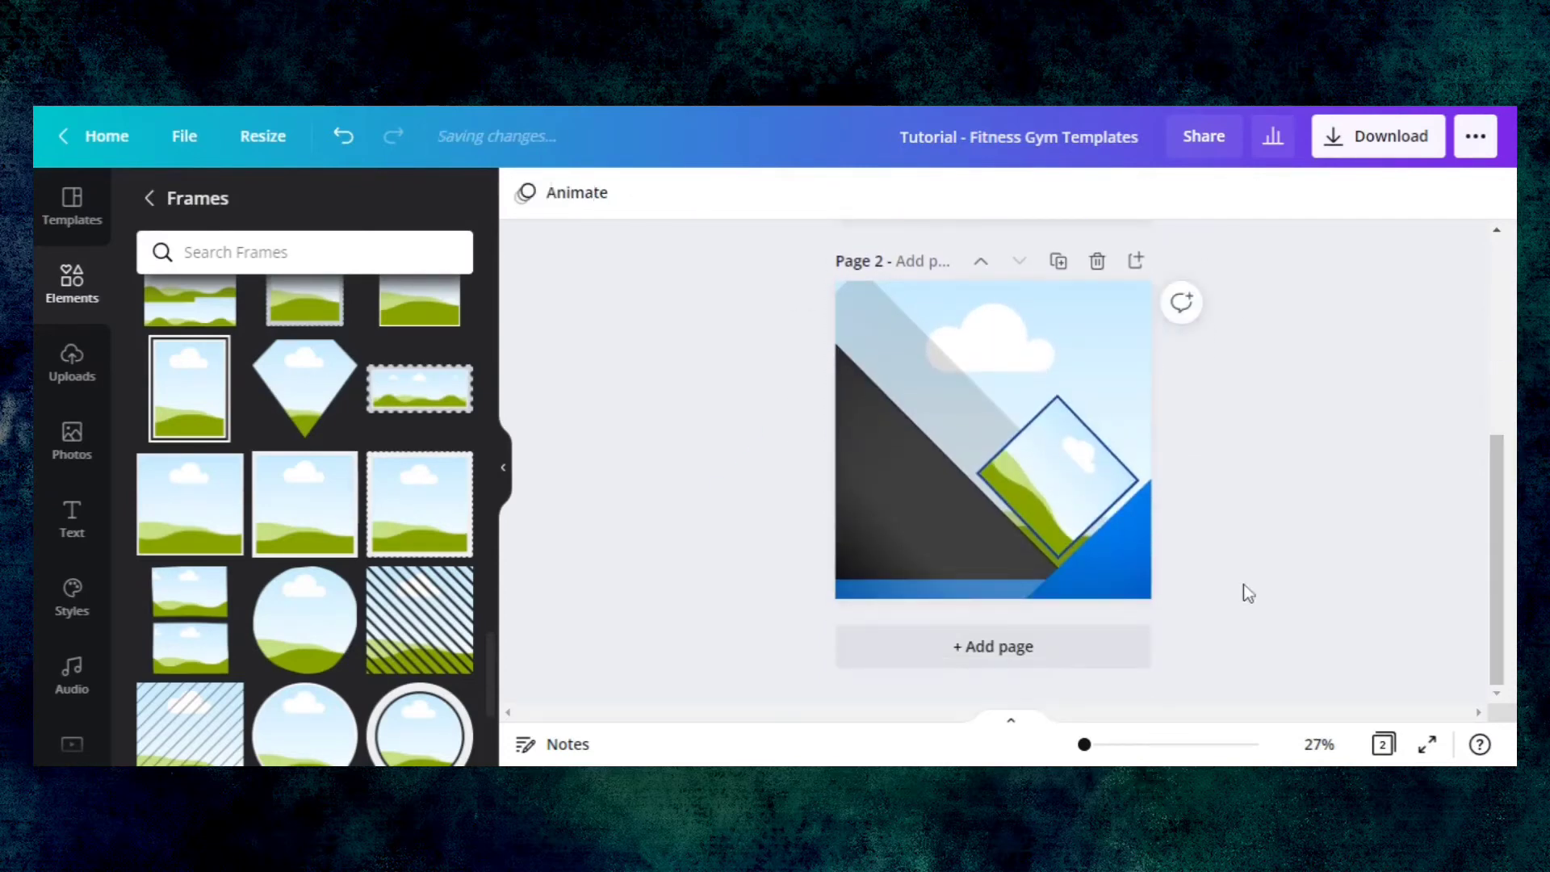
- Duplicate the blue corner shape and shrink the copy into a small diamond at the page's left edge, over the black panel
click(1120, 571)
drag(1122, 575, 851, 455)
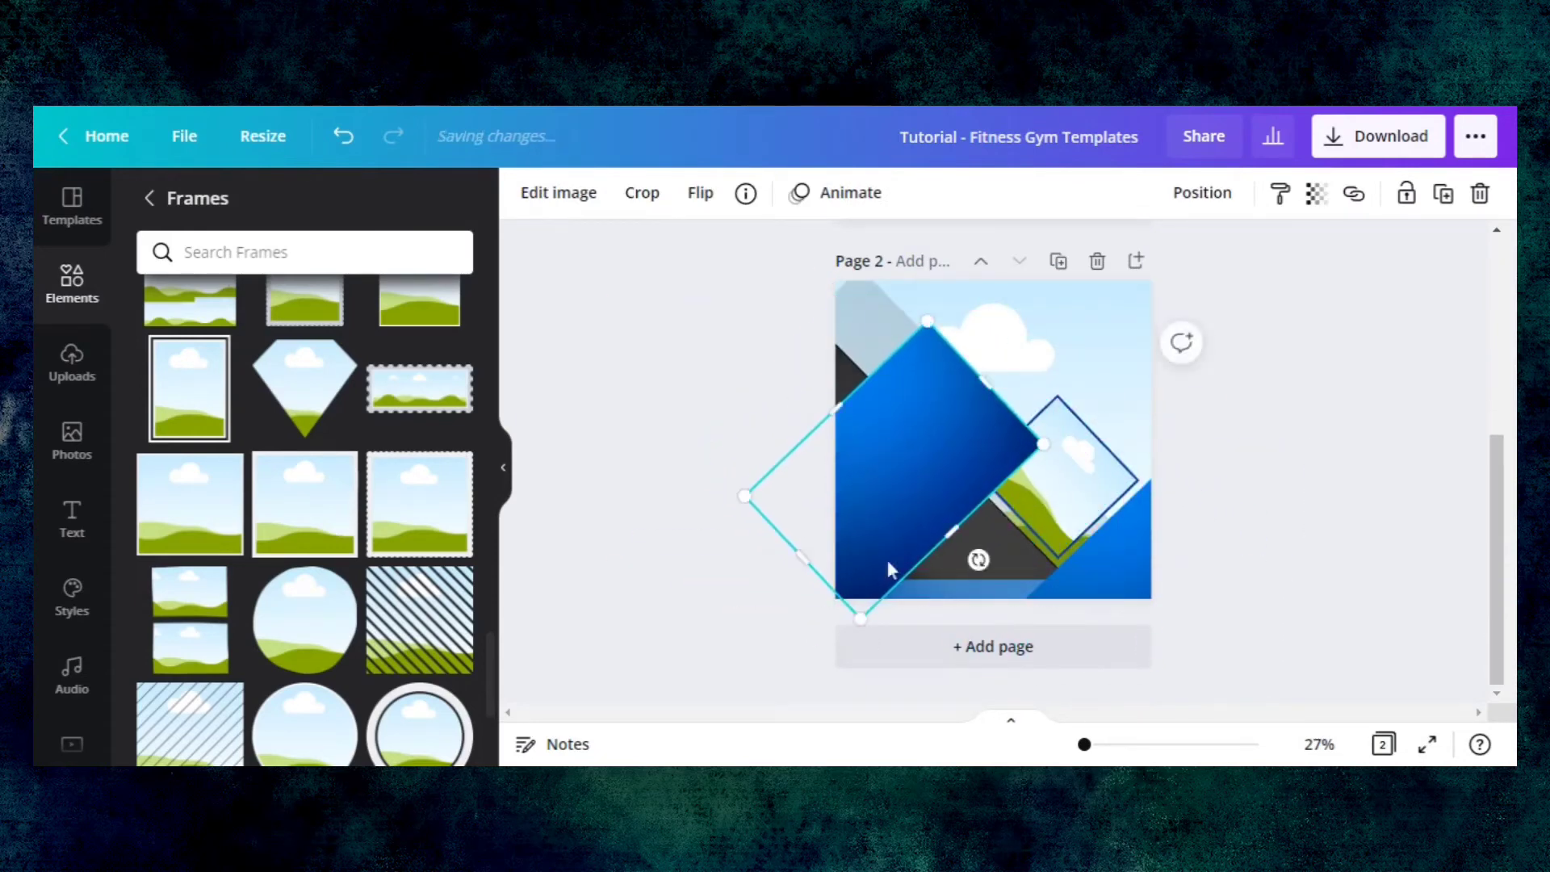
drag(874, 615, 975, 424)
drag(928, 374, 831, 412)
drag(881, 471, 863, 480)
drag(874, 411, 881, 415)
click(731, 398)
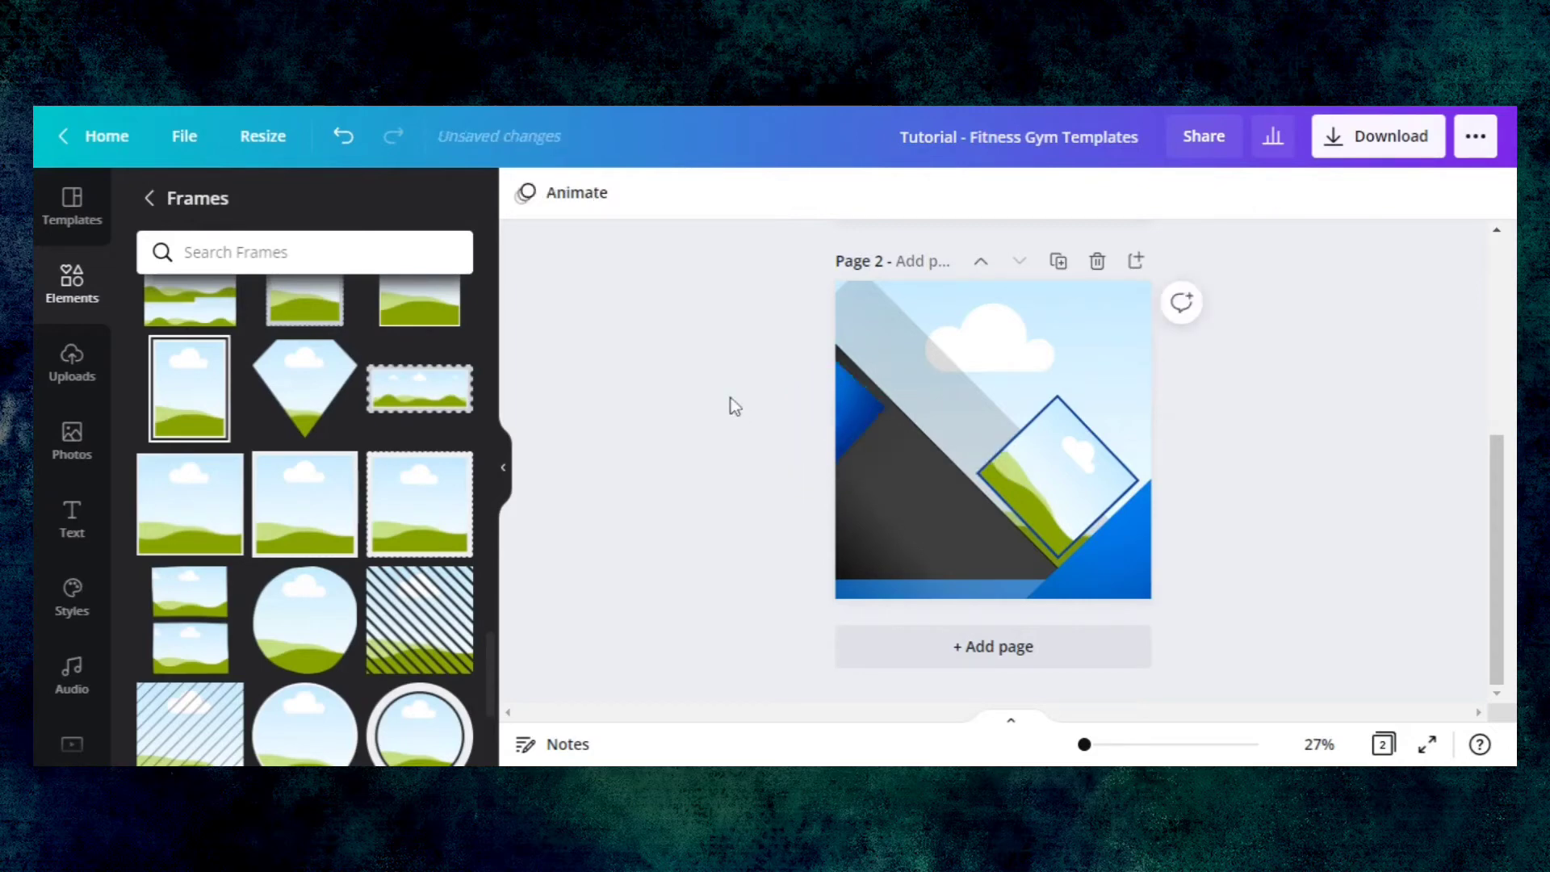
- Duplicate the small blue diamond and place the copy across the page's upper edge, beside the translucent shadow band
click(863, 394)
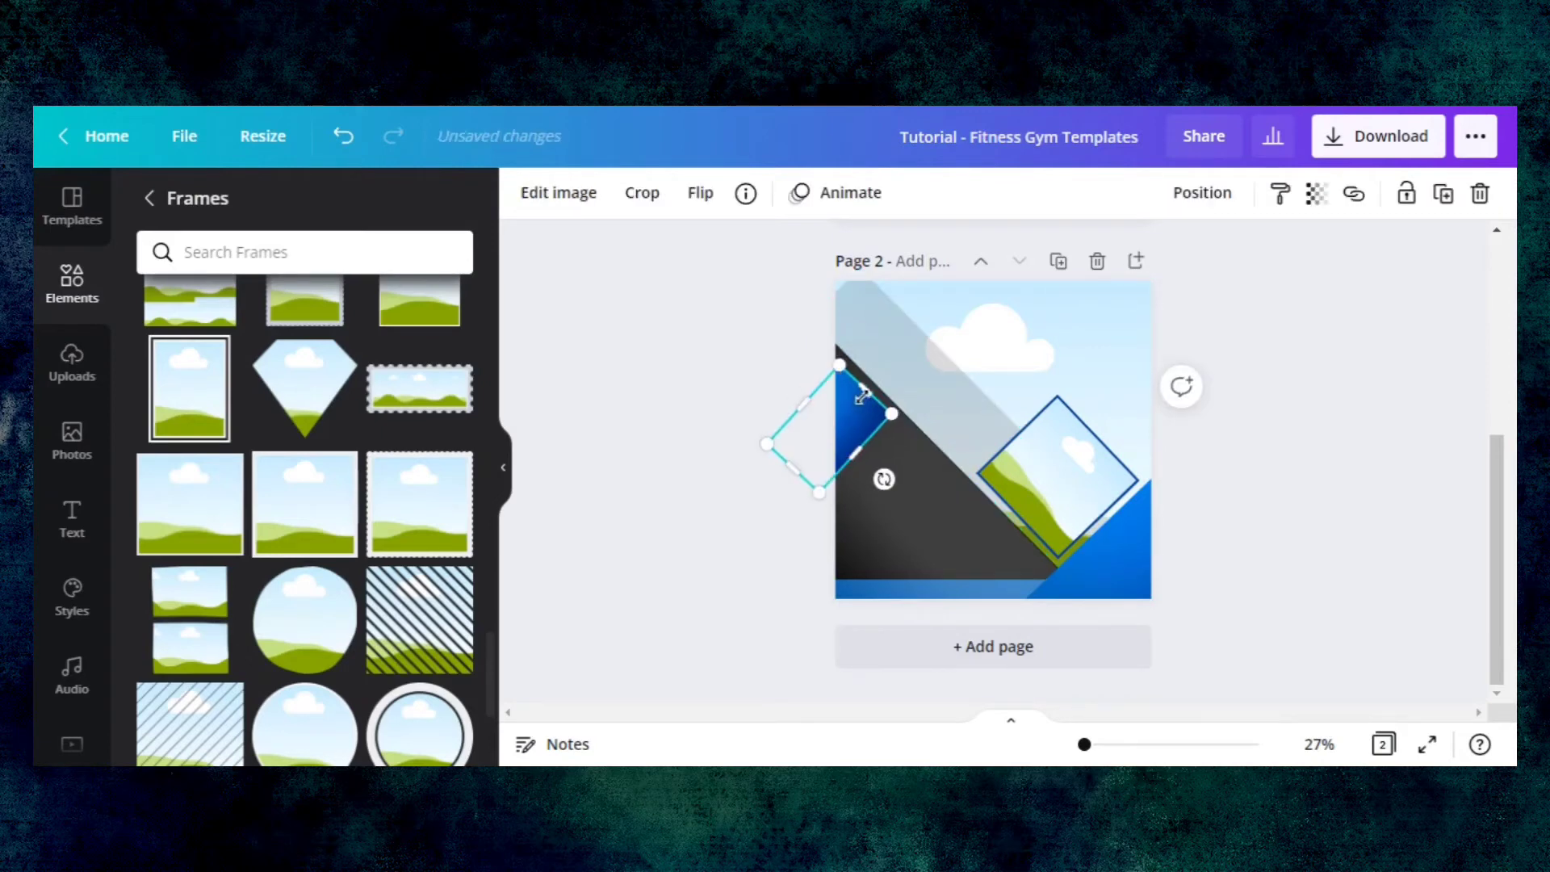
drag(864, 394, 941, 261)
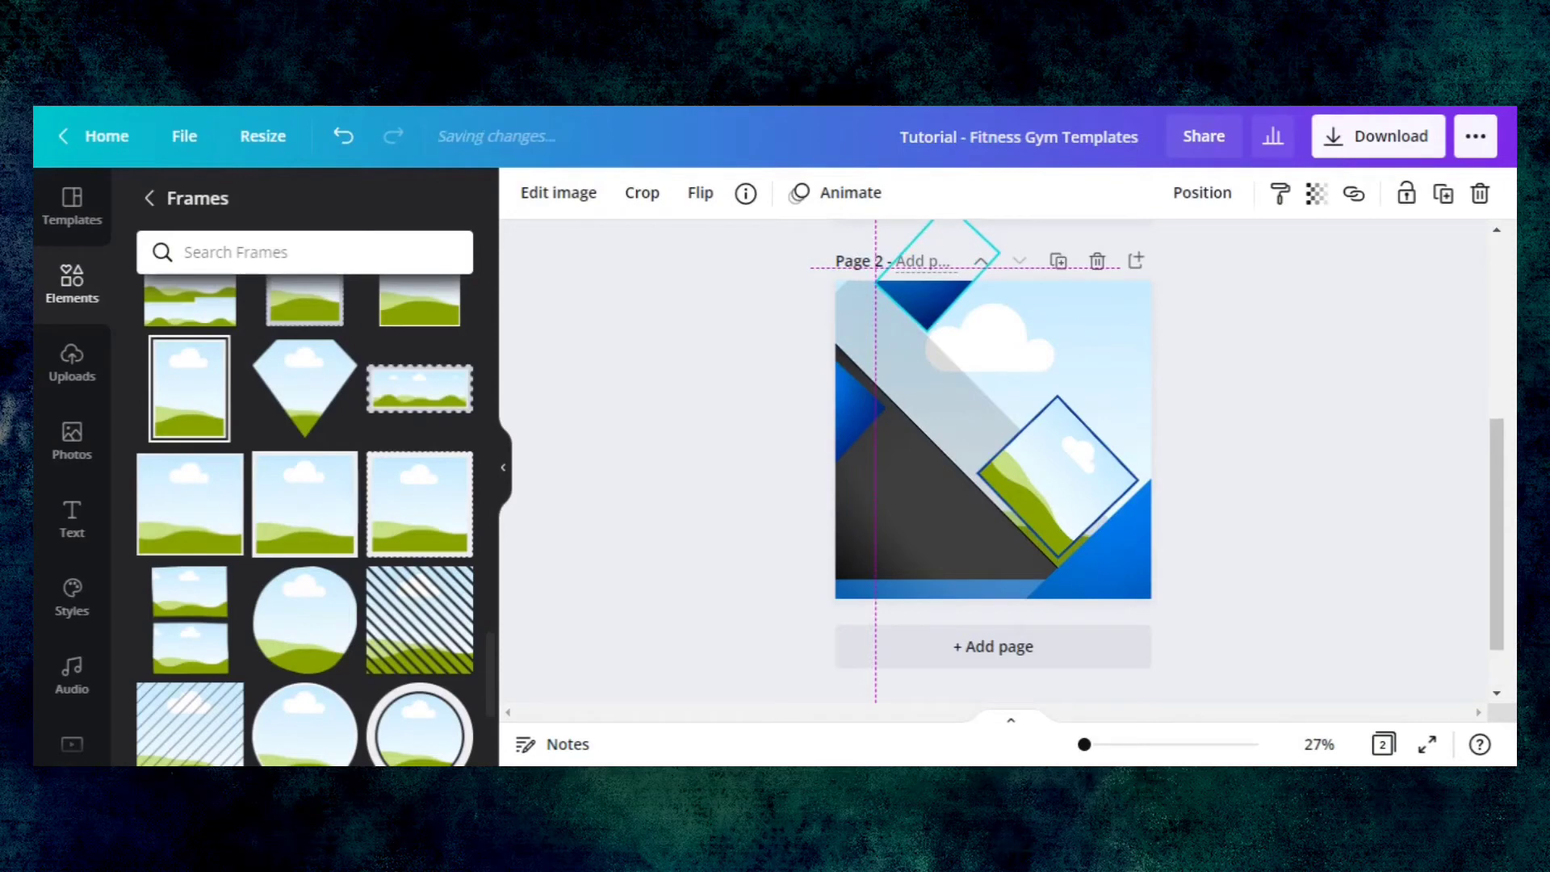
mouse_move(941, 262)
mouse_down()
mouse_move(939, 242)
mouse_move(939, 262)
mouse_up()
click(725, 357)
- Extend the translucent shadow band past the page's upper-left corner and adjust the upper blue diamond against the band's edge
click(886, 336)
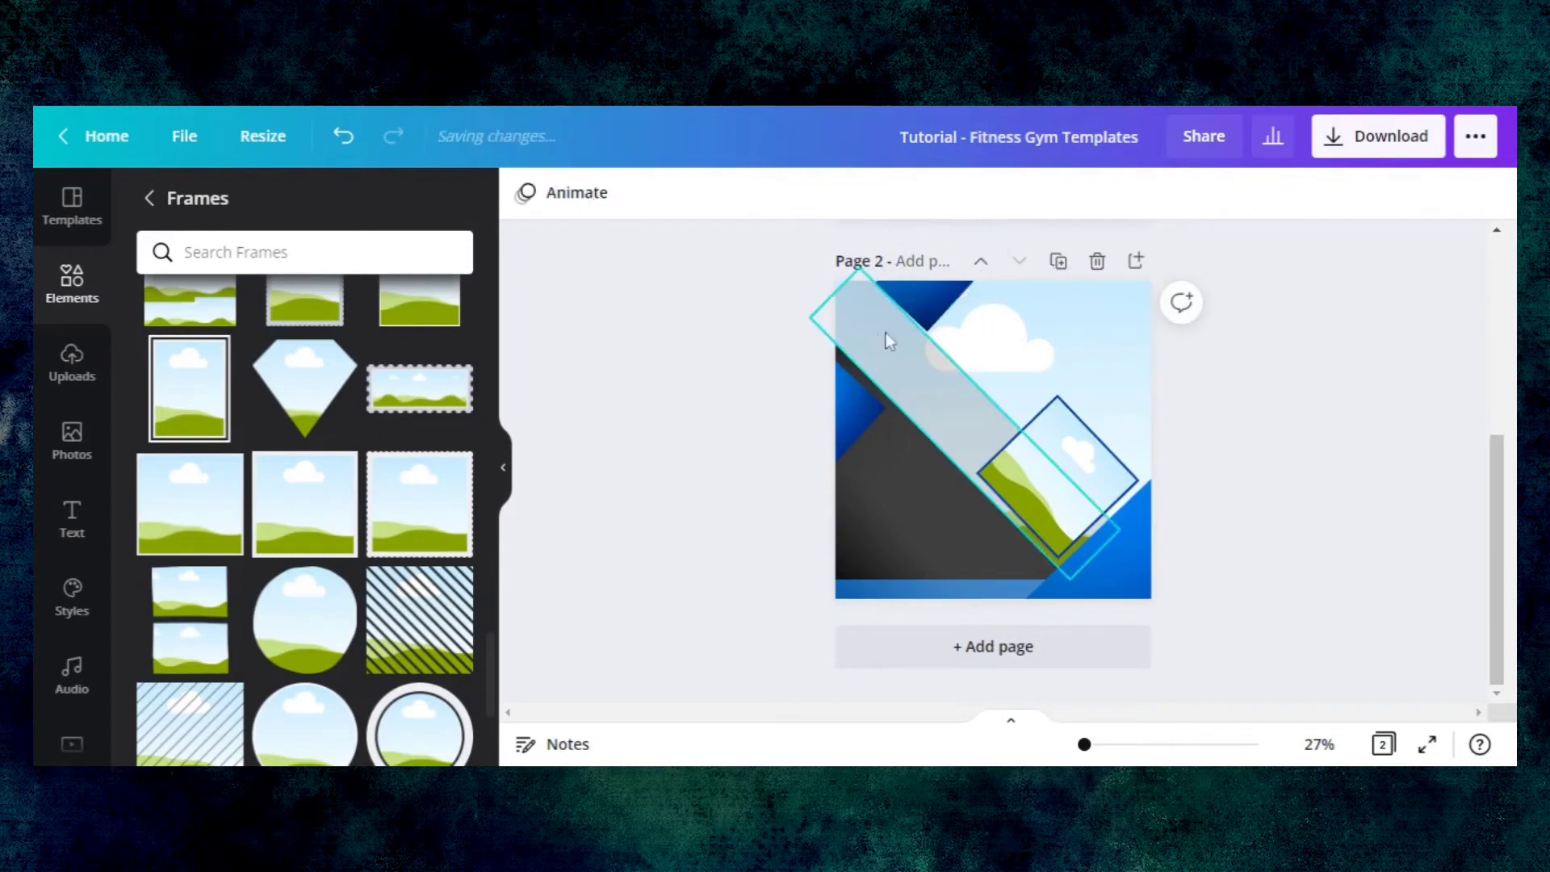
drag(830, 292, 814, 288)
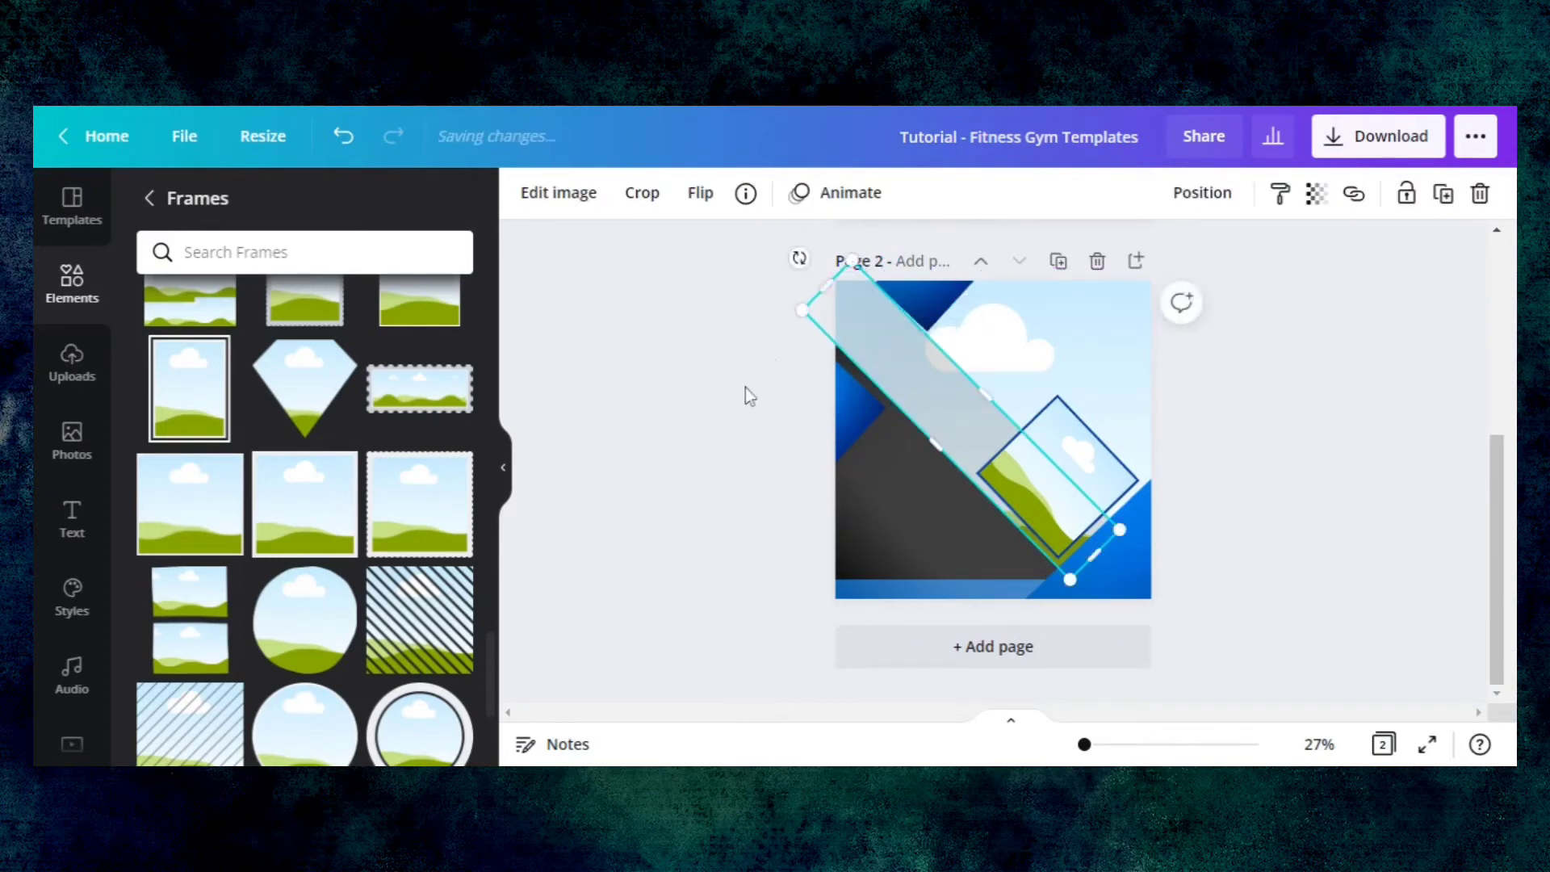
click(729, 432)
click(937, 305)
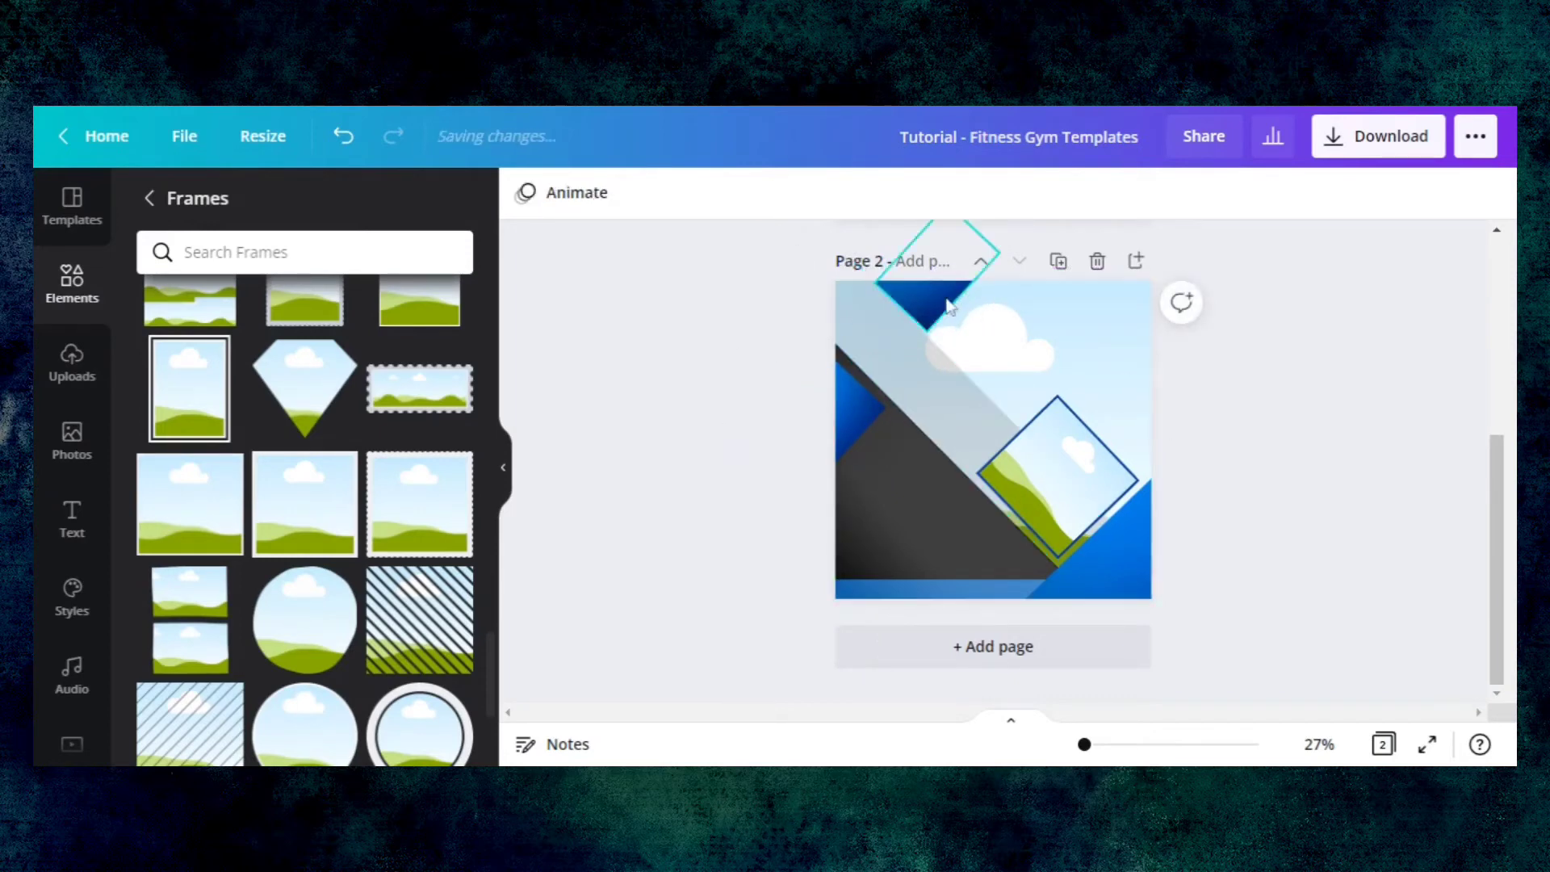
drag(878, 286, 924, 294)
click(739, 387)
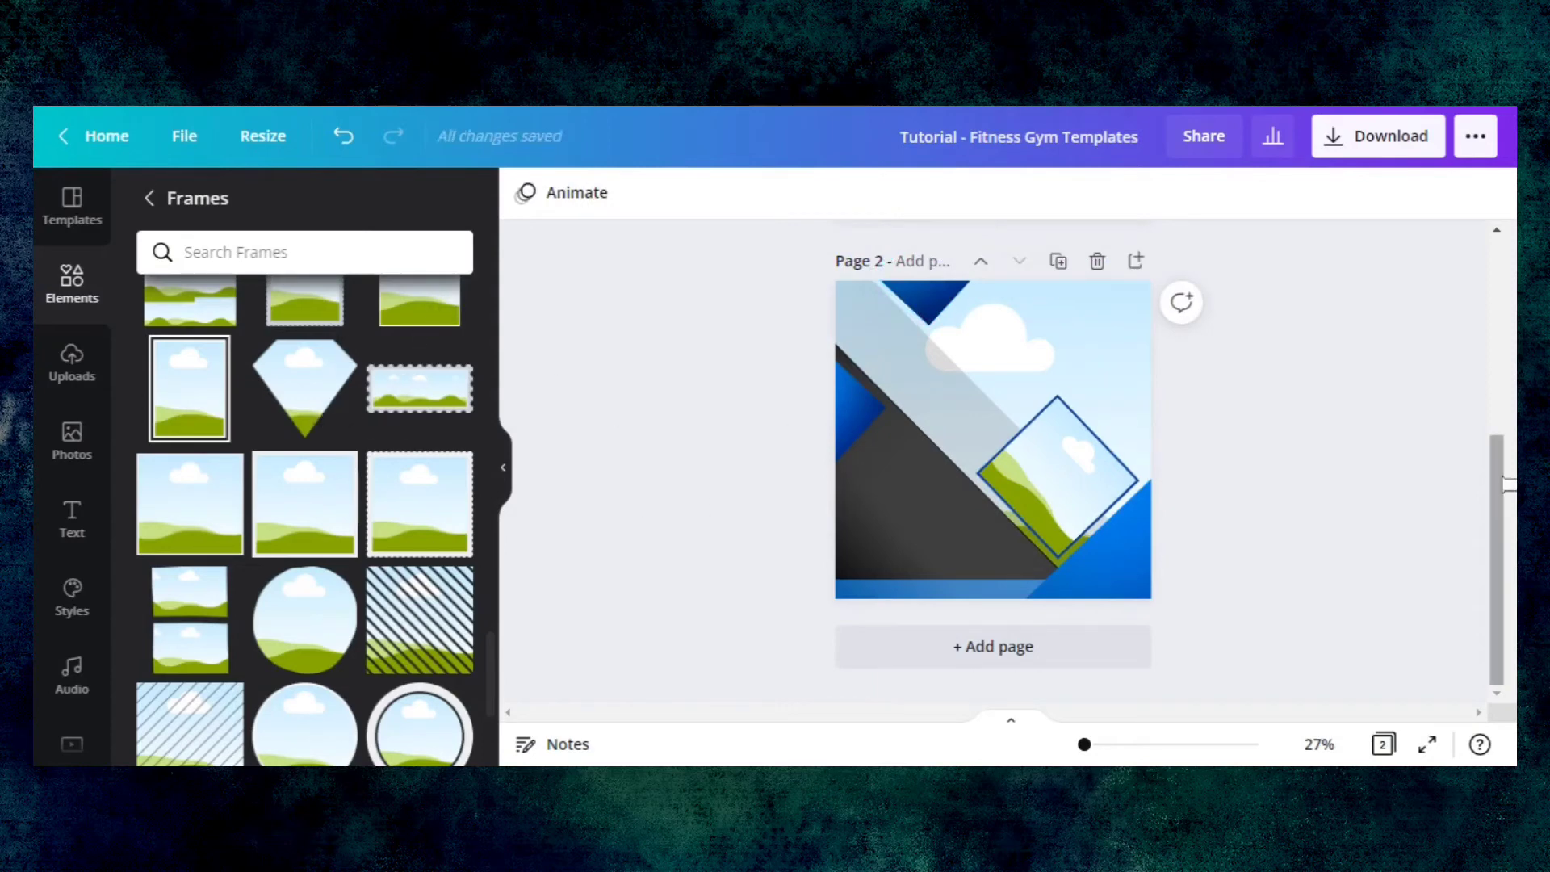
- Add a square outline from the Lines & Shapes collection to page 2 and color it white #ffffff
drag(1501, 500, 1500, 303)
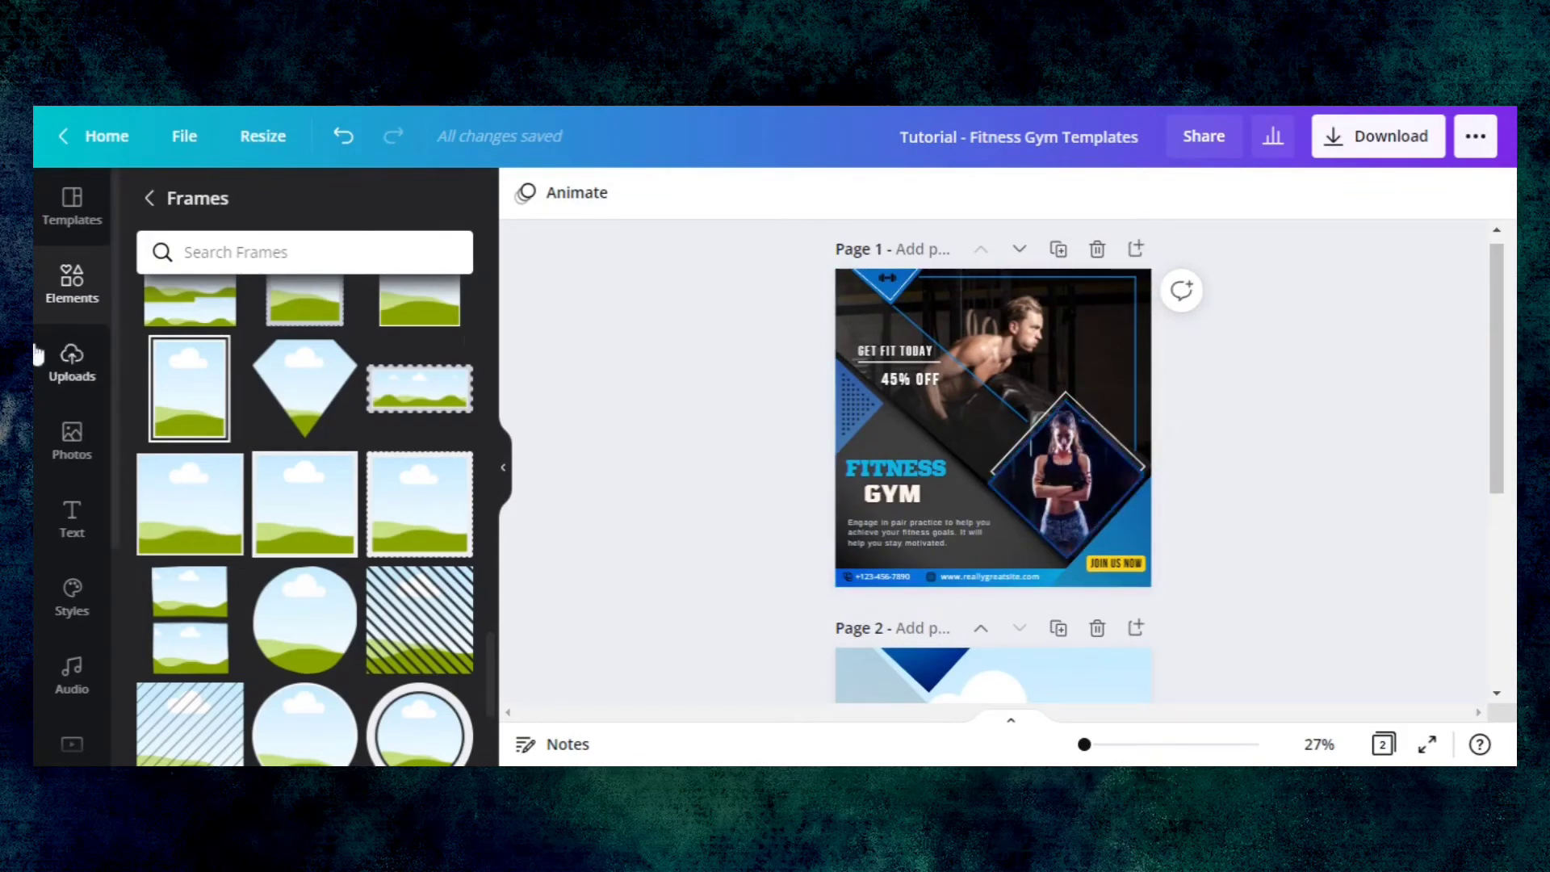
click(150, 202)
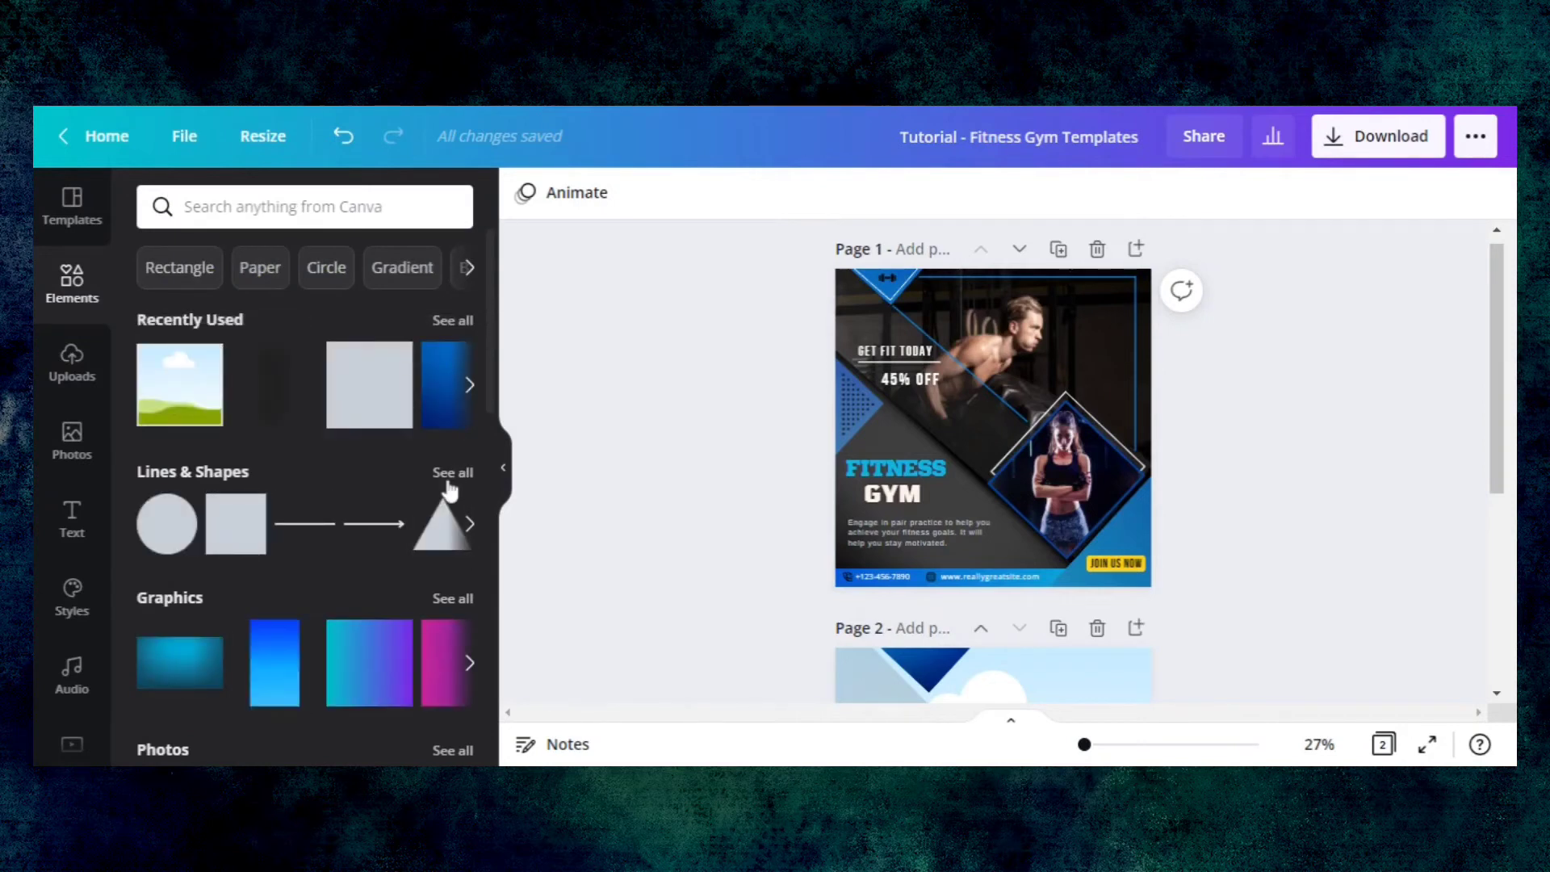
click(450, 473)
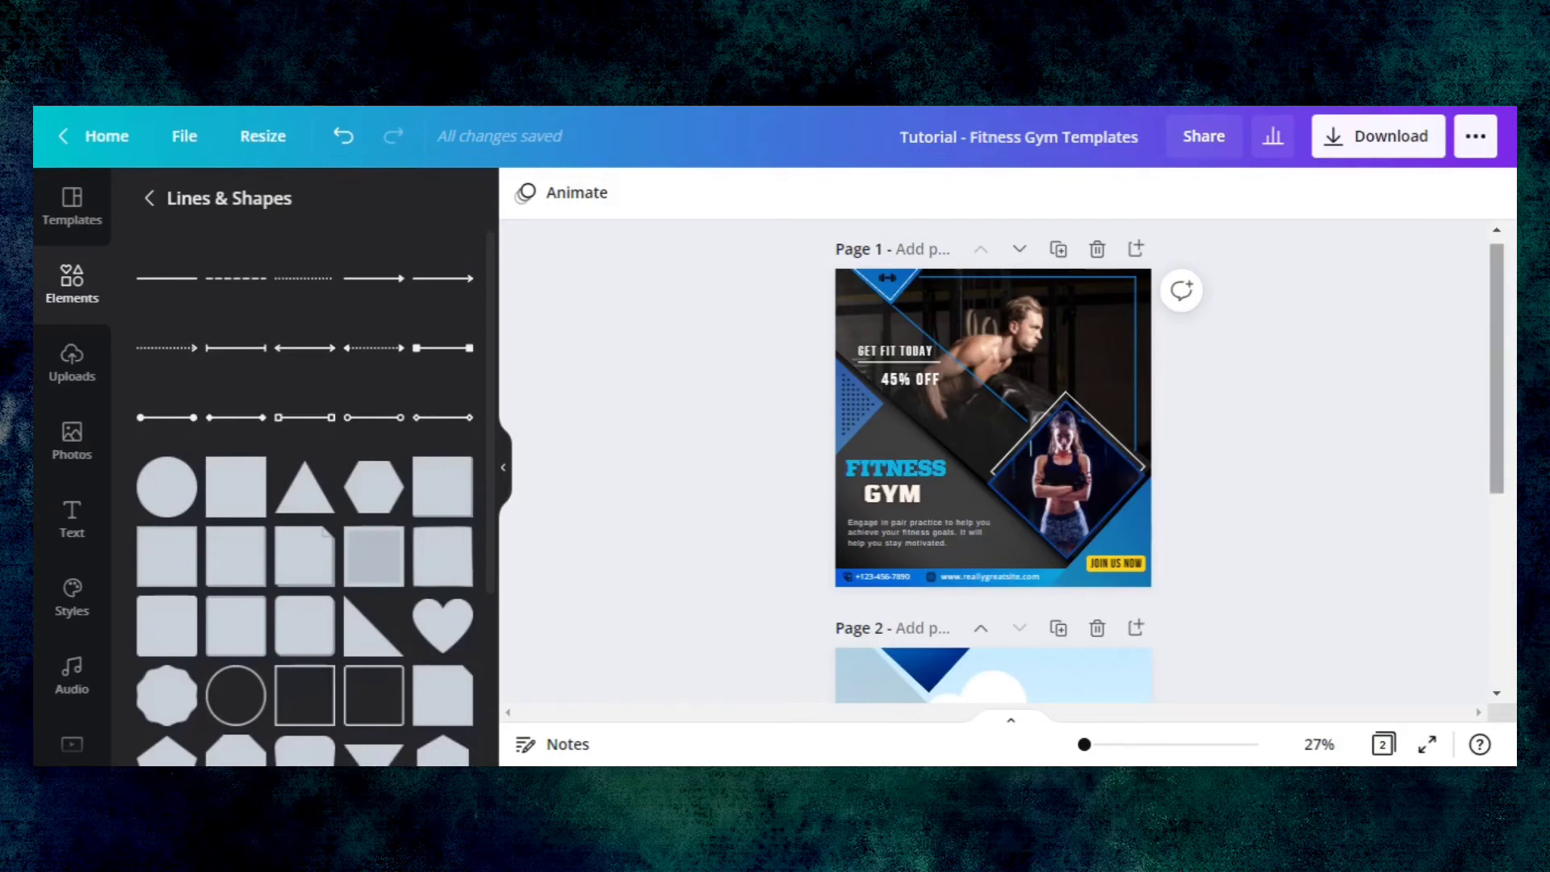
drag(1492, 353, 1494, 570)
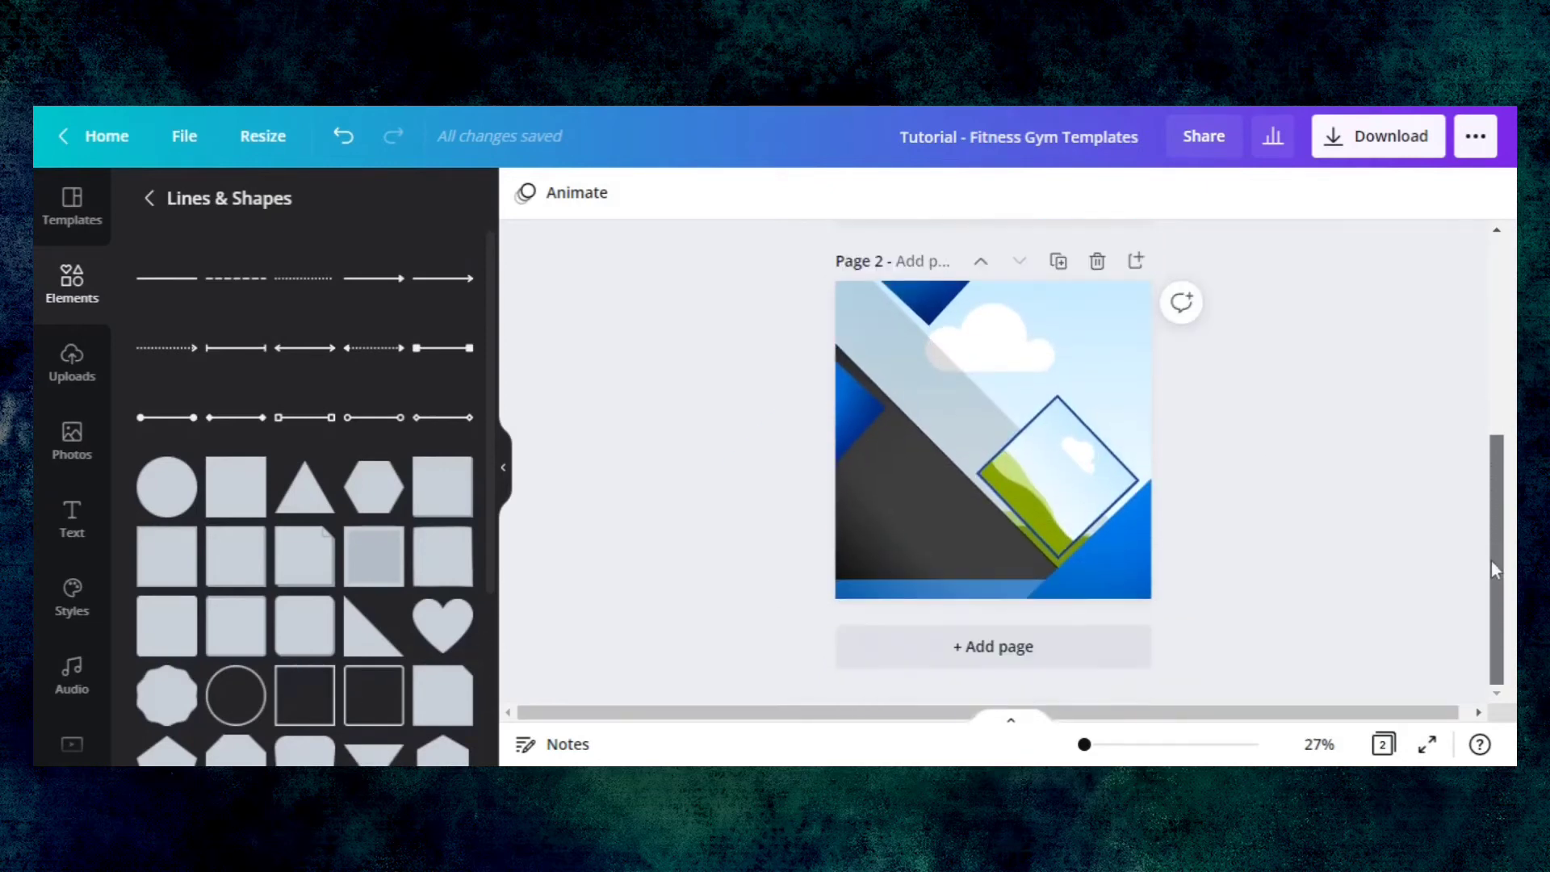
click(289, 704)
drag(1082, 524, 1042, 484)
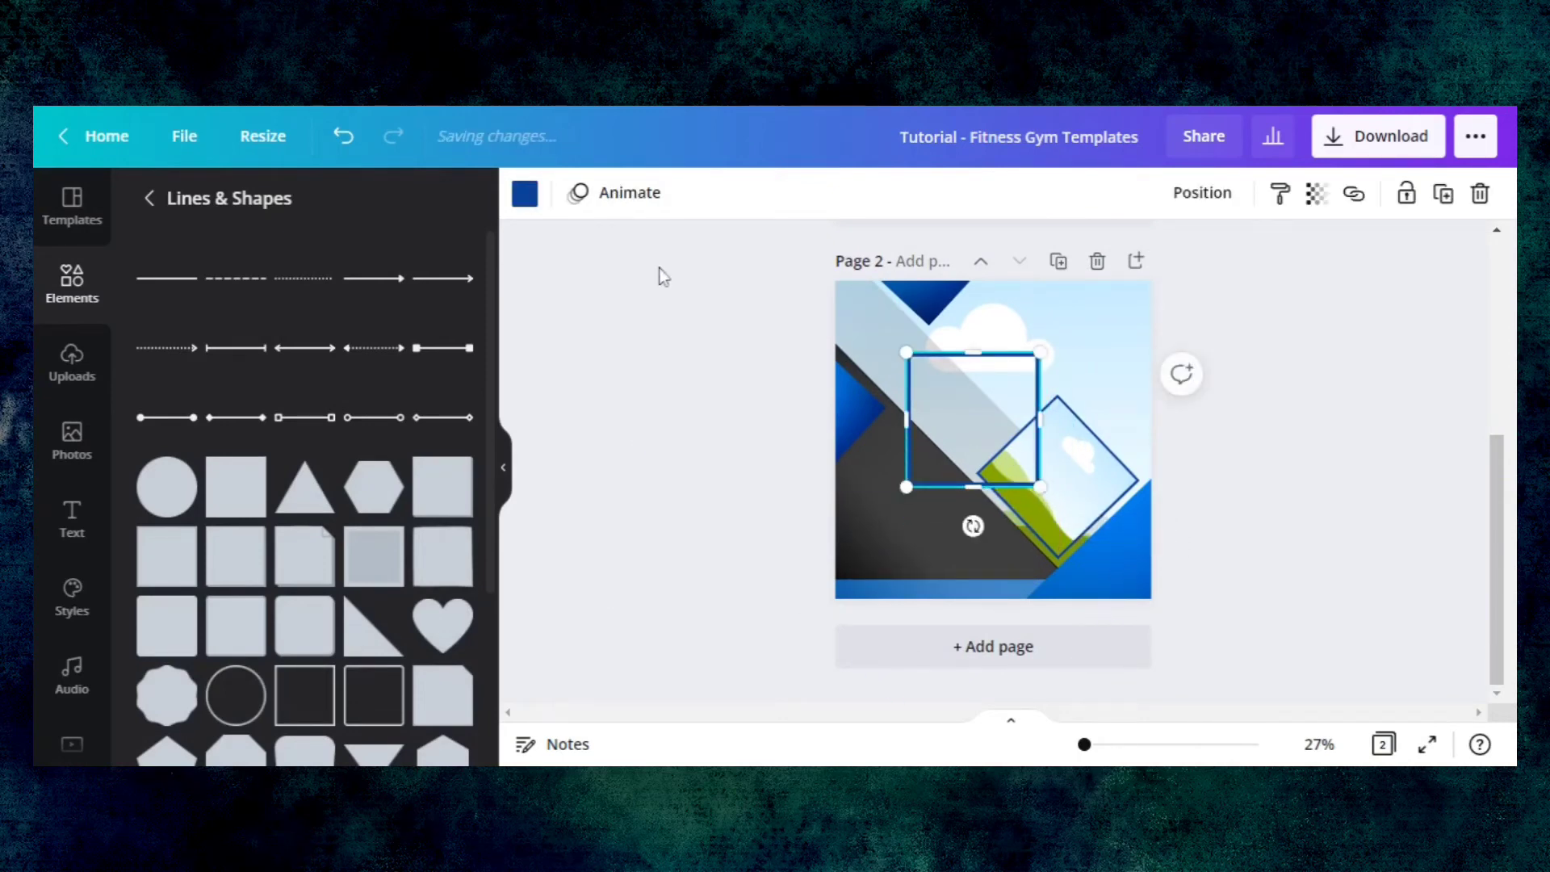
click(526, 198)
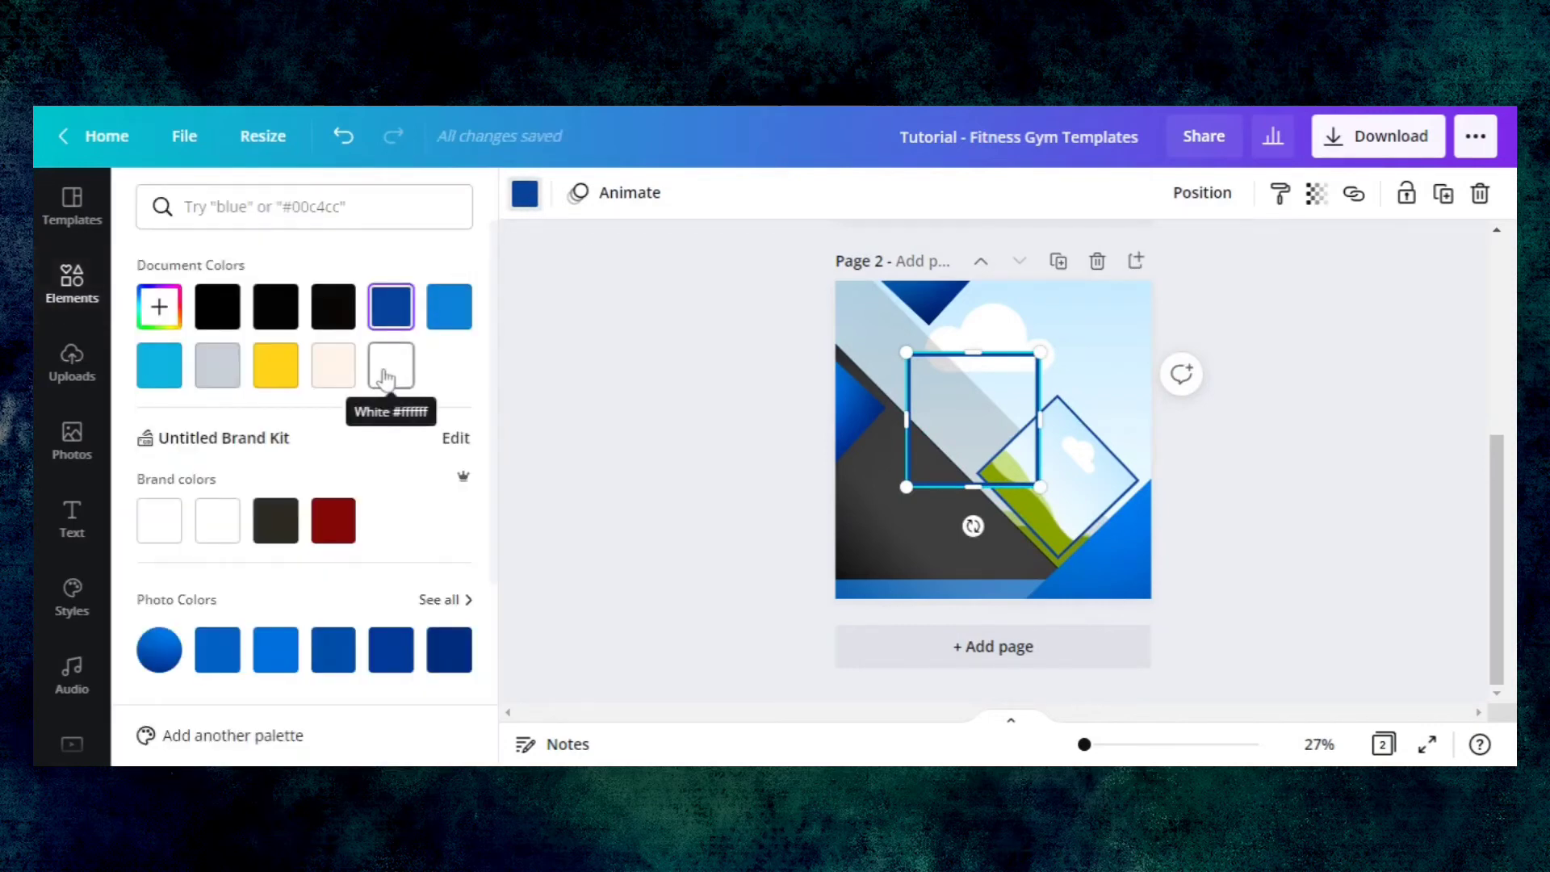
click(391, 365)
- Rotate the white square outline into a diamond, move it over the photo frame and resize it to nearly match the frame
drag(973, 525, 895, 491)
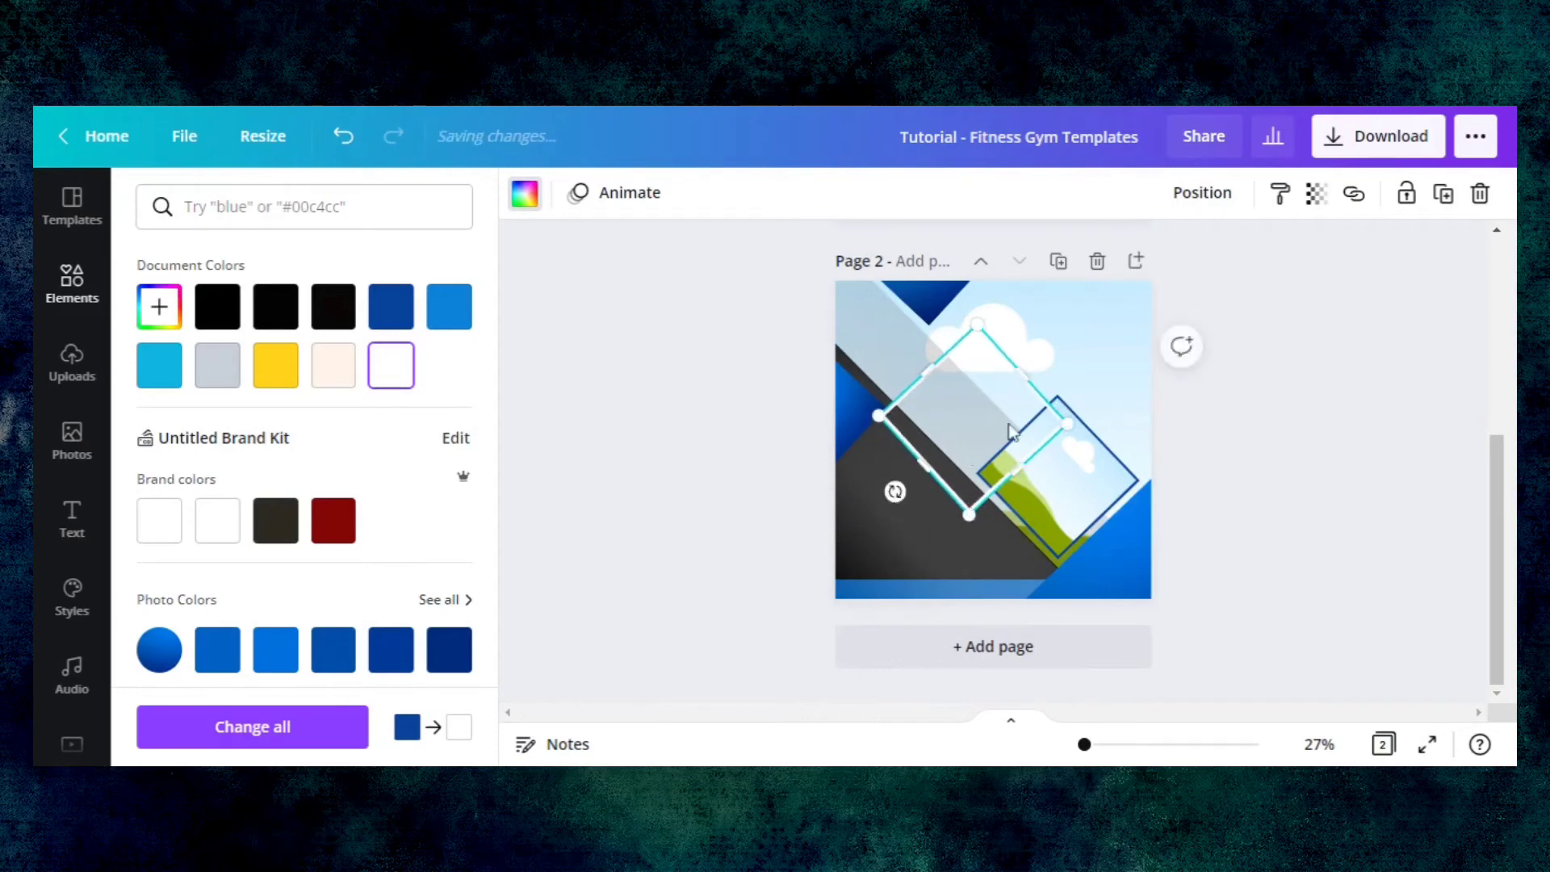
drag(976, 405, 1045, 426)
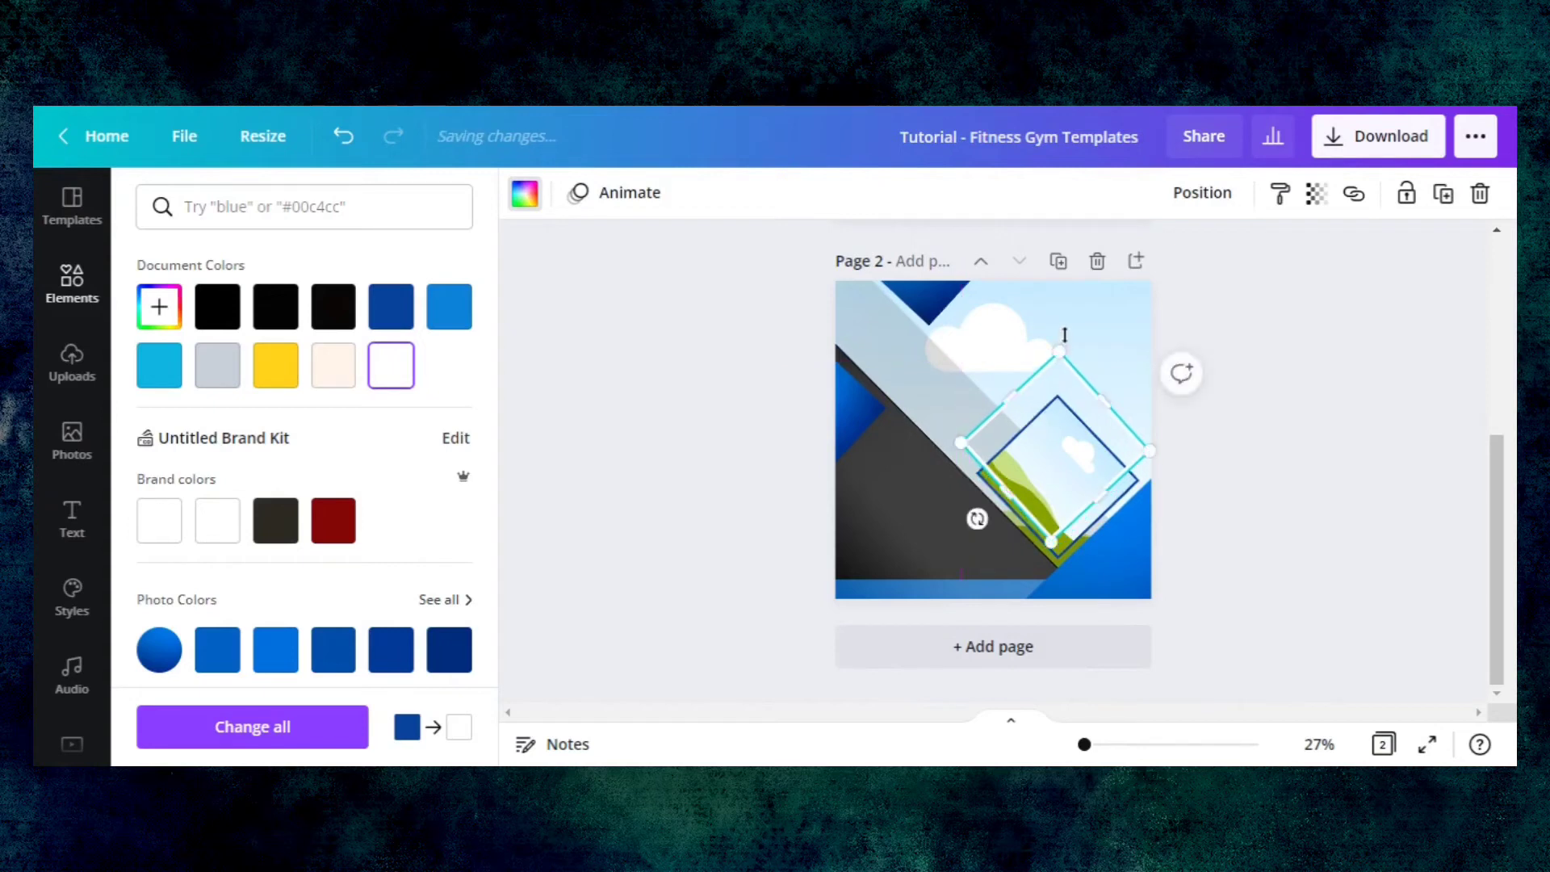
drag(1060, 335, 1066, 353)
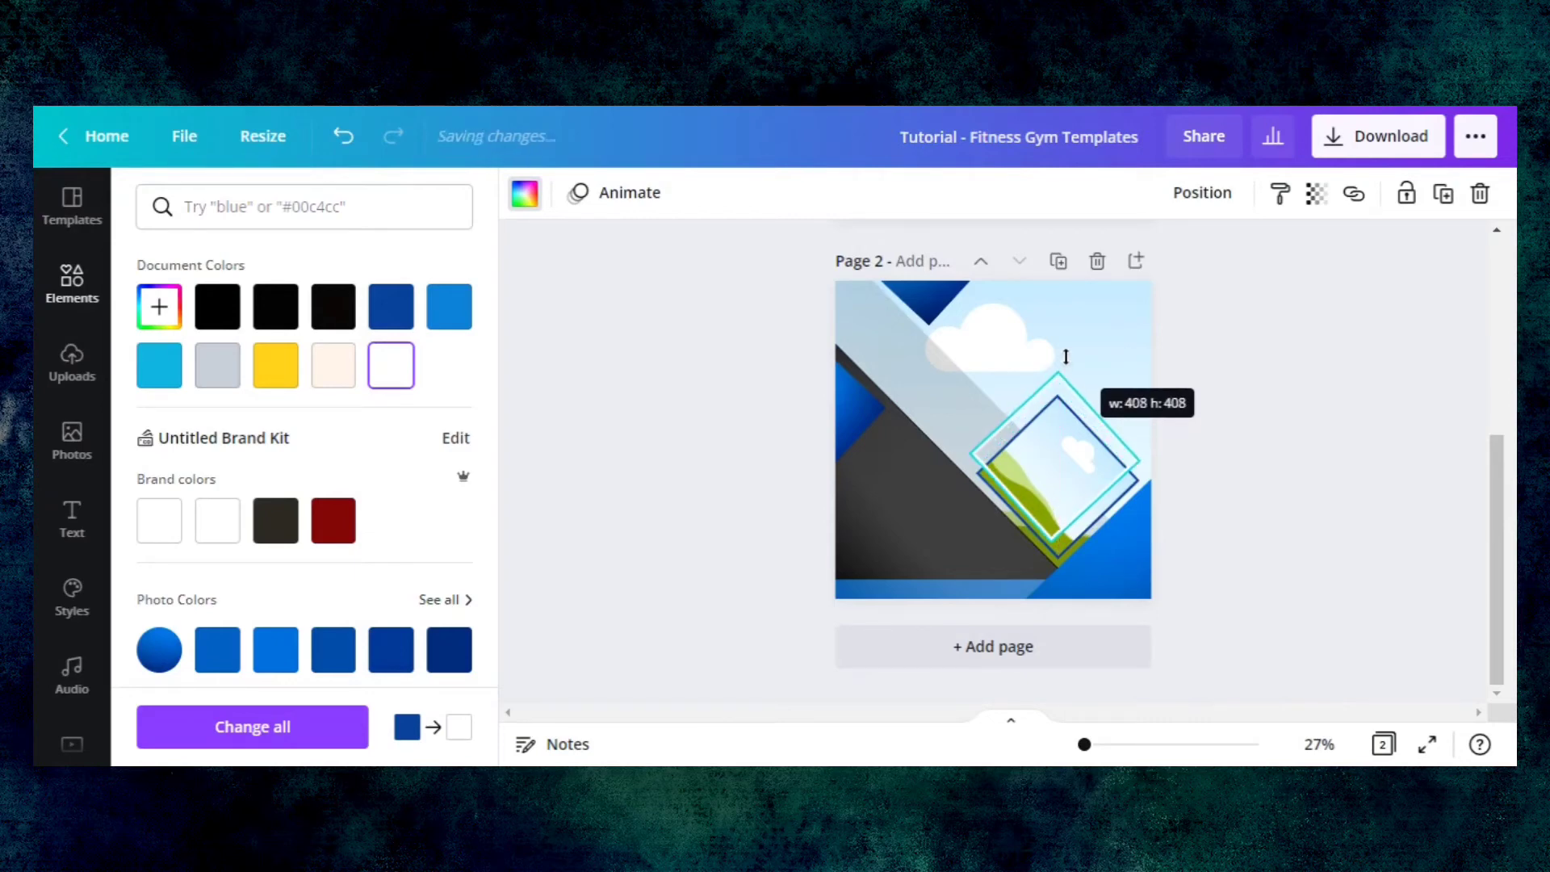
drag(982, 524, 981, 524)
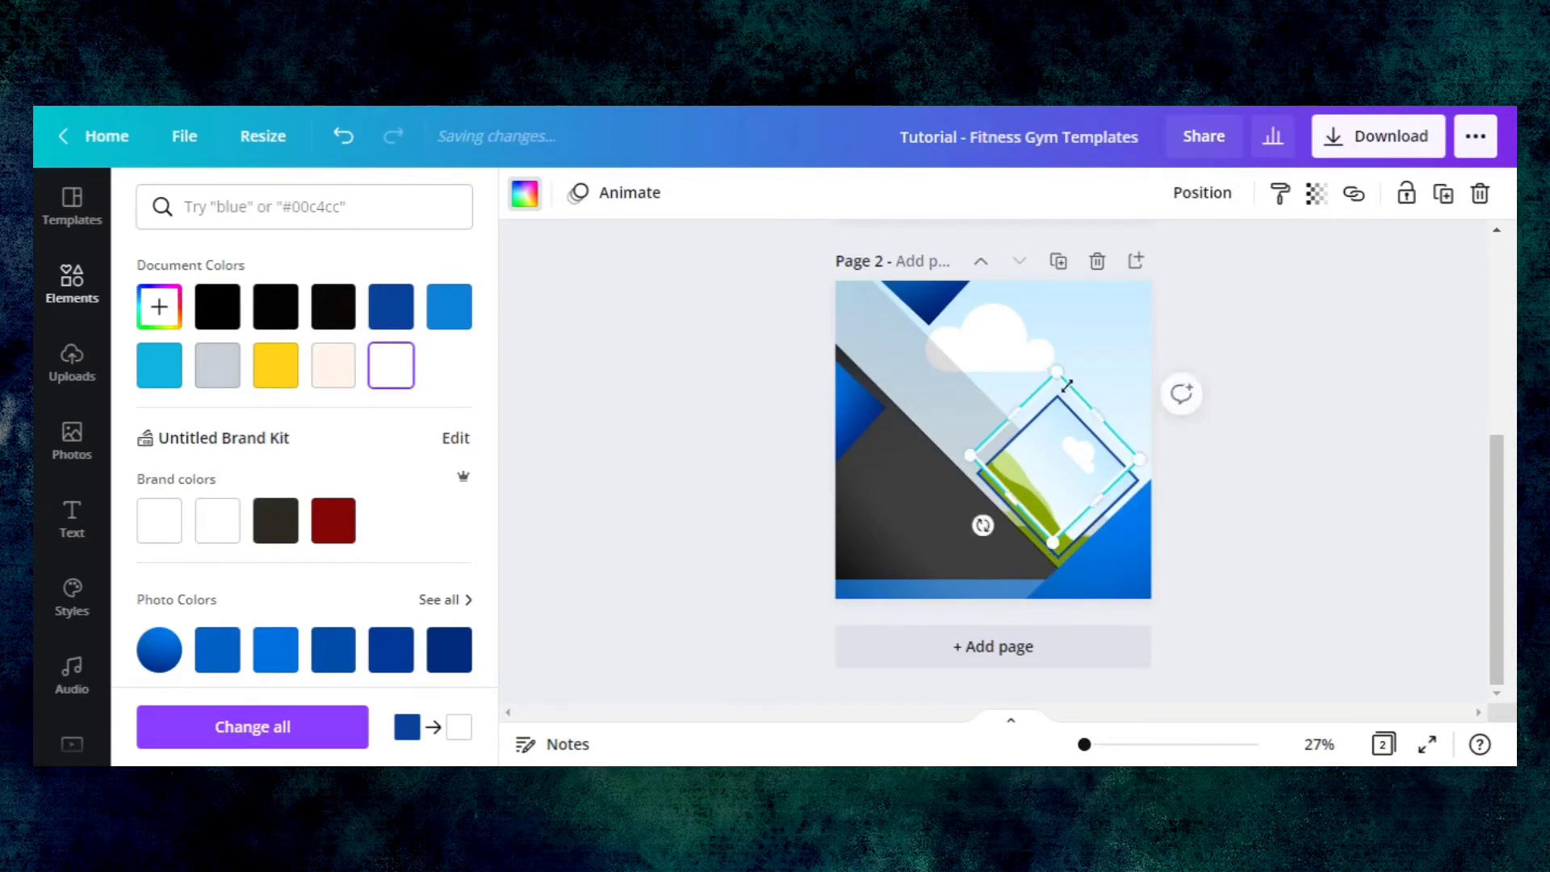
drag(1055, 374, 1053, 386)
- Send the white diamond outline backward behind the photo frame
click(1203, 192)
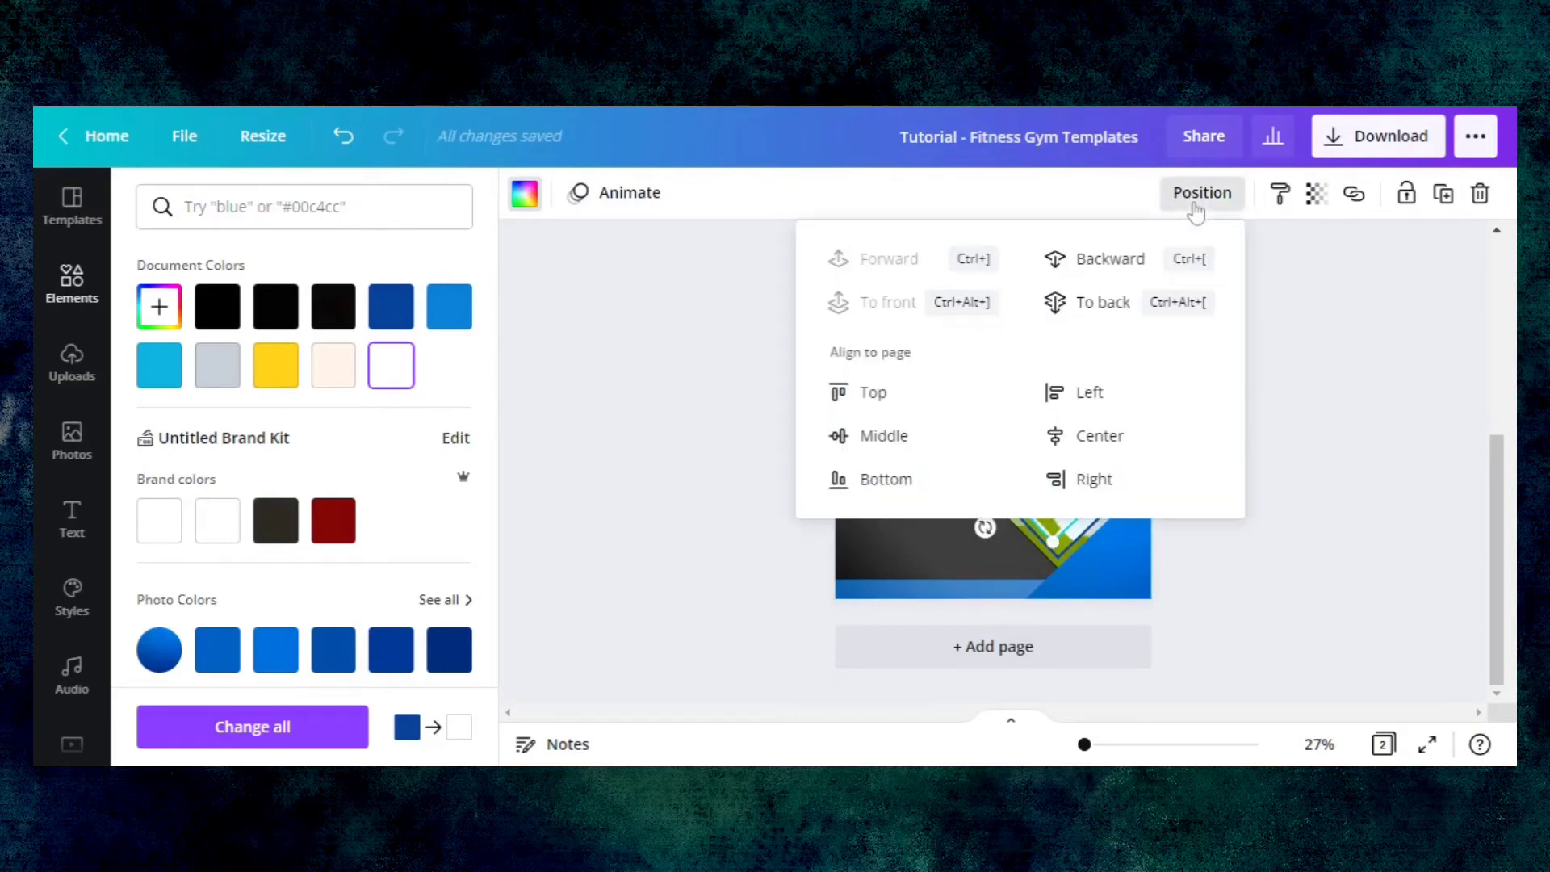
click(1090, 275)
key(Escape)
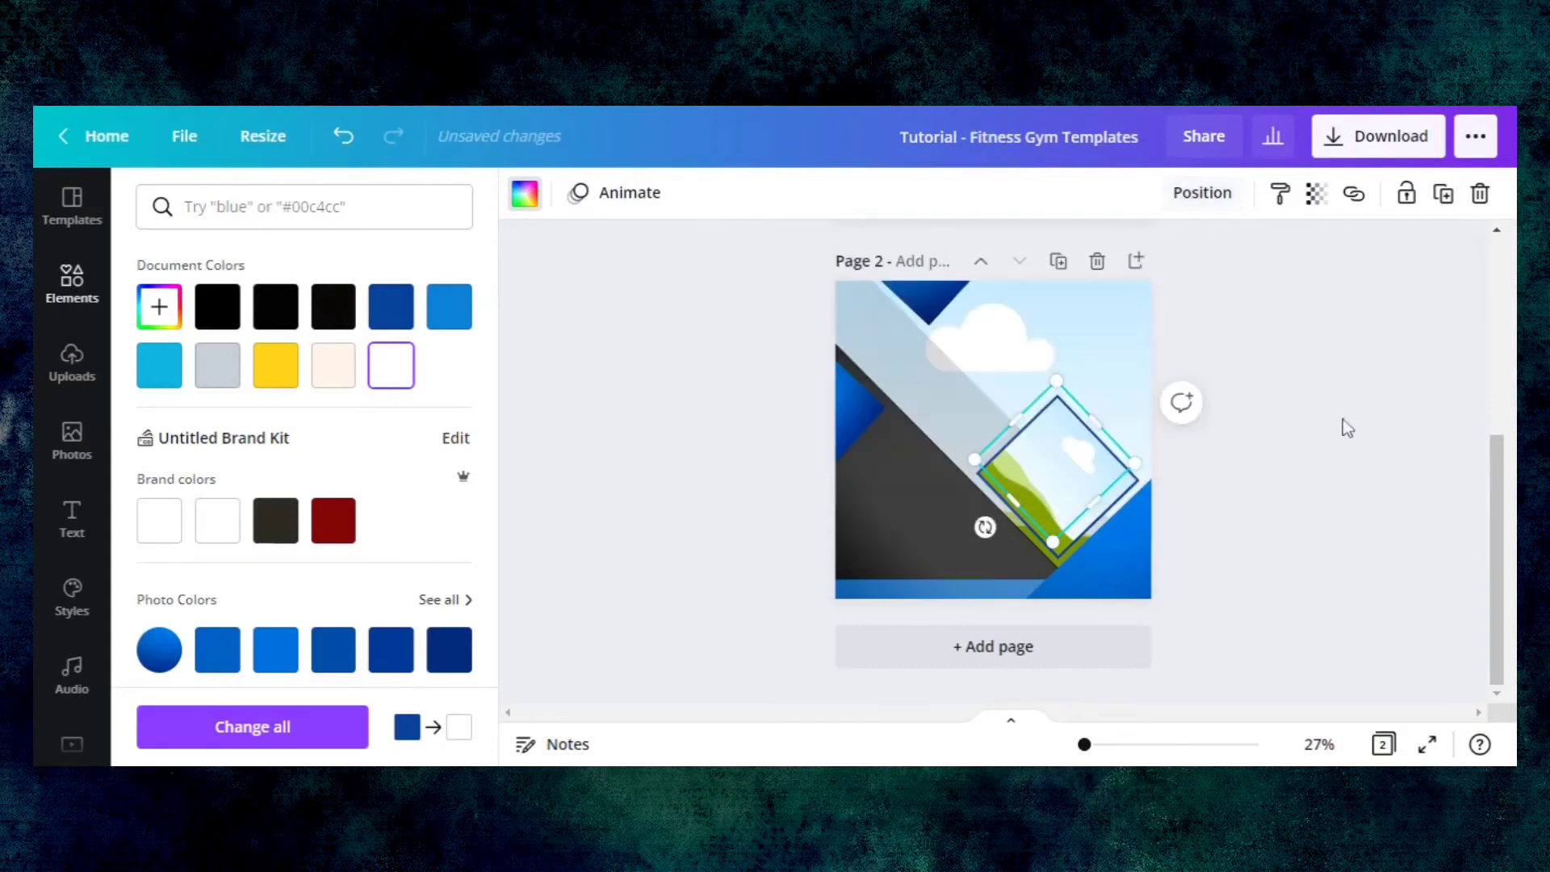
key(Escape)
key(Escape)
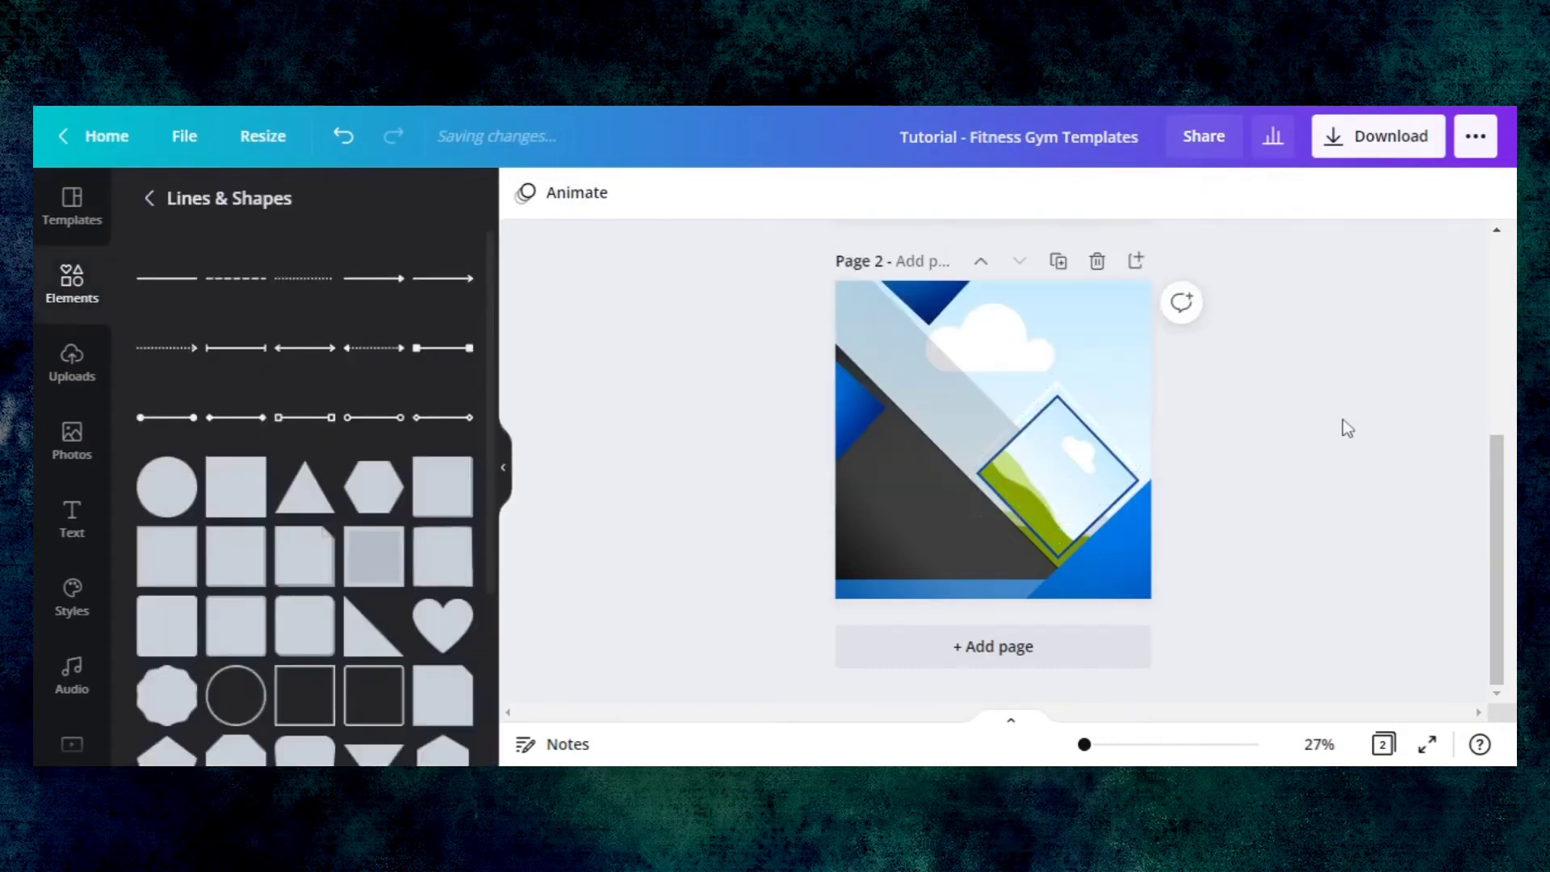
key(ctrl+z)
- Rotate the left blue diamond slightly and reposition it to follow the black panel's diagonal edge
click(853, 412)
drag(828, 355, 827, 354)
click(788, 355)
click(846, 415)
drag(877, 472, 874, 475)
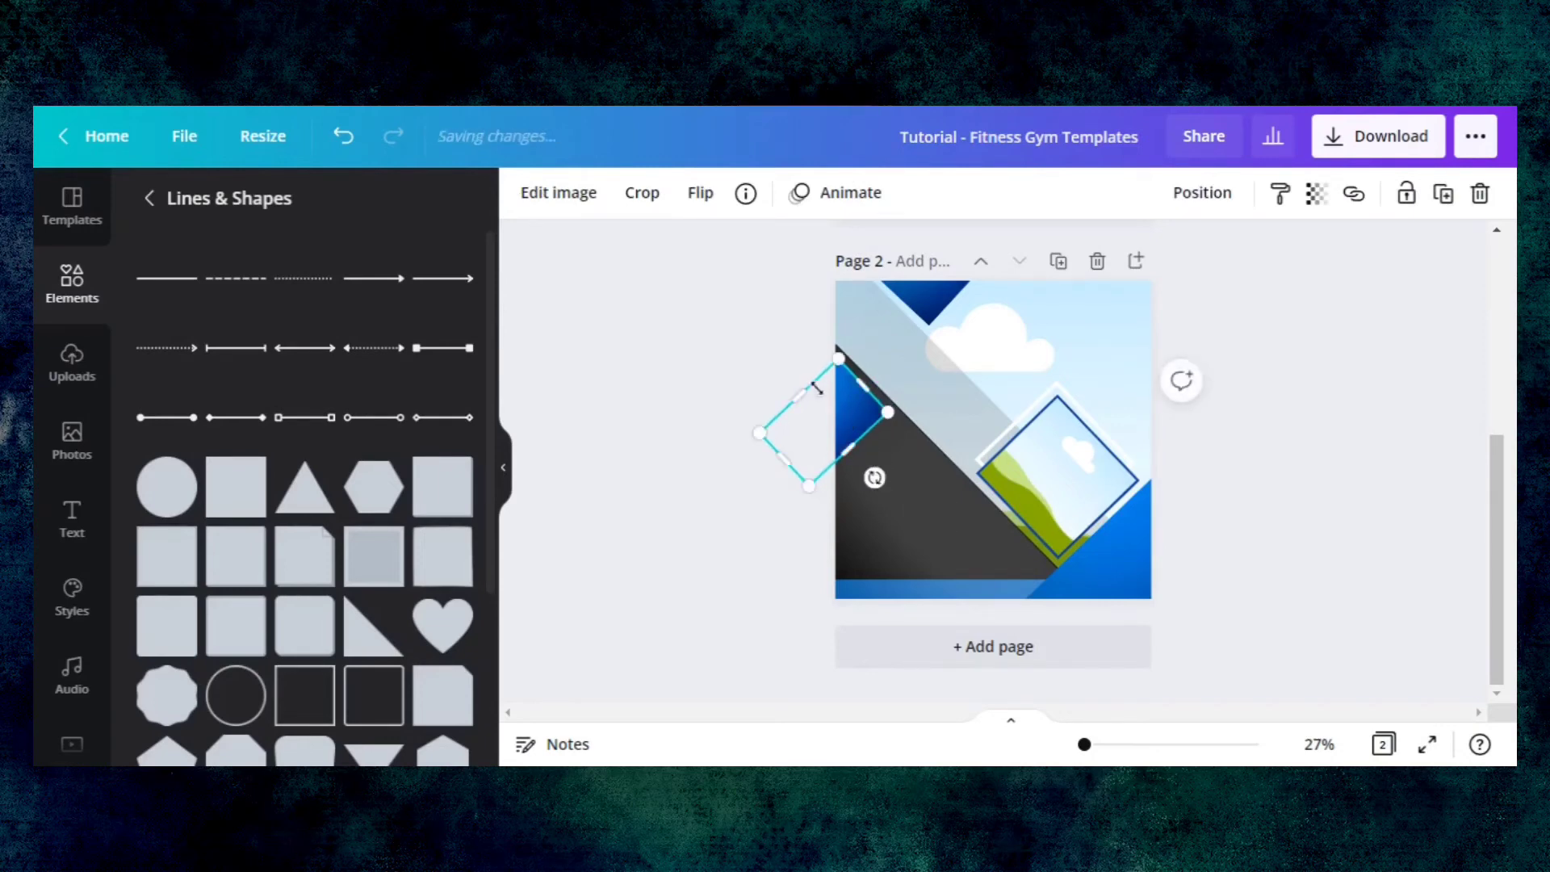
drag(806, 381, 743, 366)
click(742, 366)
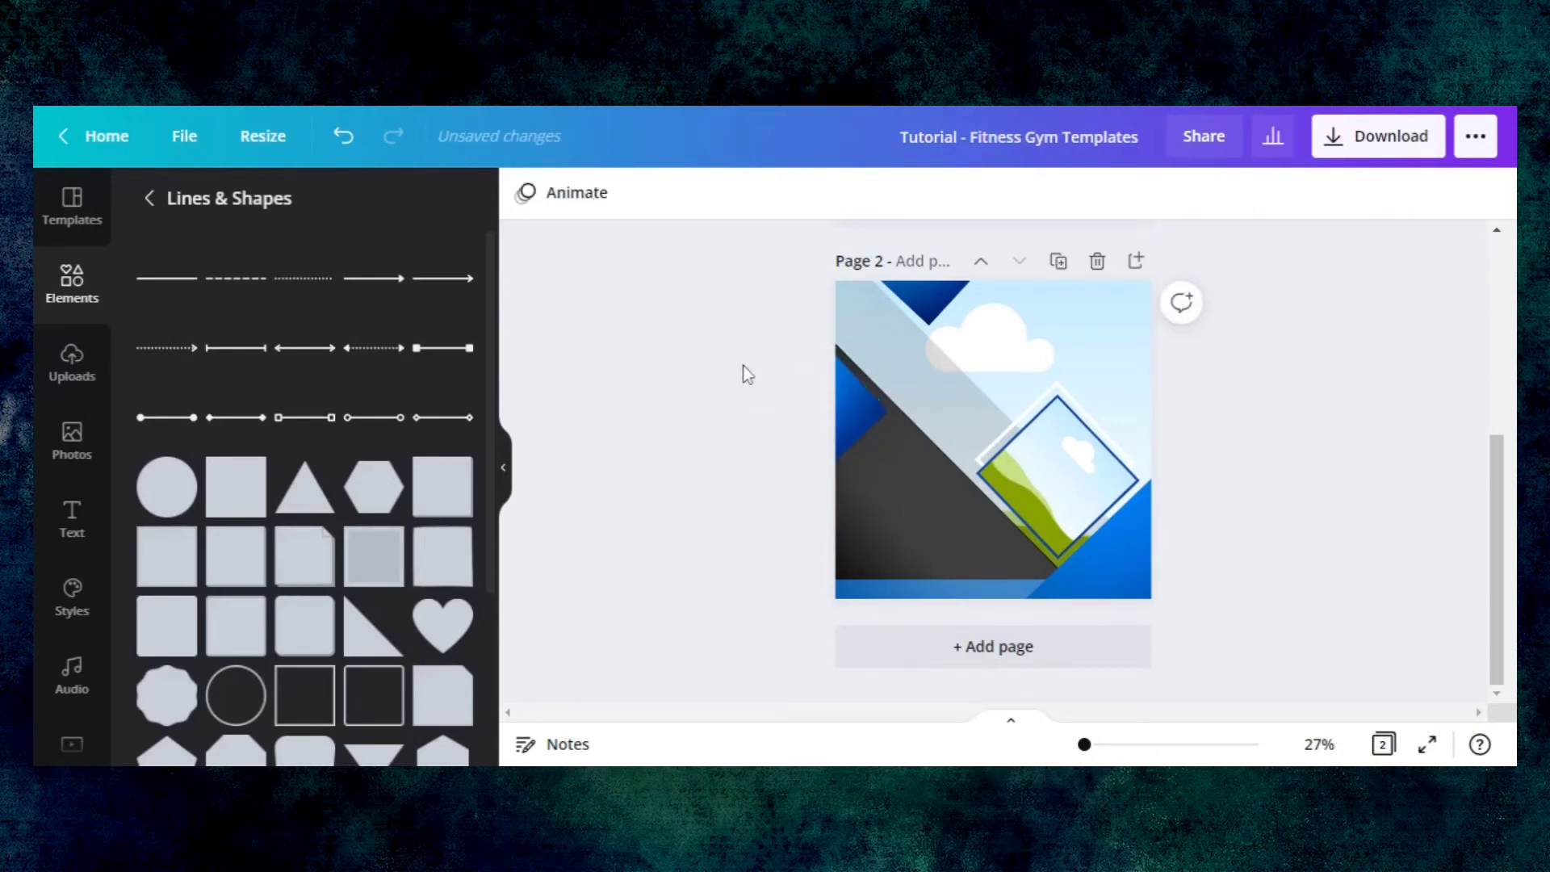
- Copy the dotted pattern from page 1 and place it on the left blue diamond on page 2
drag(1498, 514, 1498, 323)
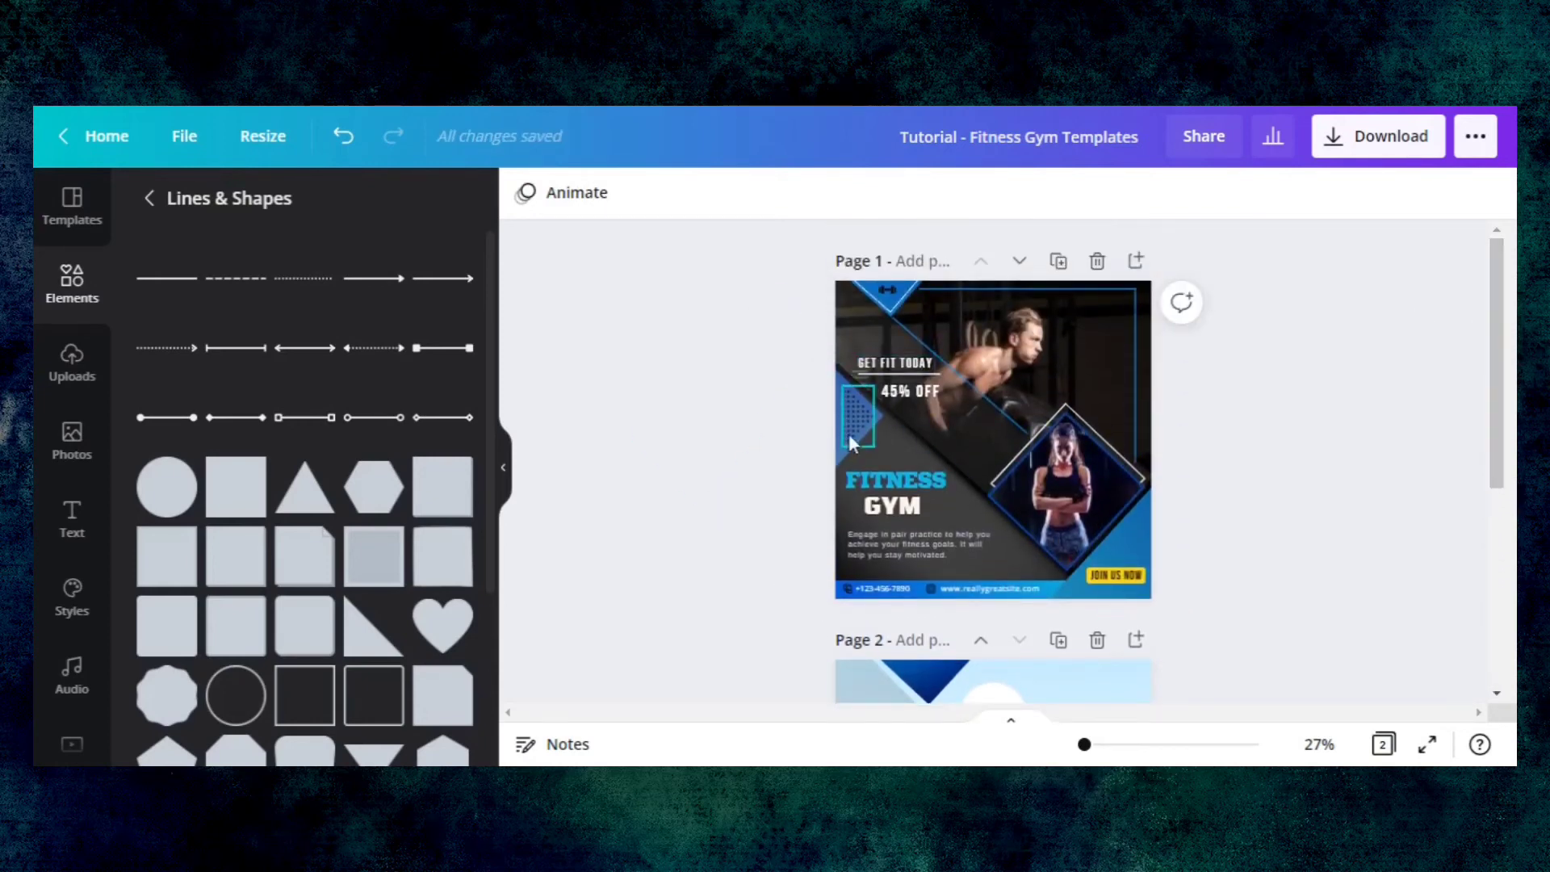
click(869, 407)
drag(1499, 361, 1489, 535)
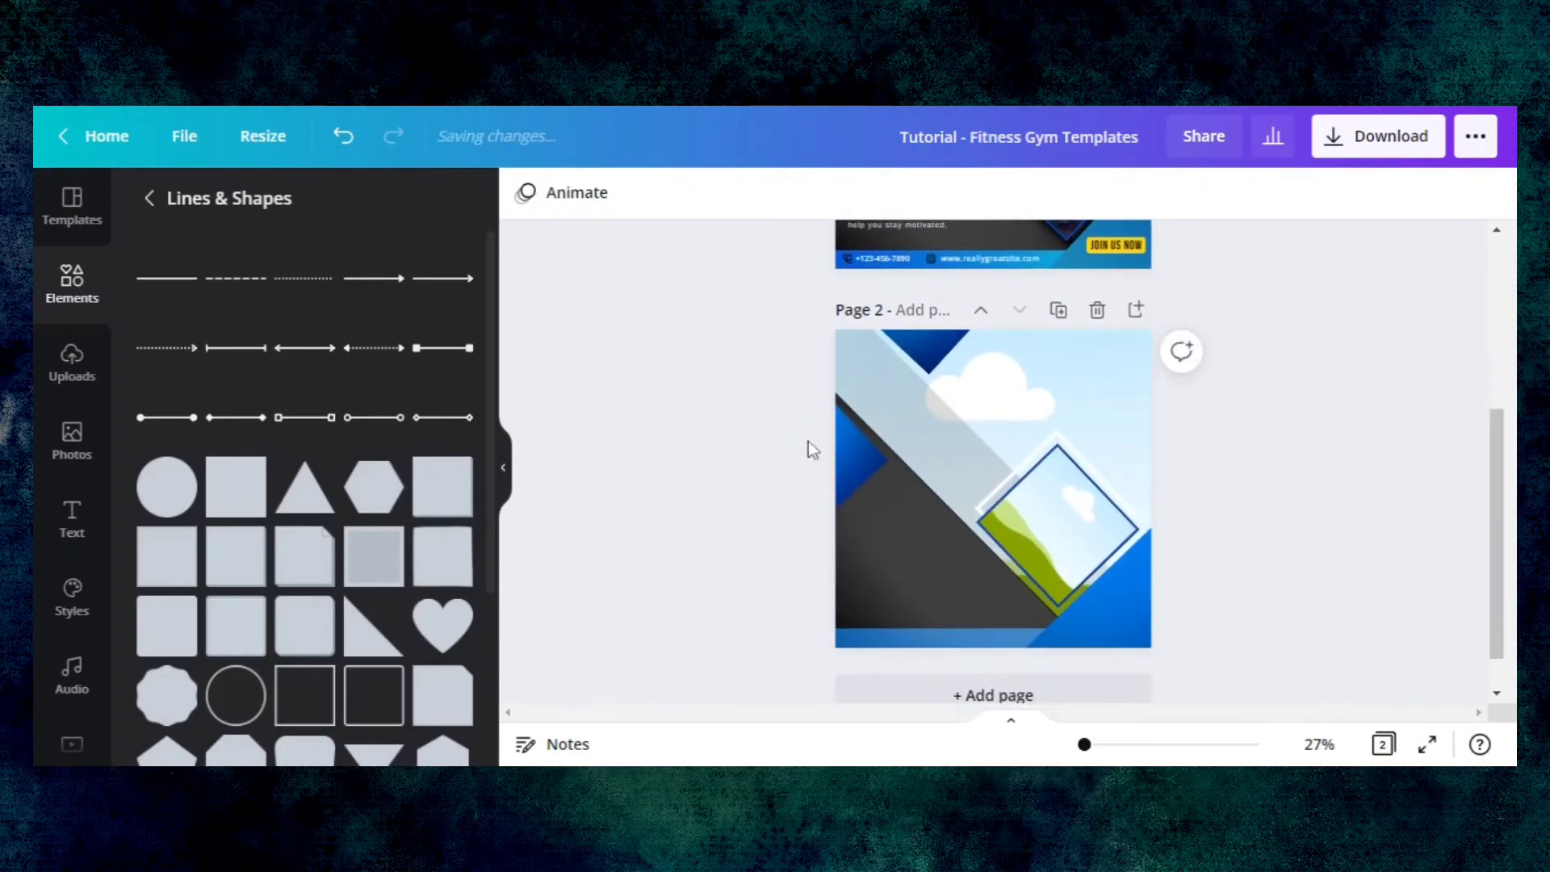
click(859, 440)
drag(854, 460, 854, 457)
click(757, 466)
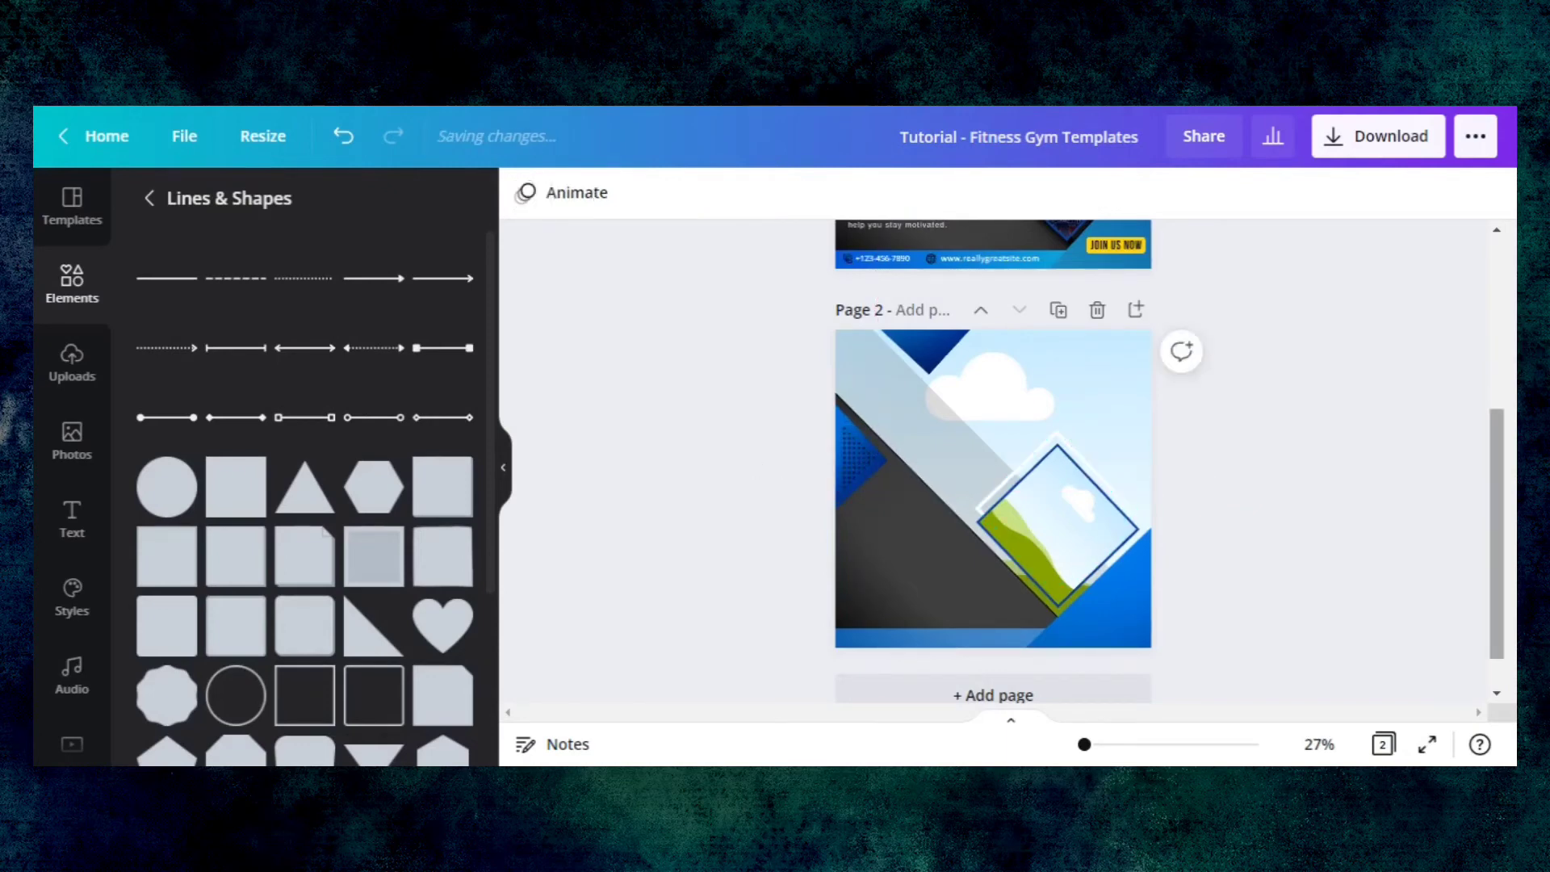
- Add a plain straight line along page 2's upper edge, from the blue diamond to near the right edge, and color it dark blue
drag(1505, 547, 1467, 367)
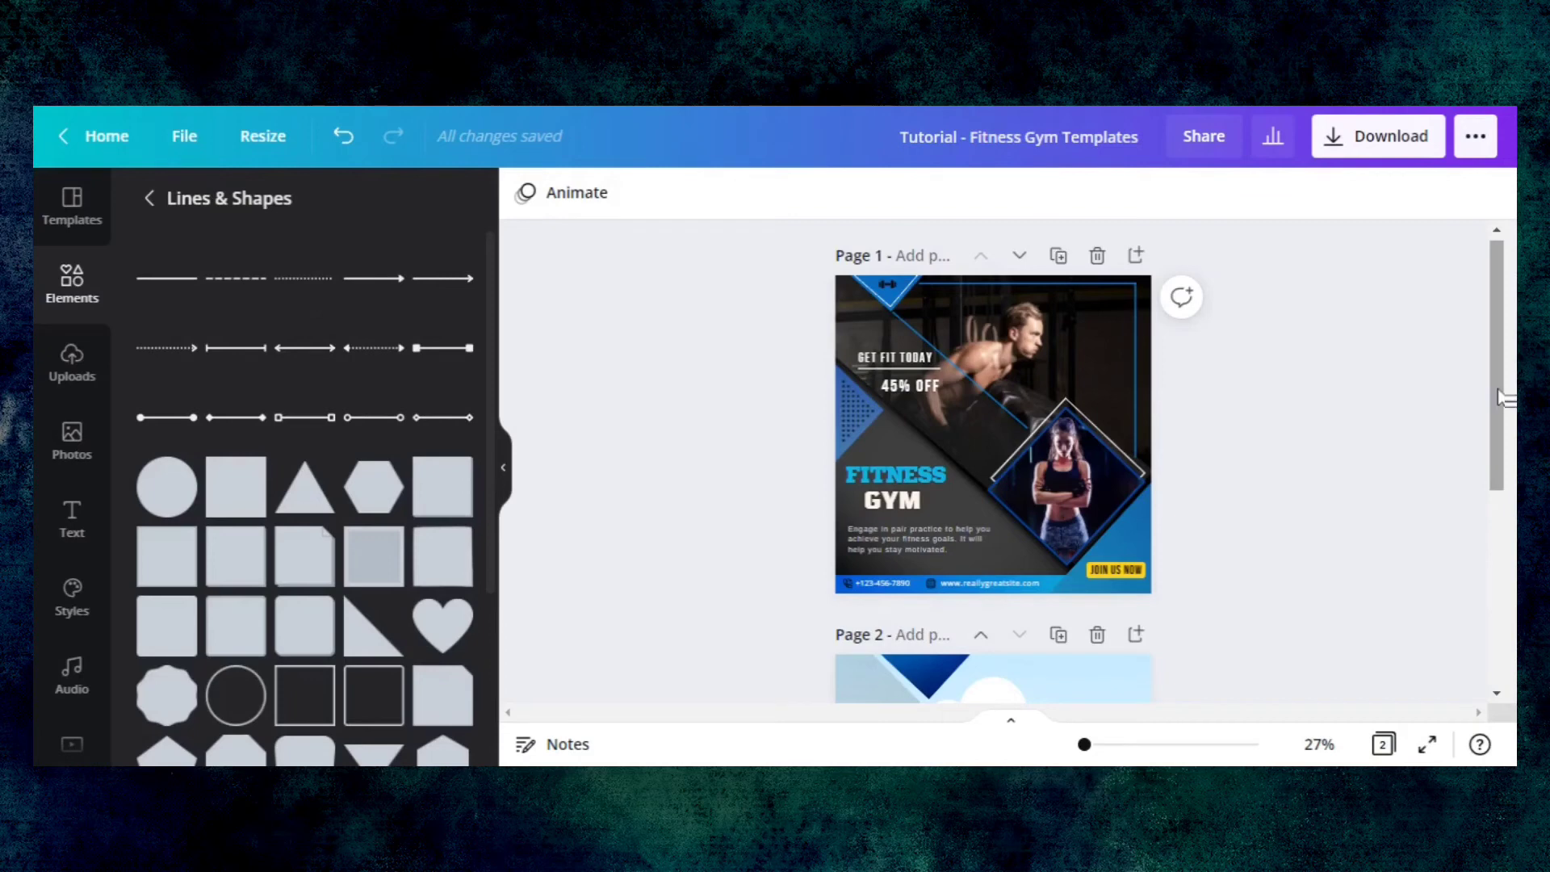
drag(1499, 396, 1499, 541)
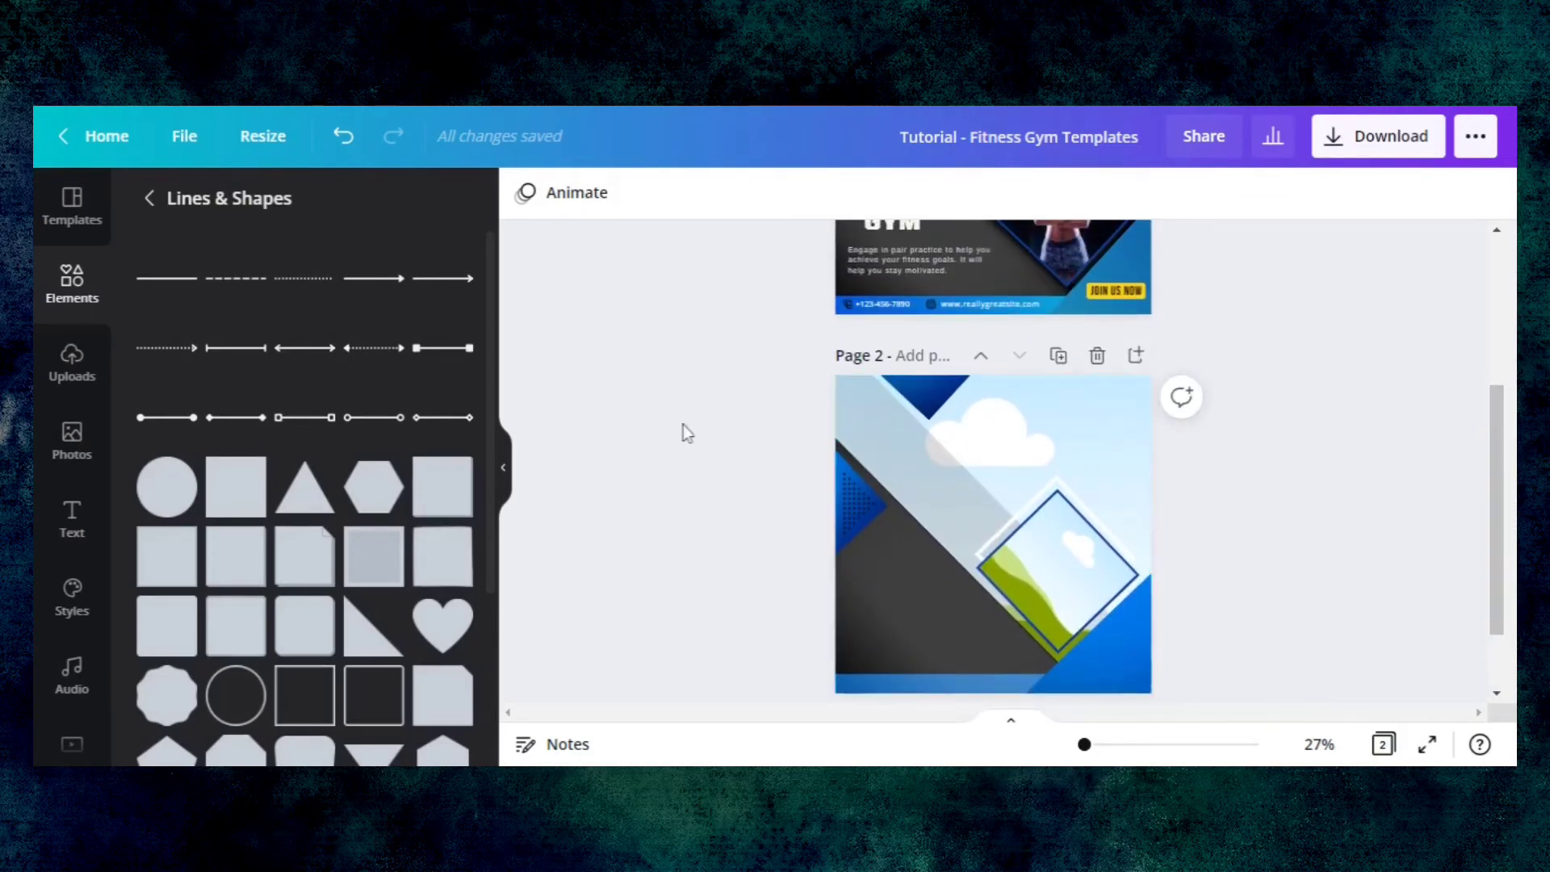
click(181, 289)
drag(1044, 533, 1133, 533)
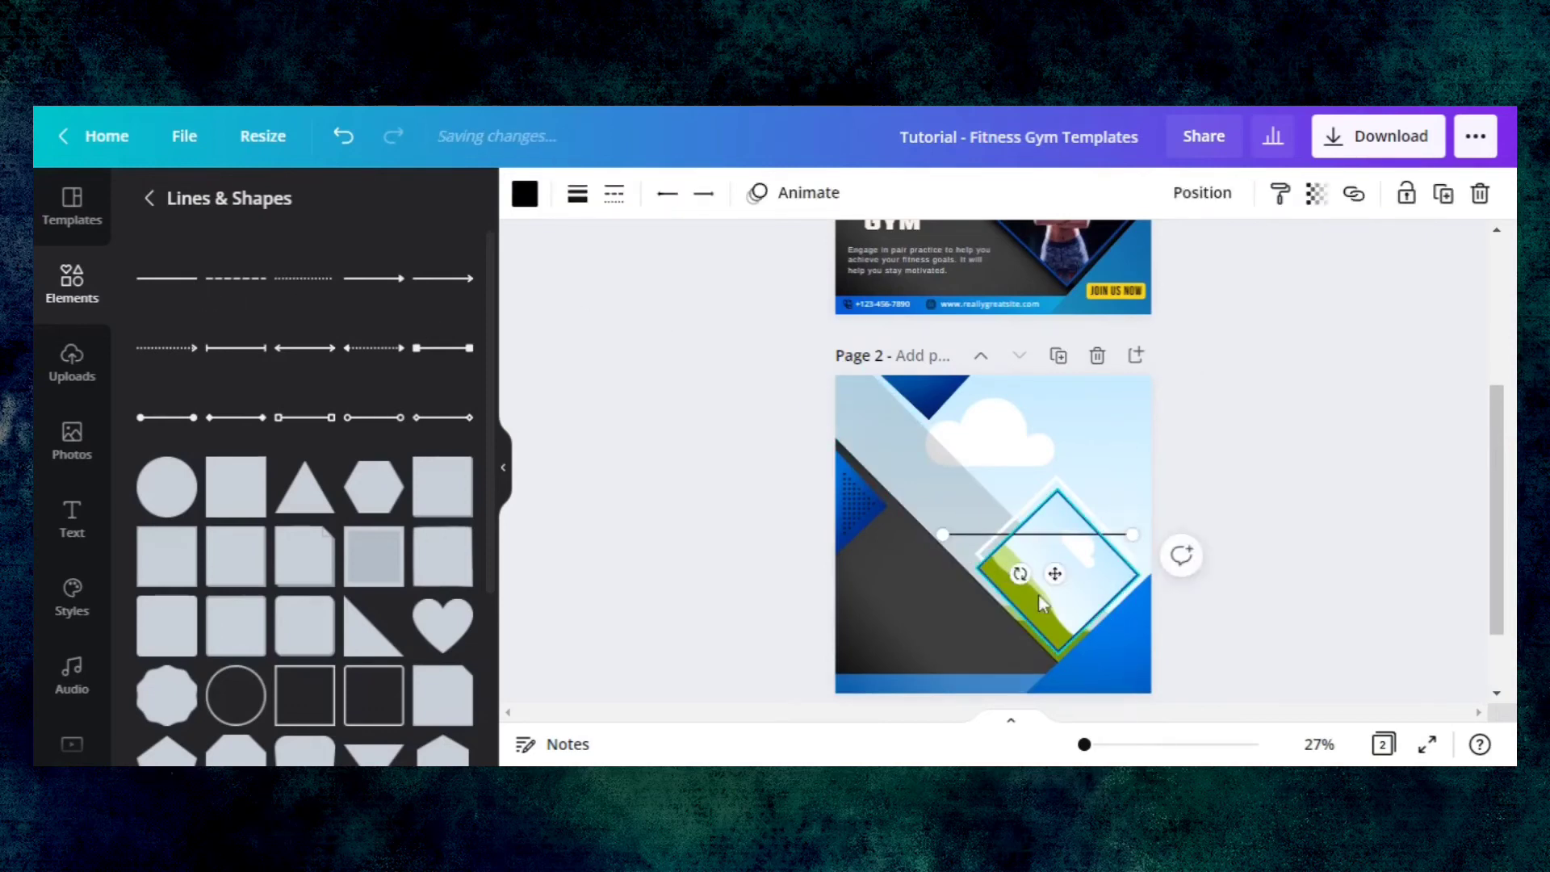
drag(1052, 573, 1074, 428)
drag(1158, 390, 1140, 390)
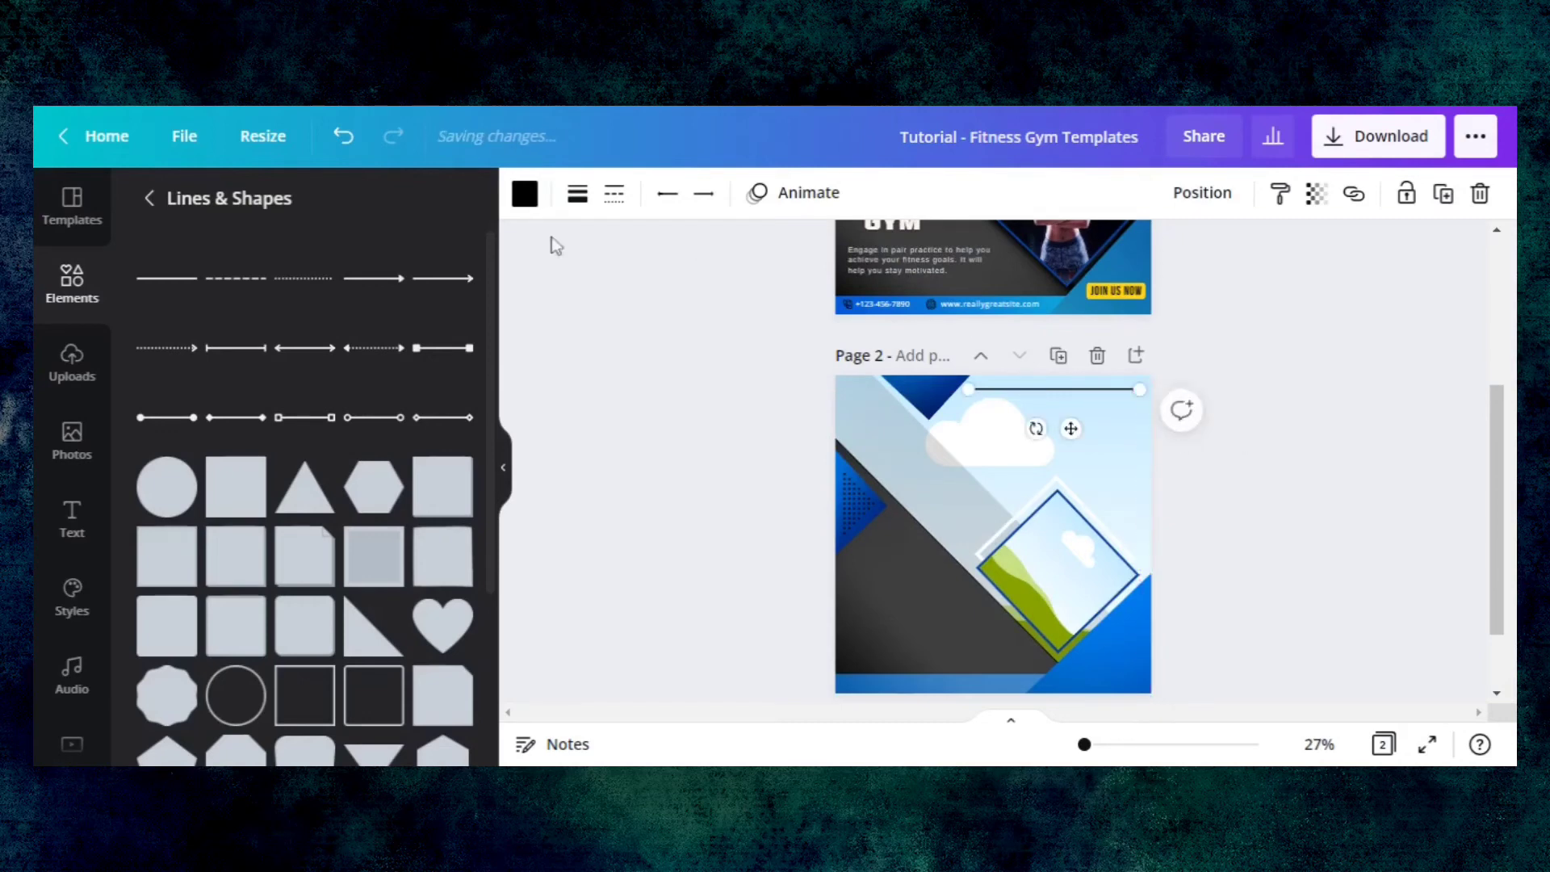
click(525, 194)
click(390, 310)
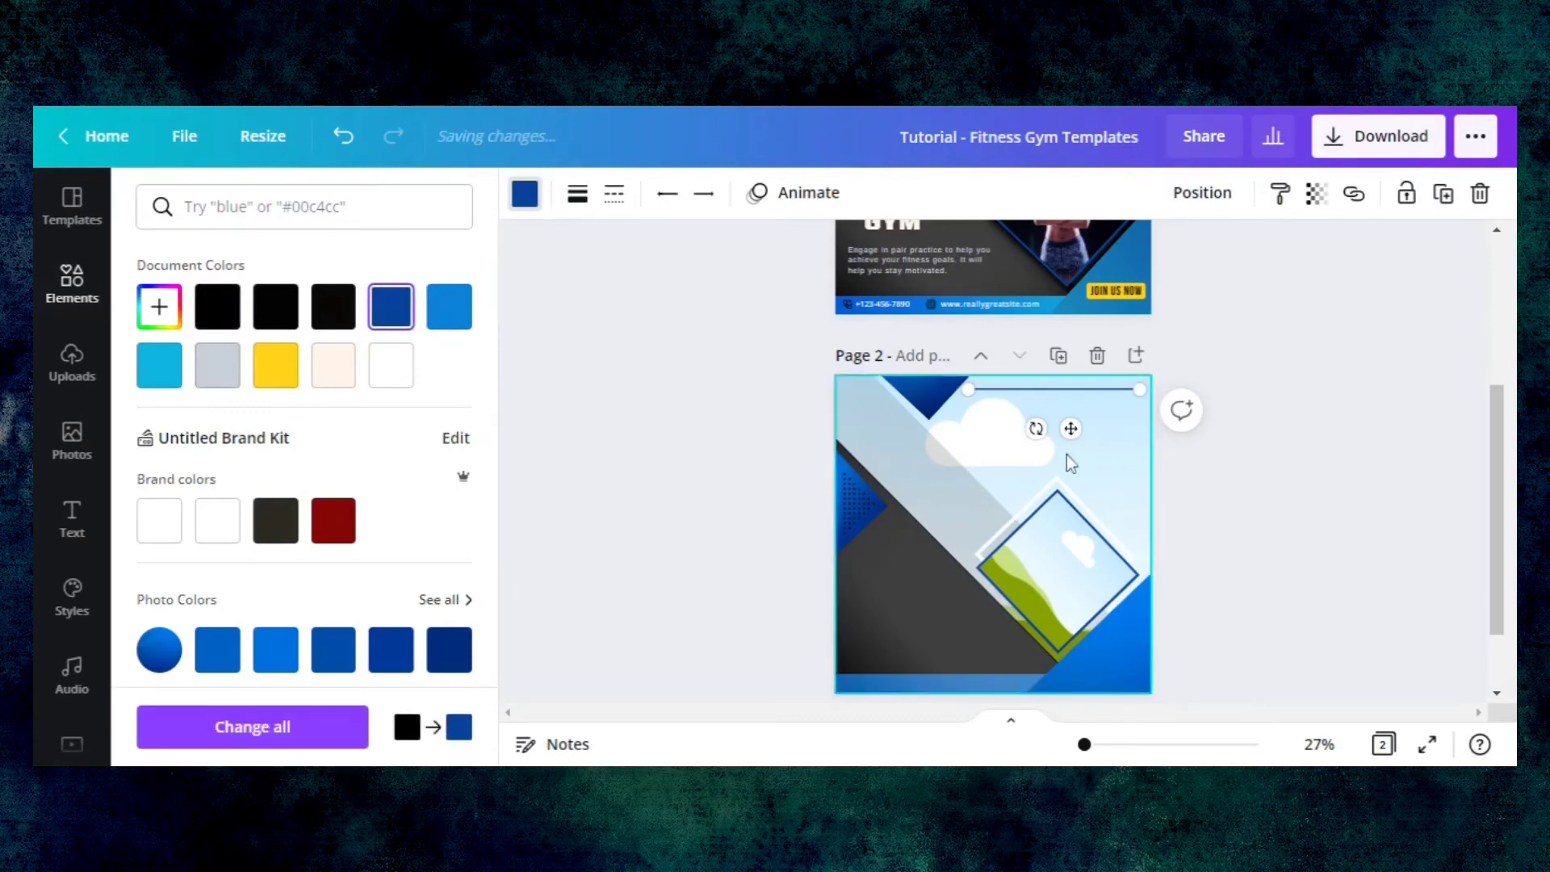
click(1232, 475)
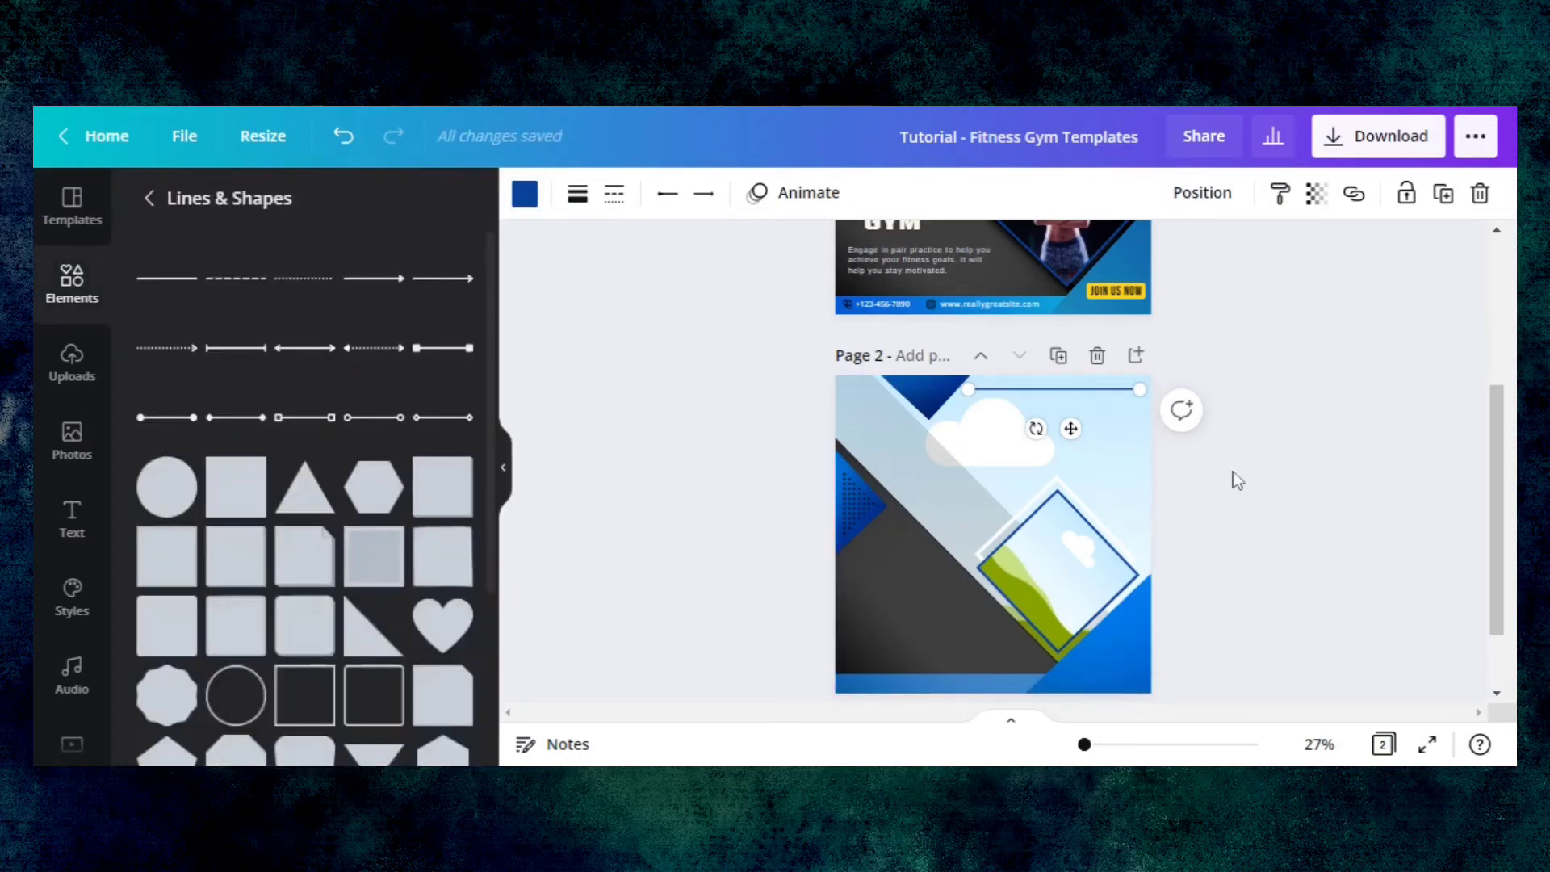
- Duplicate the diamond outline, move the copy over the upper blue diamond and resize it to about 193 × 193
scroll(1010, 481, down, 1)
click(1082, 495)
drag(1081, 494, 998, 365)
drag(975, 281, 918, 320)
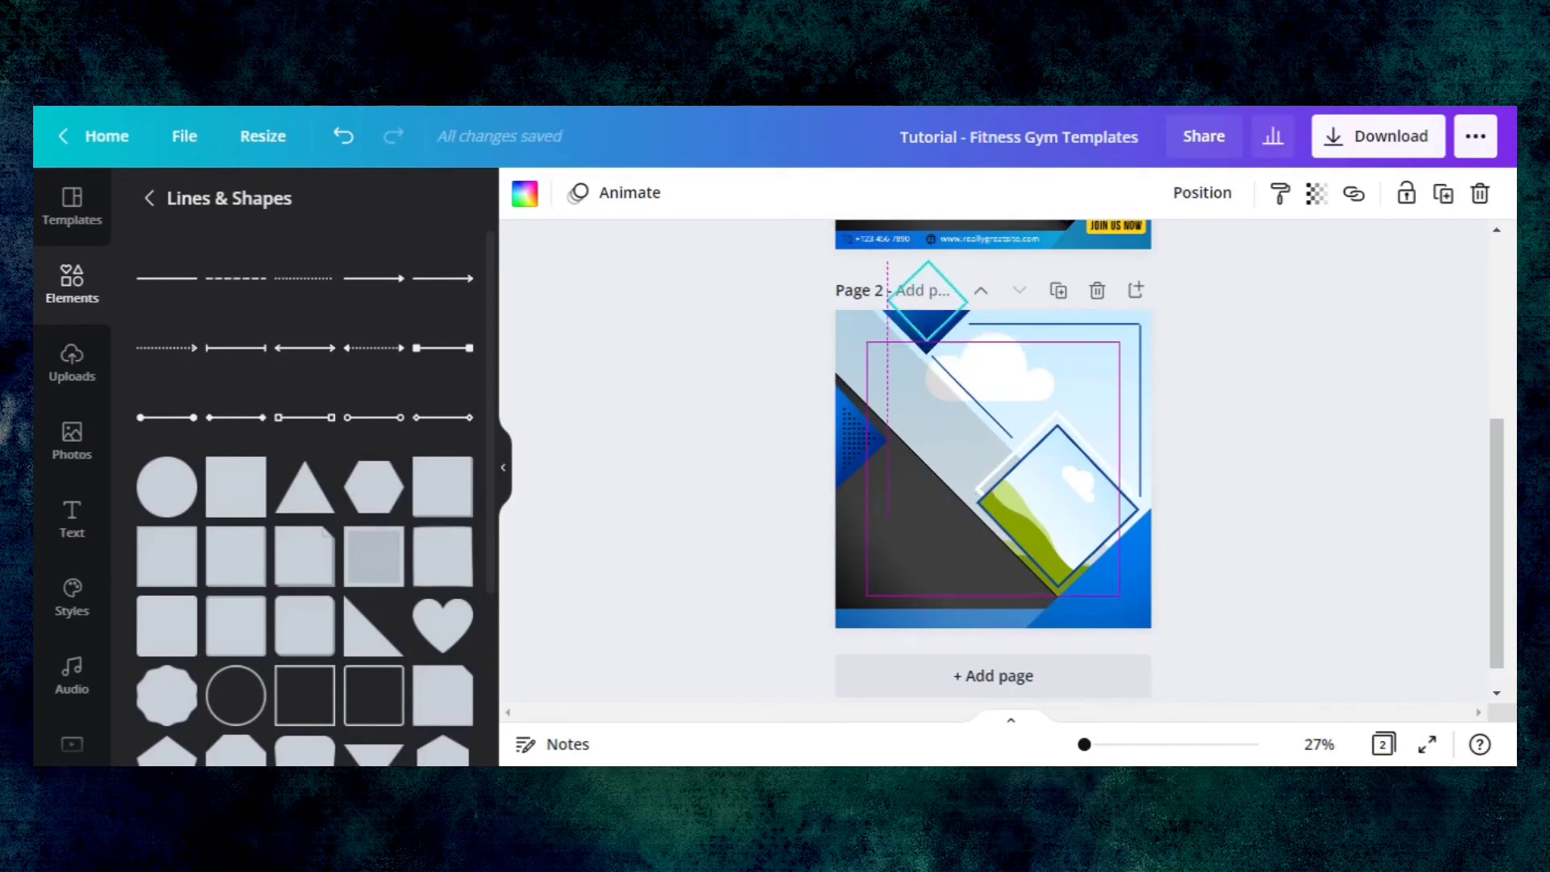
click(735, 403)
click(919, 319)
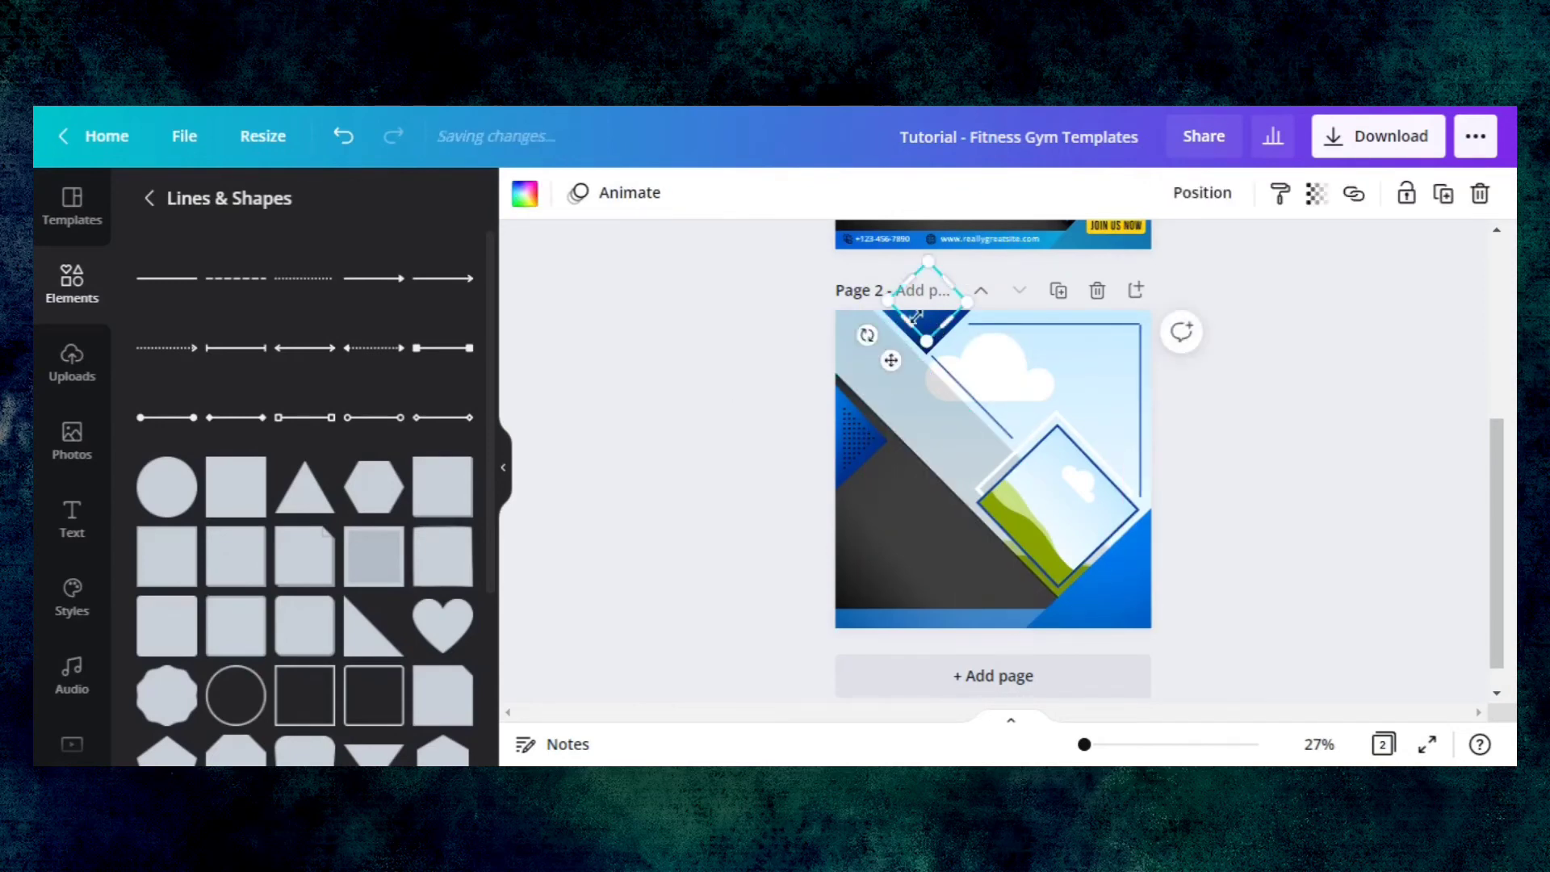
drag(890, 295, 888, 297)
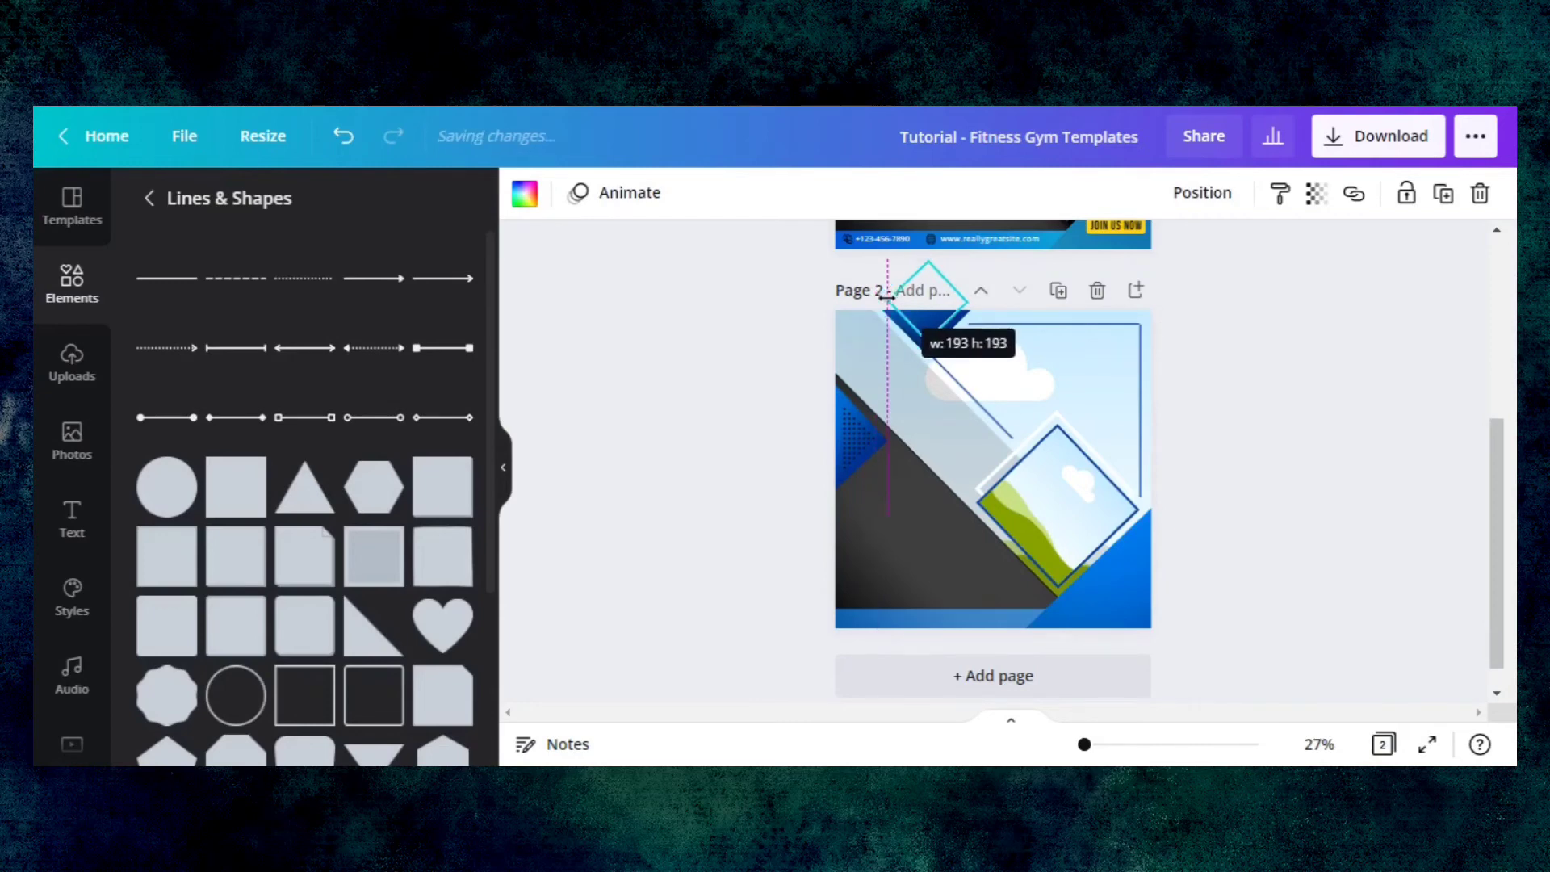
- Reposition and adjust the copied diamond outline so it follows the lower edges of the upper blue diamond on page 2
click(755, 381)
drag(928, 324, 964, 310)
click(750, 407)
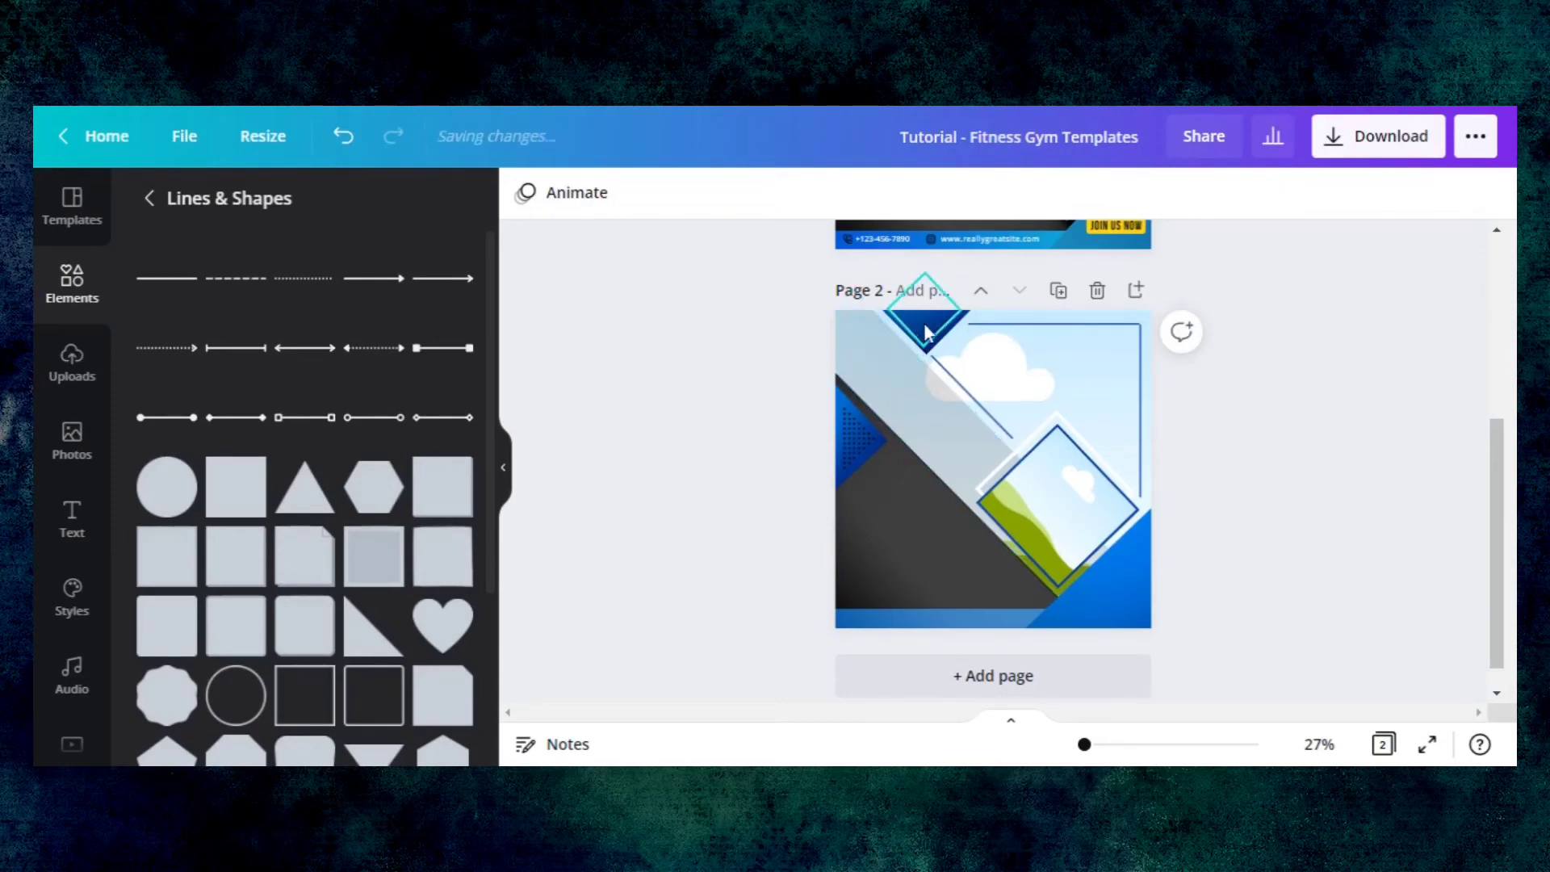
click(922, 327)
drag(865, 342, 872, 355)
click(767, 386)
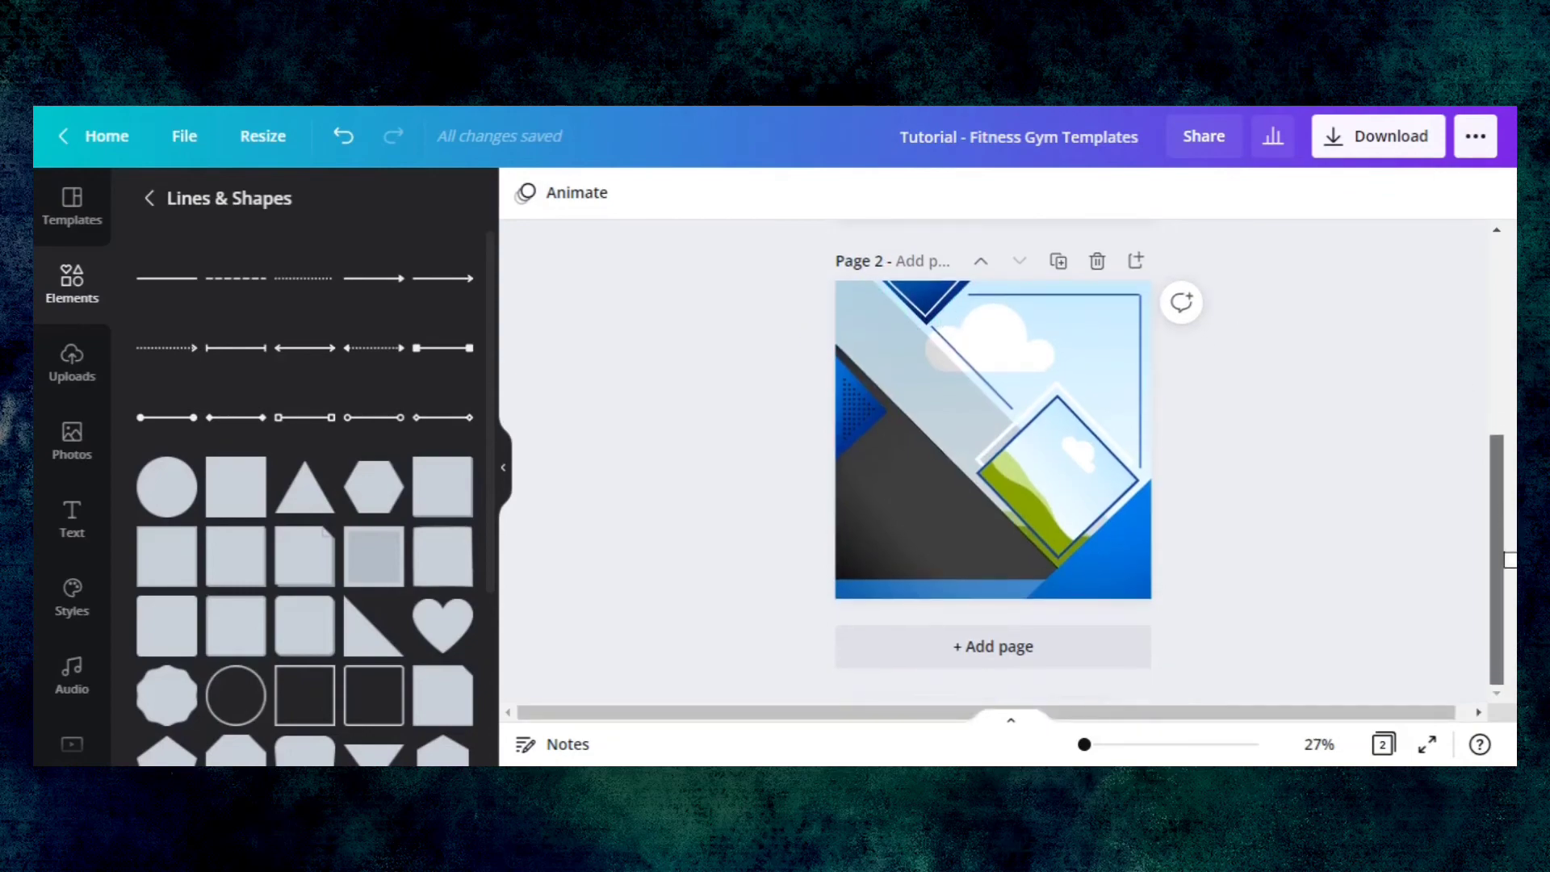
- Copy the FITNESS and GYM headings from page 1 and place them on page 2's black panel
scroll(1509, 331, up, 4)
scroll(896, 364, down, 2)
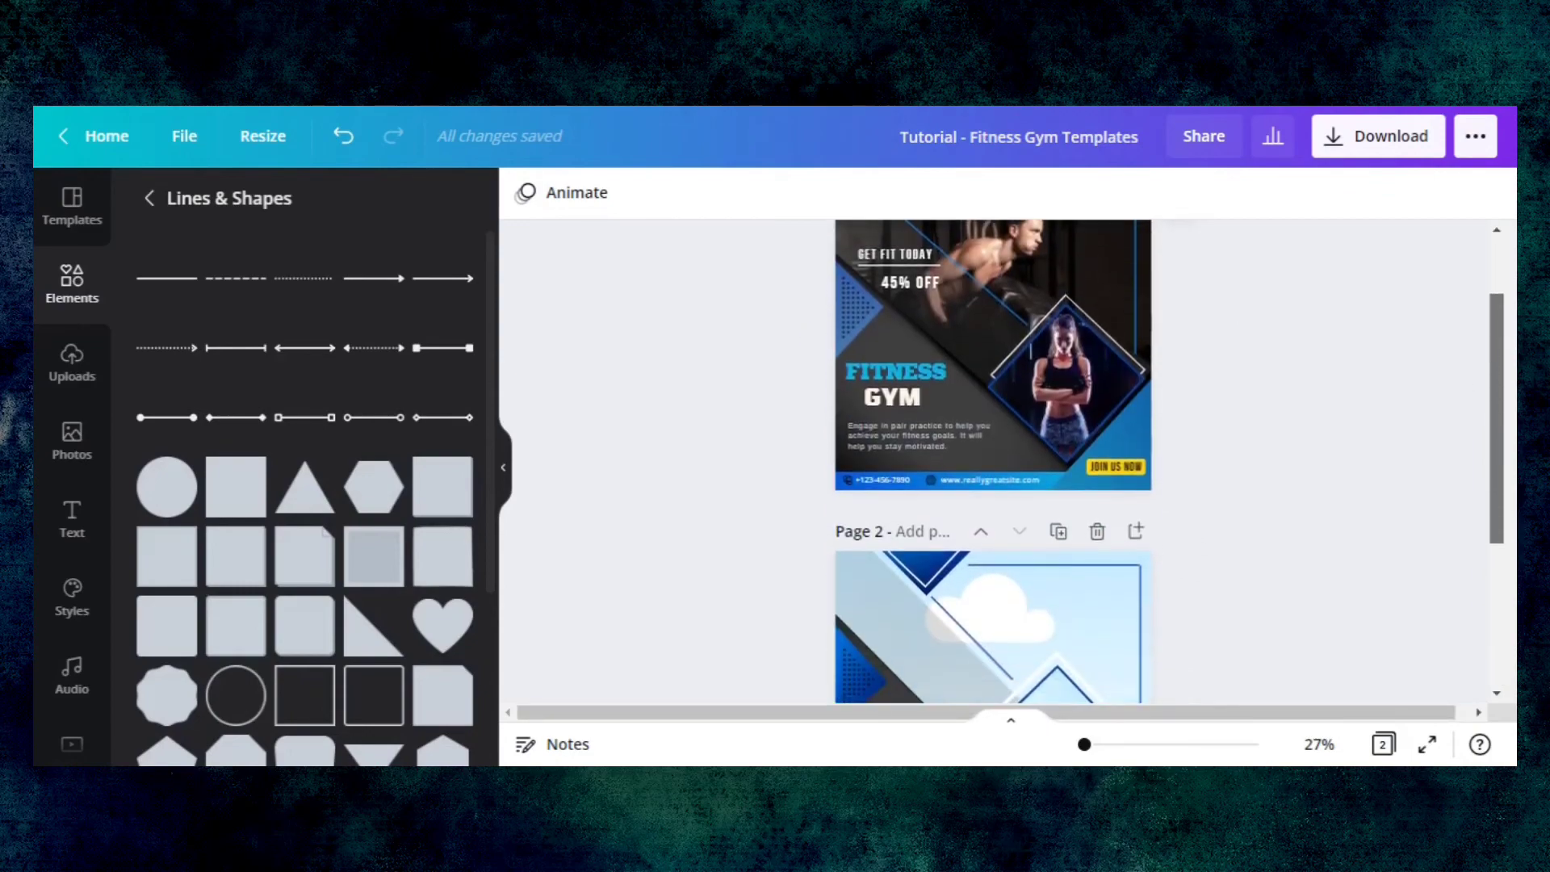
click(894, 369)
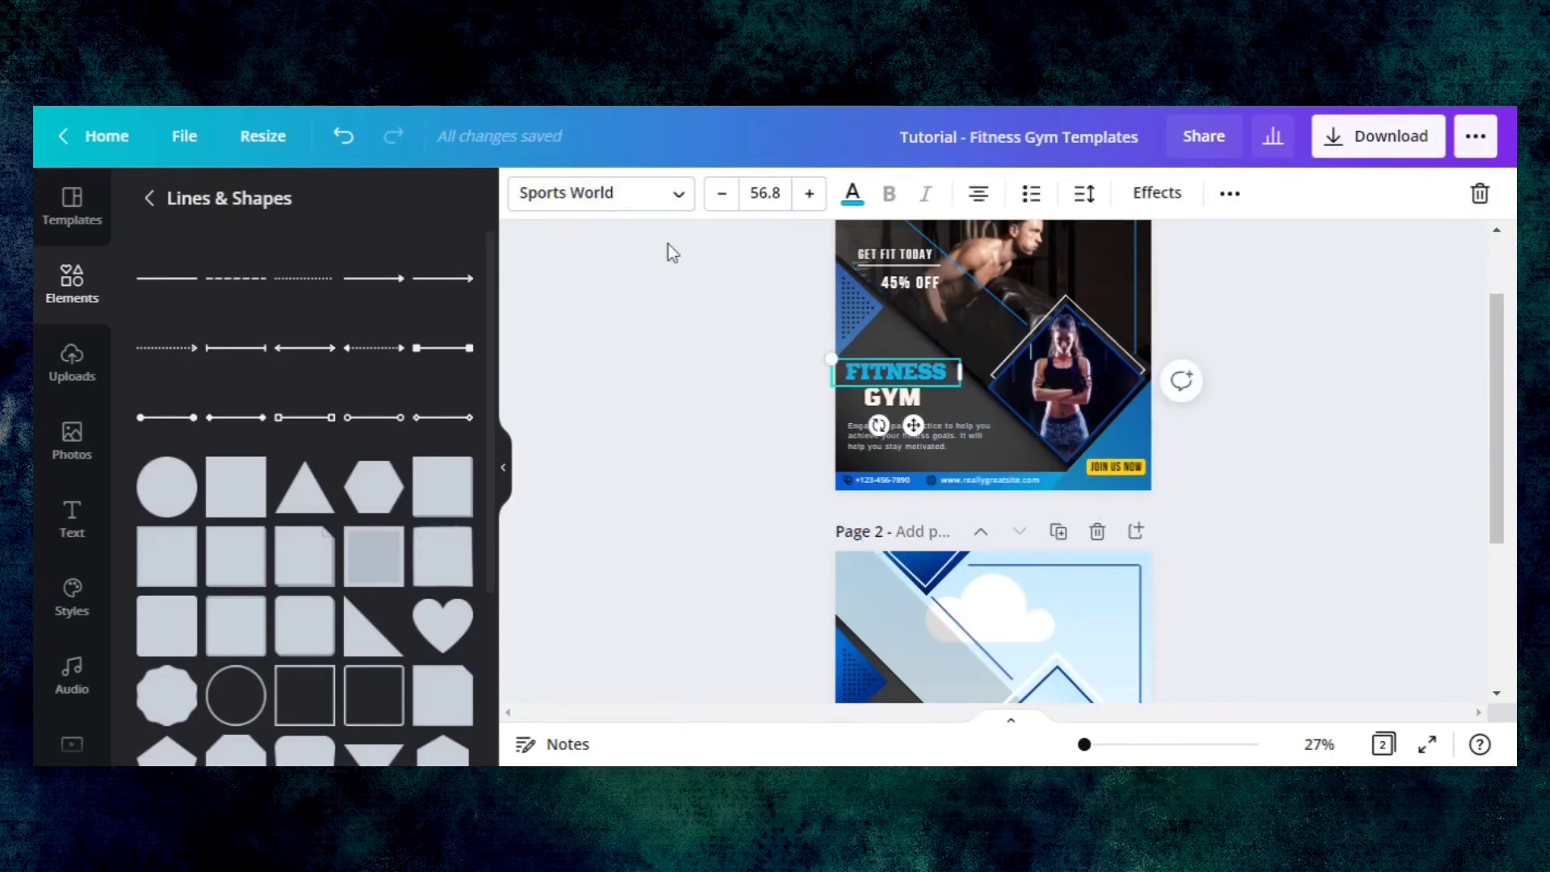
click(893, 404)
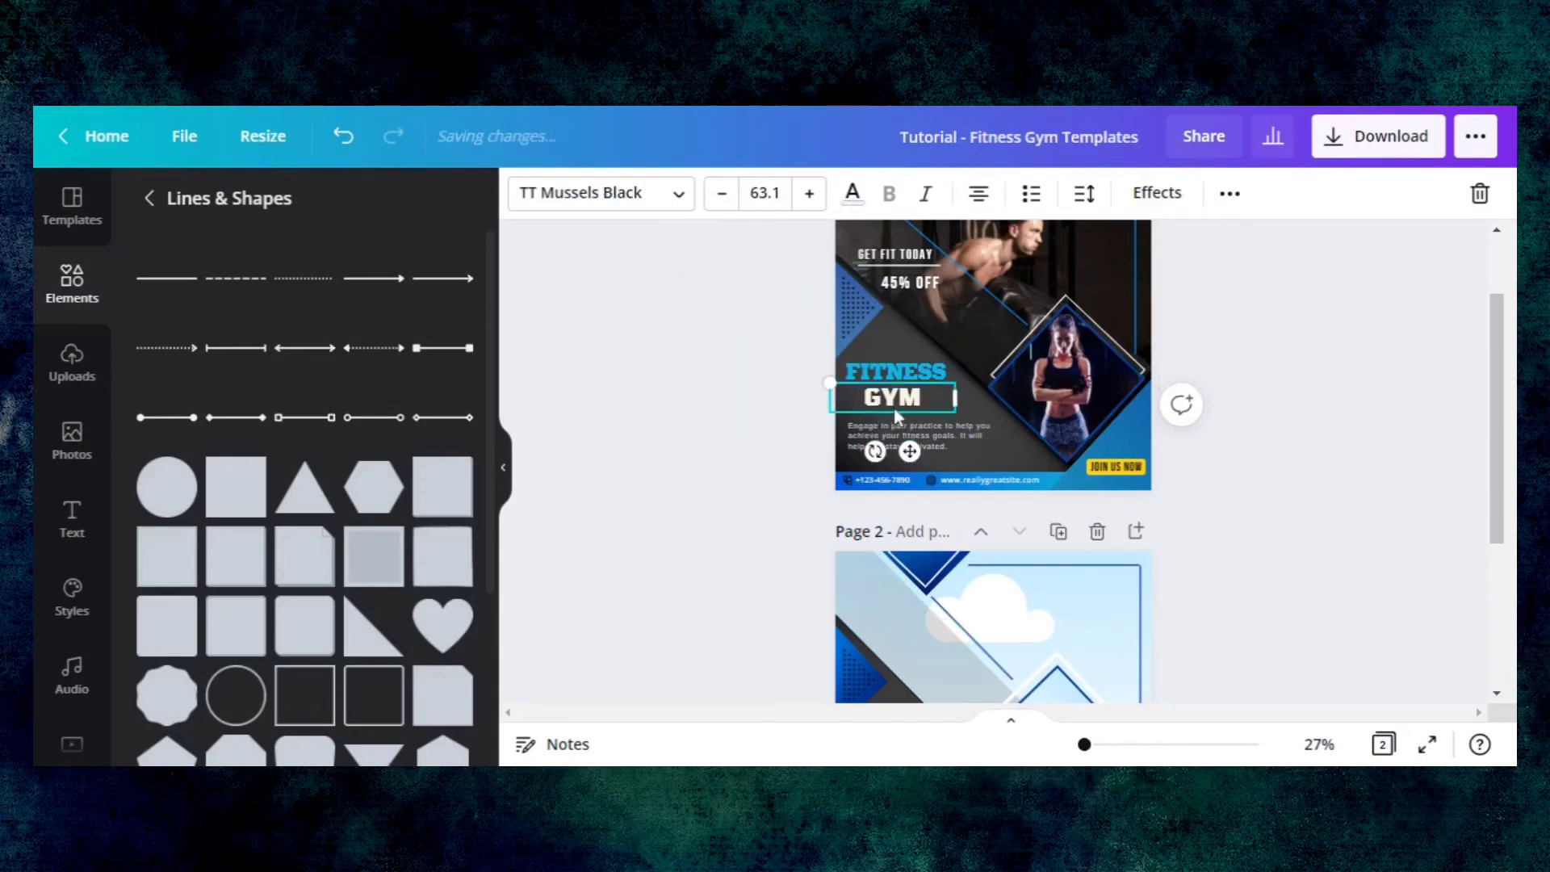
shift+click(897, 373)
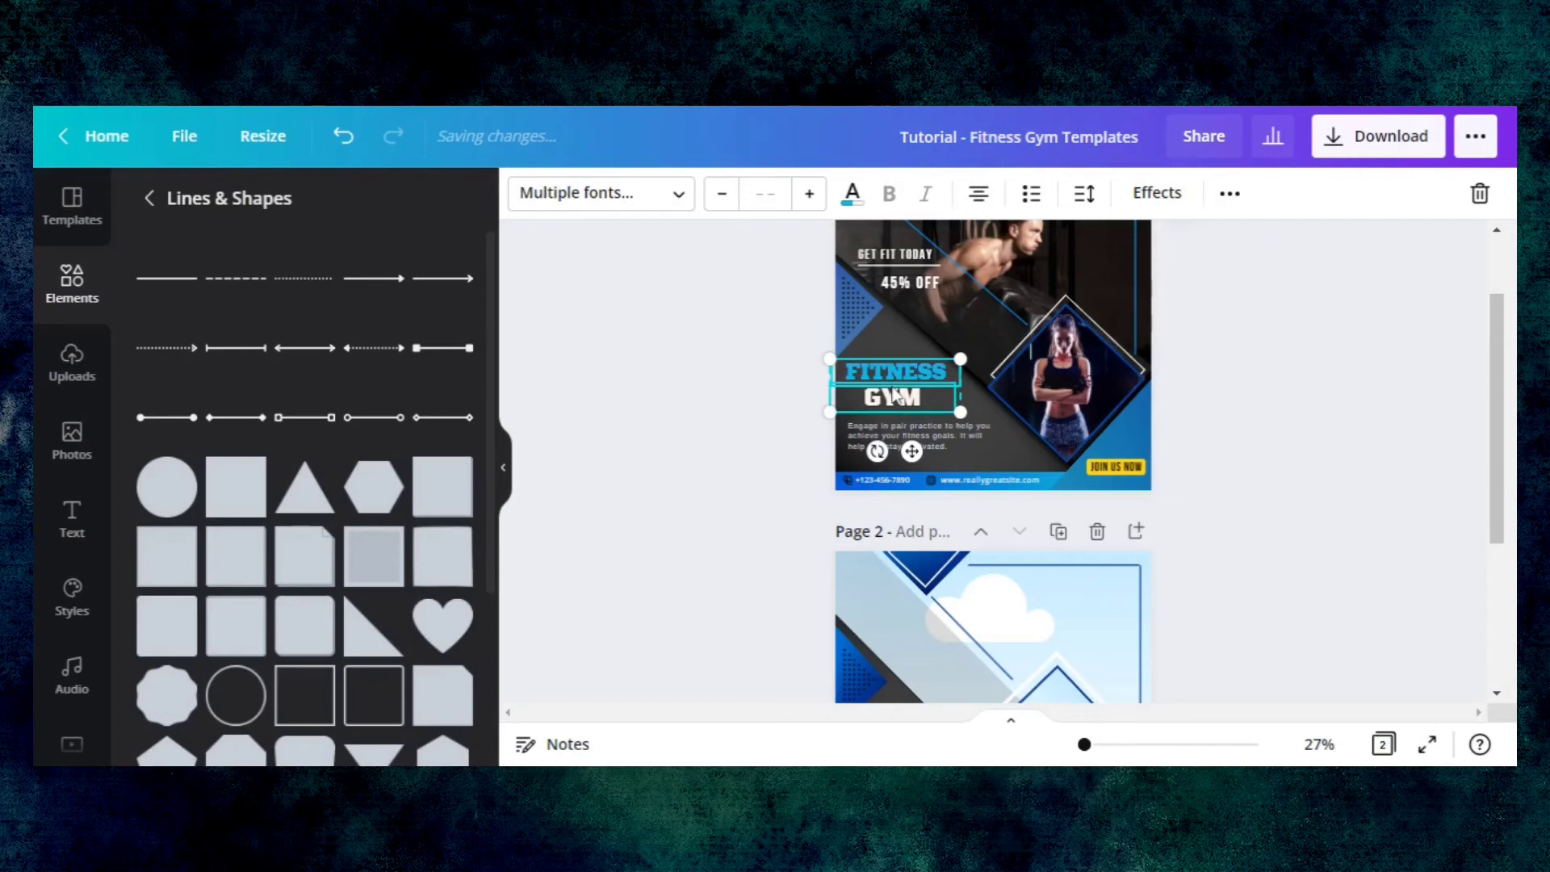
scroll(1498, 484, down, 5)
click(1464, 571)
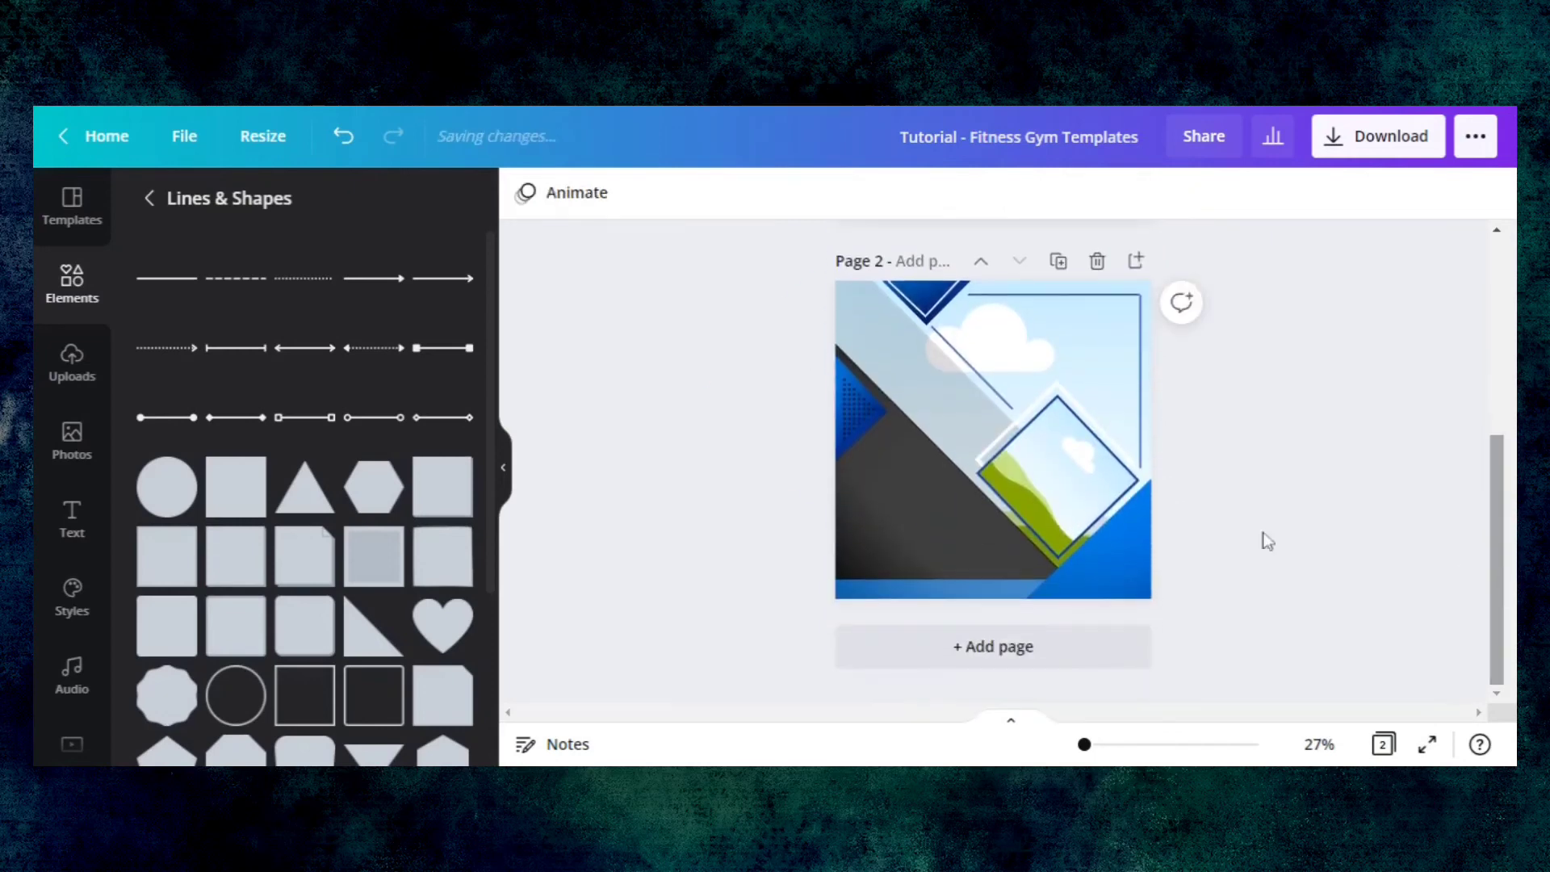
key(ctrl+v)
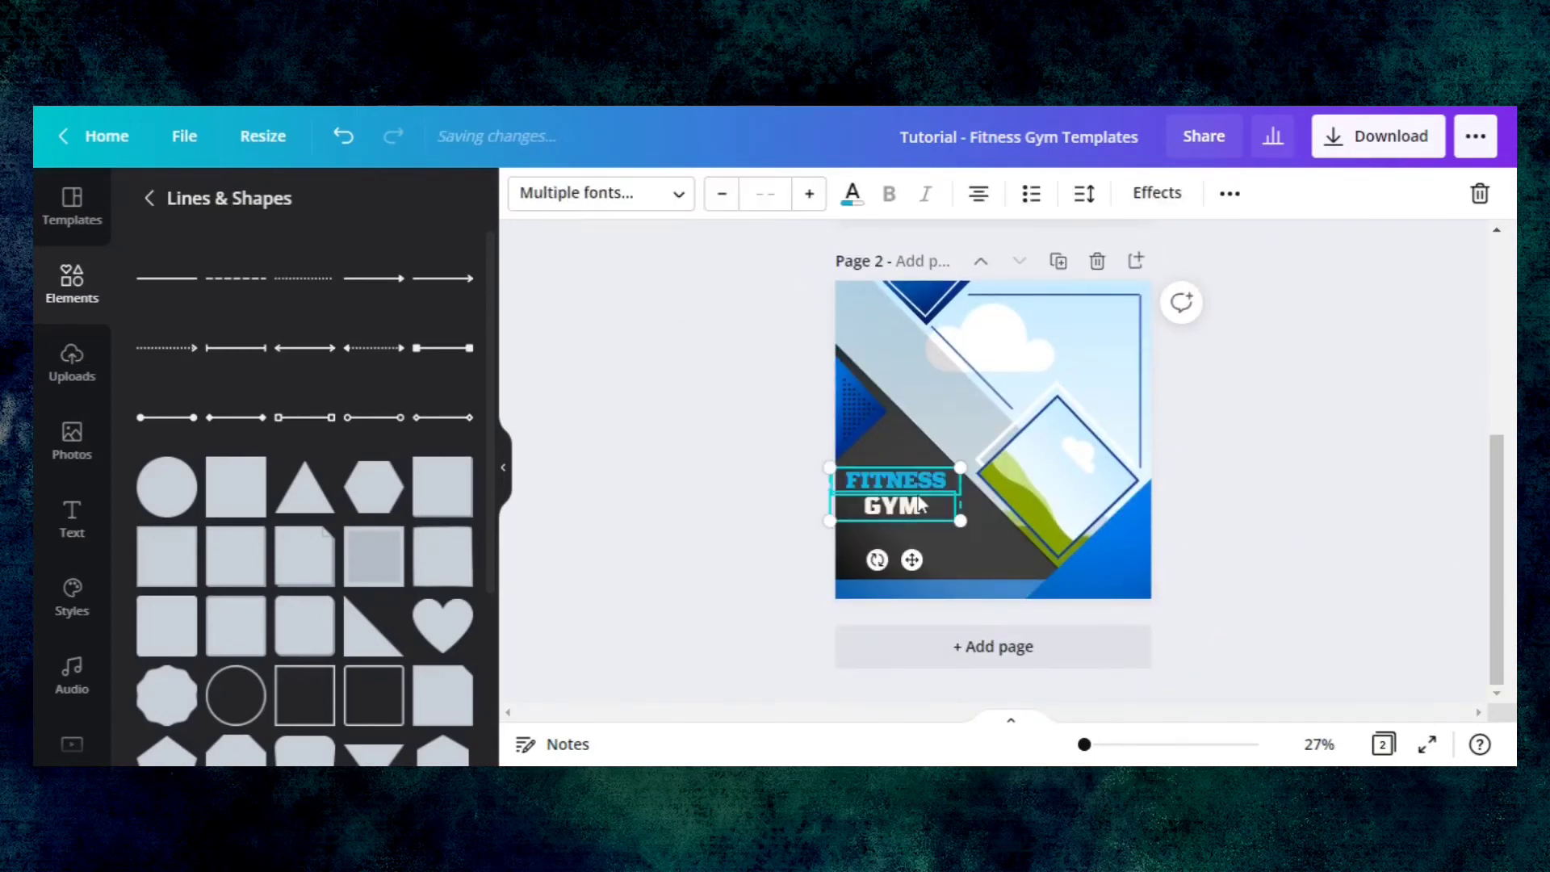
click(736, 507)
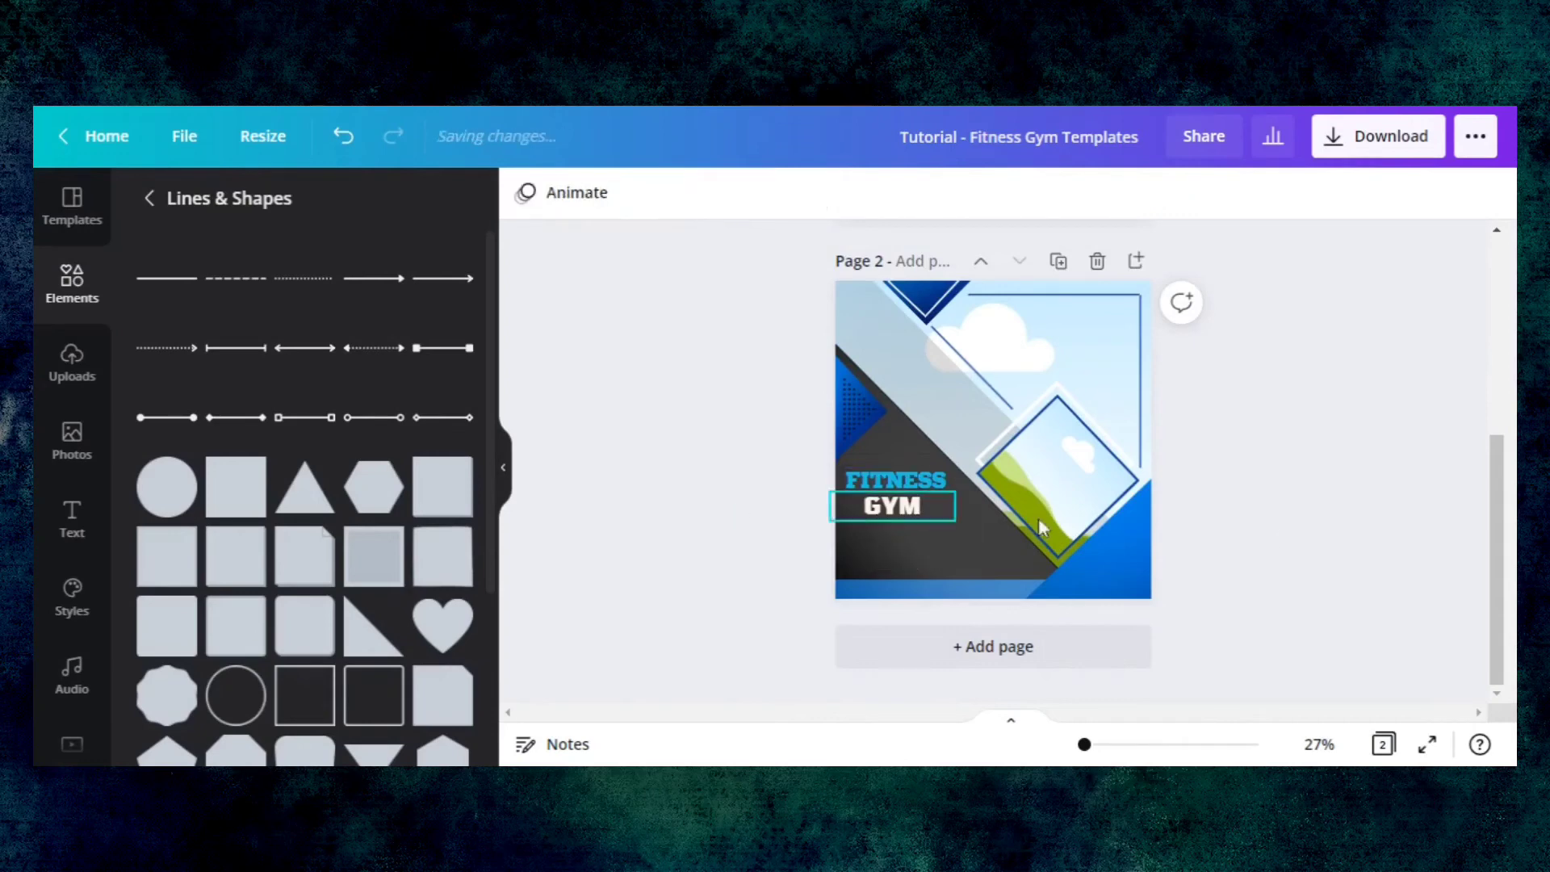
- Examine page 1's contact, website and description texts, and move the JOIN US NOW label above its yellow rectangle
scroll(1496, 557, up, 4)
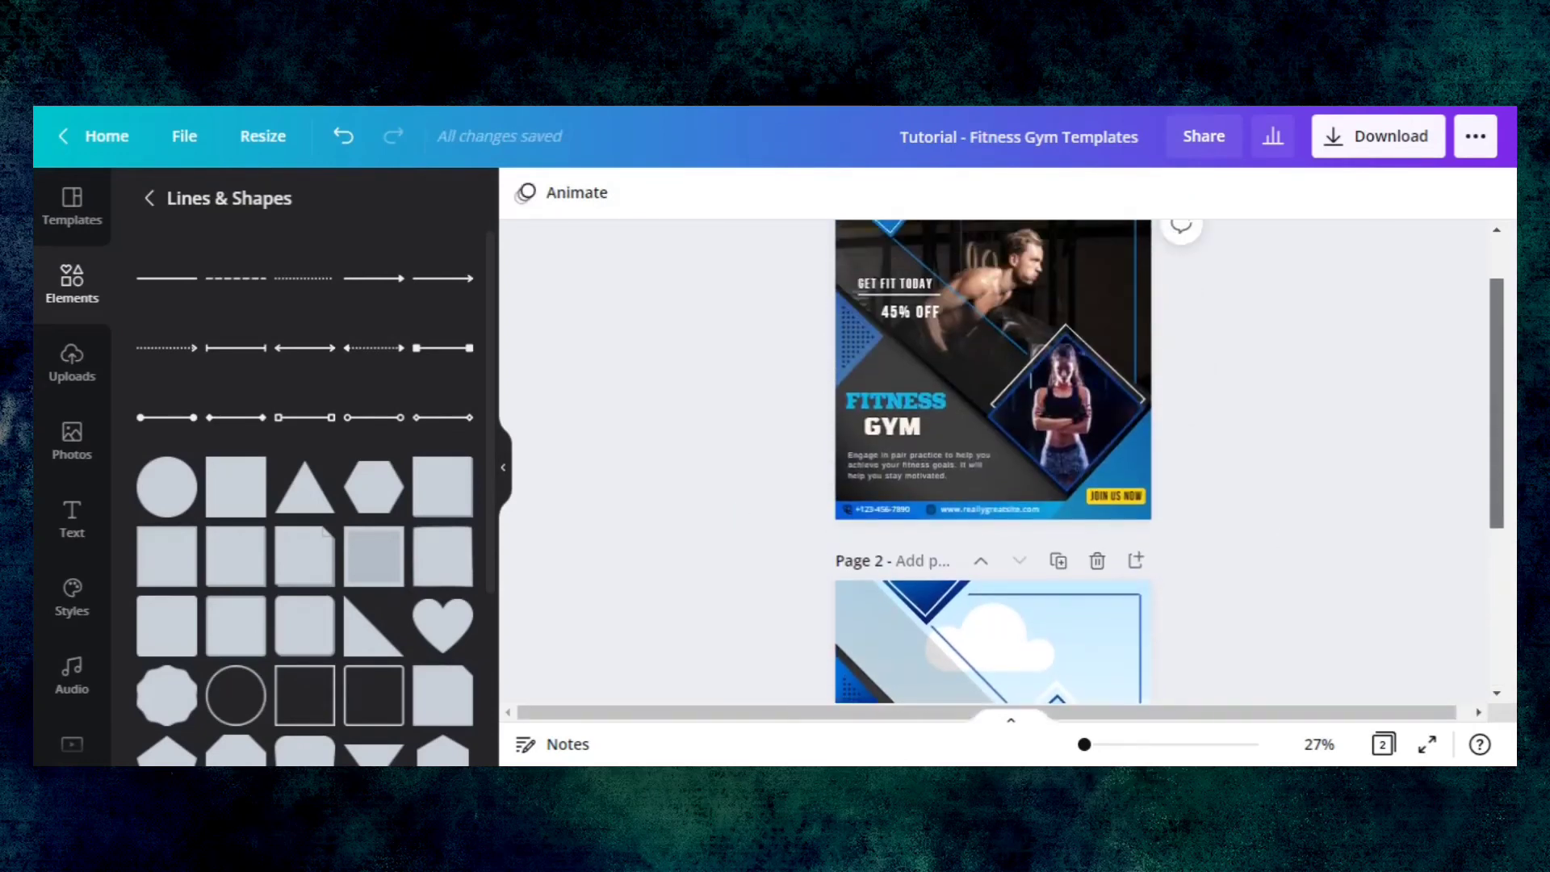
click(899, 517)
click(1000, 518)
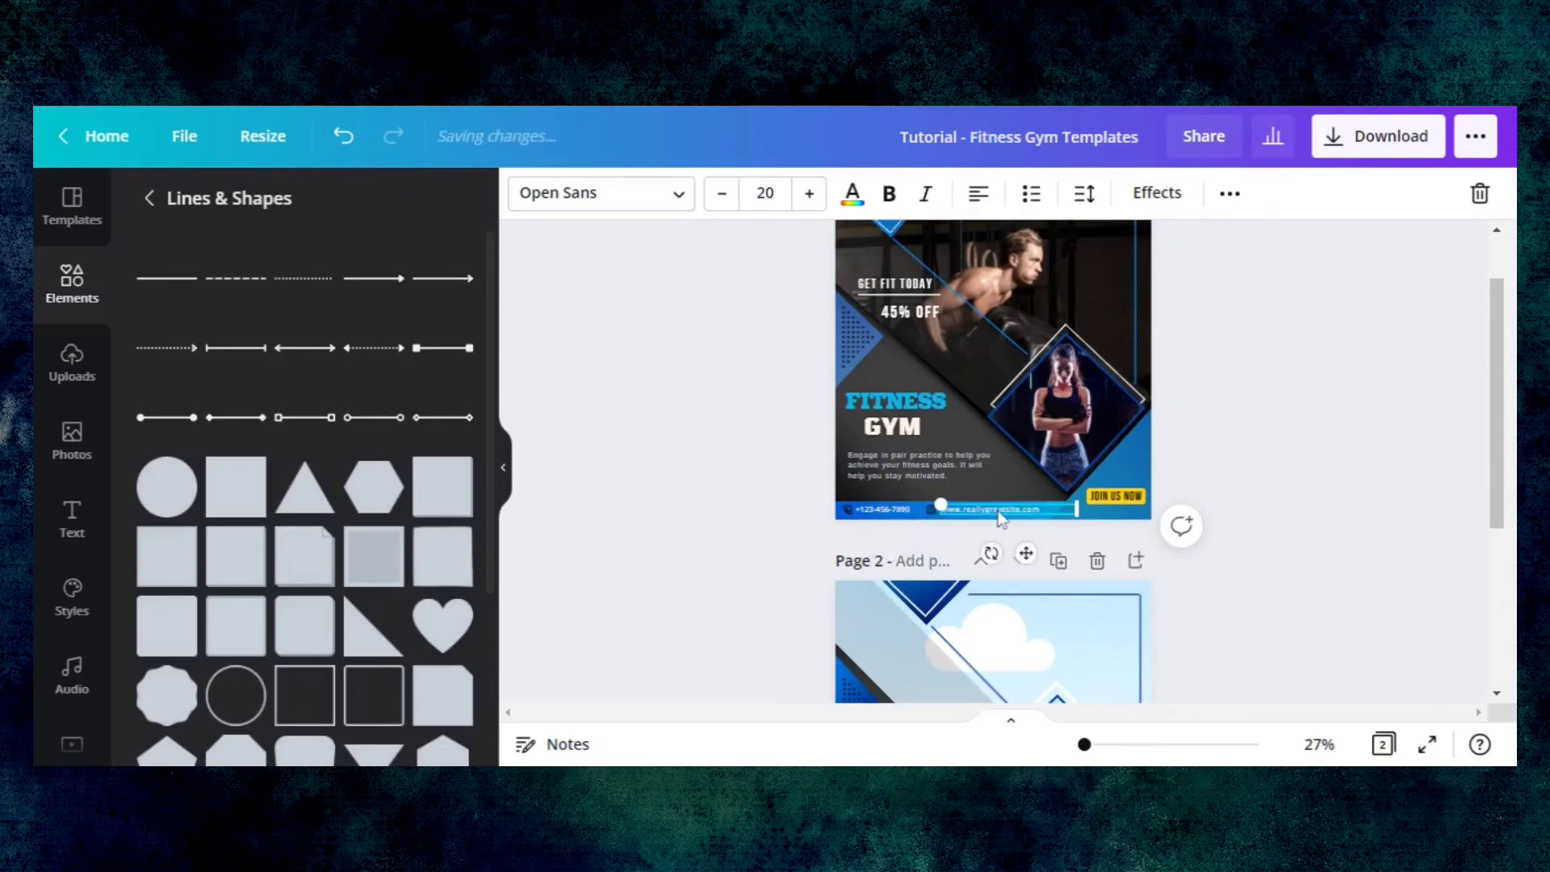
click(899, 474)
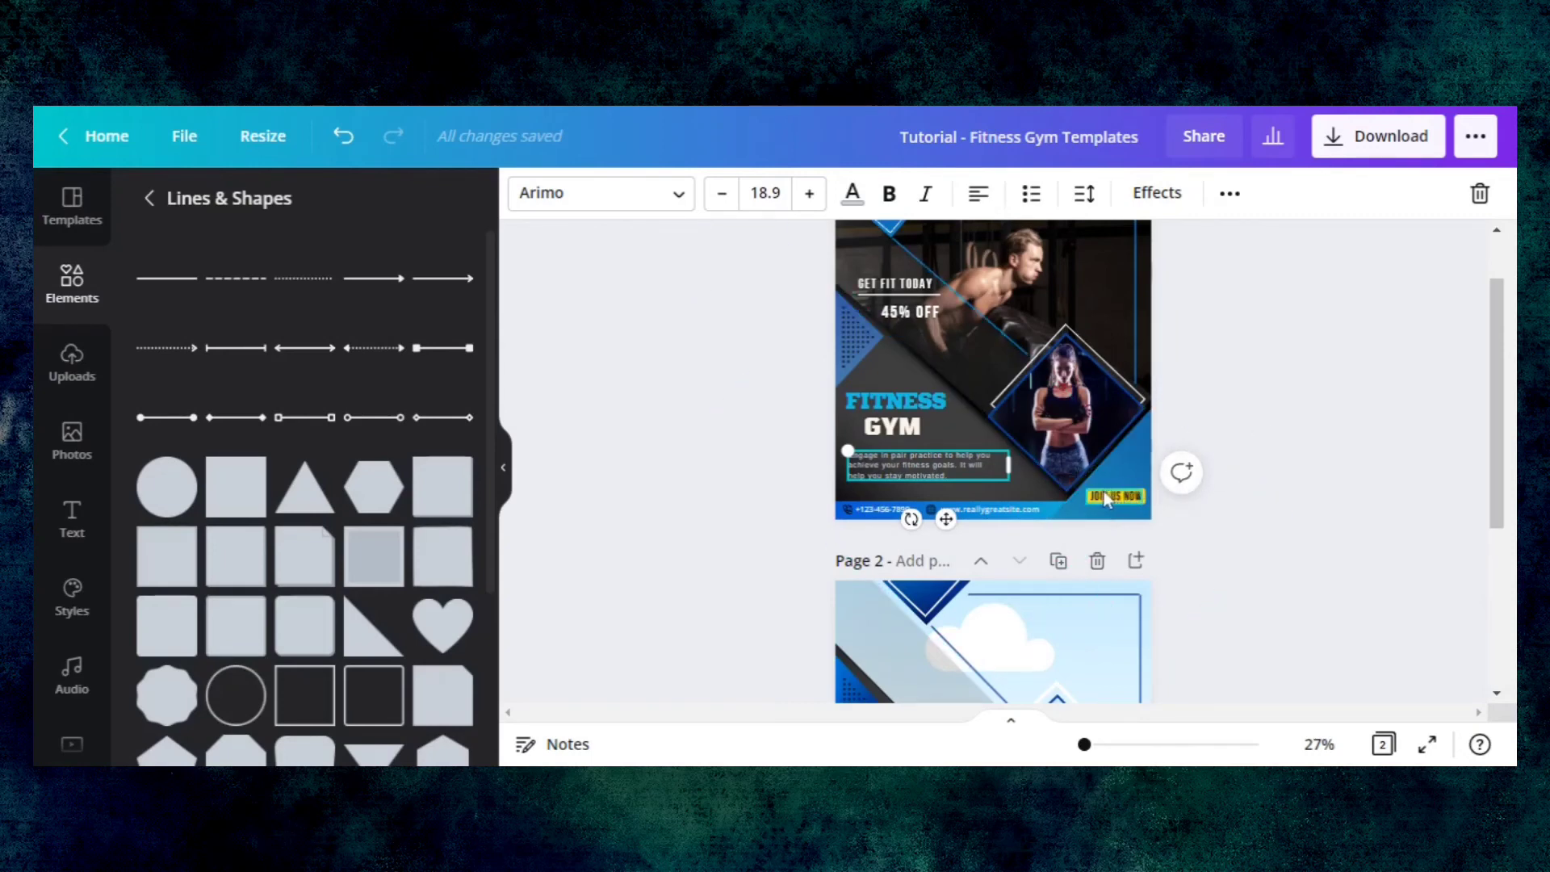
drag(1122, 496, 1123, 465)
click(1129, 504)
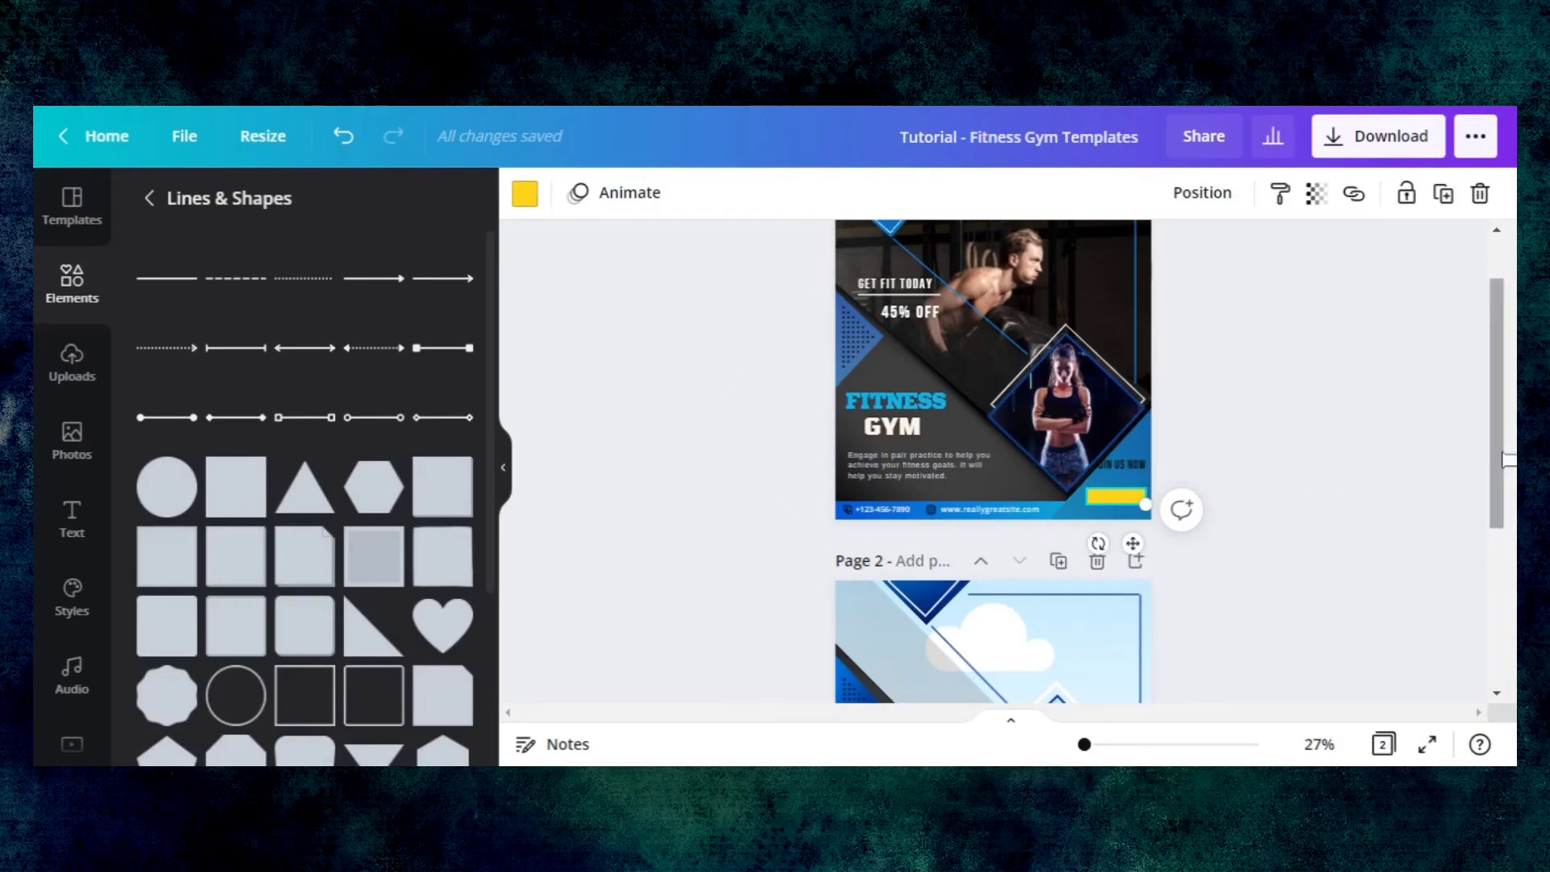
drag(1507, 460, 1507, 556)
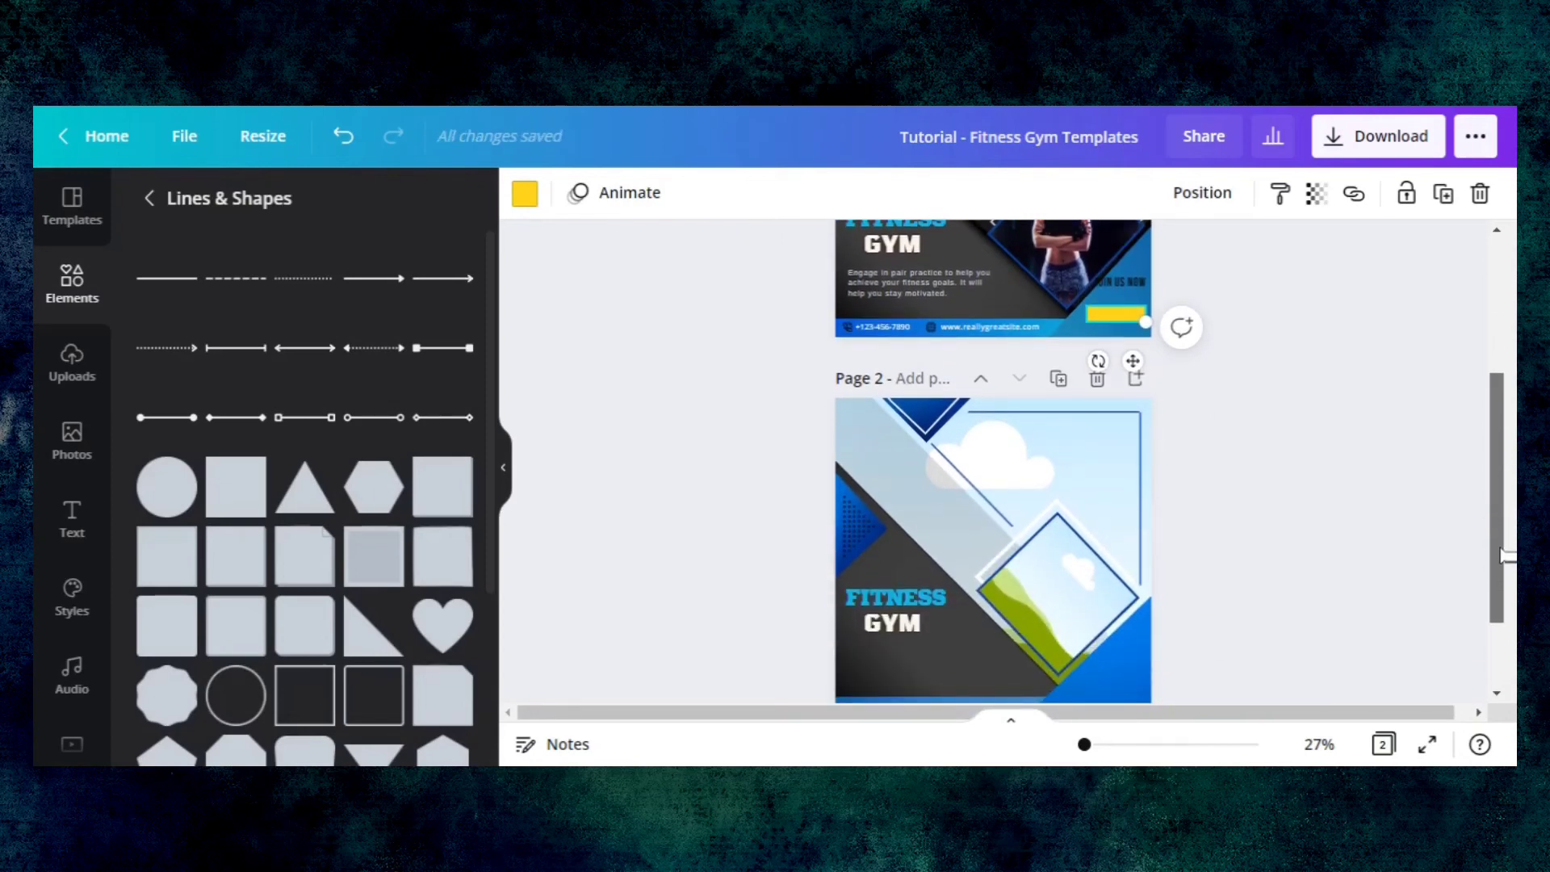
scroll(1001, 460, up, 3)
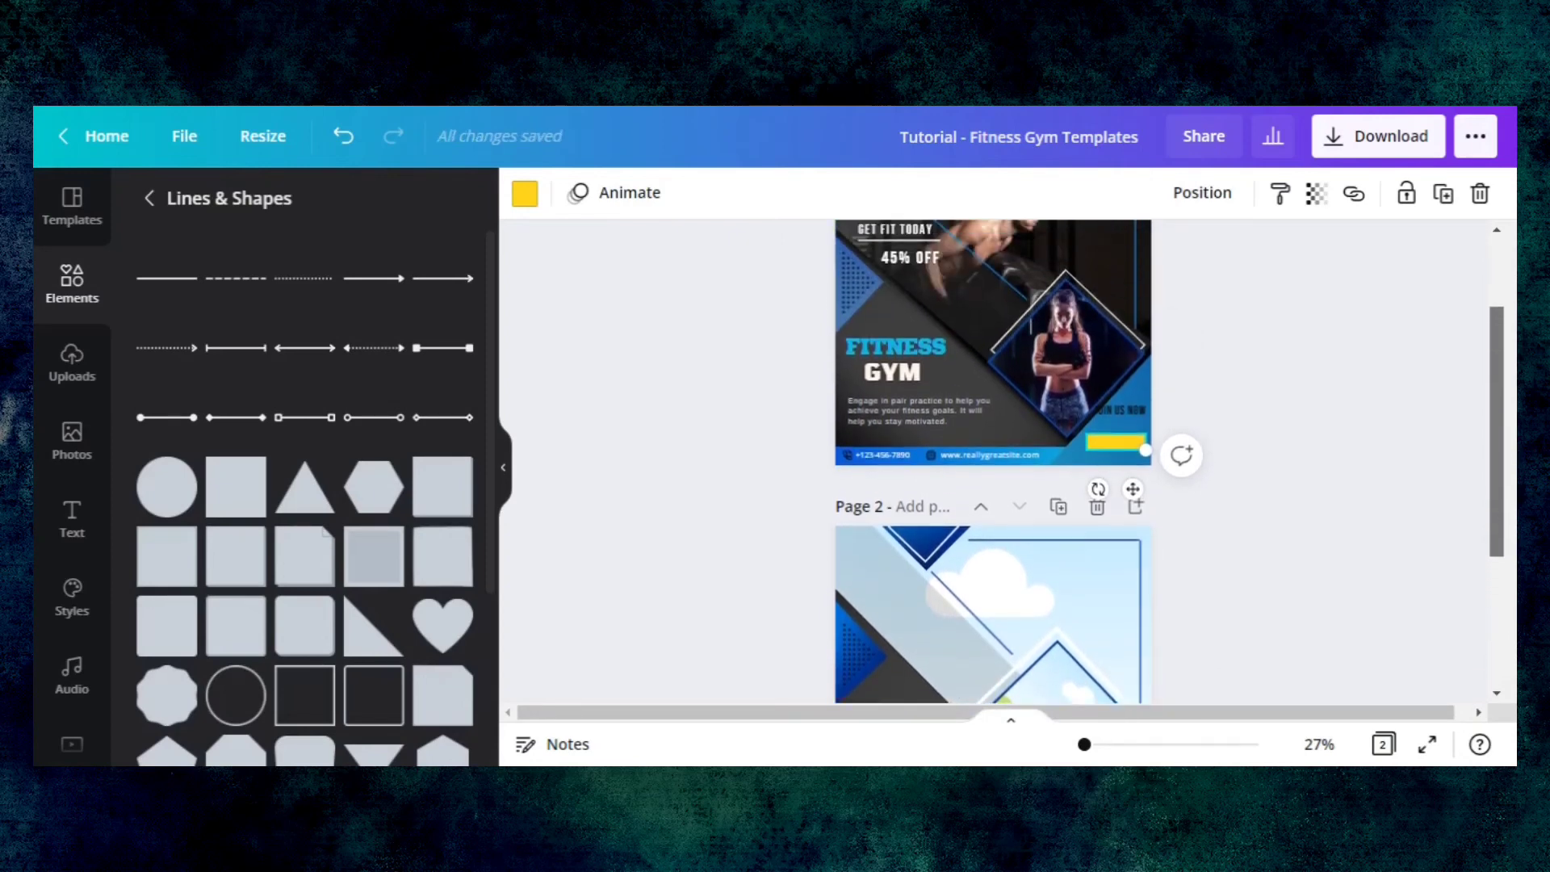
drag(1495, 489, 1494, 586)
click(1266, 381)
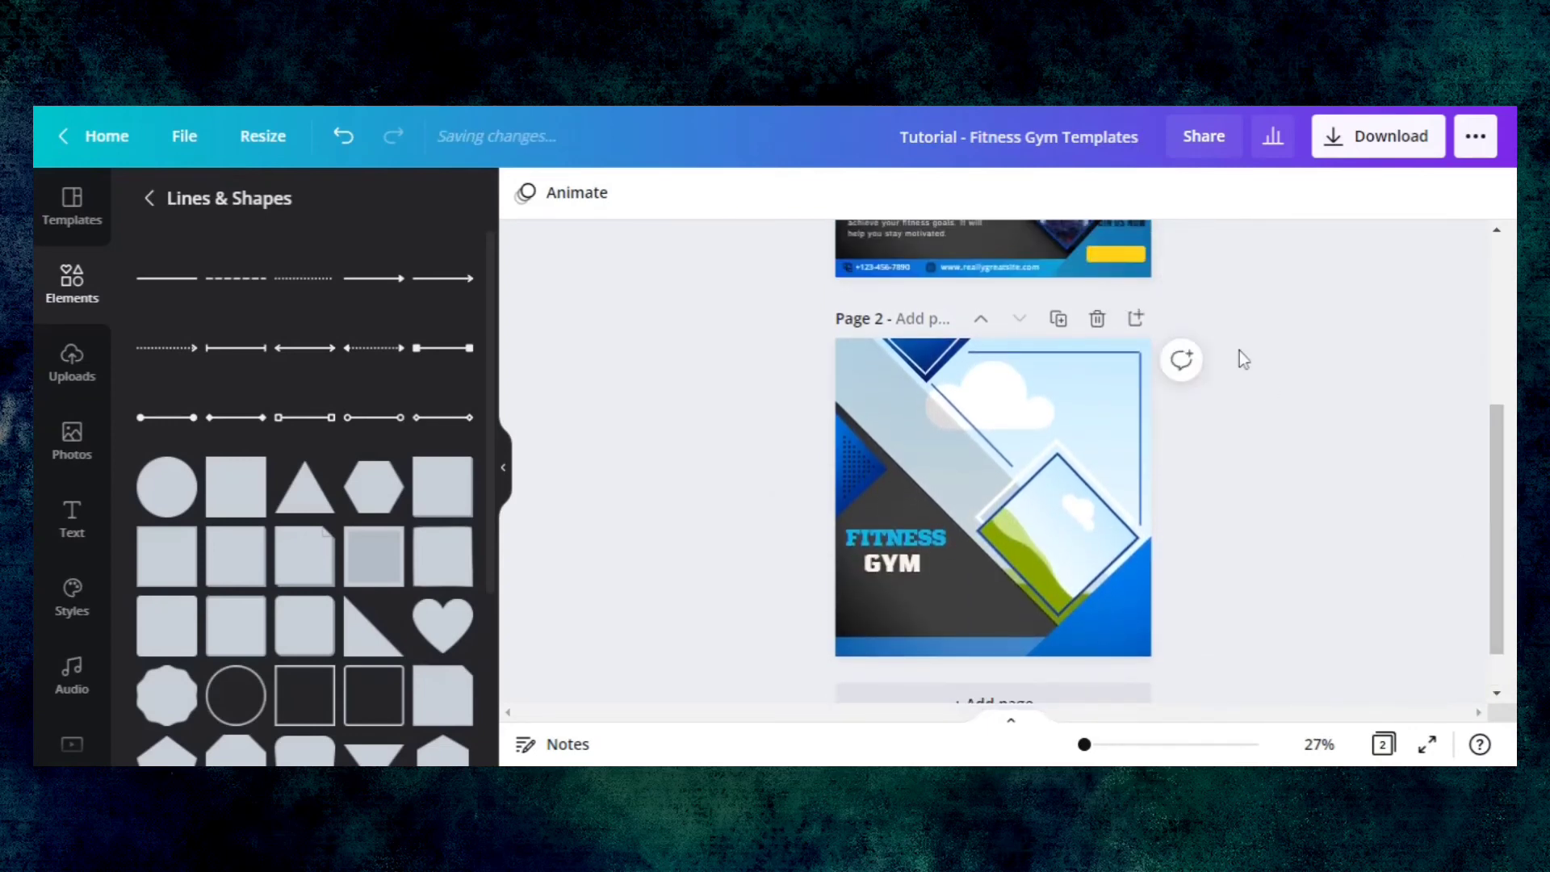
- Clear the photo search and add the recently used photo of the woman with crossed arms to page 2
click(80, 444)
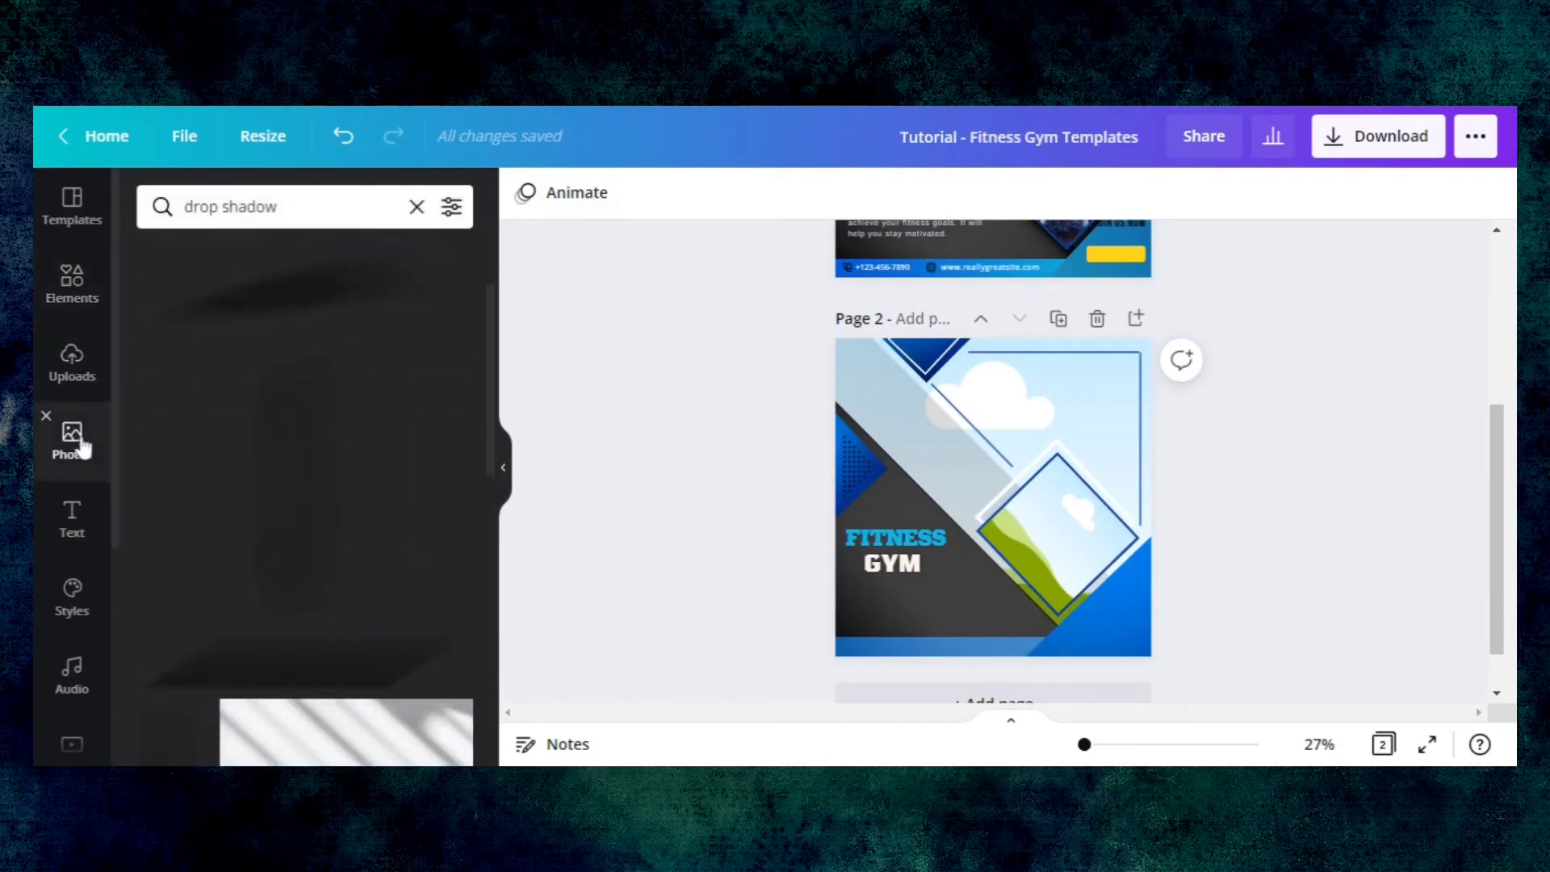
click(414, 206)
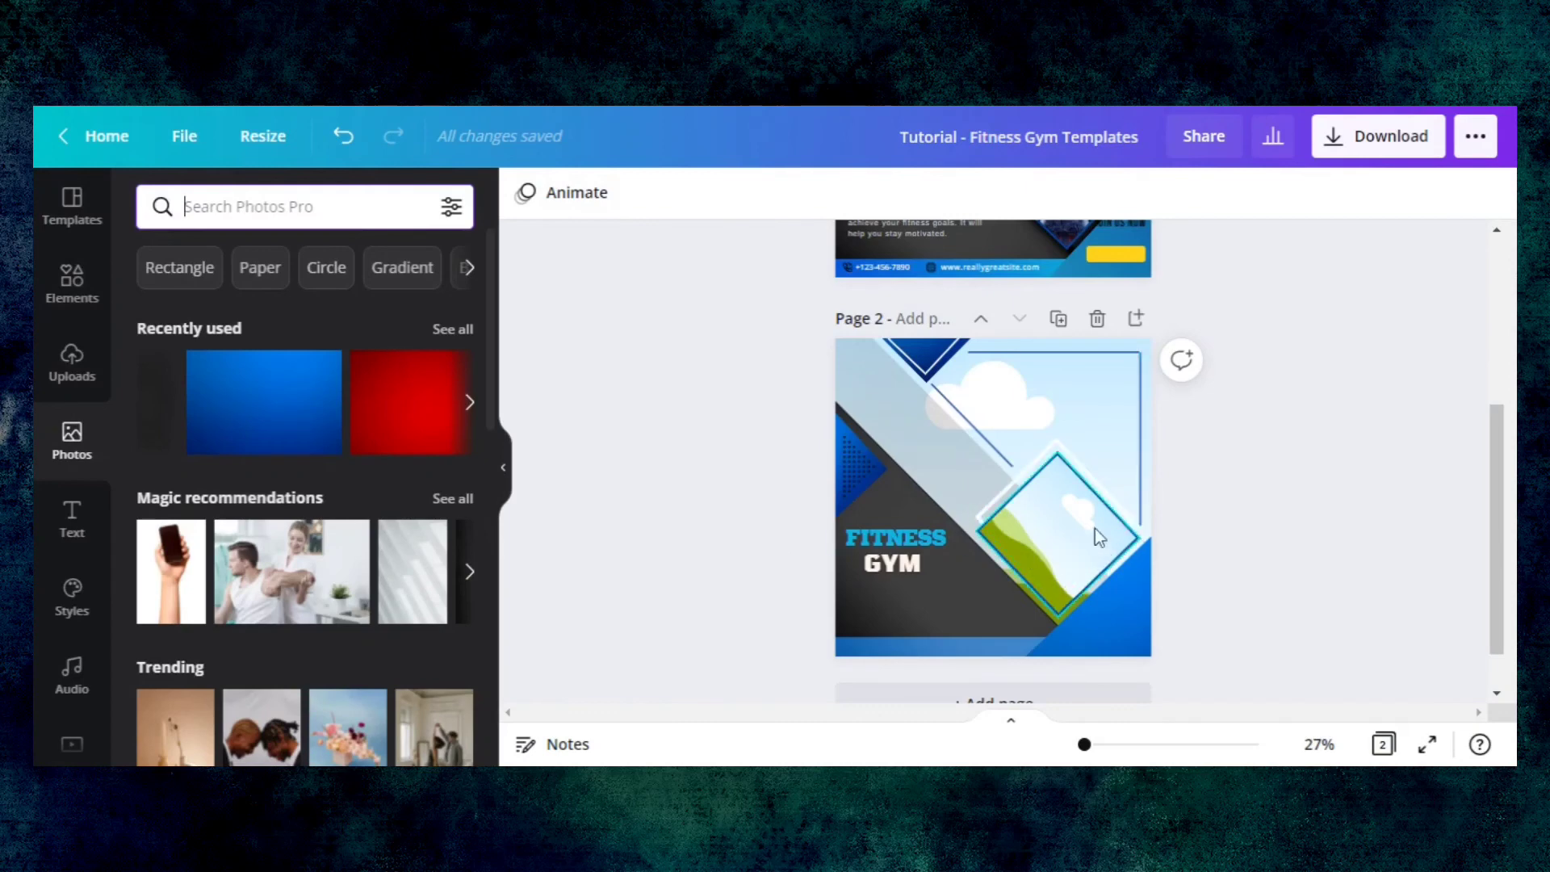
click(469, 408)
click(469, 405)
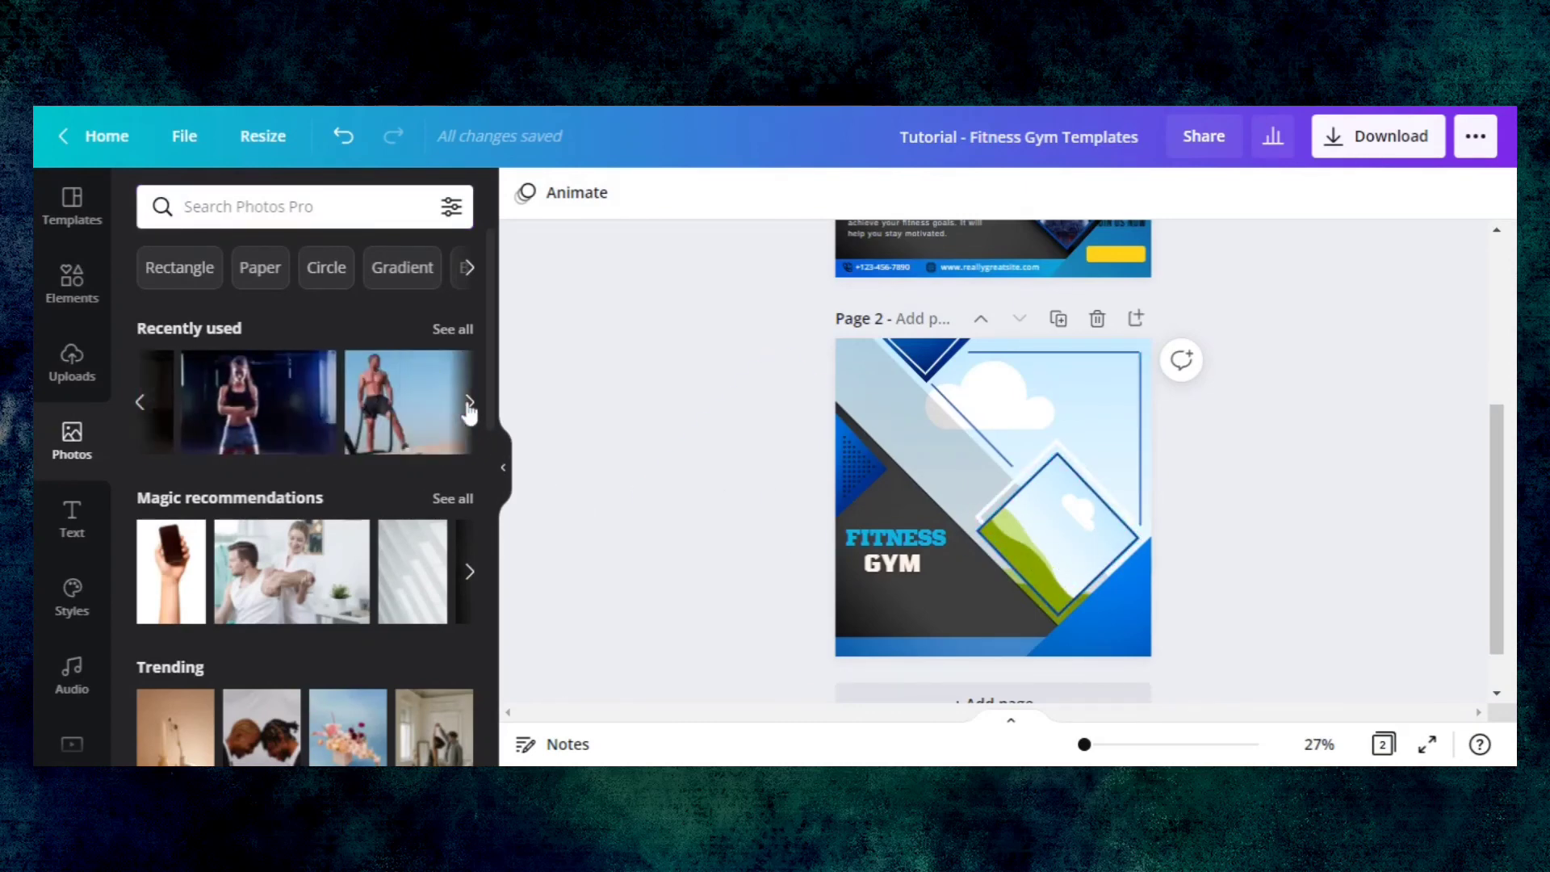
click(212, 412)
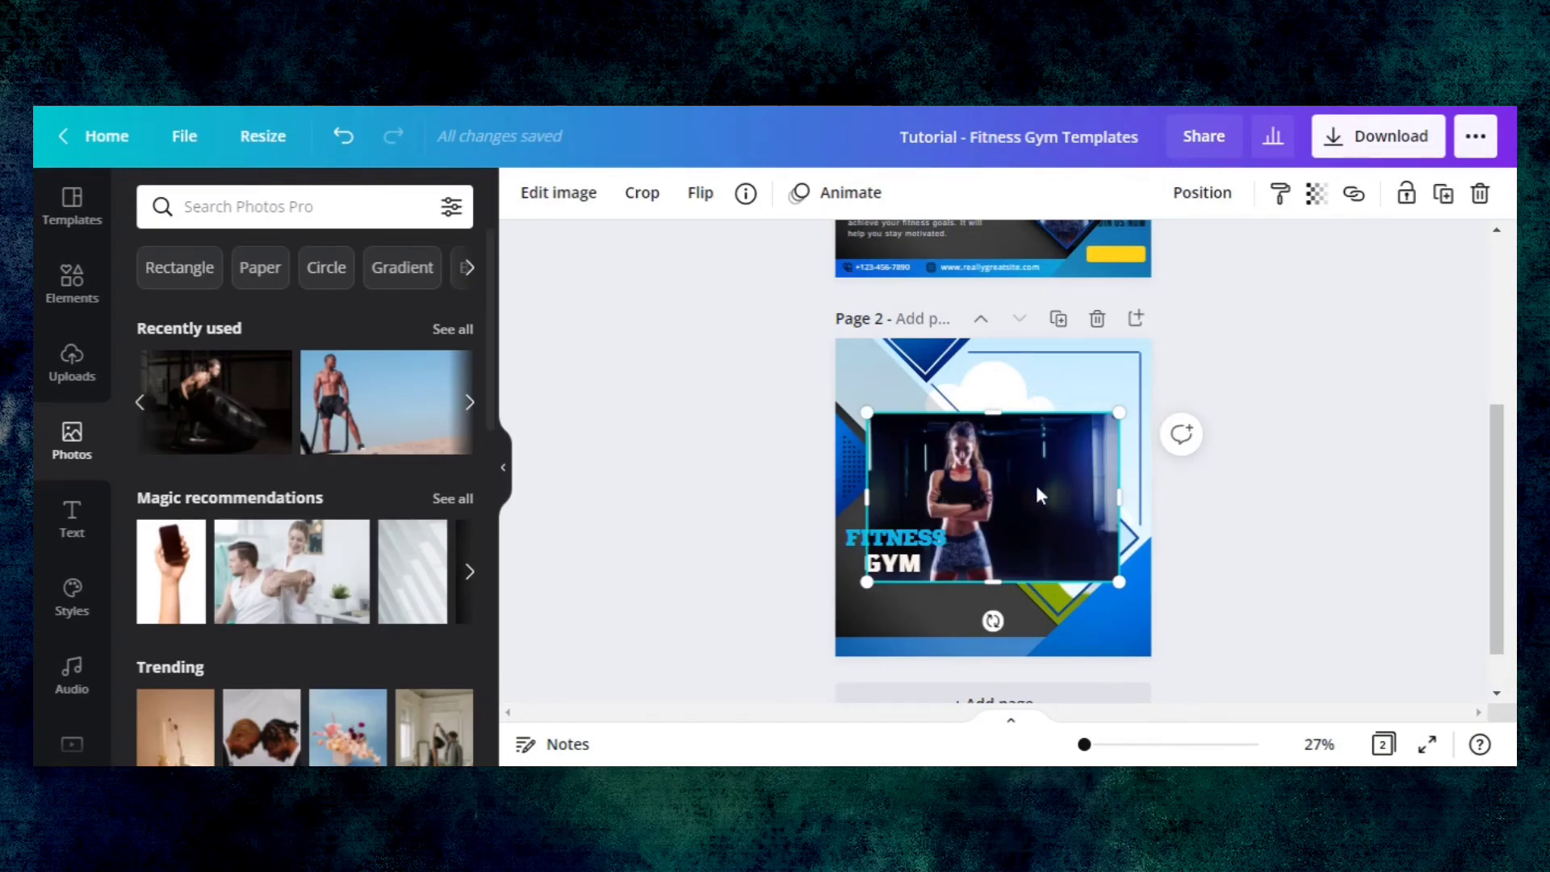
- Try to place the woman's photo in the diamond frame, both as added and after rotating it, and undo both placements
drag(1038, 495, 1083, 535)
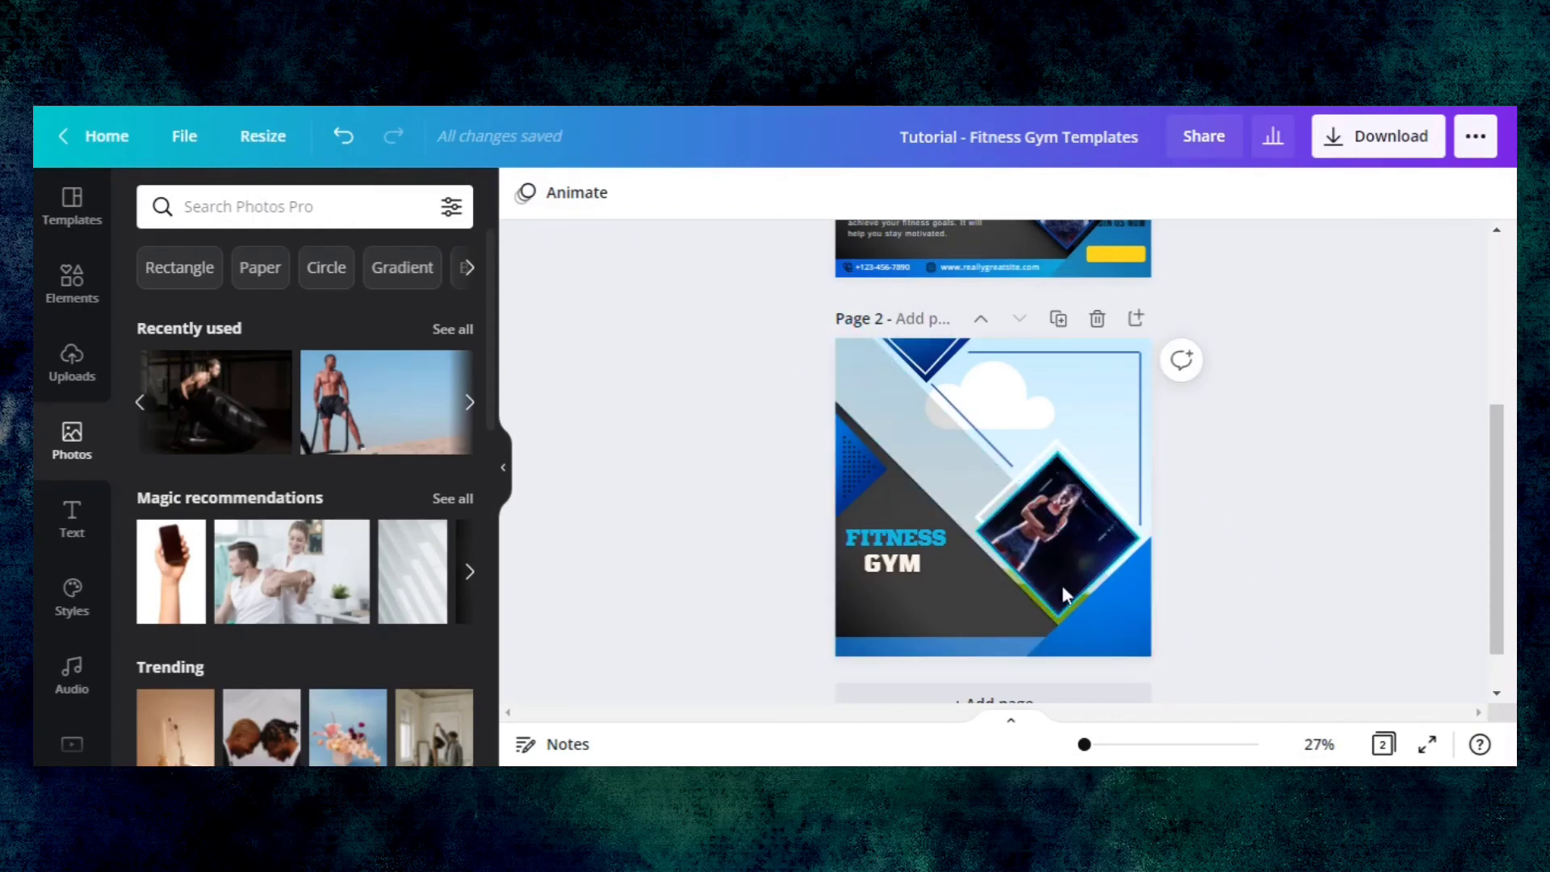
key(ctrl+z)
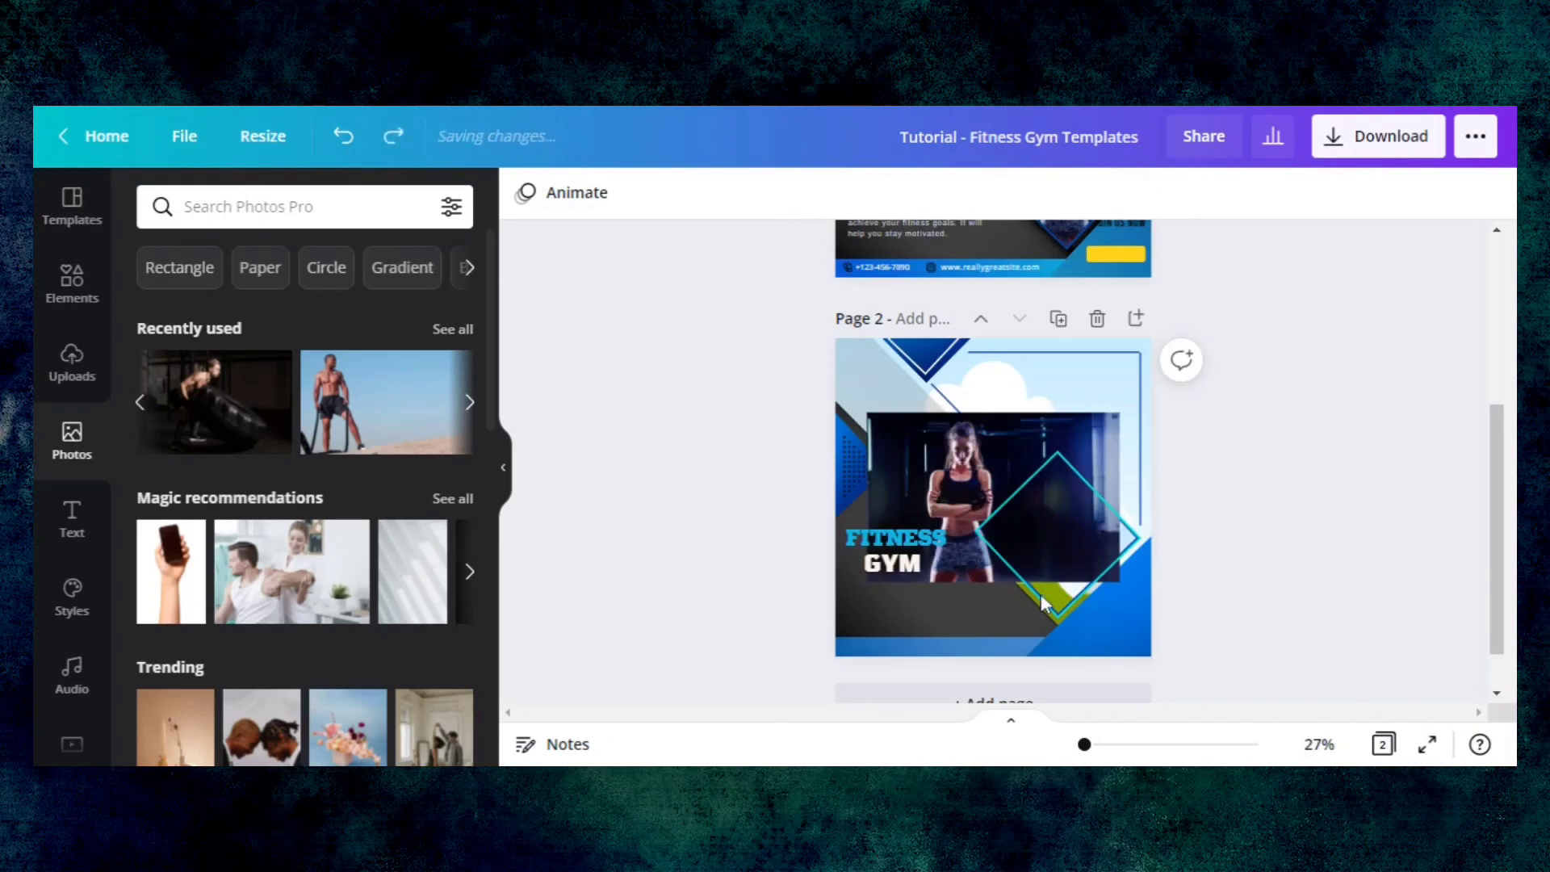
click(941, 507)
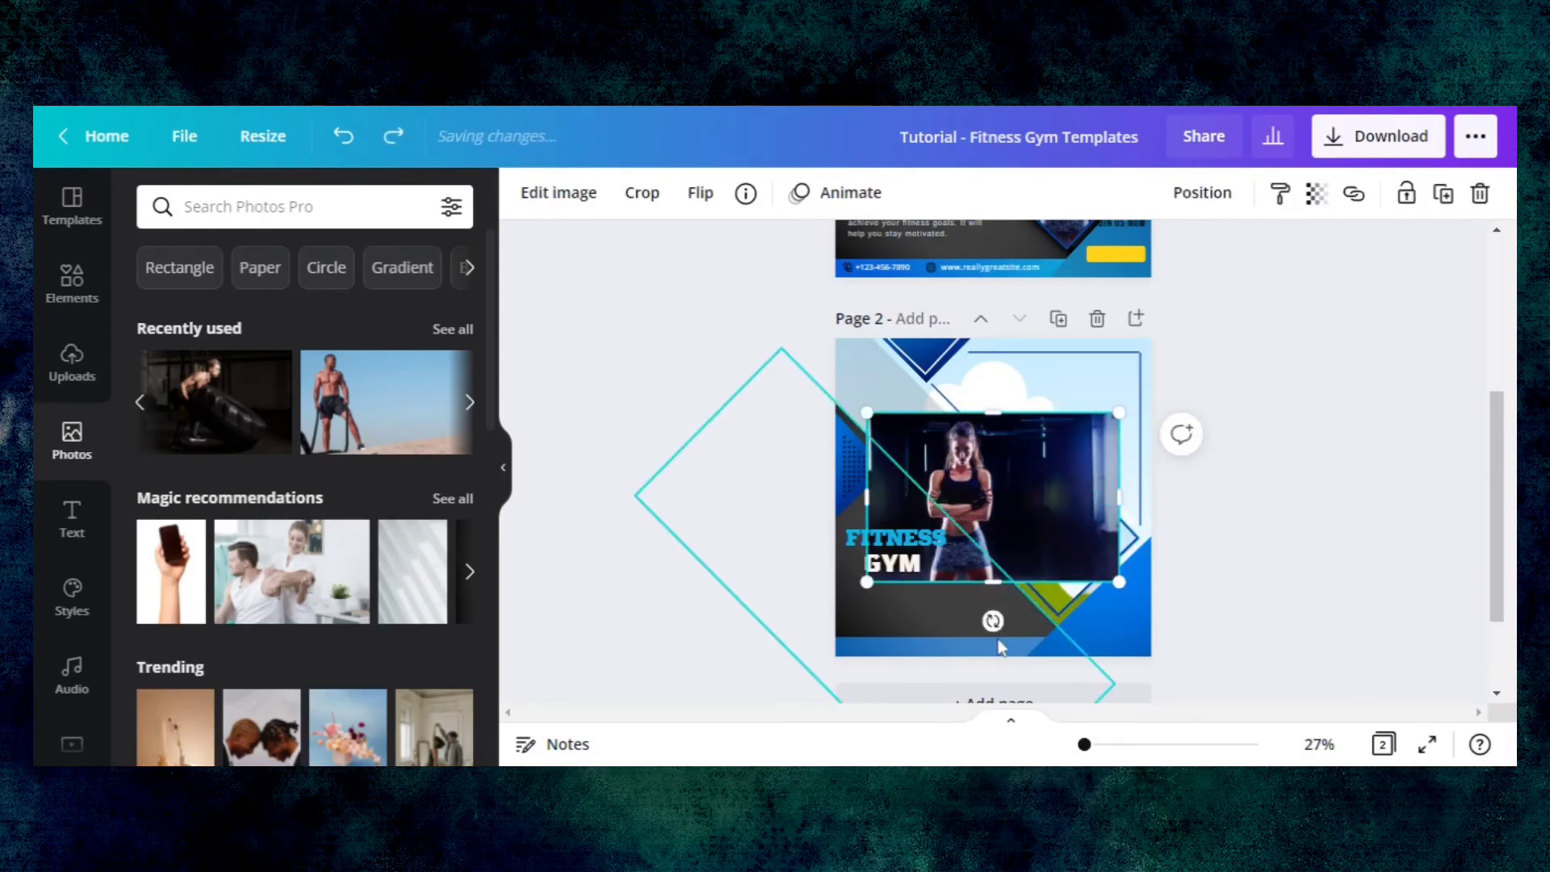
drag(994, 620, 1102, 569)
drag(985, 501, 1092, 531)
click(1030, 525)
double_click(1030, 525)
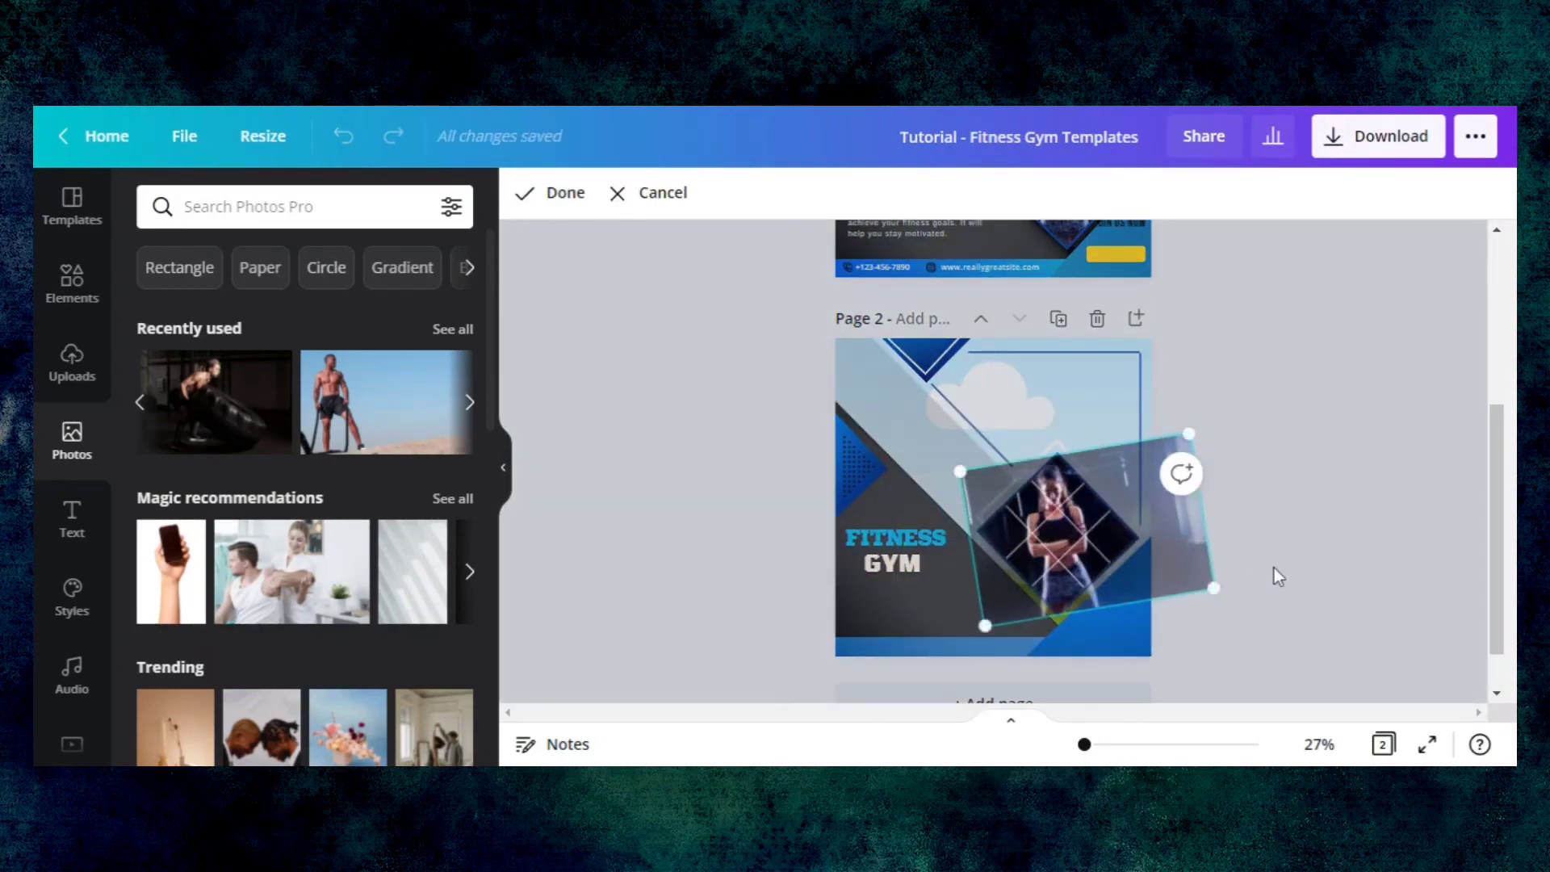
click(1274, 568)
key(ctrl+z)
key(ctrl+z)
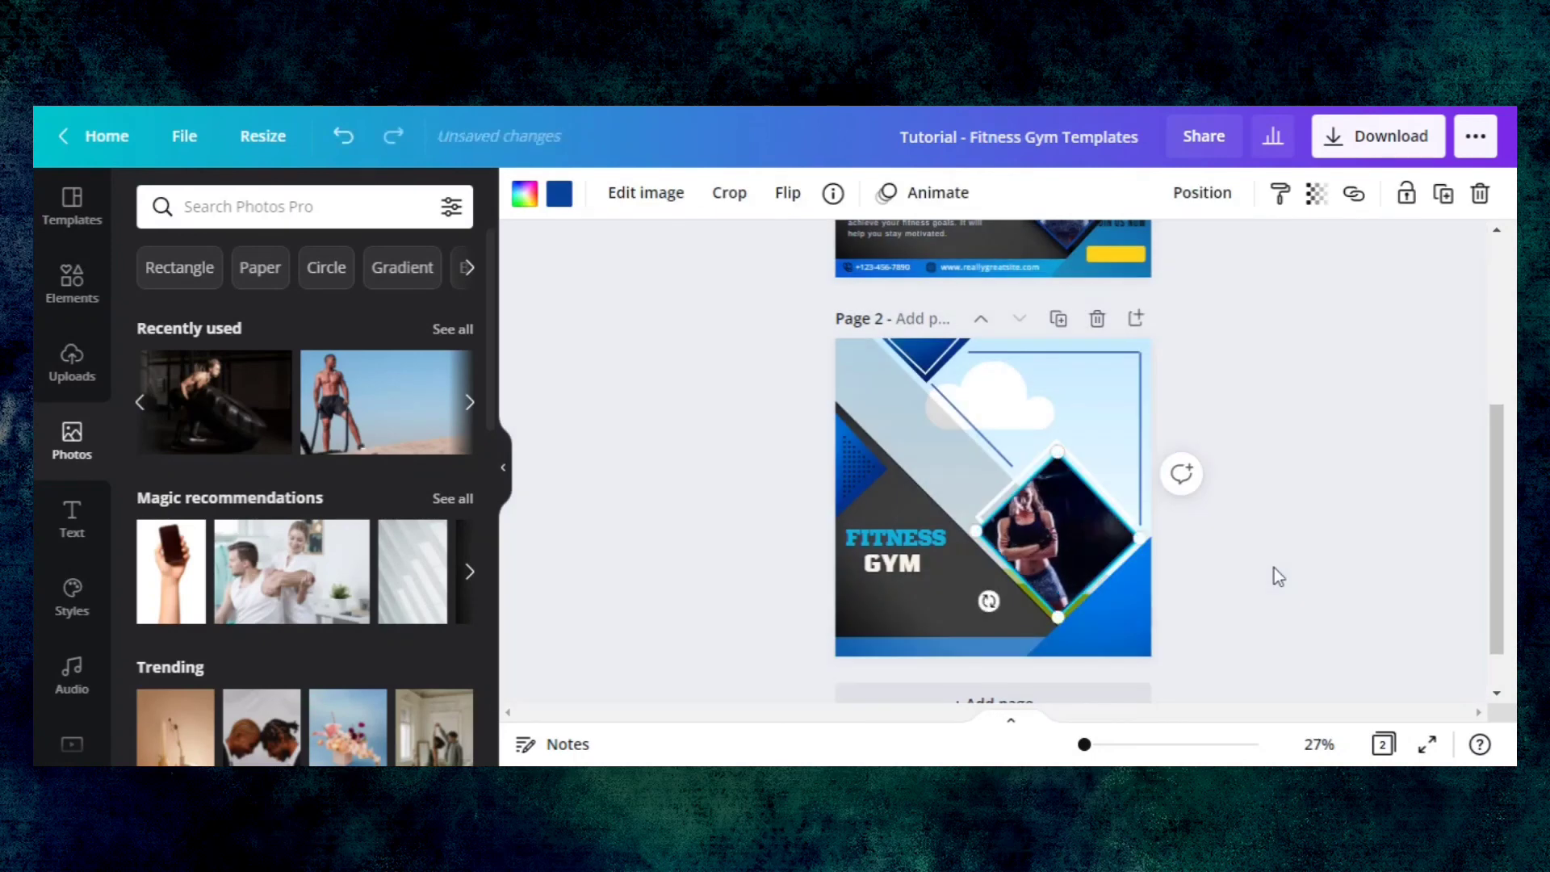
- Readjust the rotation of the woman's photo and place it in the diamond frame so that she stands upright
click(984, 470)
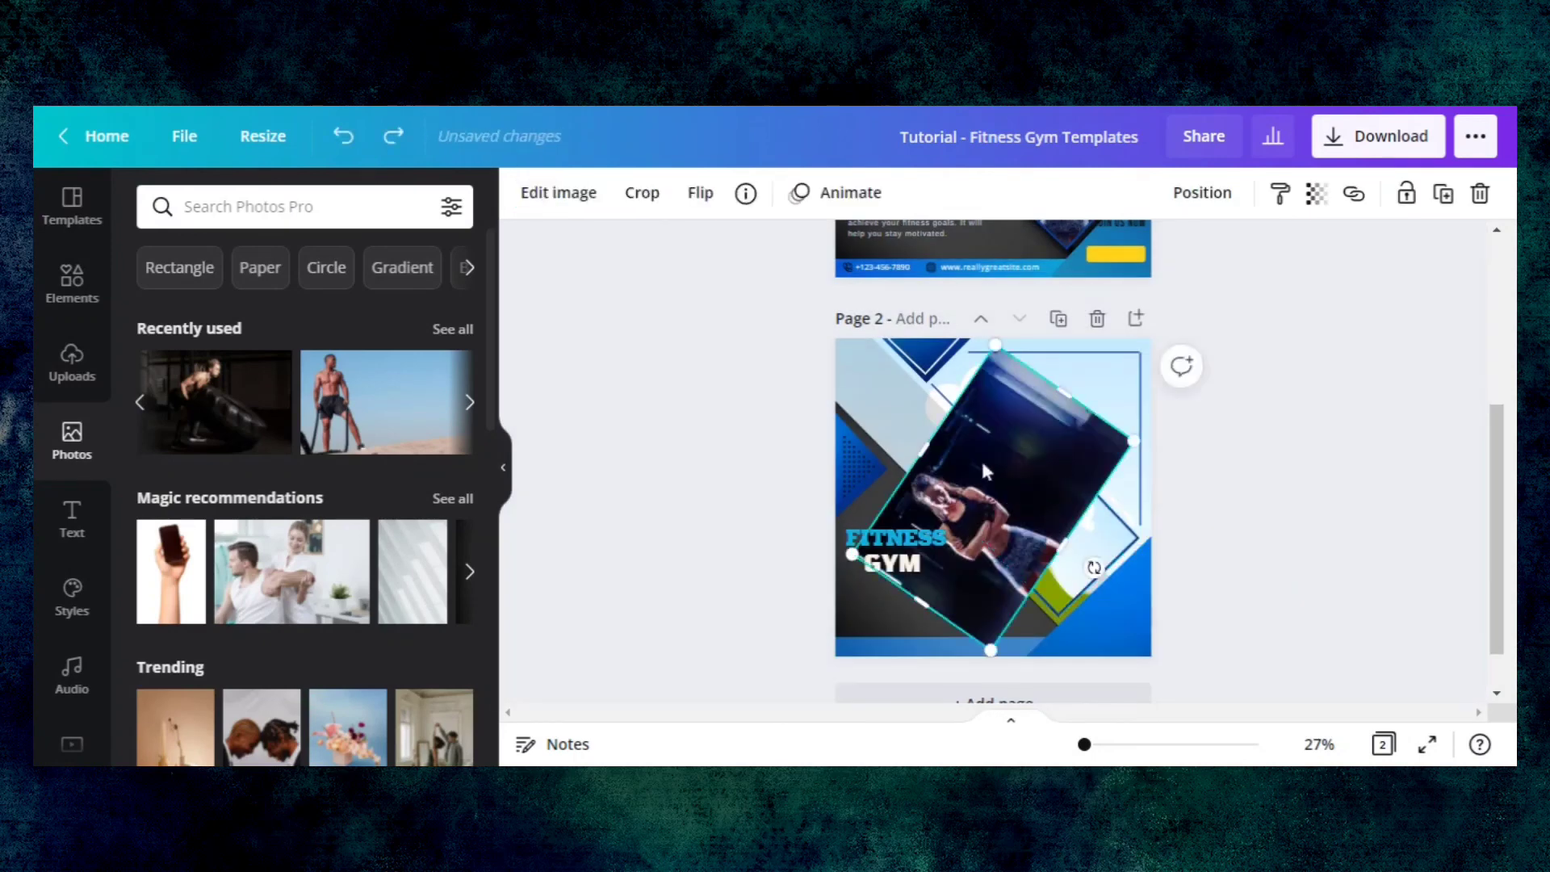
drag(1095, 568, 1061, 594)
mouse_move(983, 477)
mouse_down()
mouse_move(1031, 505)
mouse_move(983, 471)
mouse_up()
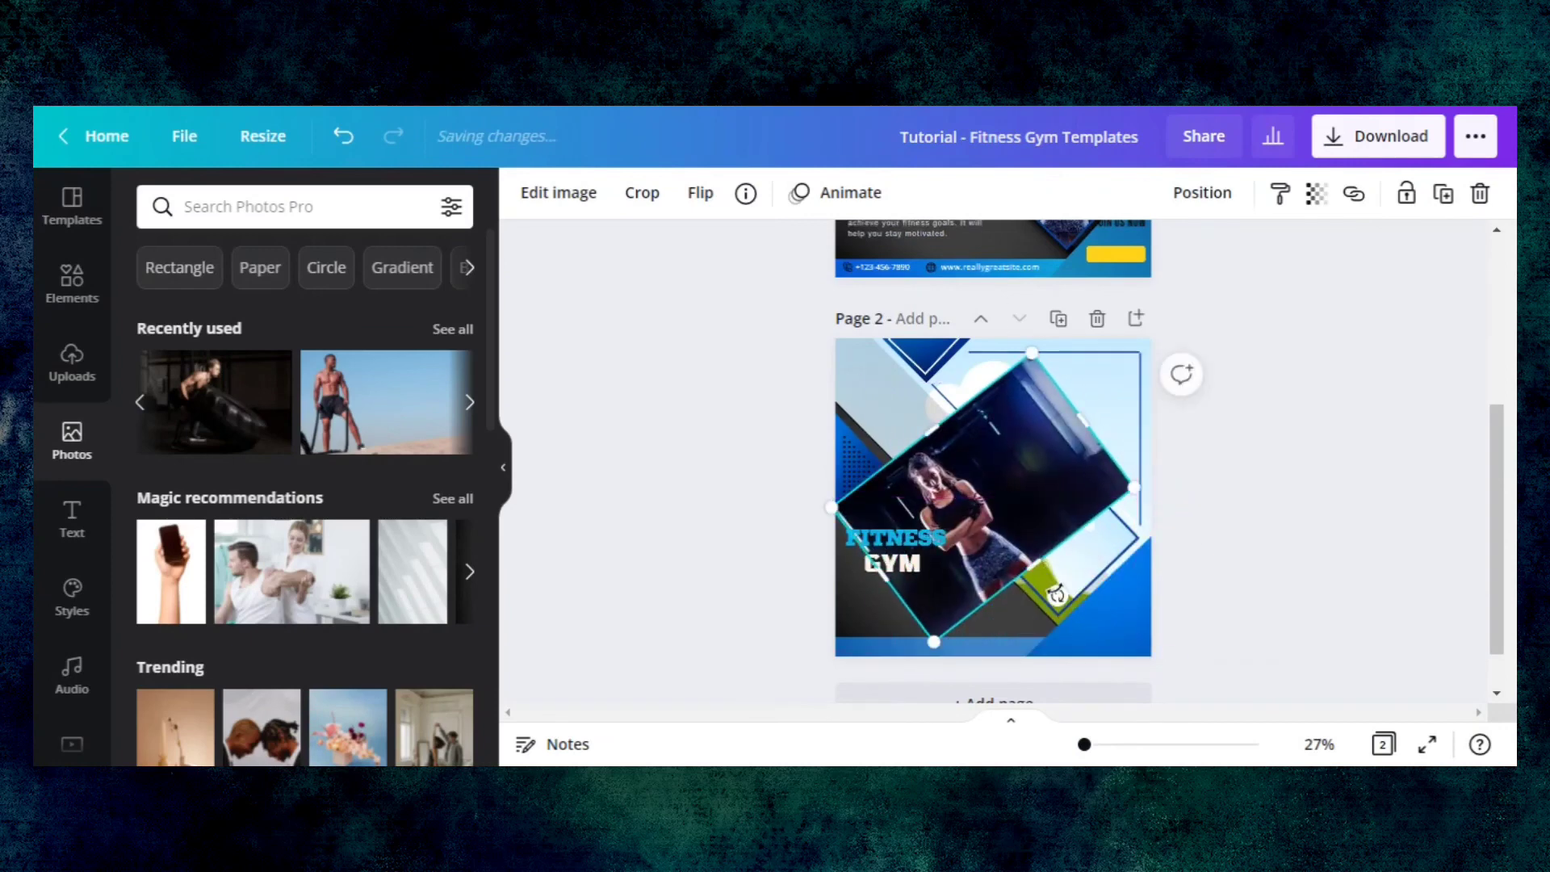
drag(1056, 594, 1072, 582)
drag(992, 466, 1085, 521)
double_click(1045, 523)
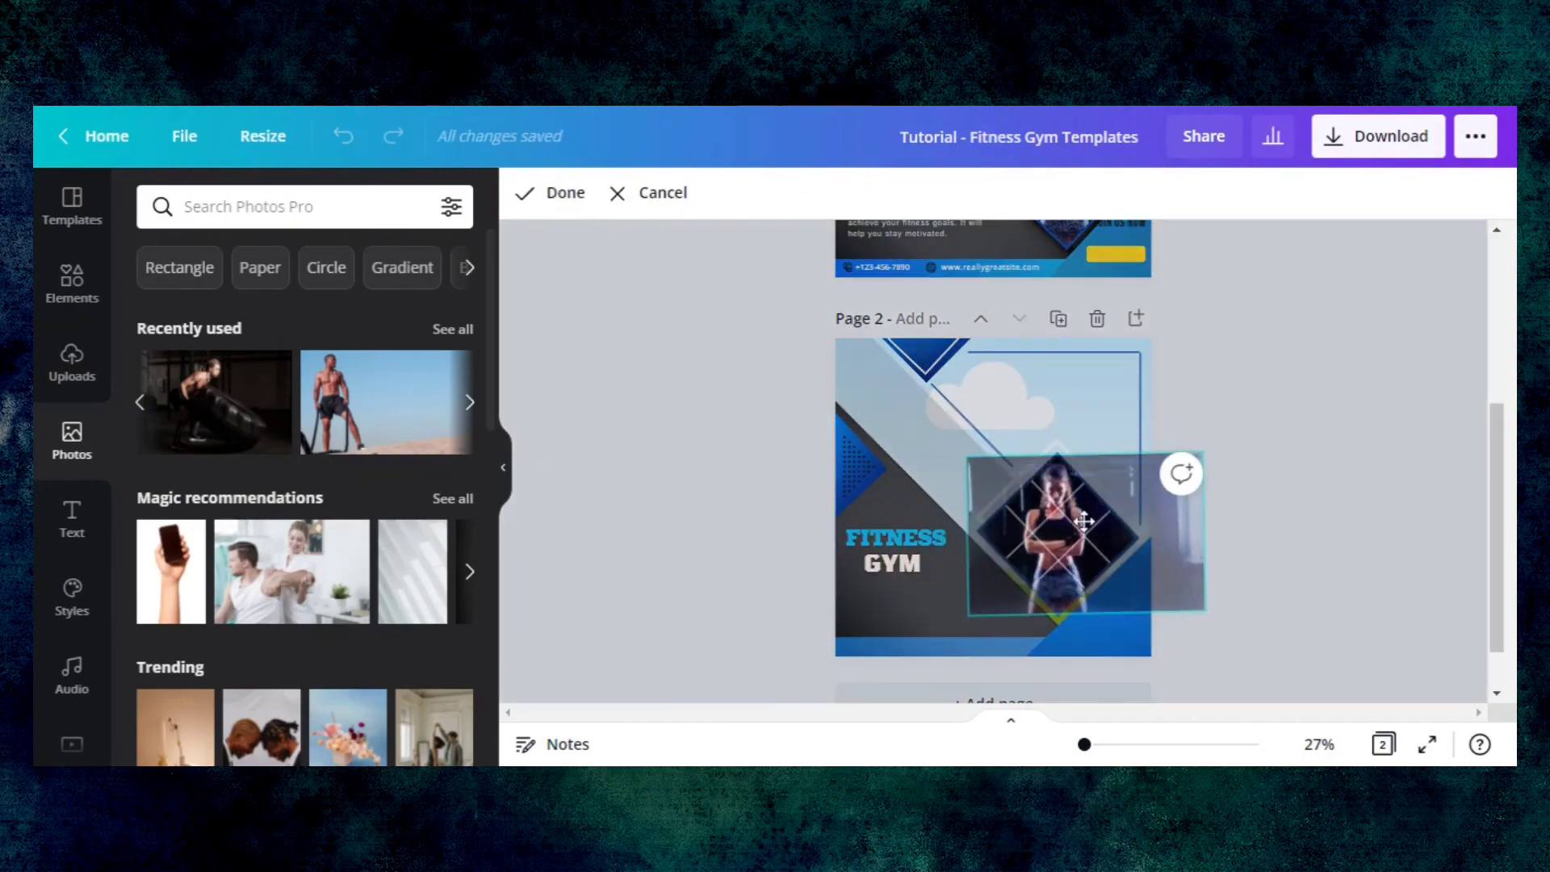
click(1324, 525)
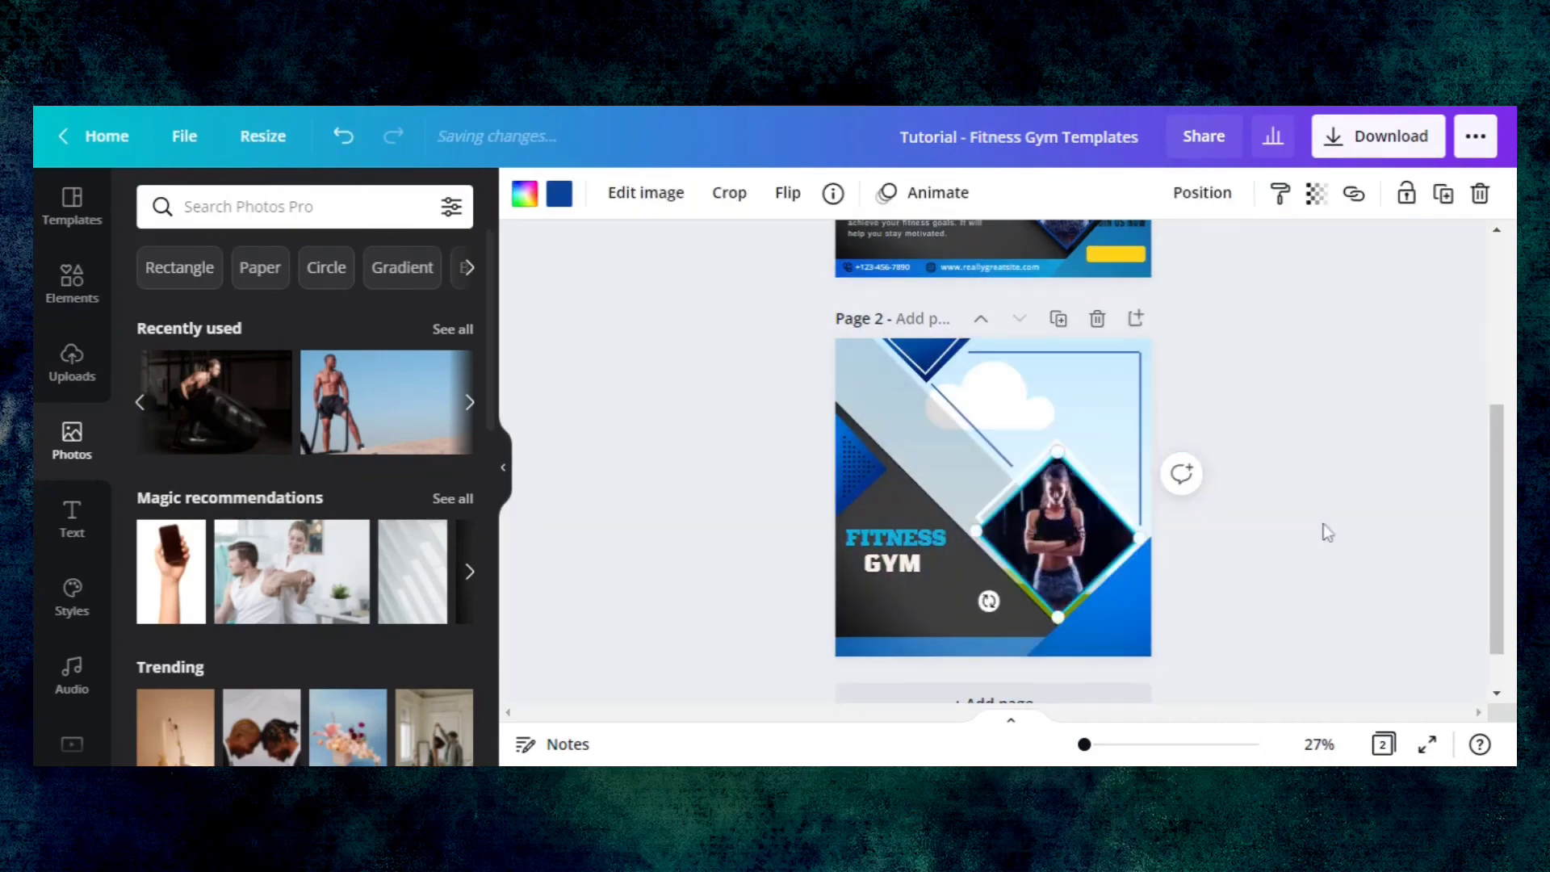
- Unlock the cloud-filled background frame on page 2
drag(1503, 551, 1503, 587)
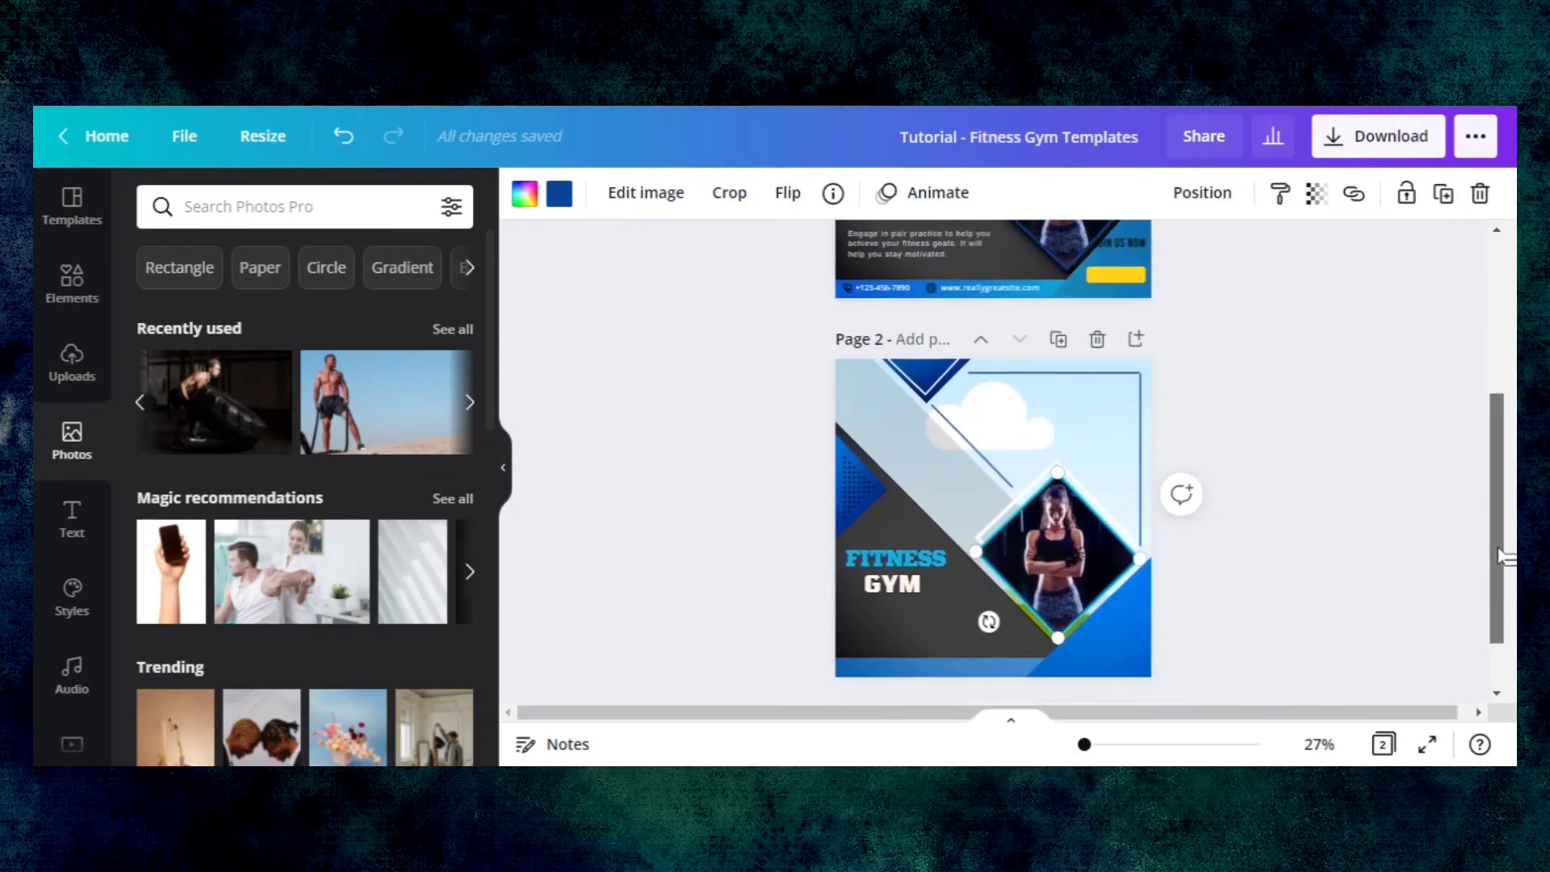
click(603, 512)
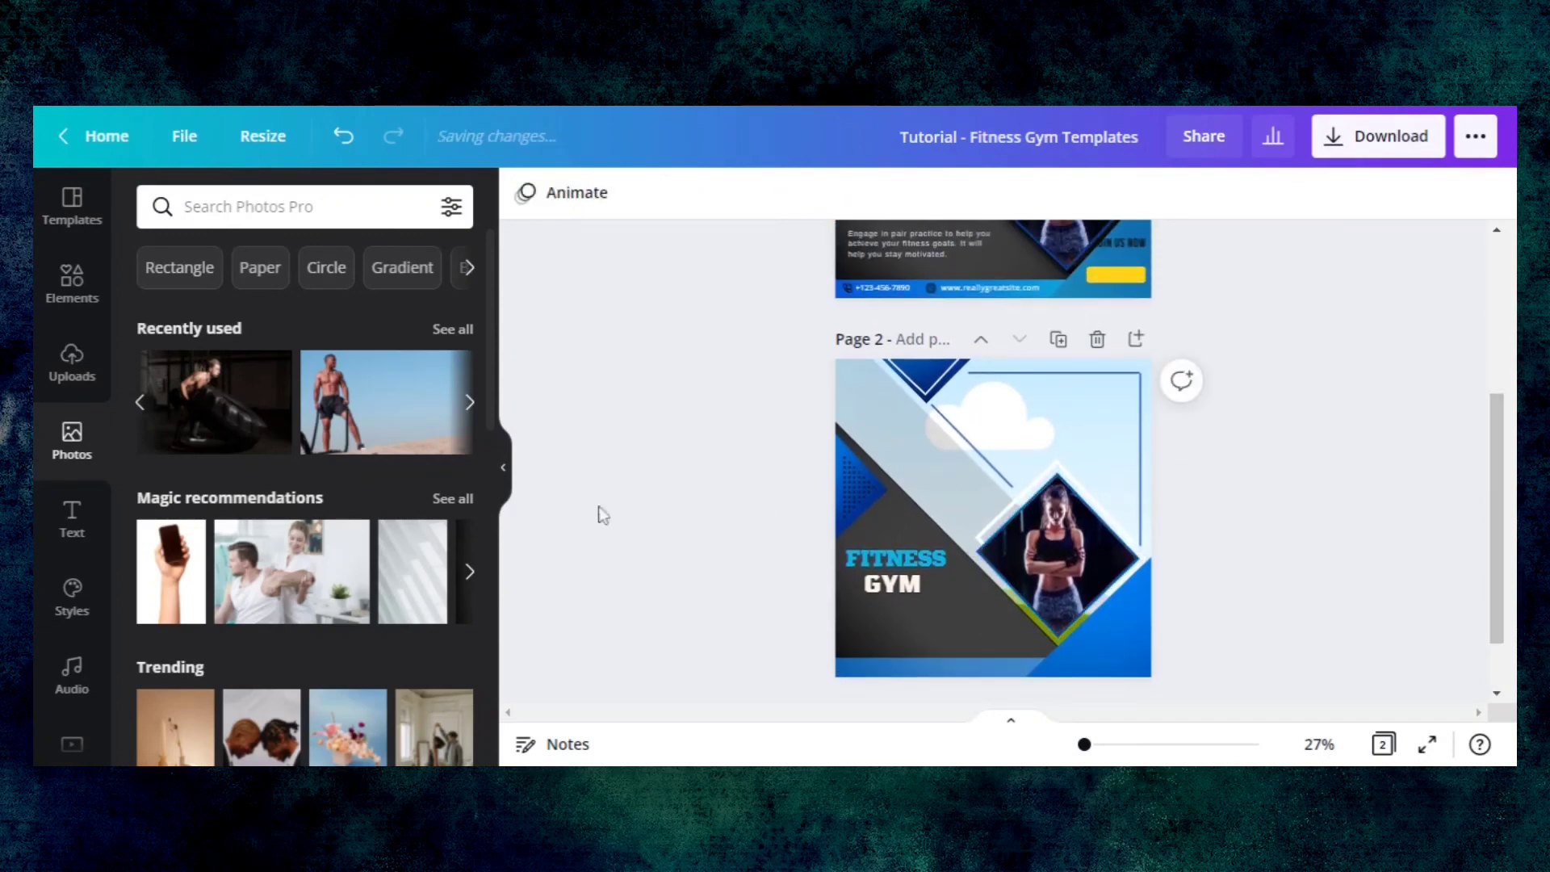
click(1055, 418)
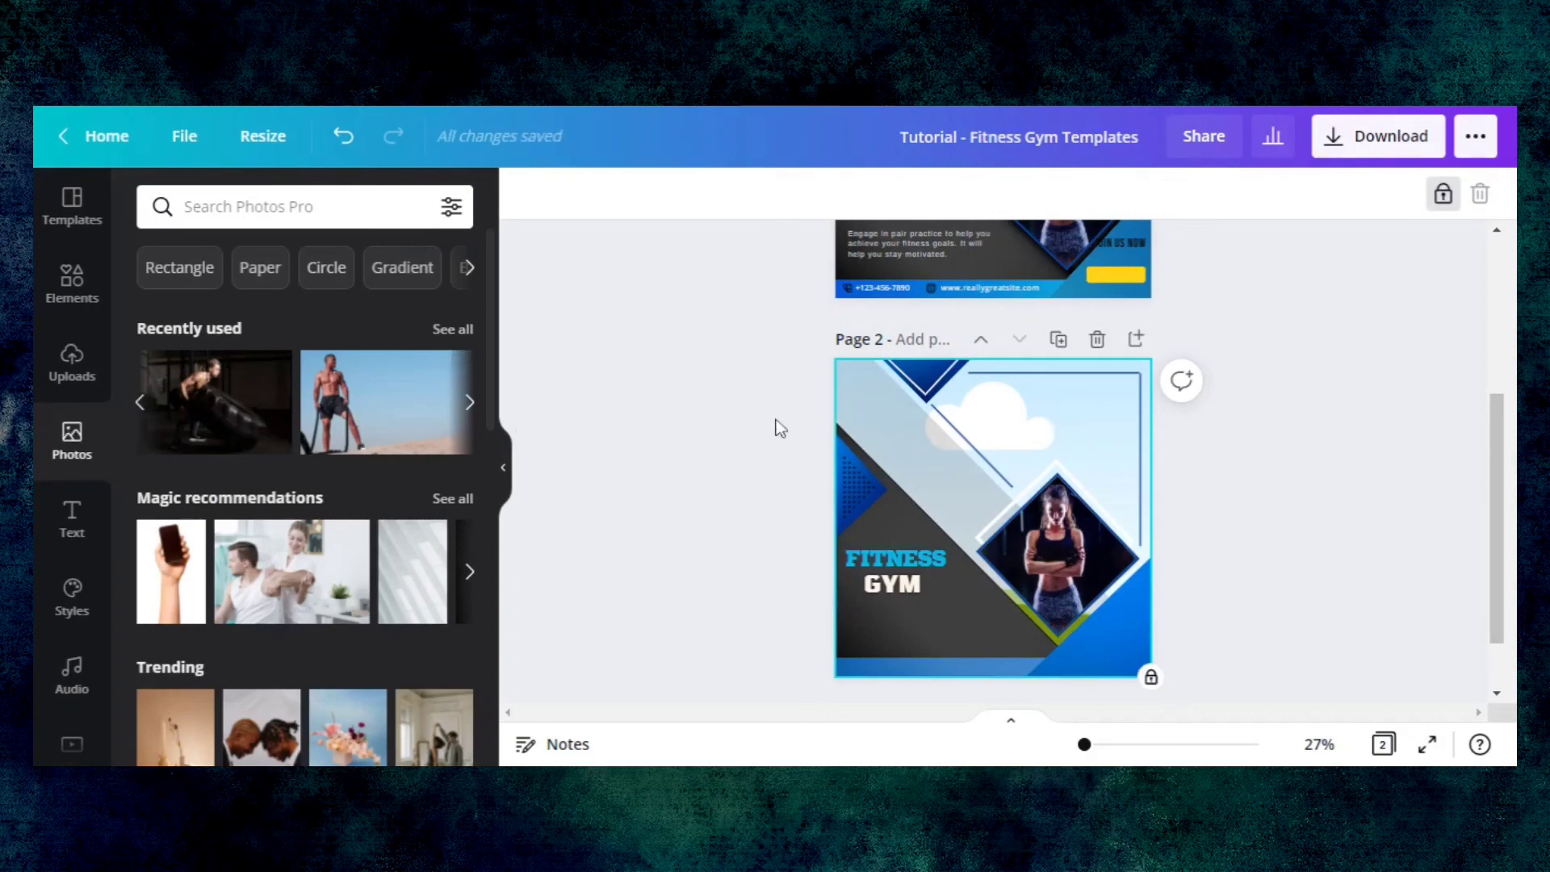
click(1442, 197)
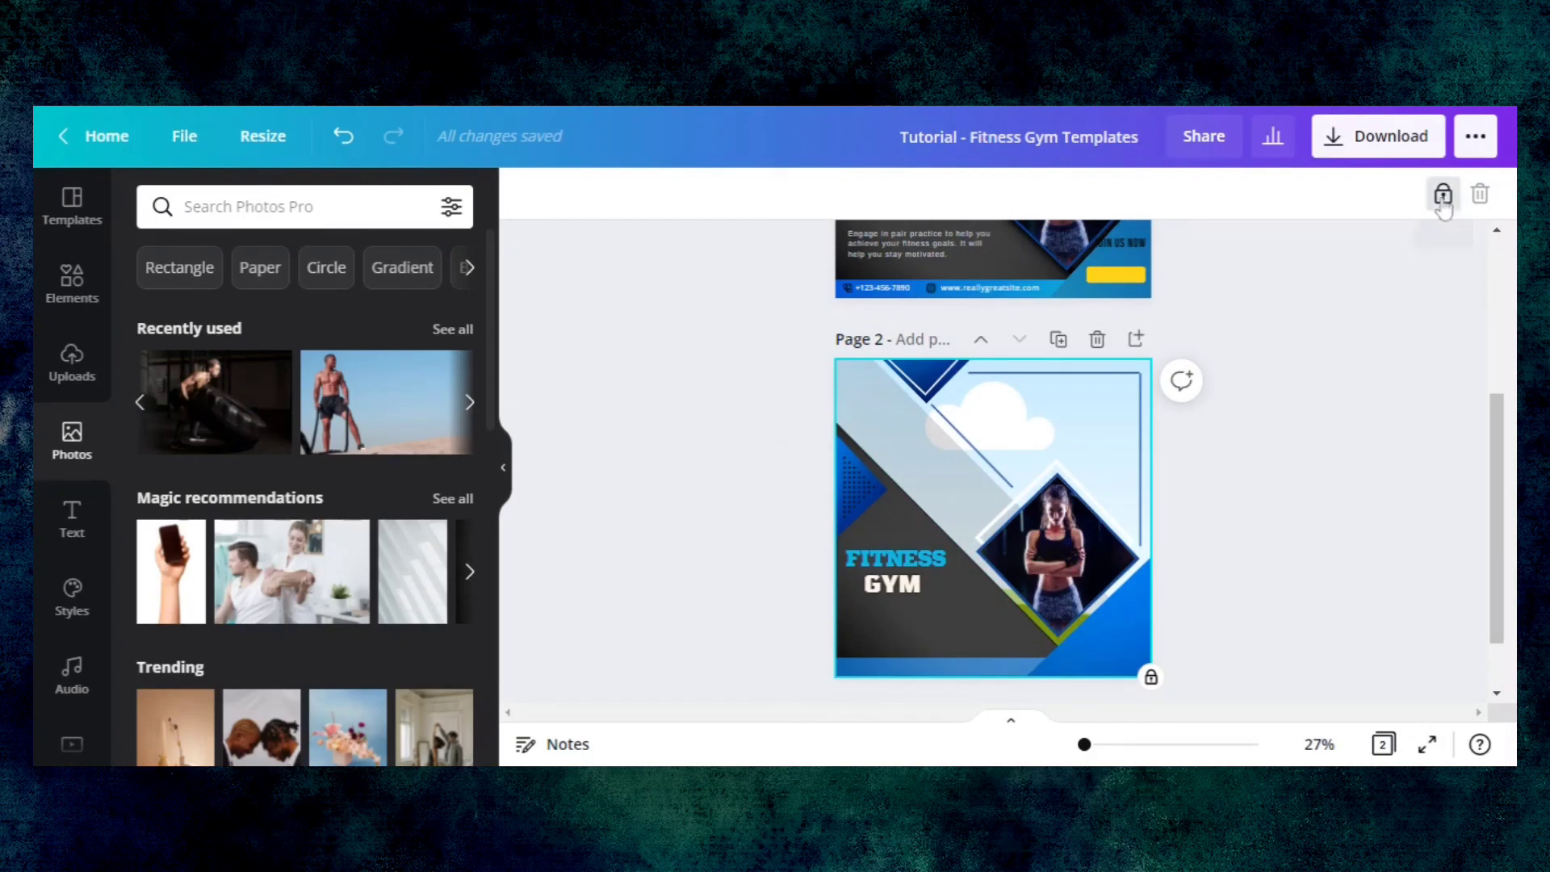
click(598, 360)
- Fill page 2's background frame with the photo of the man flipping a tire and shift the crop to show him above the diamond
drag(242, 424, 1102, 396)
double_click(1020, 404)
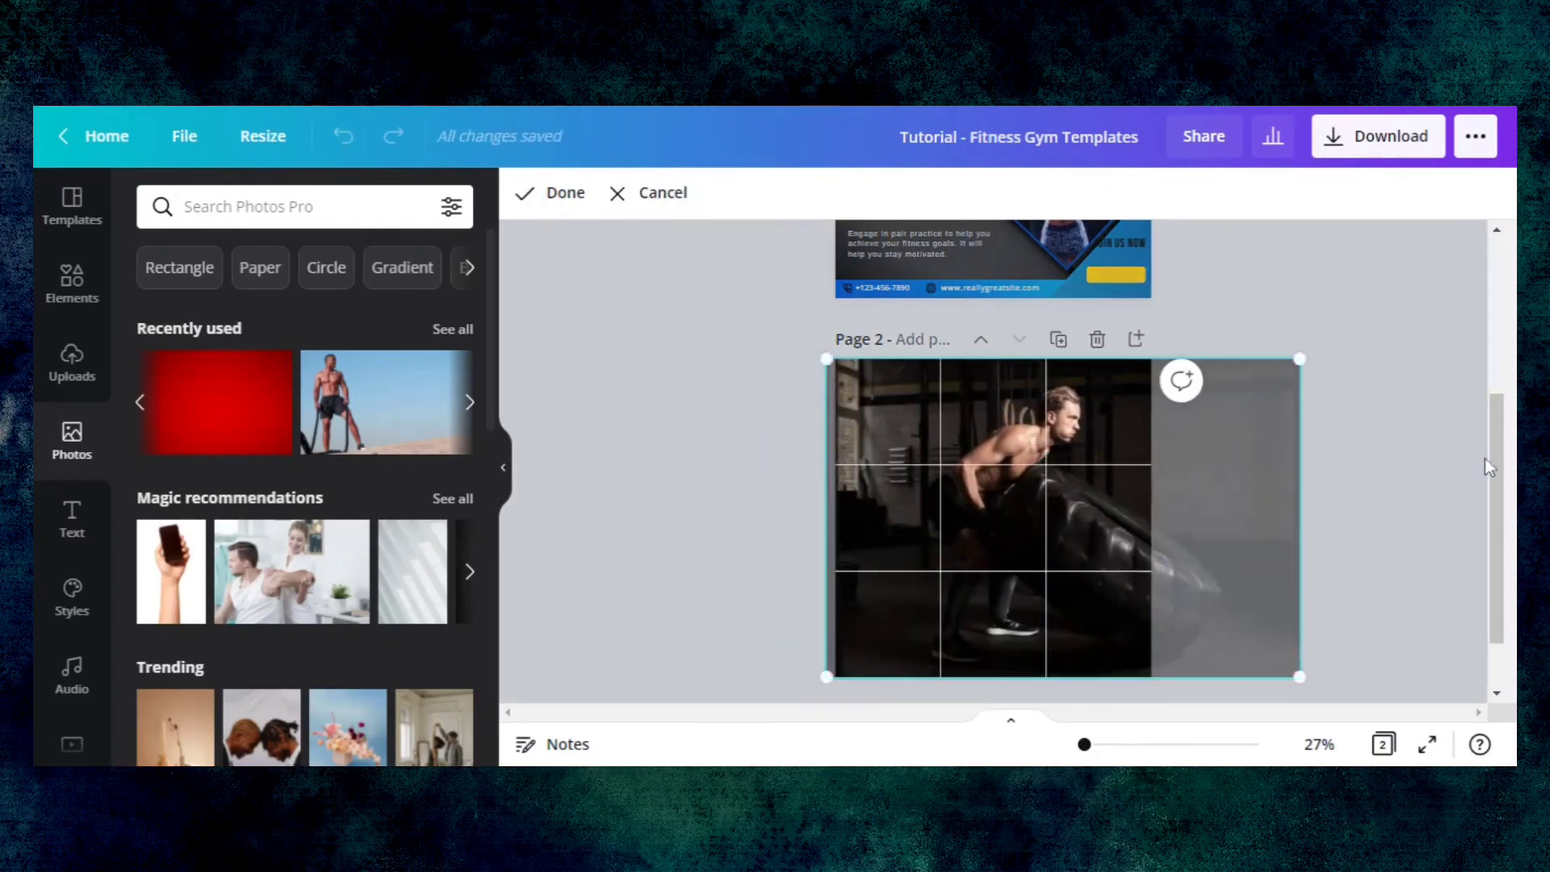
click(1353, 481)
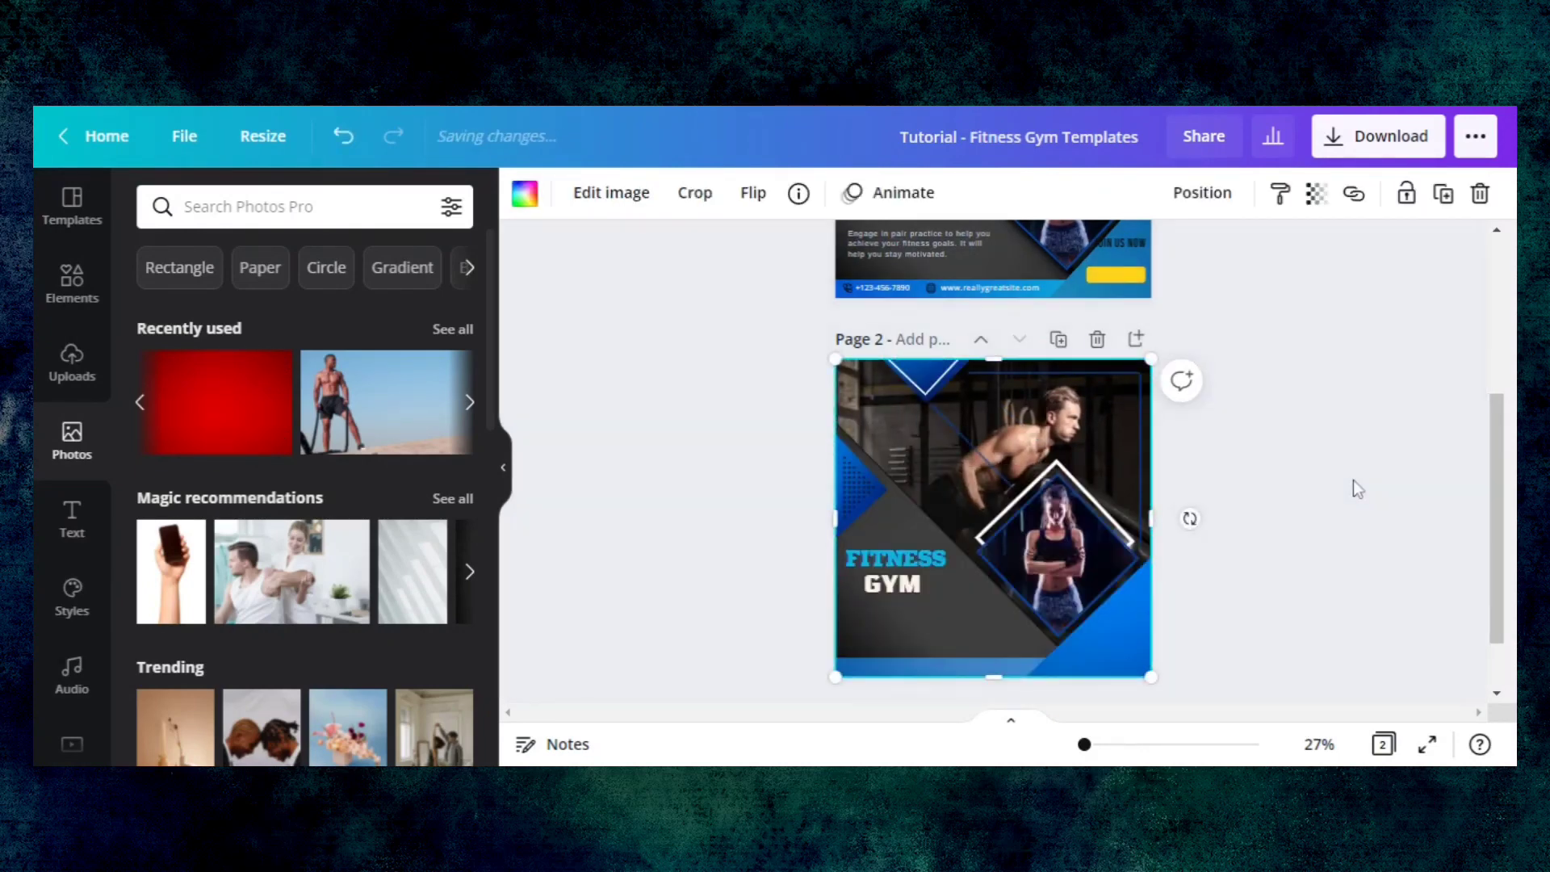
- Shift the crop of page 2's background photo so the man sits farther left, above the diagonal panel
double_click(1050, 424)
drag(1050, 424, 993, 416)
click(1406, 474)
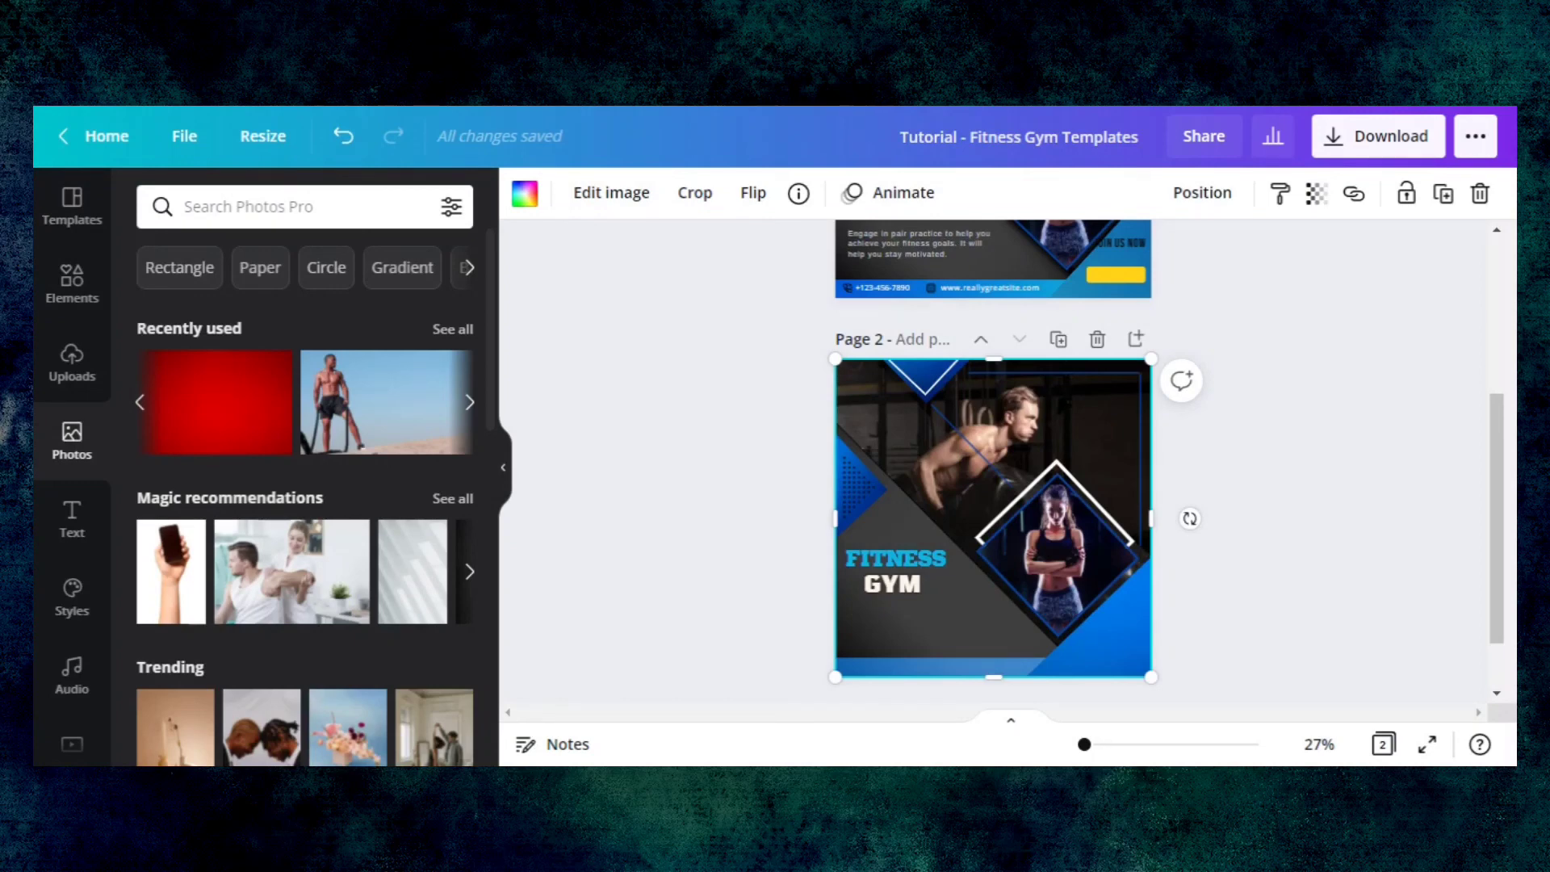
click(1334, 496)
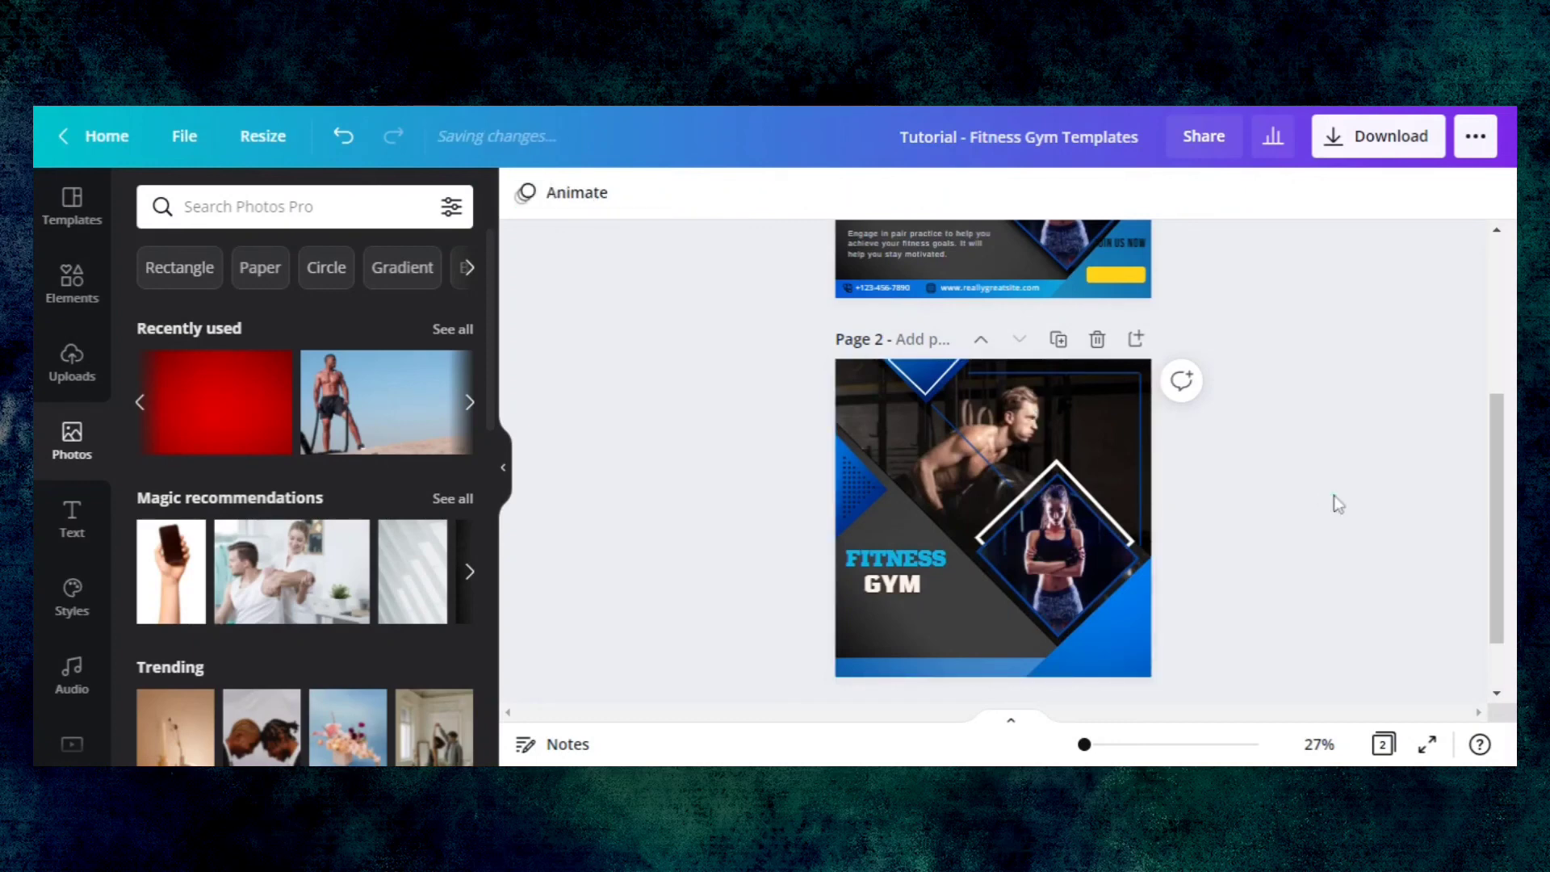
- Copy the "Engage in pair practice" paragraph from page 1 onto page 2, beneath the FITNESS GYM heading
click(894, 249)
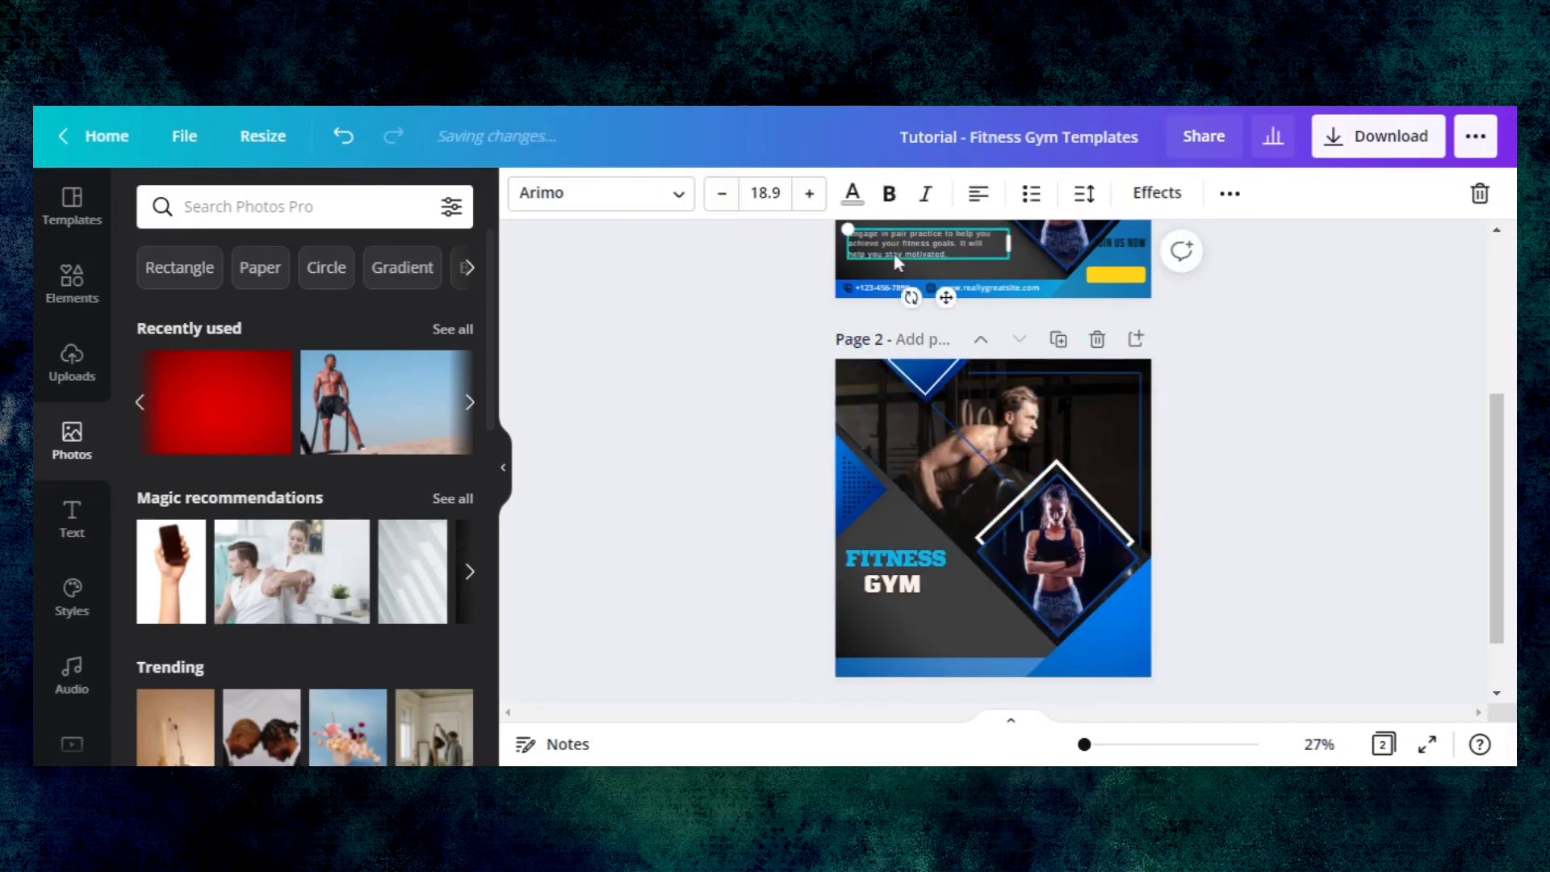
click(943, 620)
key(ctrl+v)
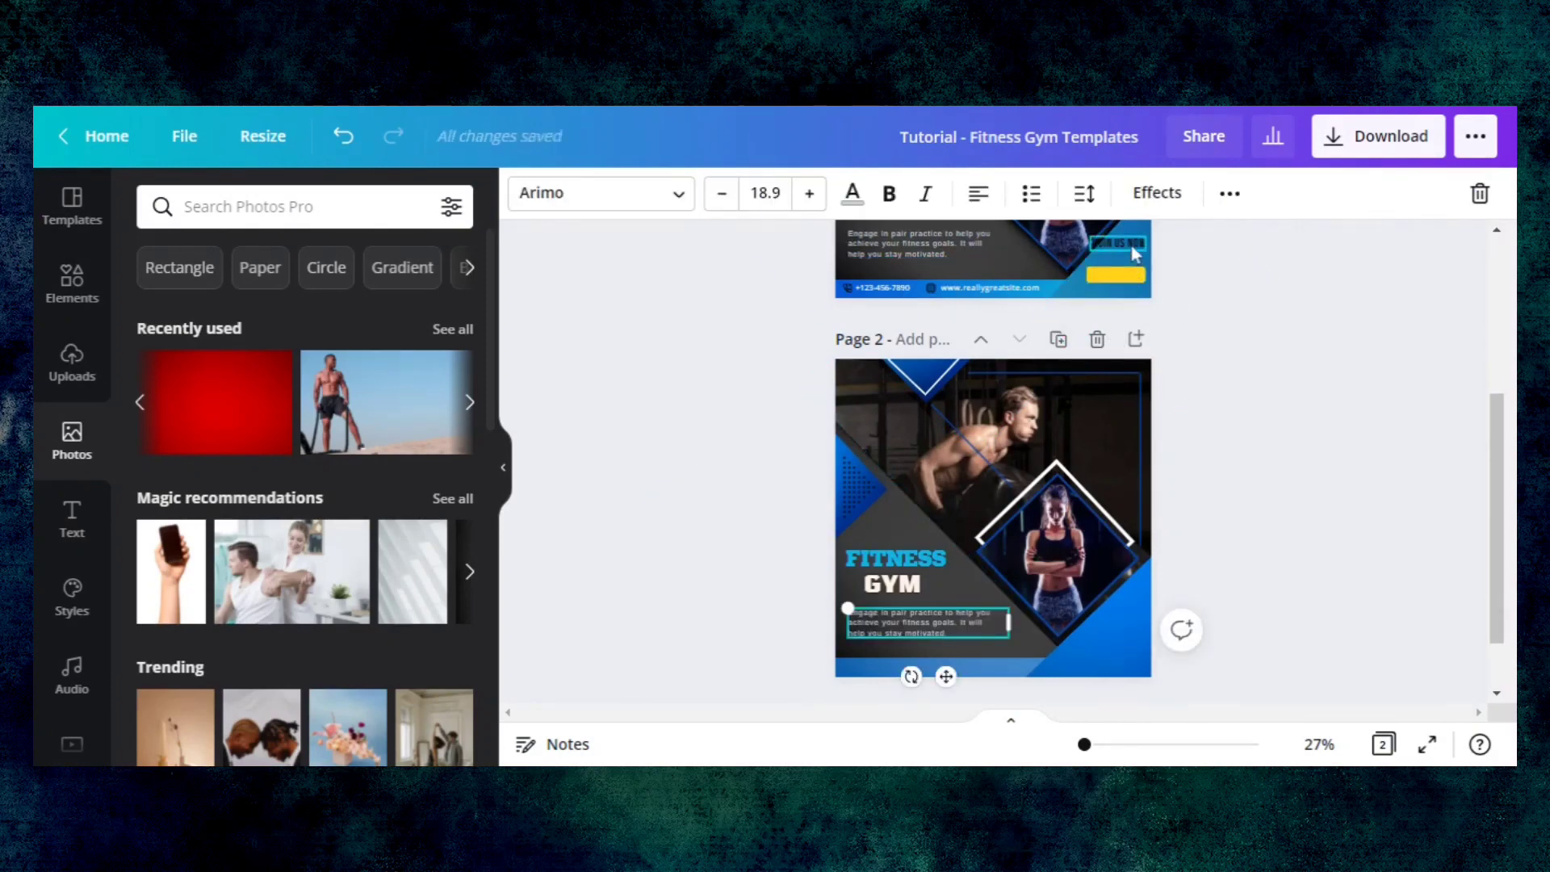
- Move page 1's "JOIN US NOW" text down onto the yellow button shape
click(1128, 275)
drag(1129, 272, 1129, 275)
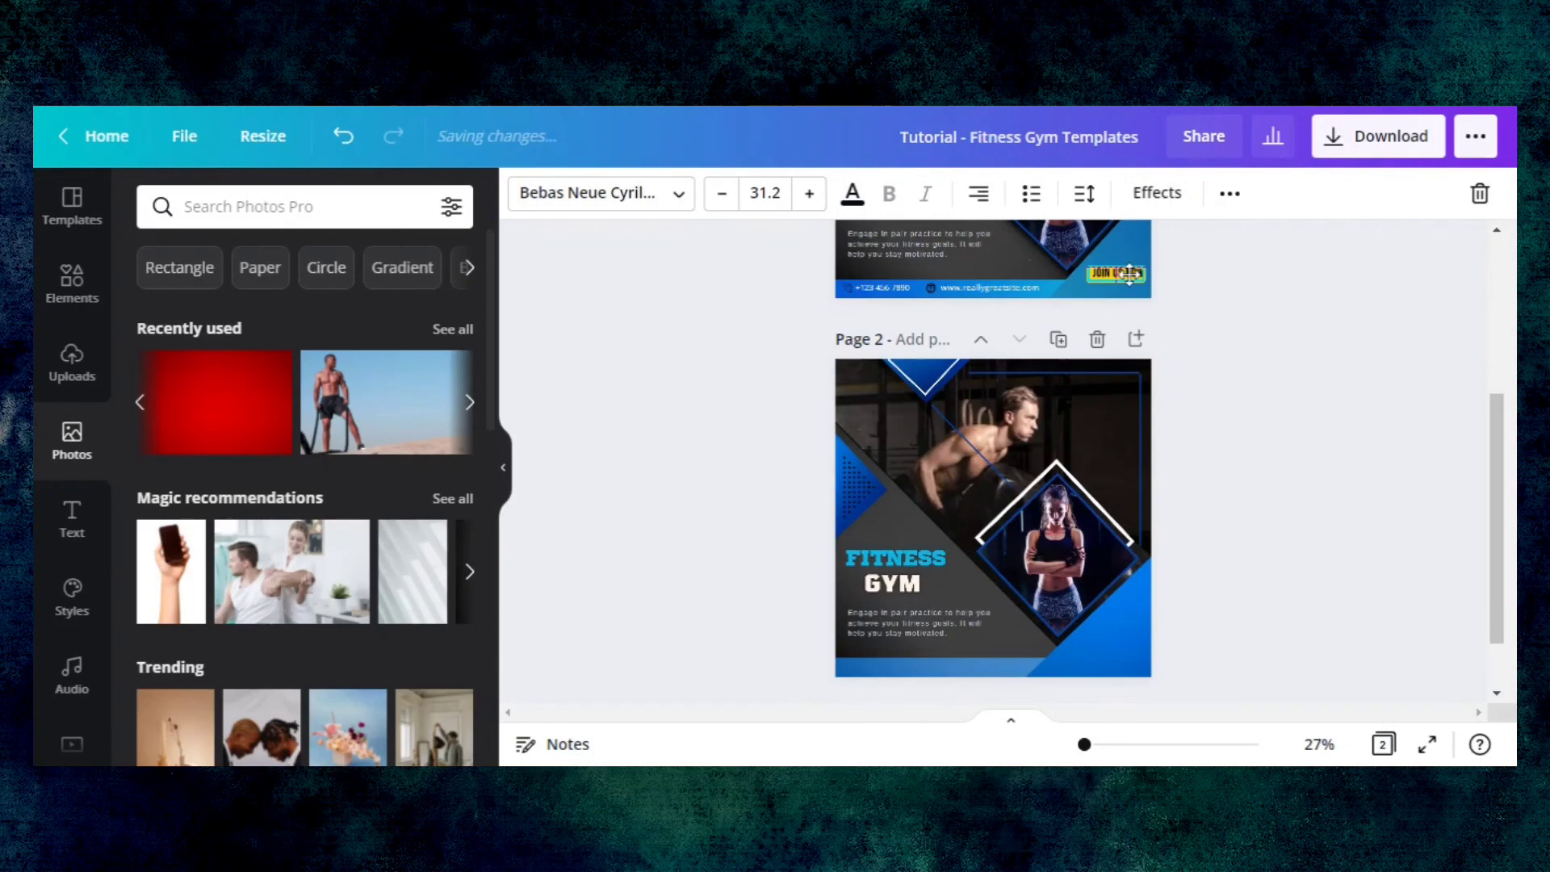
click(1129, 263)
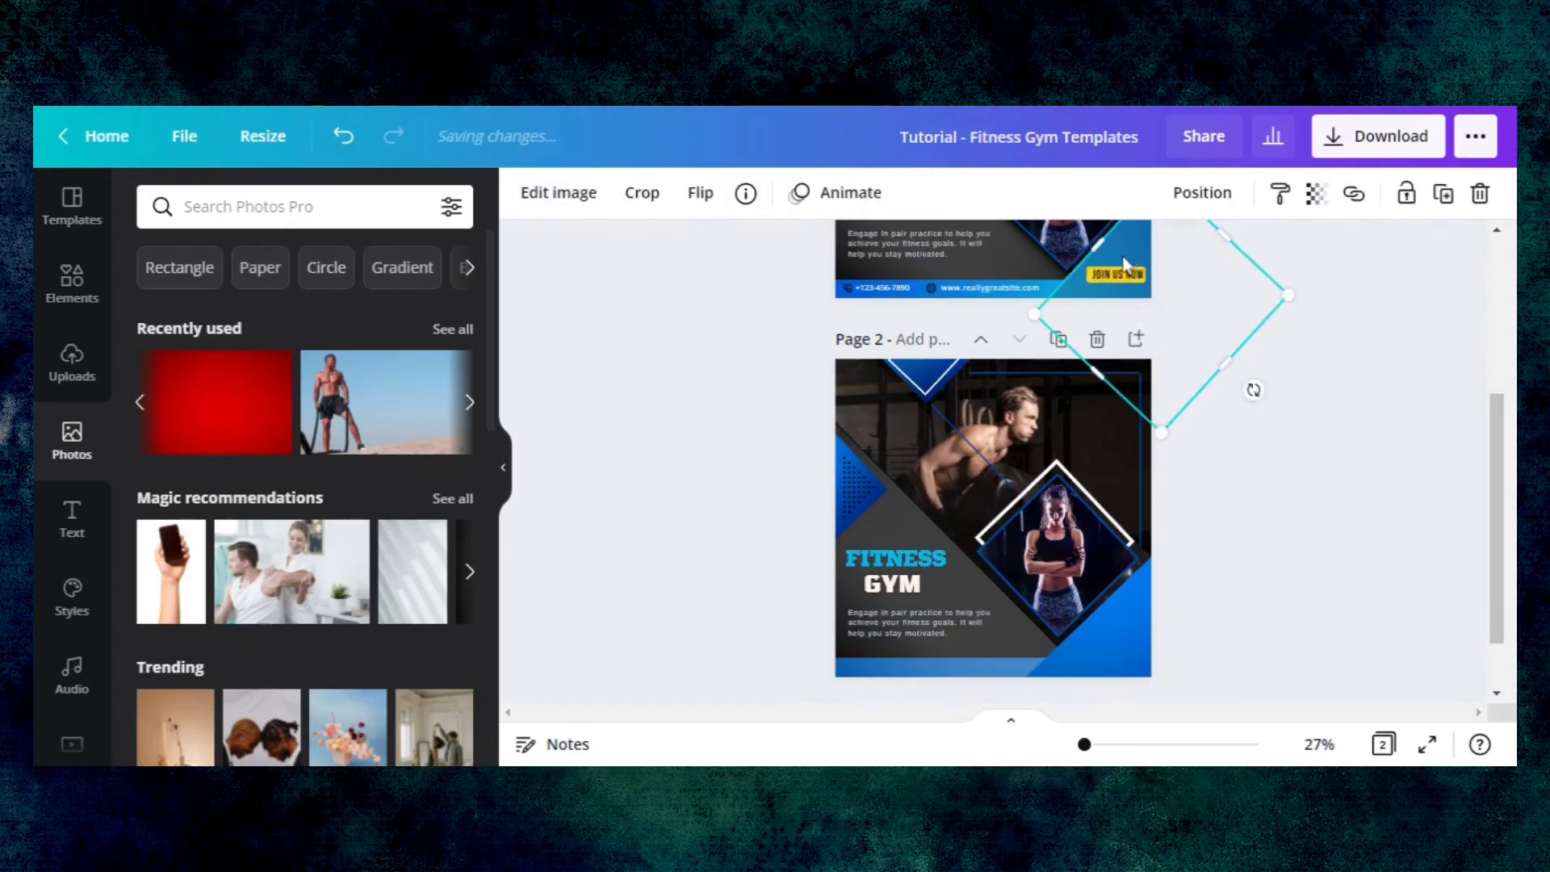
click(1109, 276)
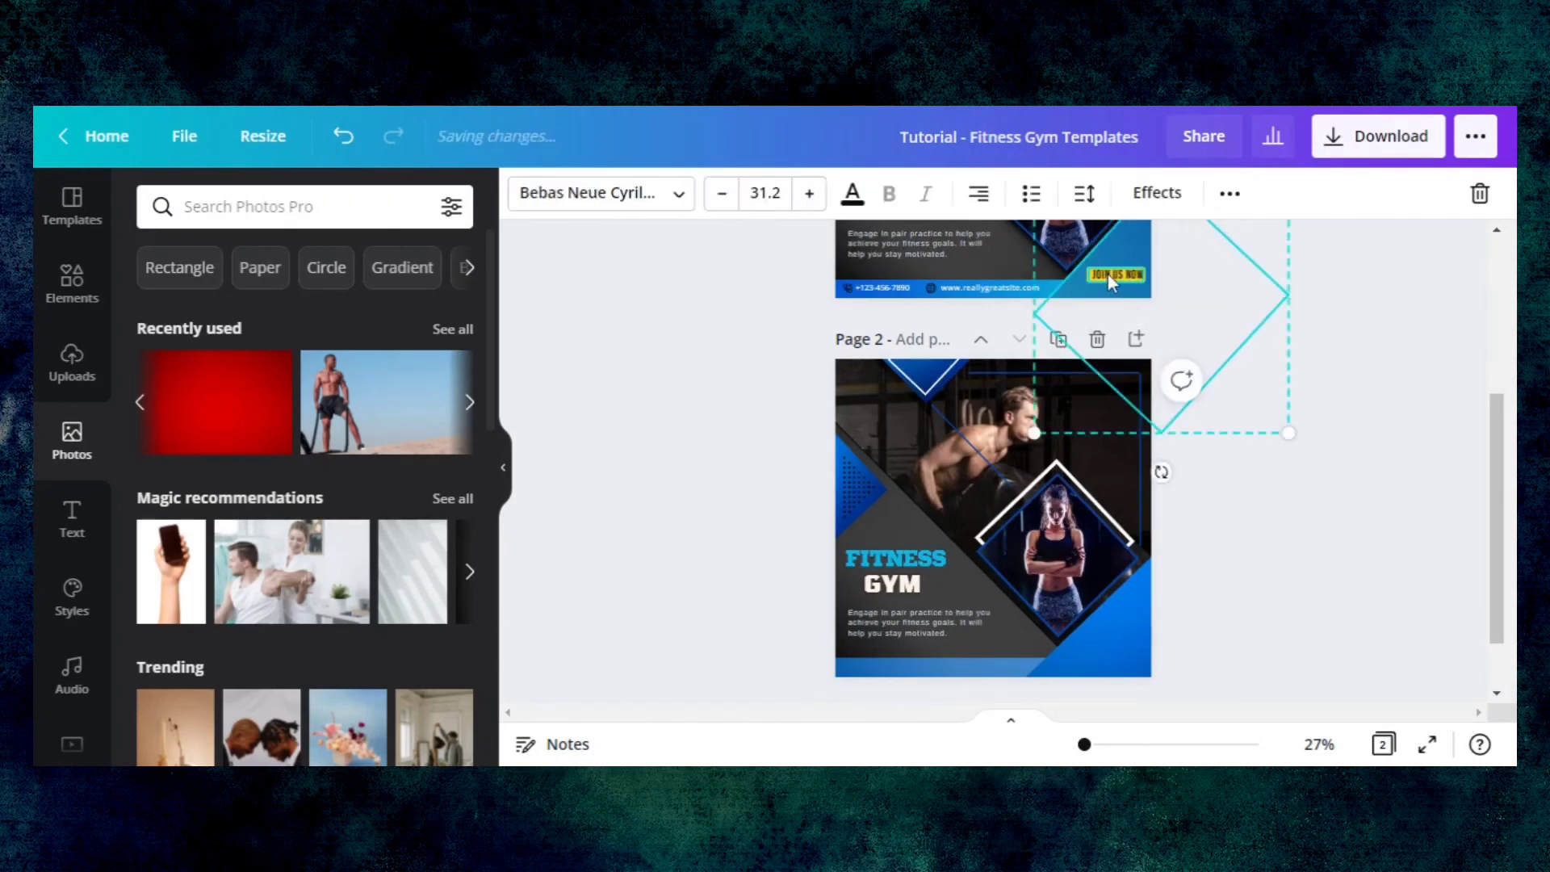
click(1374, 479)
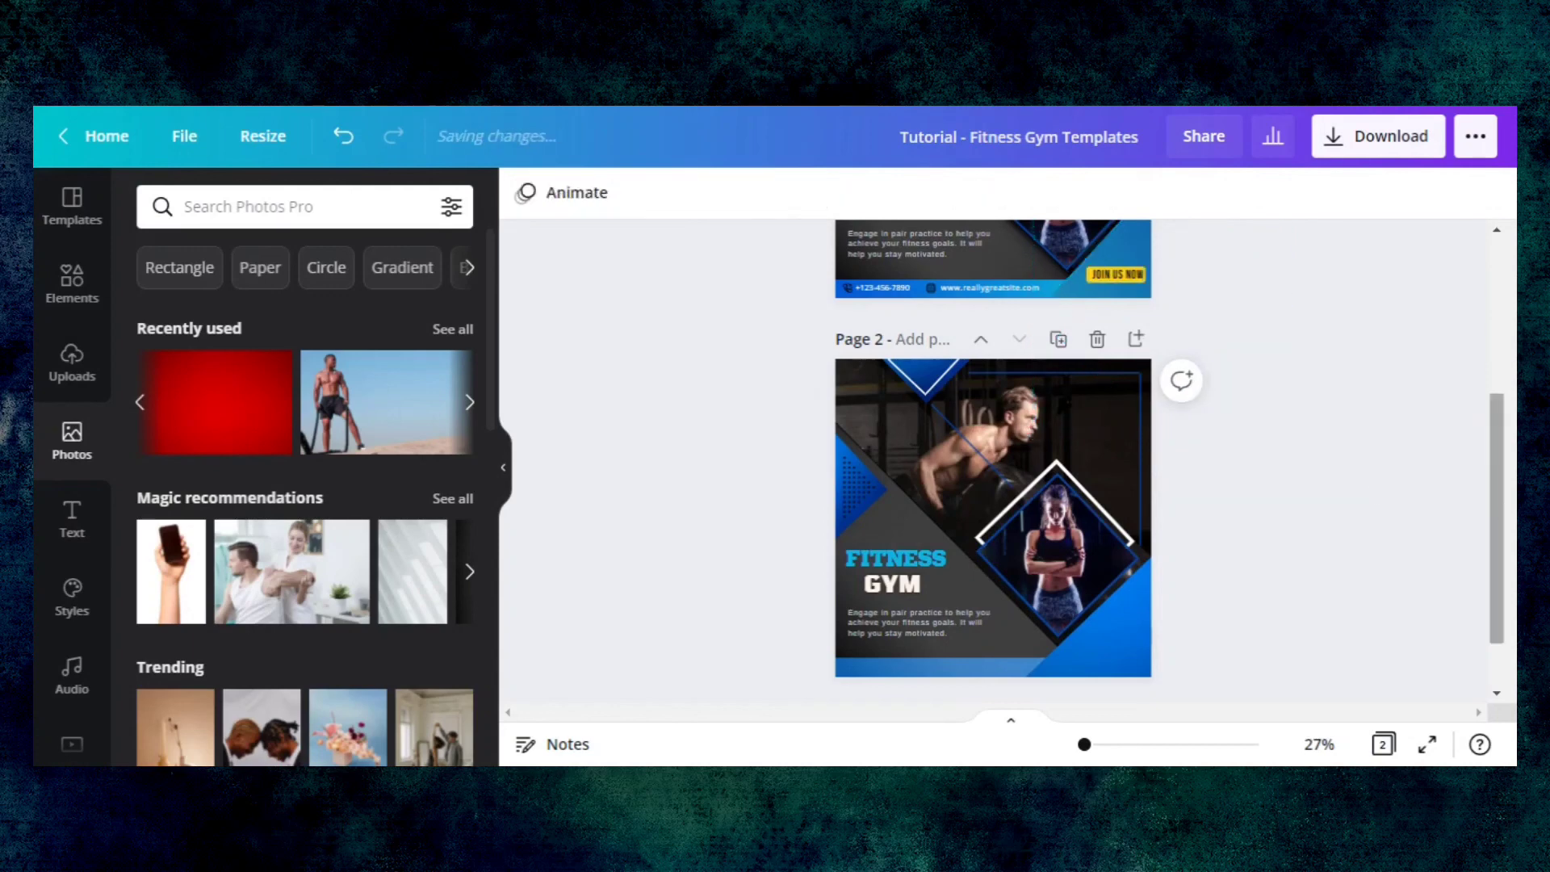
drag(1499, 526, 1499, 436)
scroll(1304, 491, down, 3)
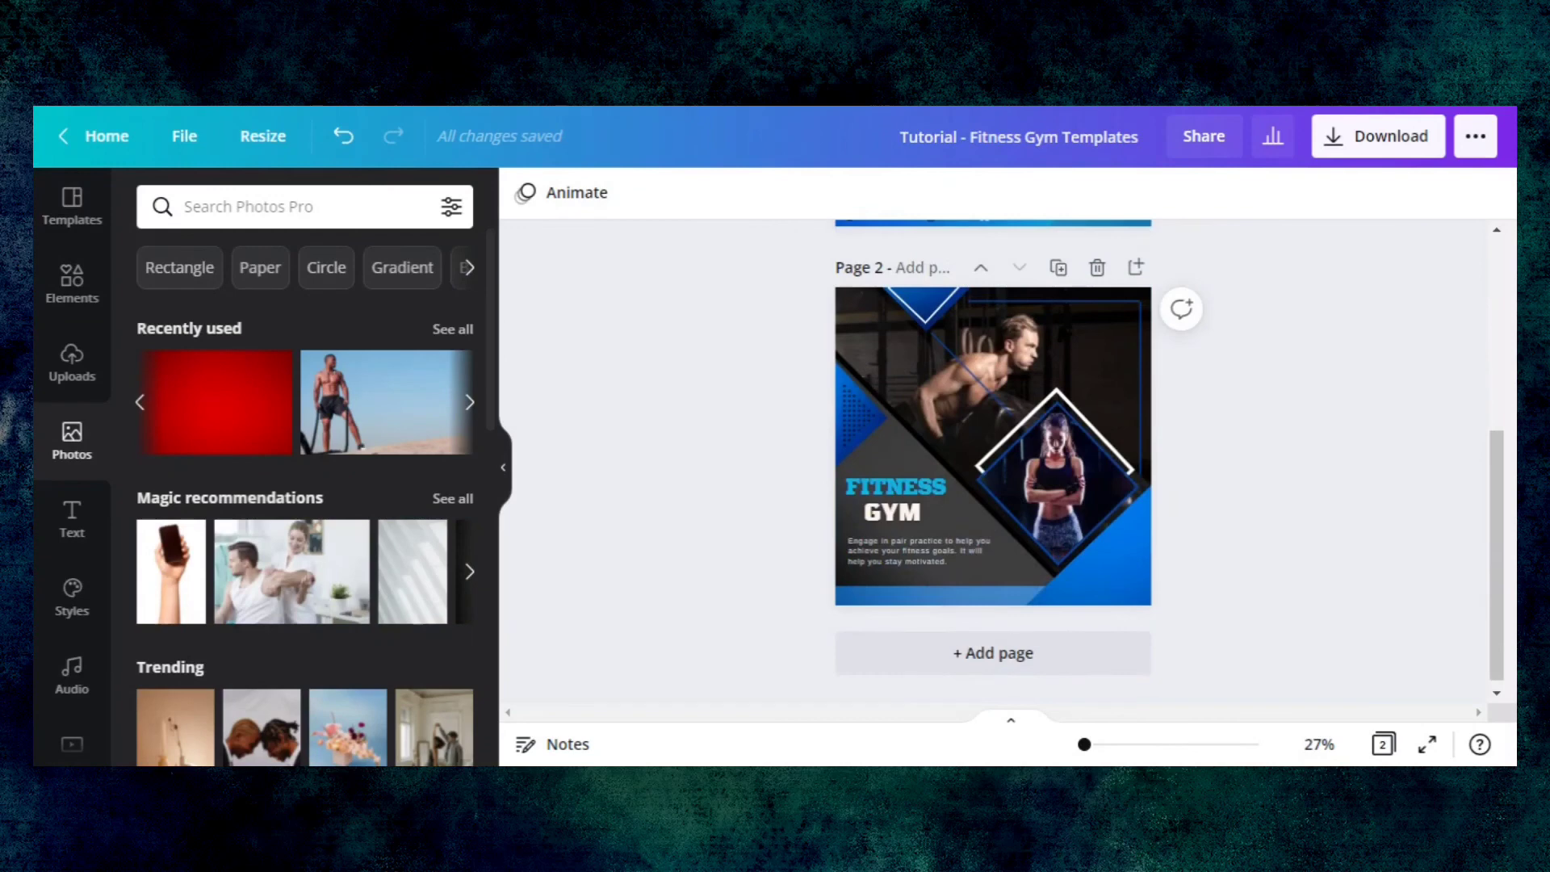